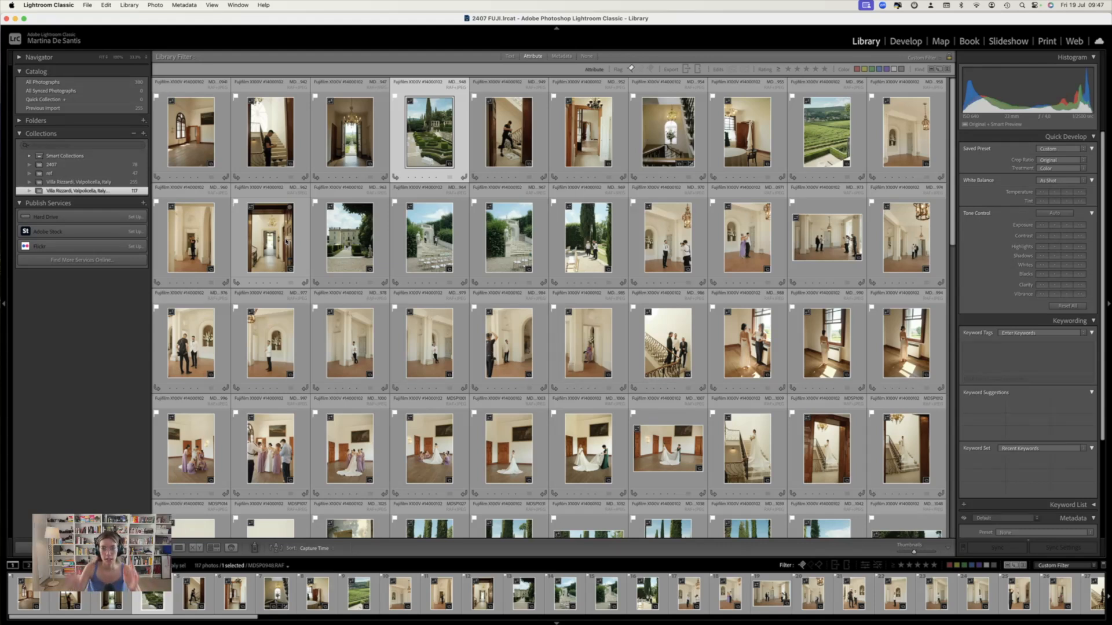
Open the first photo, showing the empty hall, for developing and apply the FILM BACKGROUND preset to it
{"action": "key", "text": "super+a"}
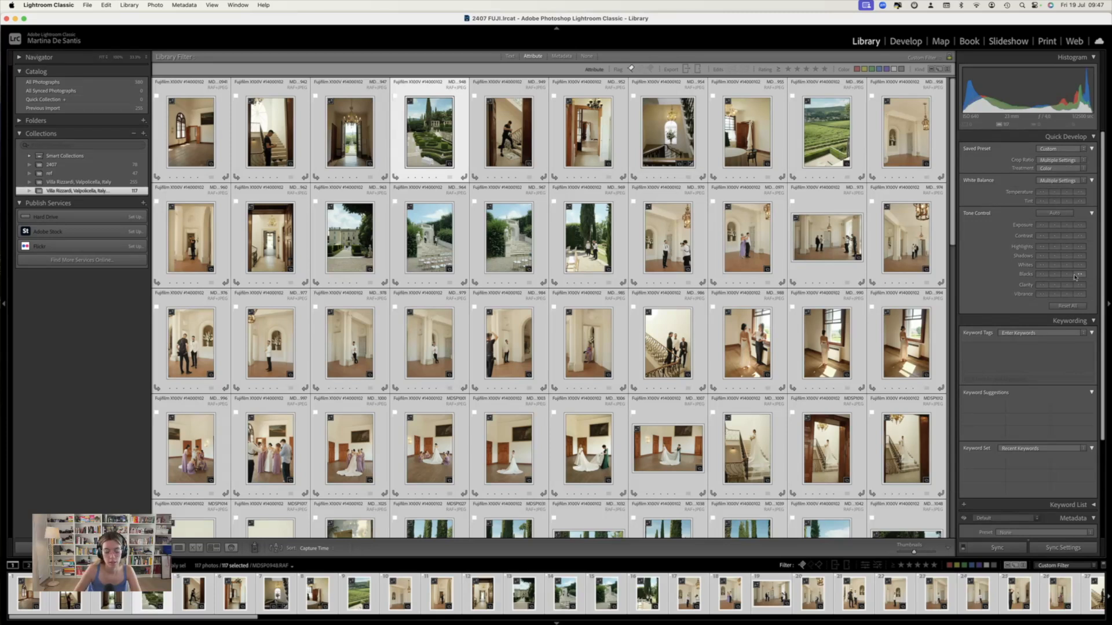
{"action": "key", "text": "super+d"}
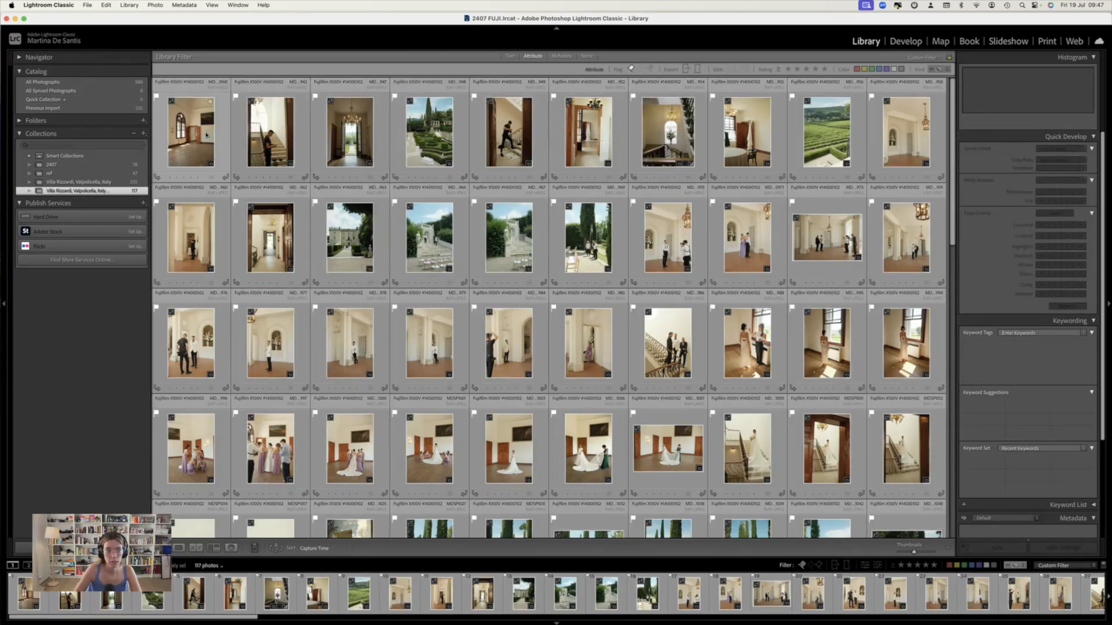
{"action": "left_click", "coordinate": [206, 135]}
{"action": "key", "text": "d"}
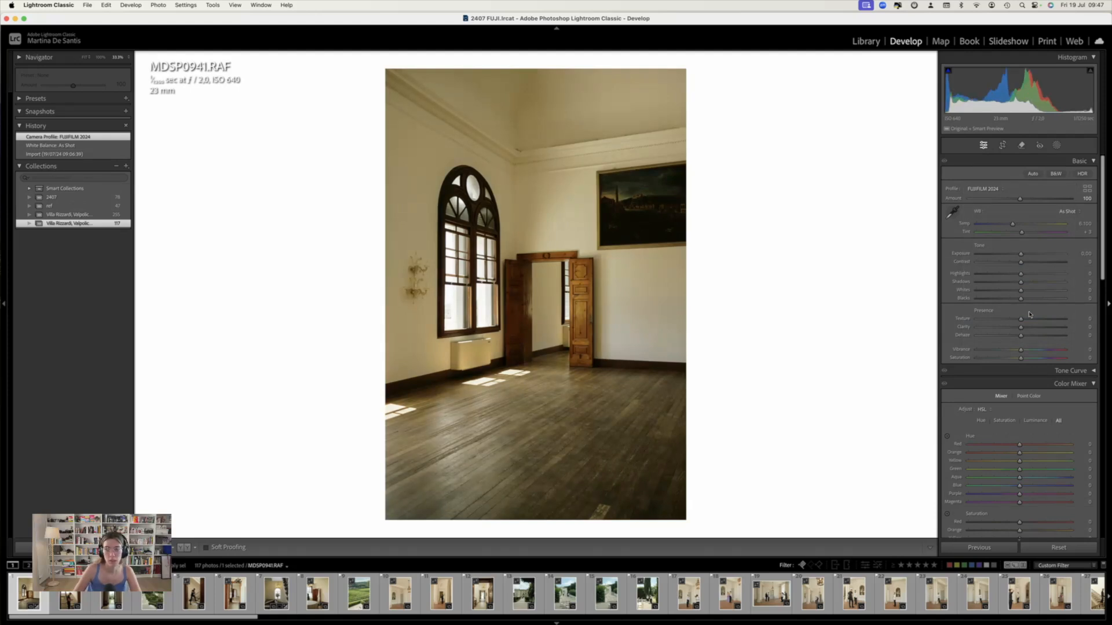
{"action": "left_click", "coordinate": [18, 100]}
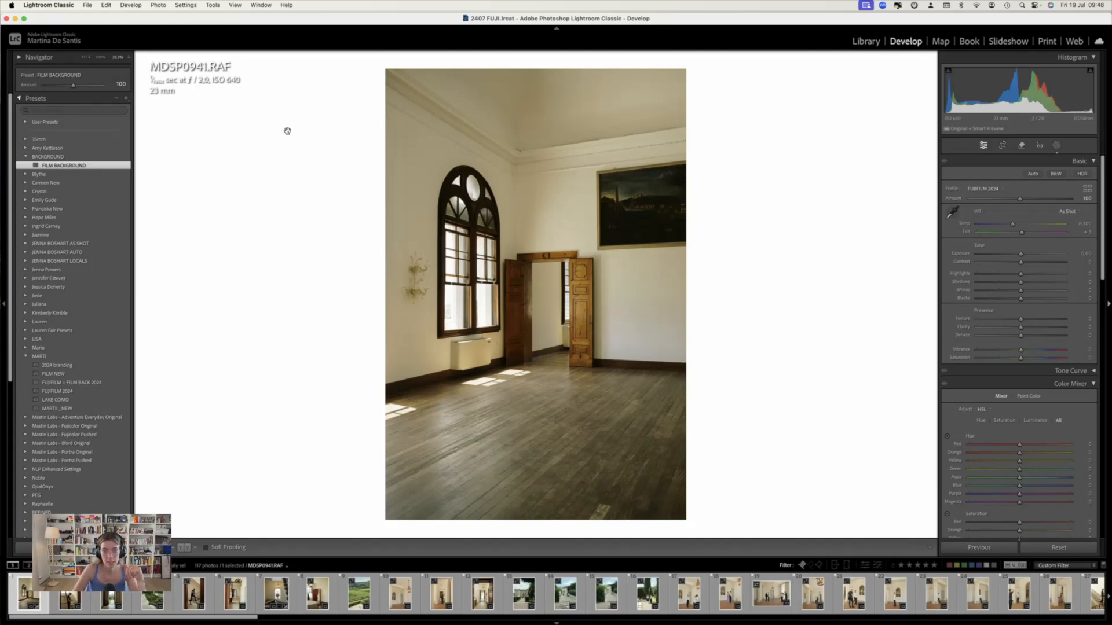
{"action": "key", "text": "ctrl+super+1"}
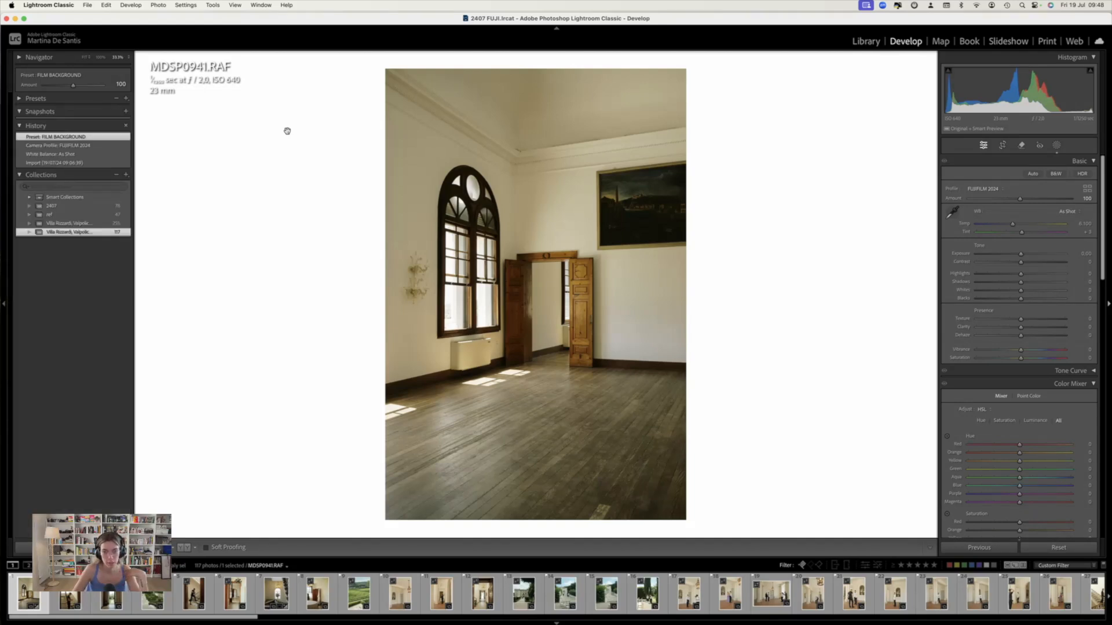
{"action": "key", "text": "shift+r"}
{"action": "key", "text": "g"}
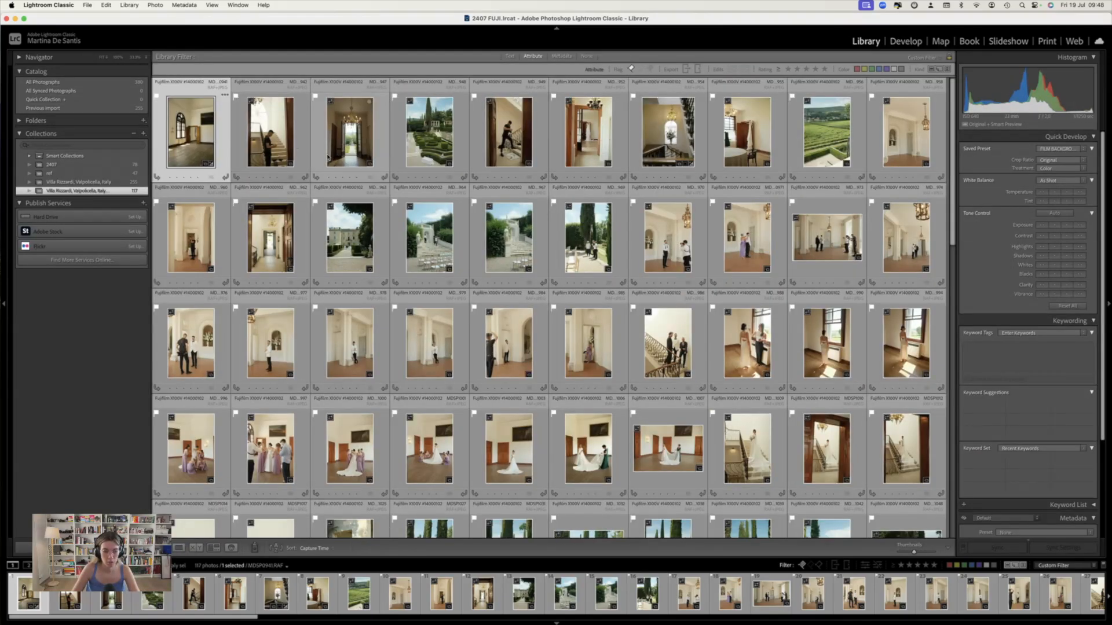
{"action": "key", "text": "d"}
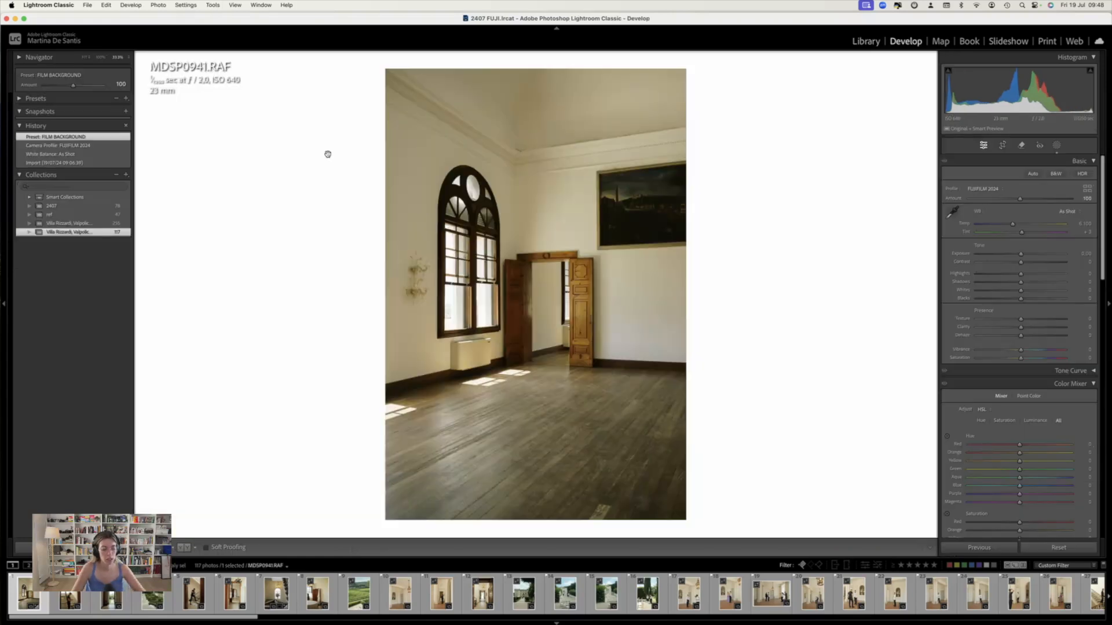
Synchronize the empty-hall photo's settings, including Masking, across all photos in the collection, merging with any existing masks
{"action": "scroll", "coordinate": [712, 596], "scroll_direction": "down", "scroll_amount": 2}
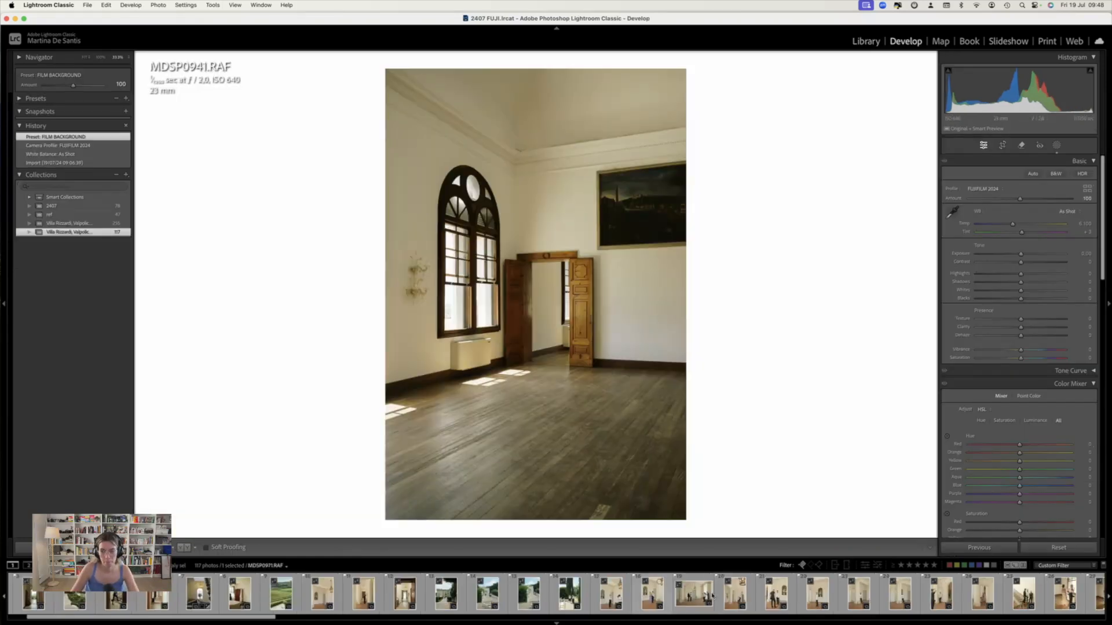
{"action": "scroll", "coordinate": [712, 596], "scroll_direction": "down", "scroll_amount": 20}
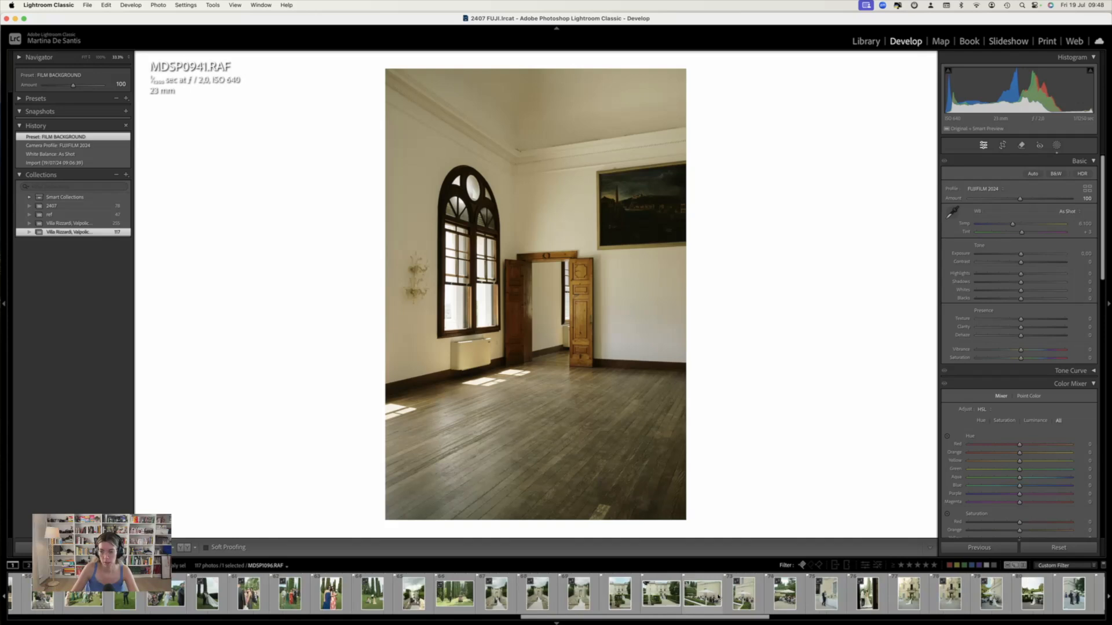
{"action": "scroll", "coordinate": [718, 598], "scroll_direction": "down", "scroll_amount": 15}
{"action": "key", "text": "super+a"}
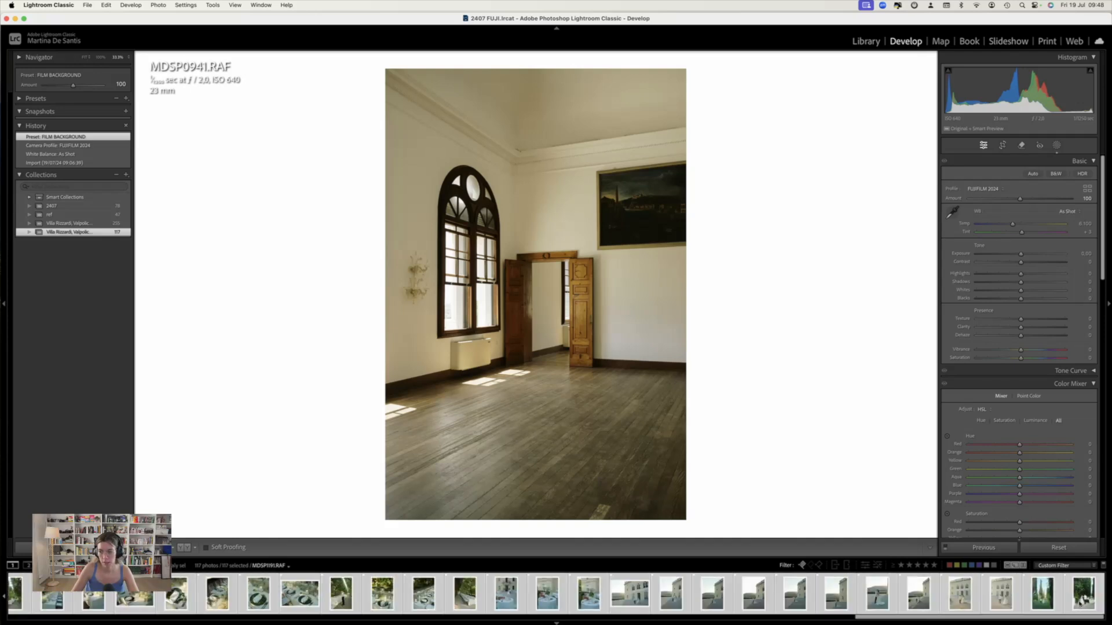
{"action": "key", "text": "super+shift+s"}
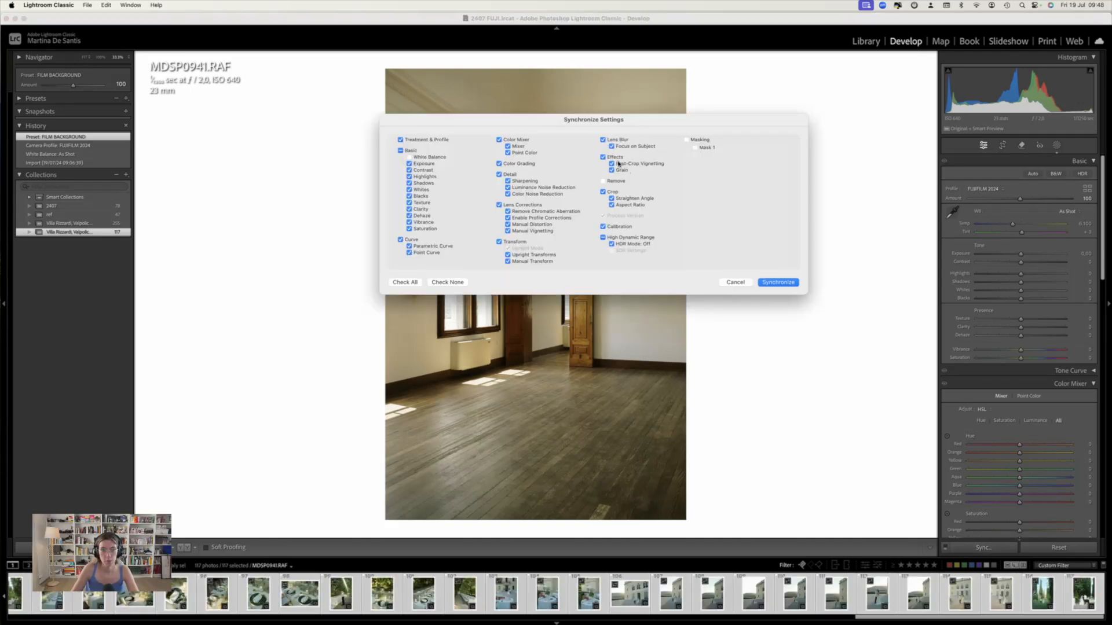
{"action": "left_click", "coordinate": [686, 141]}
{"action": "left_click", "coordinate": [778, 283]}
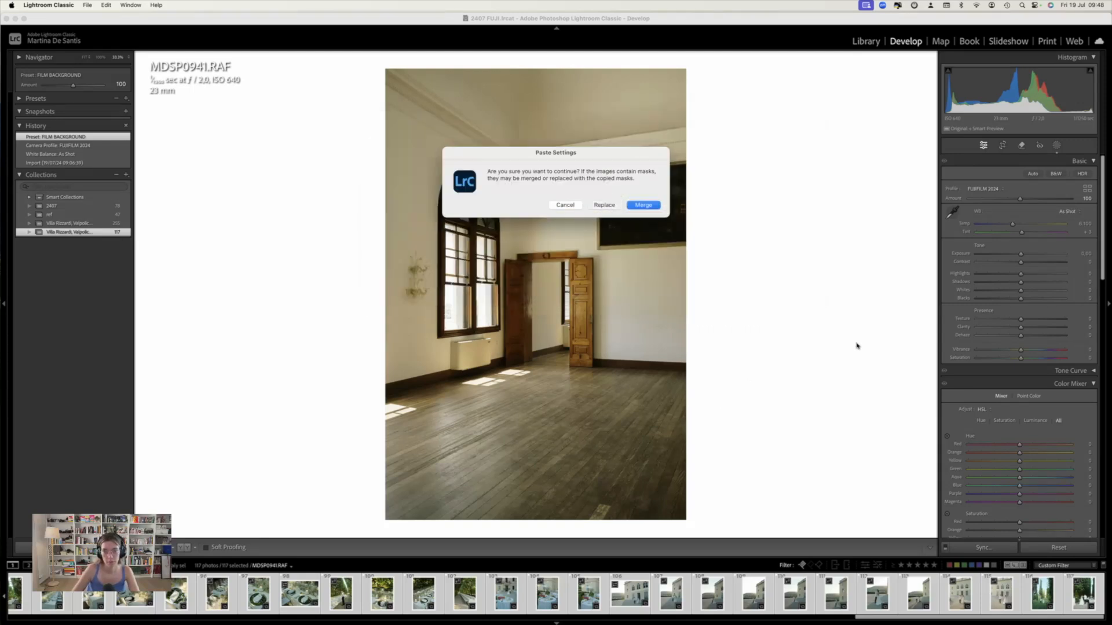
{"action": "key", "text": "Return"}
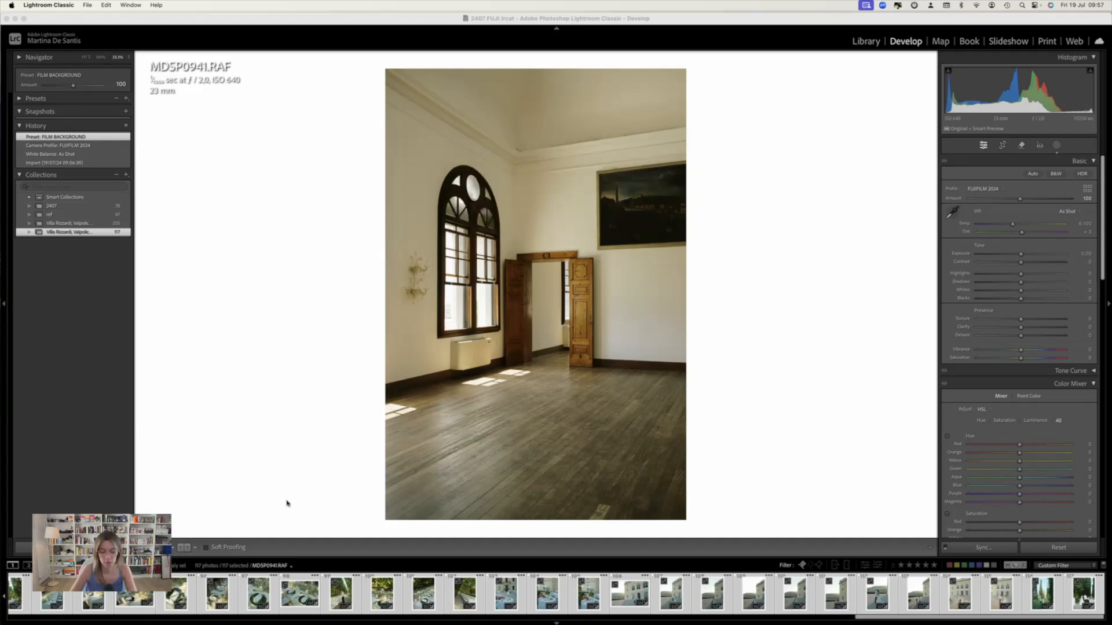
{"action": "left_click", "coordinate": [303, 523]}
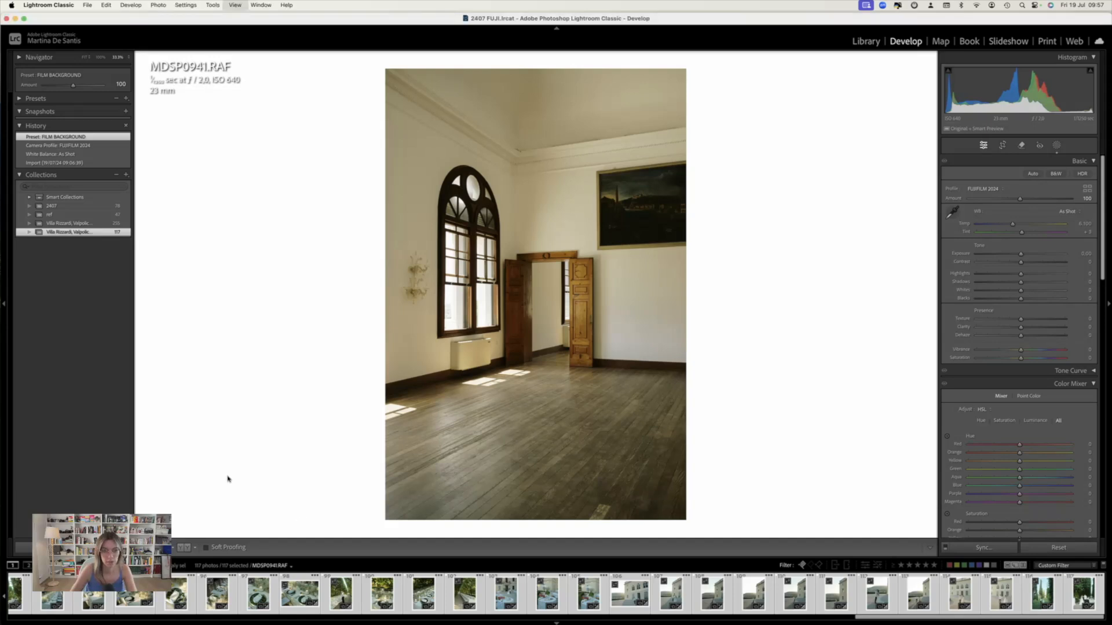
Return to the Library grid, clear the selection and look through the whole gallery
{"action": "key", "text": "g"}
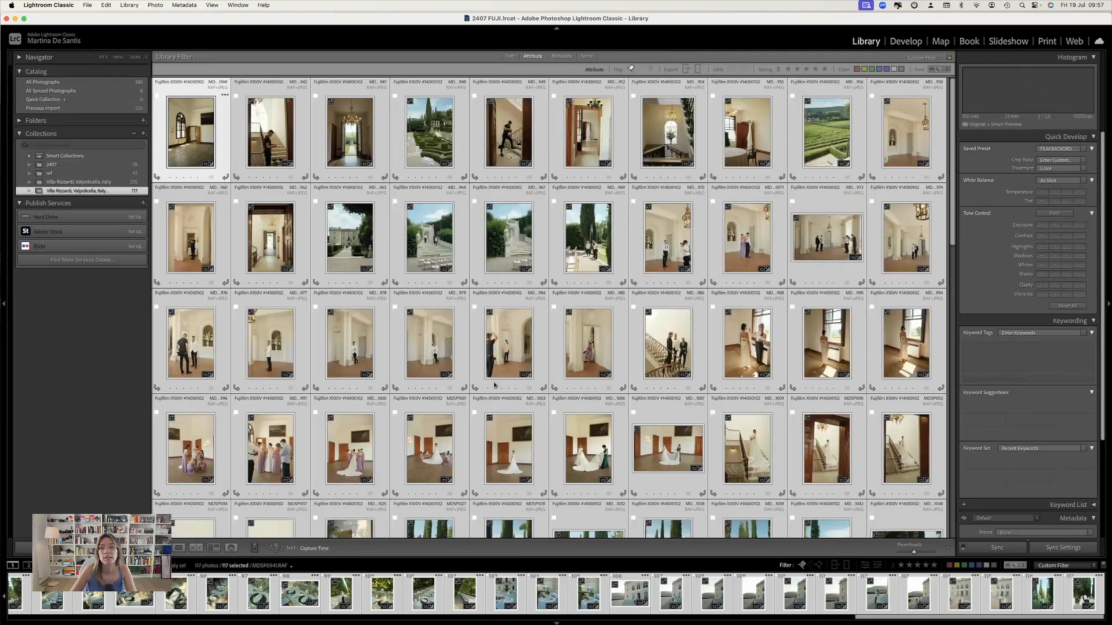
{"action": "key", "text": "super+d"}
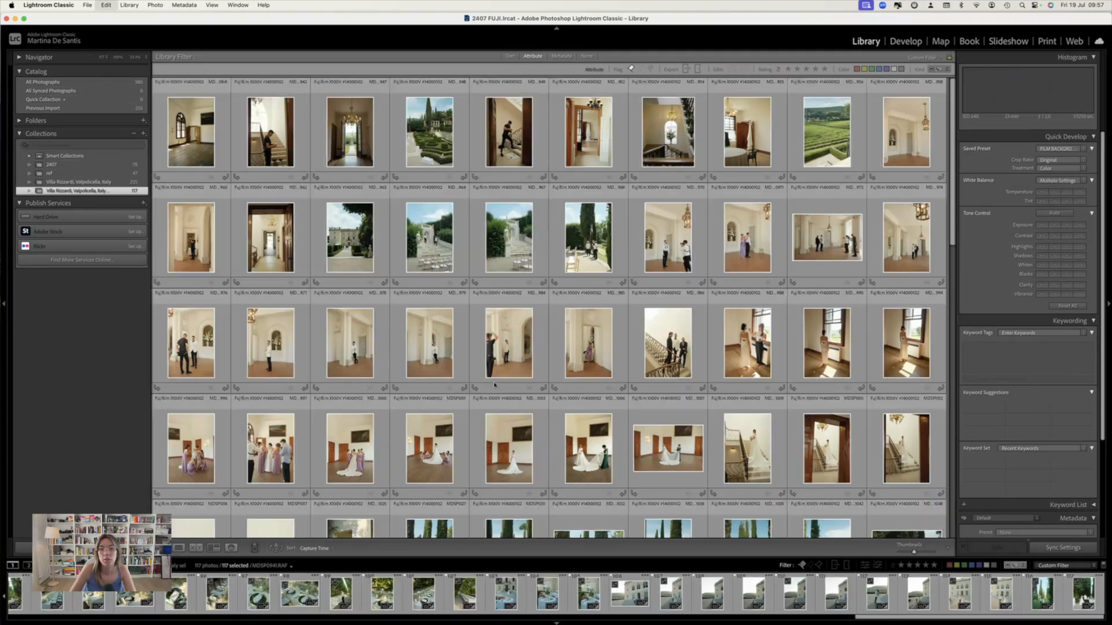
{"action": "scroll", "coordinate": [494, 384], "scroll_direction": "down", "scroll_amount": 10}
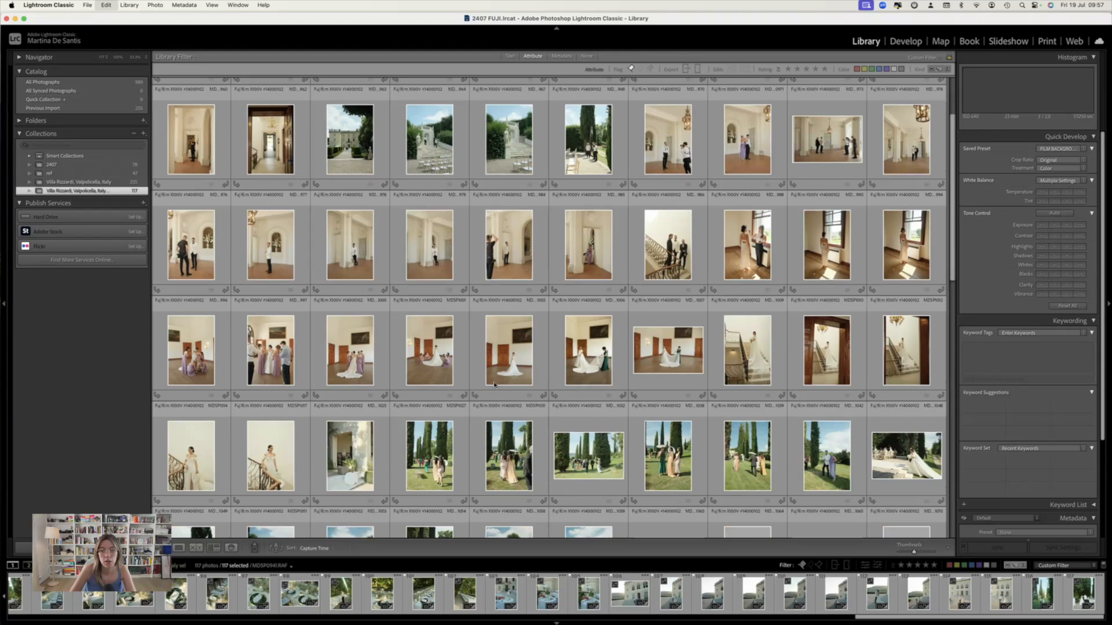
{"action": "scroll", "coordinate": [494, 384], "scroll_direction": "down", "scroll_amount": 10}
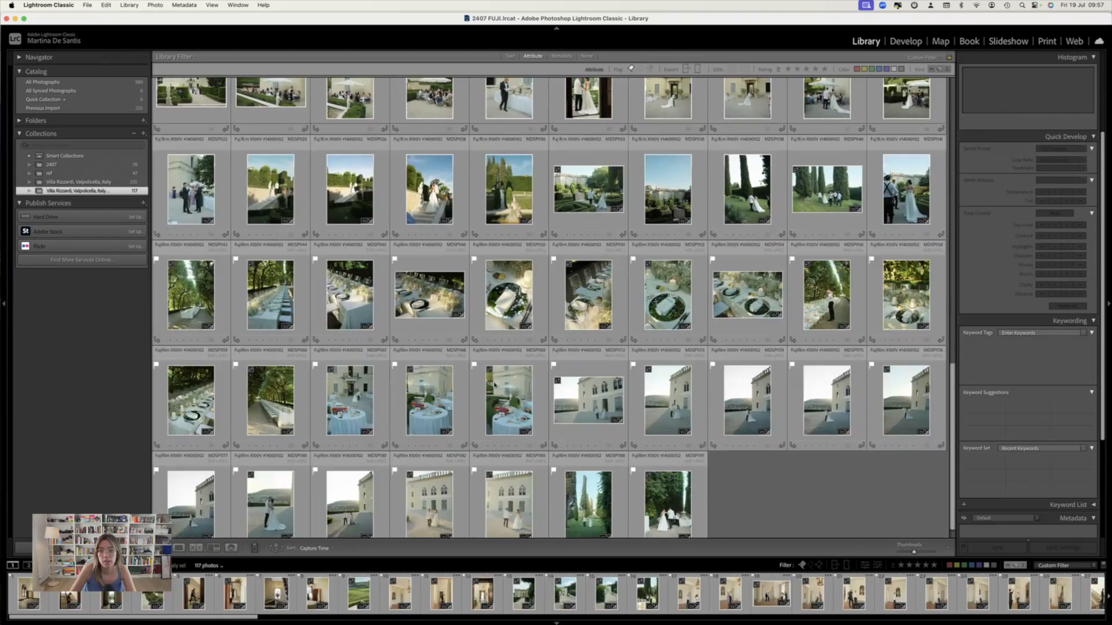
{"action": "scroll", "coordinate": [495, 384], "scroll_direction": "up", "scroll_amount": 5}
{"action": "scroll", "coordinate": [494, 384], "scroll_direction": "up", "scroll_amount": 15}
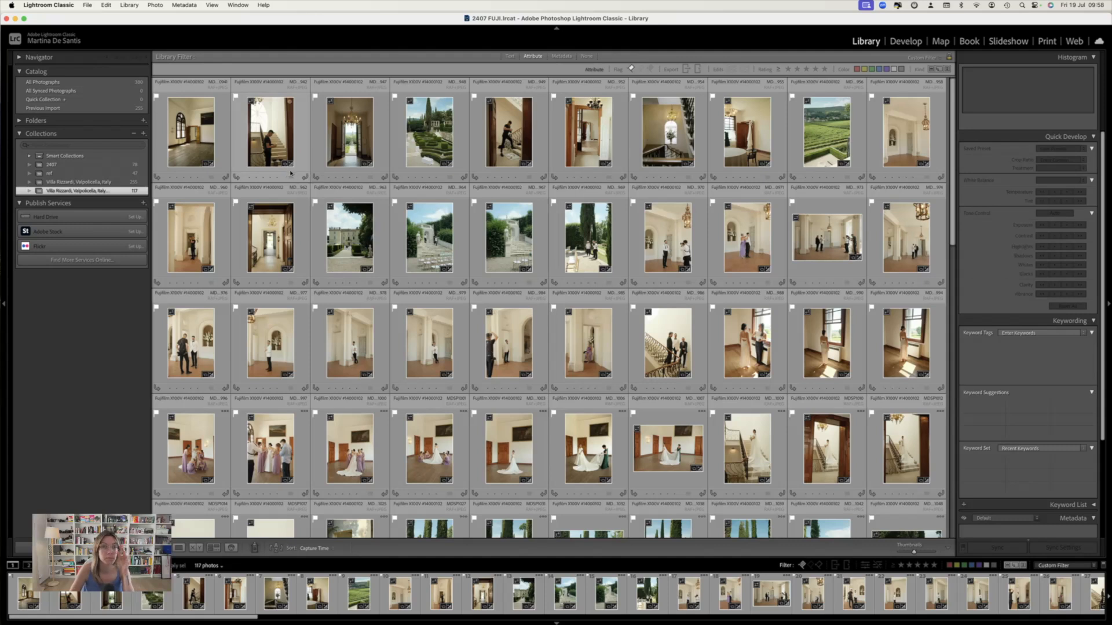
Move the hedge garden photo beside the vineyard view, then label the photo of the man on the stairs red and place it first
{"action": "left_click_drag", "start_coordinate": [429, 132], "coordinate": [808, 151]}
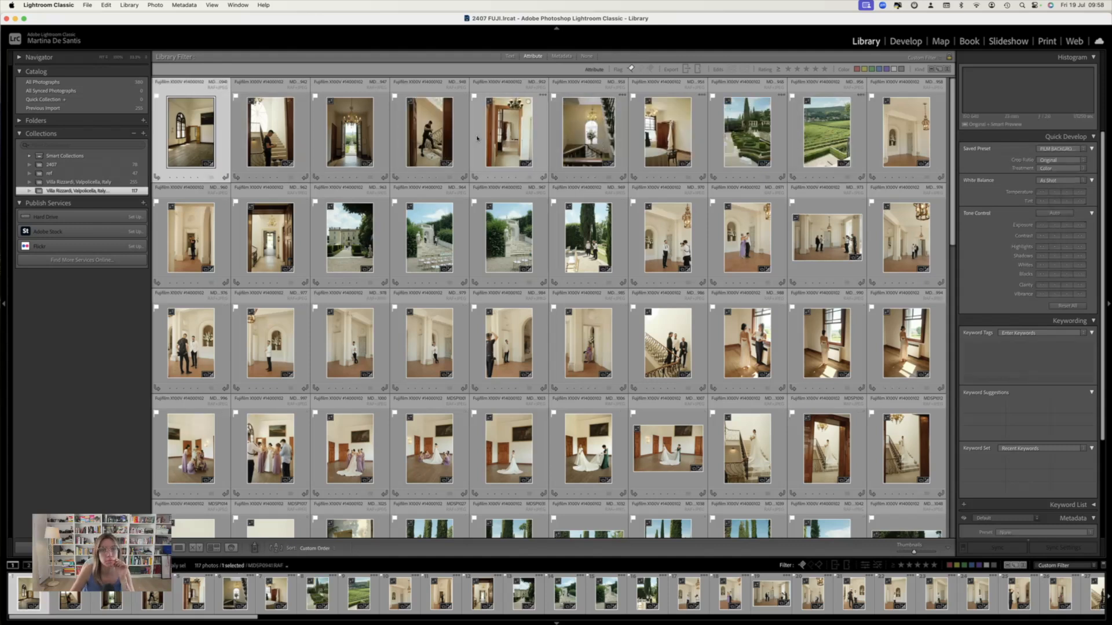
{"action": "left_click", "coordinate": [447, 143]}
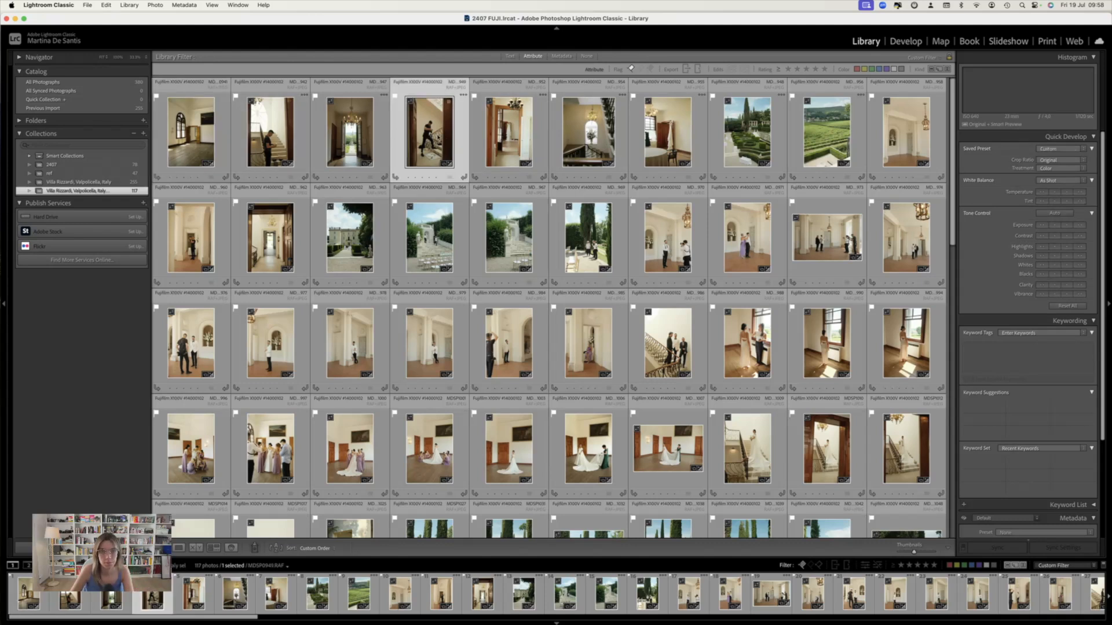
{"action": "key", "text": "6"}
{"action": "left_click_drag", "start_coordinate": [429, 132], "coordinate": [208, 104]}
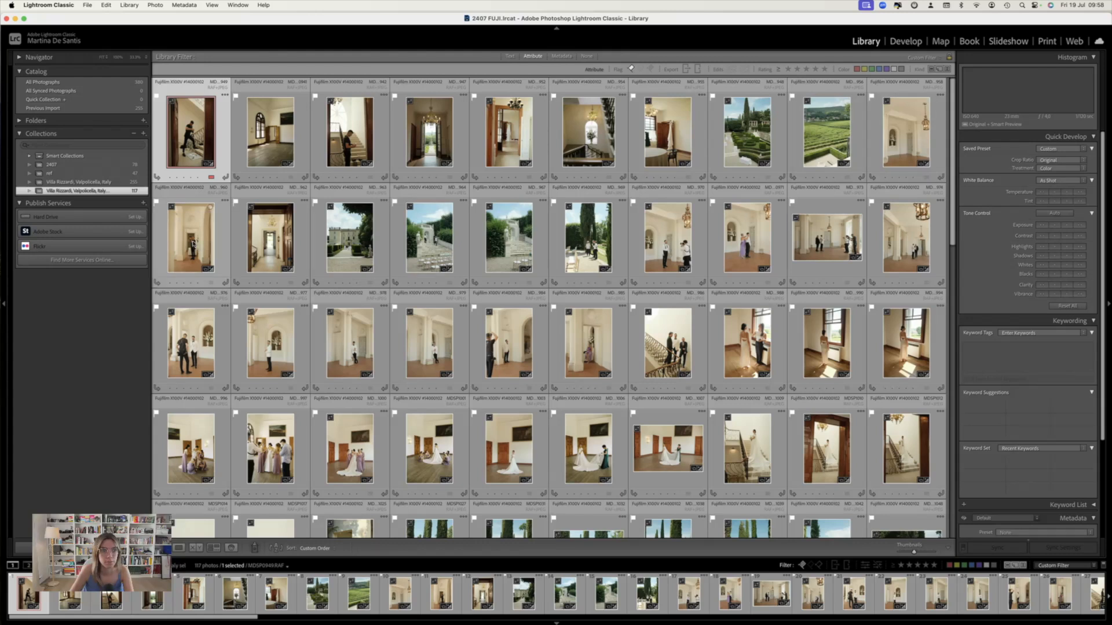
Label the empty niche-room photo red and move the ten consecutive white-room photos right after the first photo of the second row
{"action": "left_click", "coordinate": [908, 166]}
{"action": "key", "text": "6"}
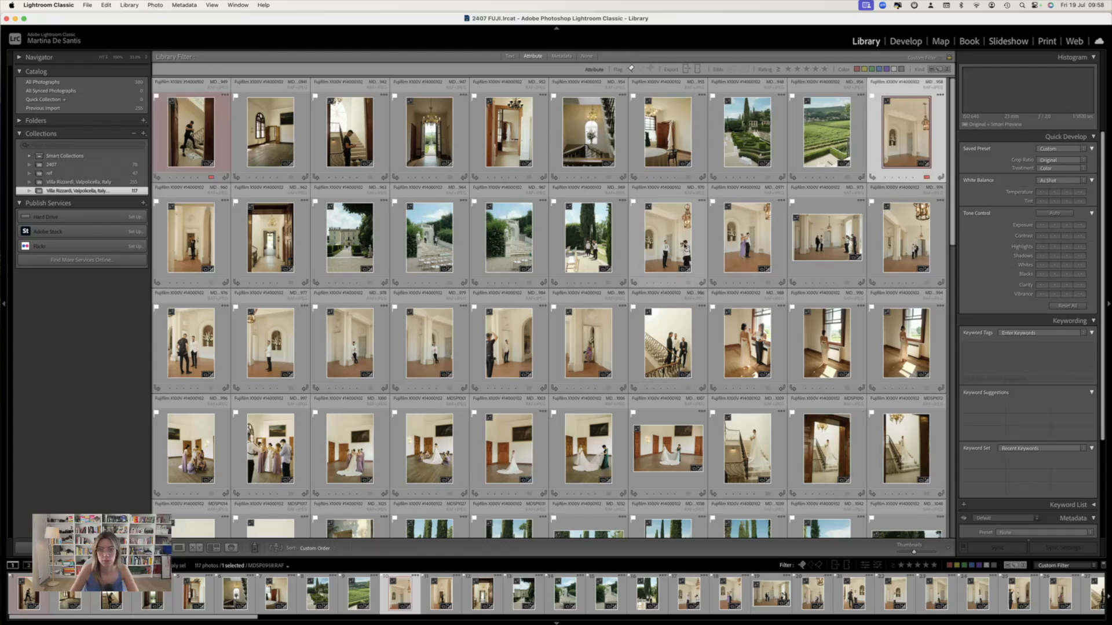
{"action": "left_click", "coordinate": [685, 246]}
{"action": "left_click", "coordinate": [588, 343], "text": "shift"}
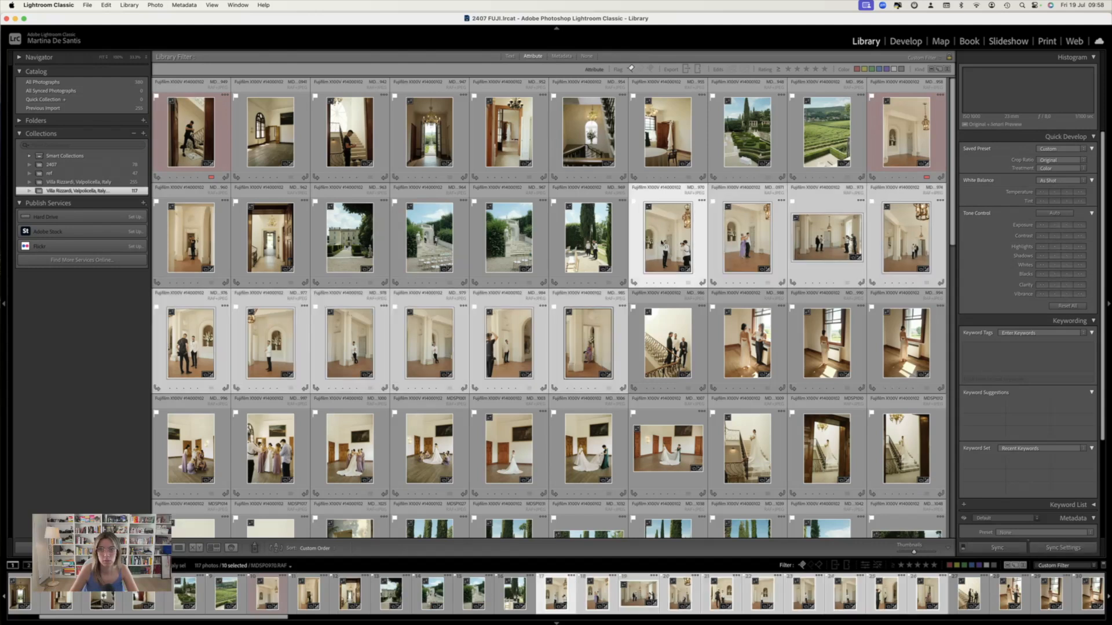
{"action": "left_click_drag", "start_coordinate": [241, 250], "coordinate": [239, 249]}
Label the first moved white-room photo, showing two people, red and place it just before the empty niche-room photo
{"action": "left_click", "coordinate": [202, 245]}
{"action": "left_click", "coordinate": [264, 246]}
{"action": "key", "text": "6"}
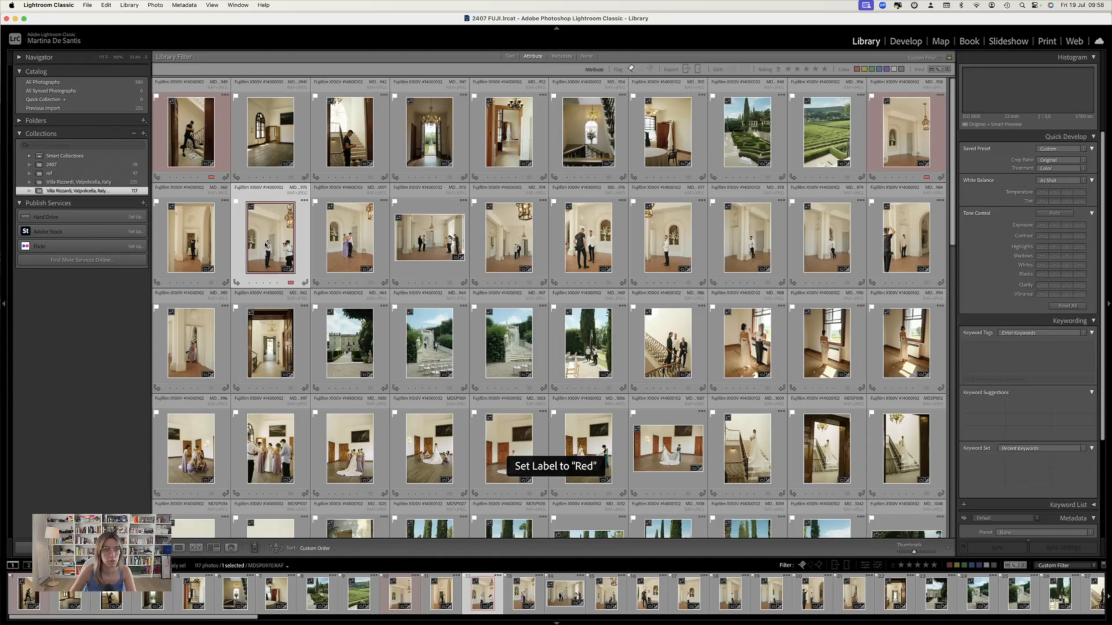
{"action": "left_click_drag", "start_coordinate": [1024, 158], "coordinate": [872, 153]}
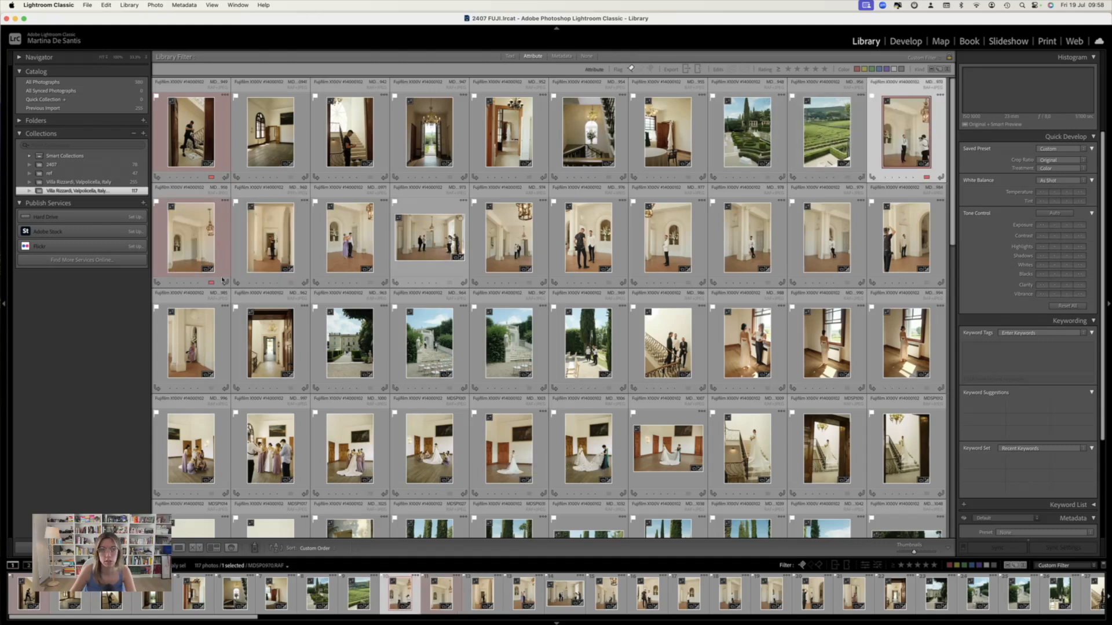
Remove the red label from the empty niche-room photo and reselect the red-labelled photo before it
{"action": "left_click", "coordinate": [209, 256]}
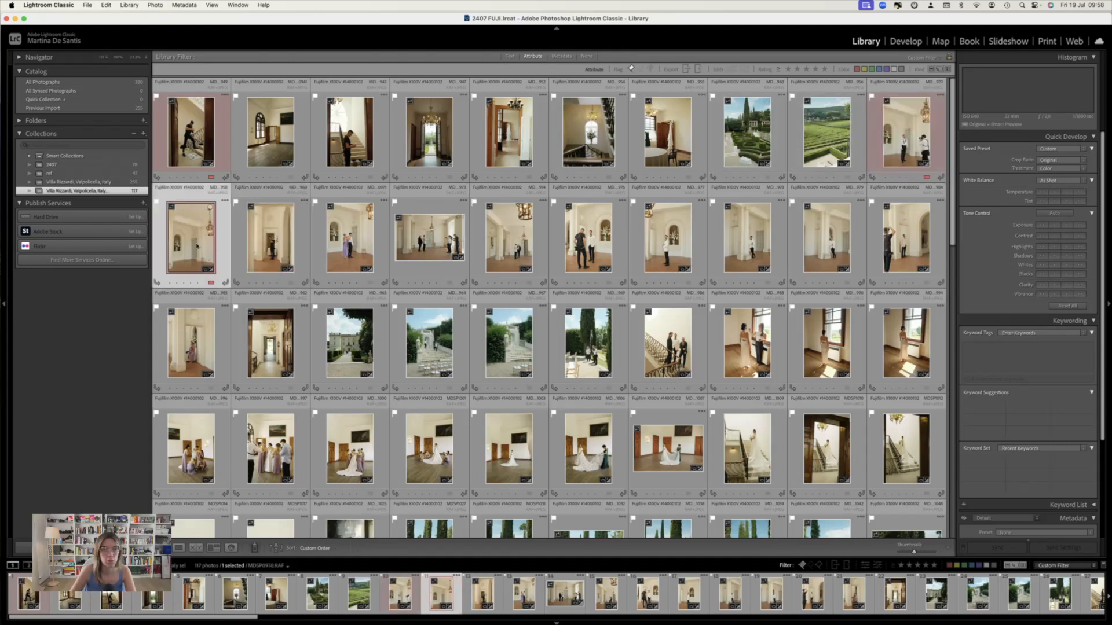
{"action": "key", "text": "6"}
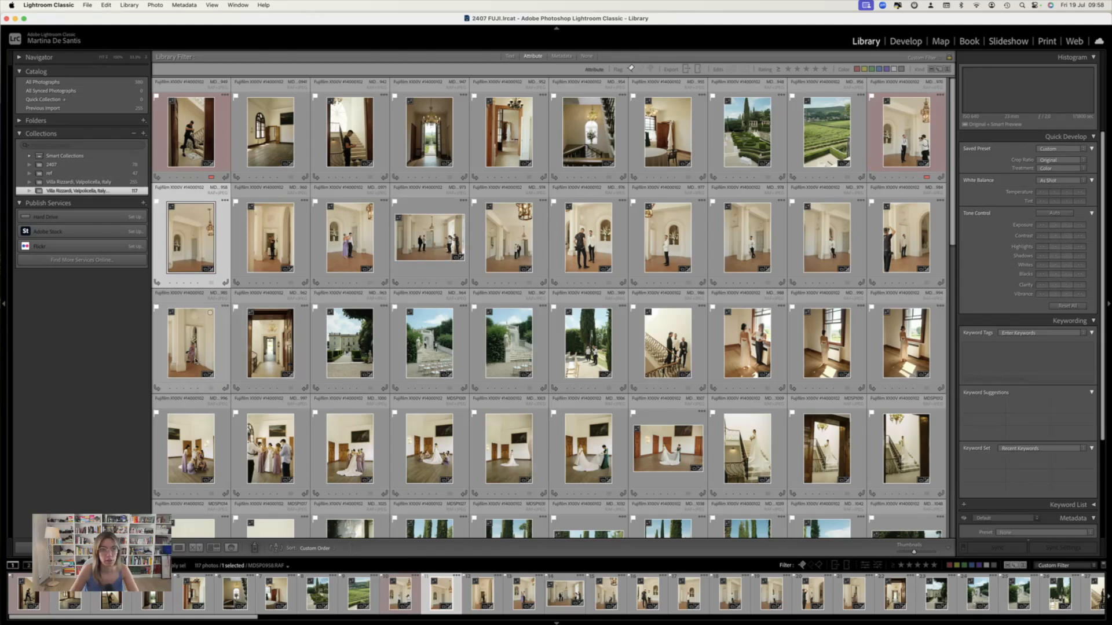
{"action": "left_click", "coordinate": [892, 148]}
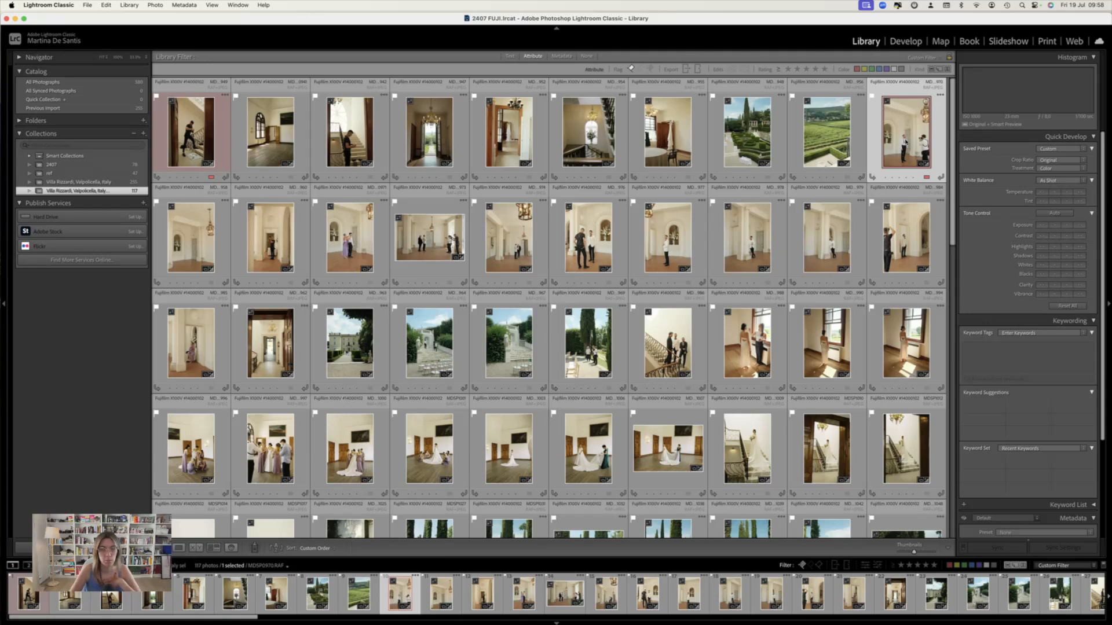
Label the first garden stone-stairway photo and the photo of people on the indoor staircase red
{"action": "scroll", "coordinate": [353, 333], "scroll_direction": "down", "scroll_amount": 1}
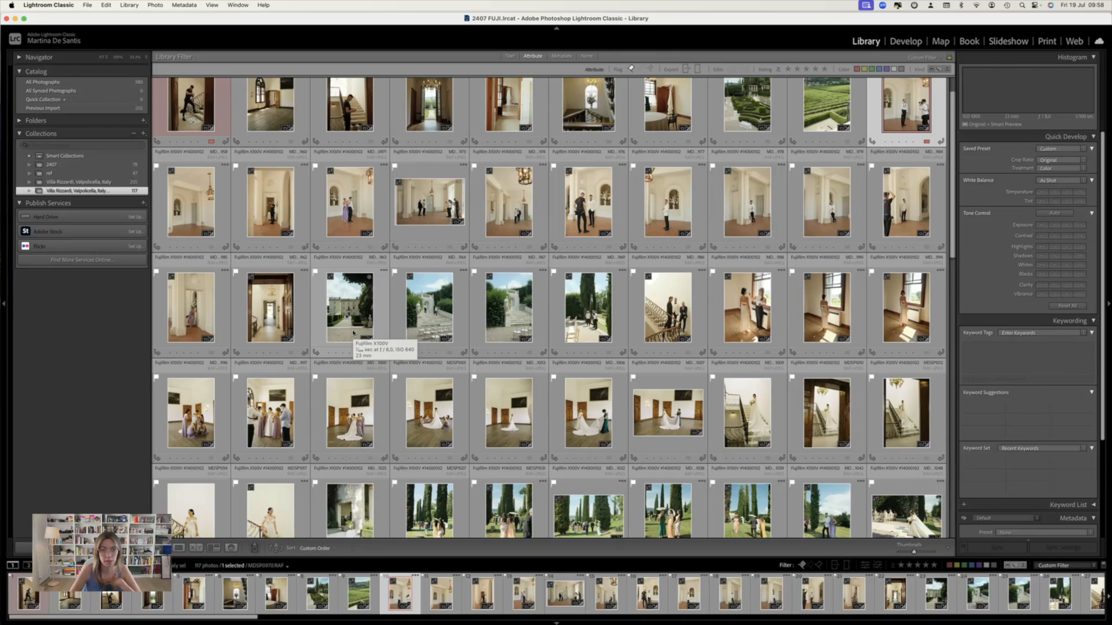
{"action": "left_click", "coordinate": [354, 316]}
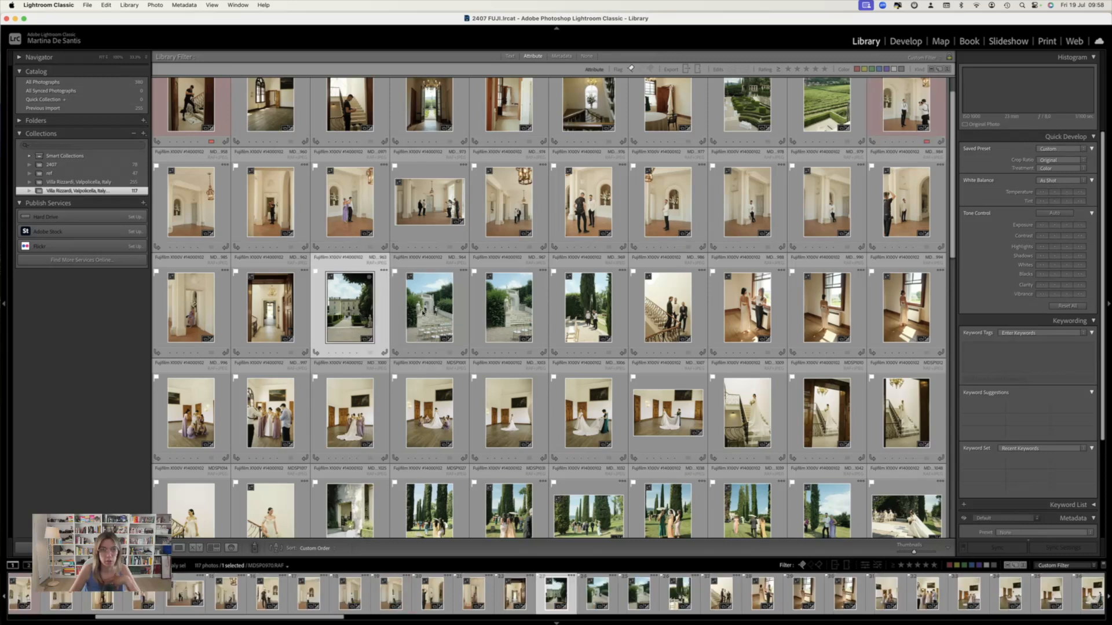
{"action": "left_click", "coordinate": [421, 316]}
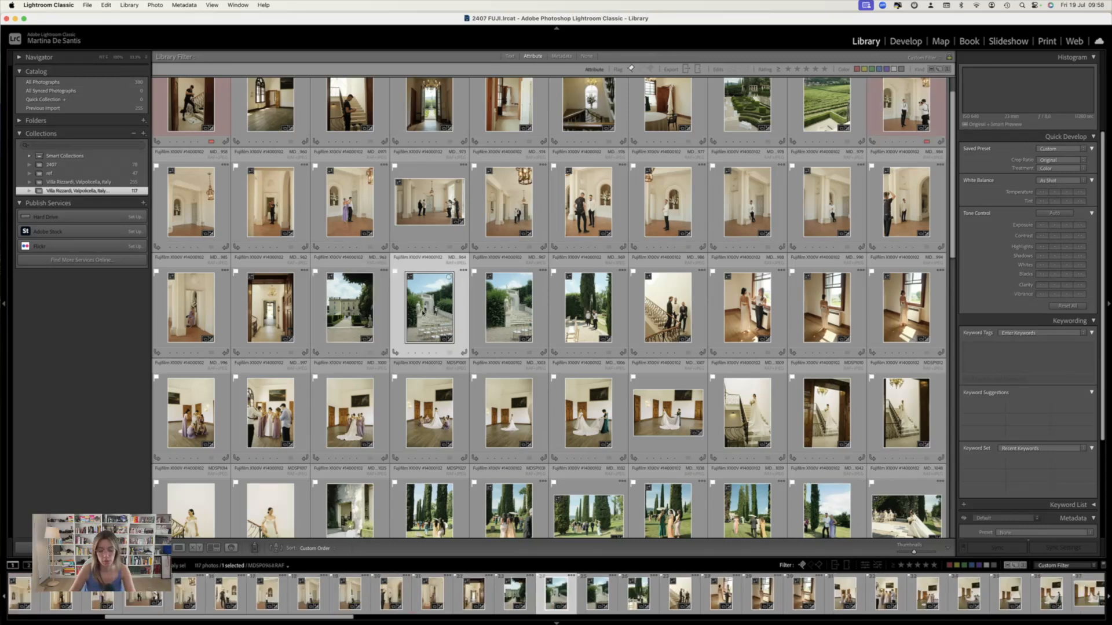
{"action": "key", "text": "6"}
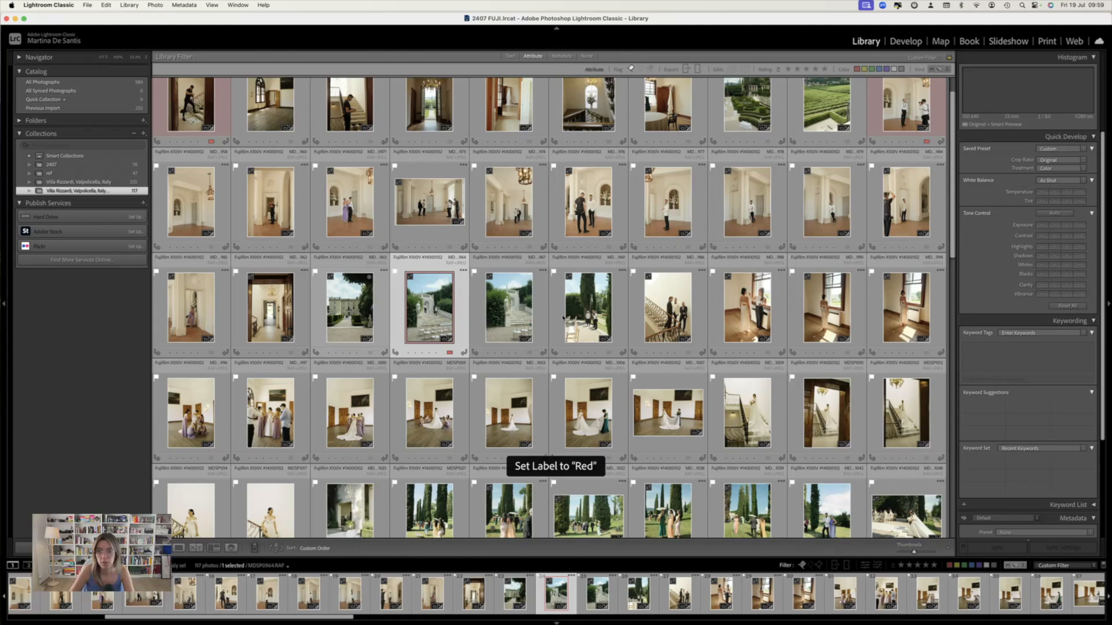
{"action": "key", "text": "Right"}
{"action": "key", "text": "Right"}
{"action": "key", "text": "Right"}
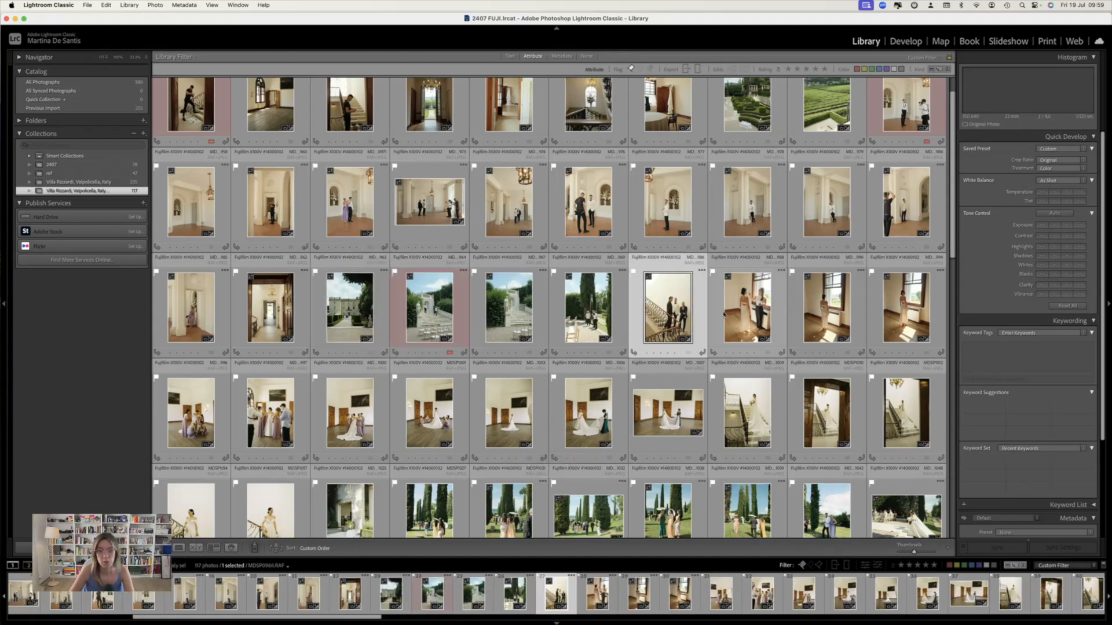
{"action": "key", "text": "6"}
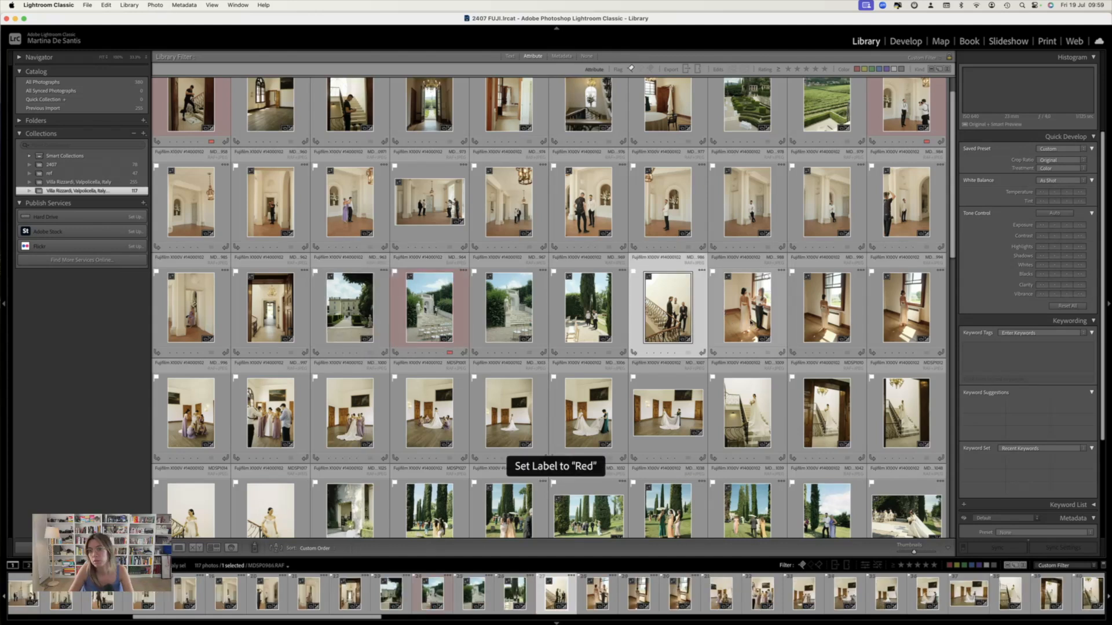
Label the third photo of the people by the tall window red and place it before the other two window photos
{"action": "left_click", "coordinate": [906, 318]}
{"action": "key", "text": "6"}
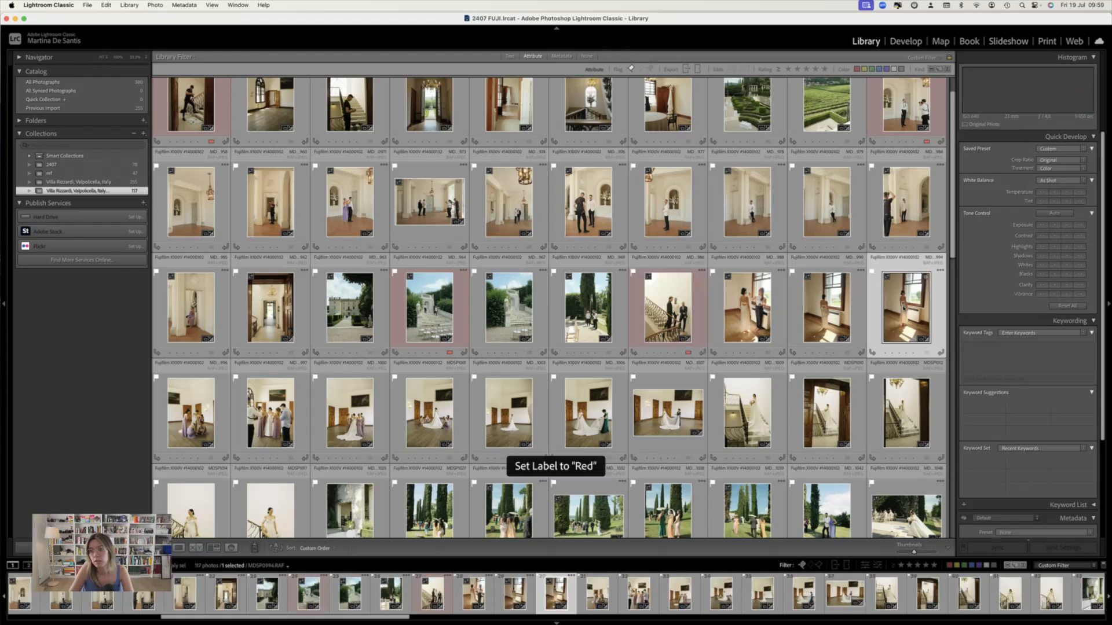
{"action": "left_click_drag", "start_coordinate": [906, 318], "coordinate": [712, 313]}
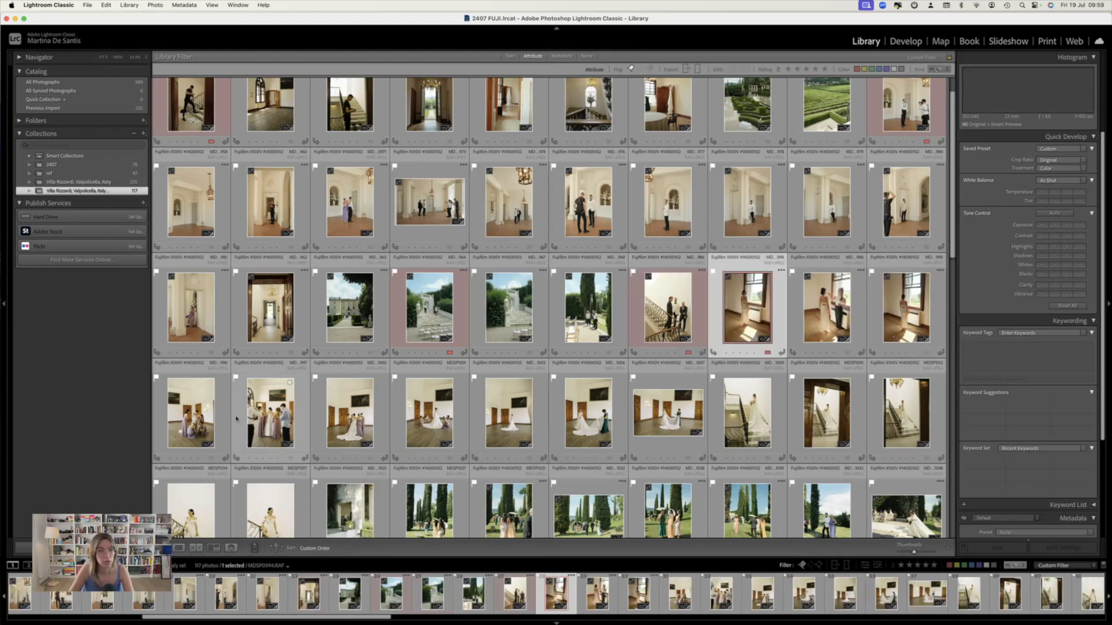
Label the fourth dark-door hall photo, showing the spread gown, red and place it first in the hall group
{"action": "left_click", "coordinate": [202, 417]}
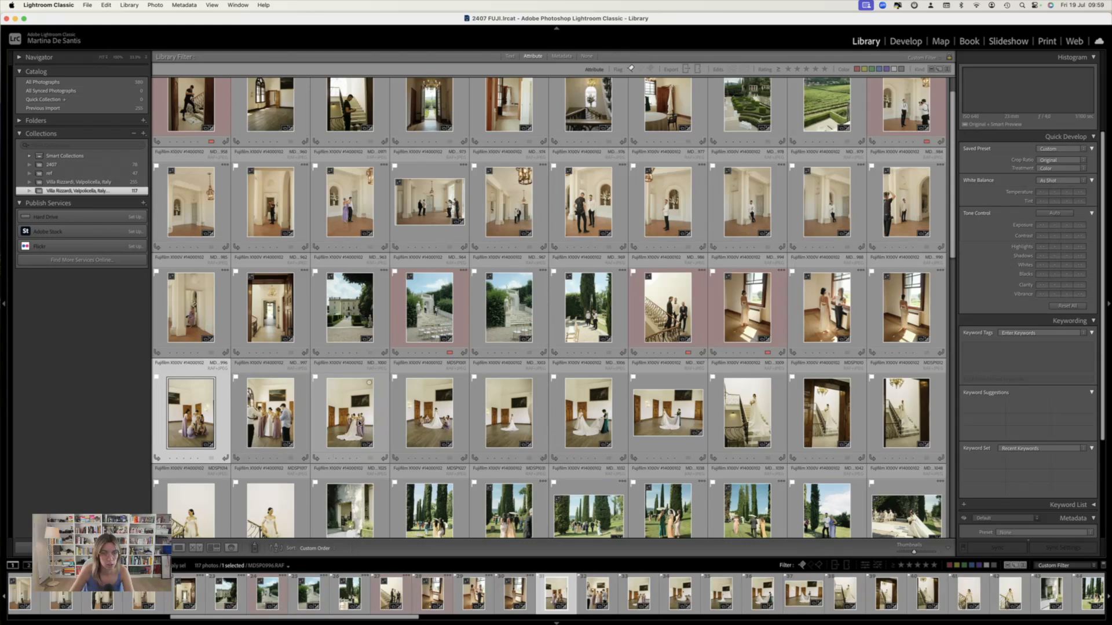
{"action": "scroll", "coordinate": [428, 417], "scroll_direction": "down", "scroll_amount": 1}
{"action": "left_click", "coordinate": [440, 399]}
{"action": "key", "text": "6"}
{"action": "left_click_drag", "start_coordinate": [437, 398], "coordinate": [169, 396]}
Label the first photo of the bride on the indoor staircase red
{"action": "scroll", "coordinate": [697, 421], "scroll_direction": "down", "scroll_amount": 4}
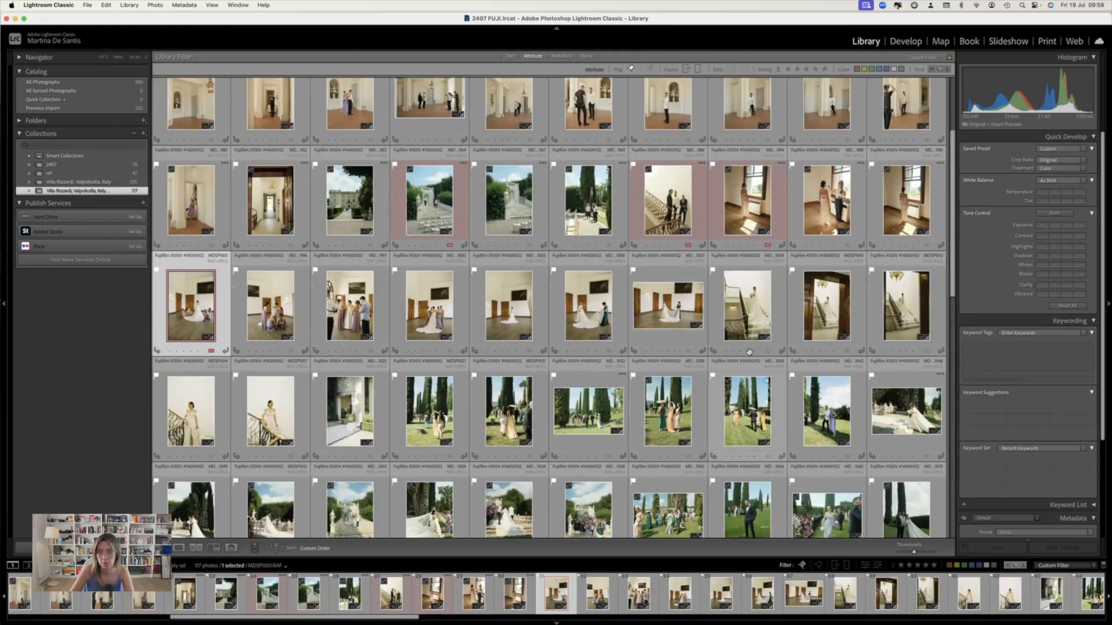
{"action": "left_click", "coordinate": [754, 350]}
{"action": "key", "text": "6"}
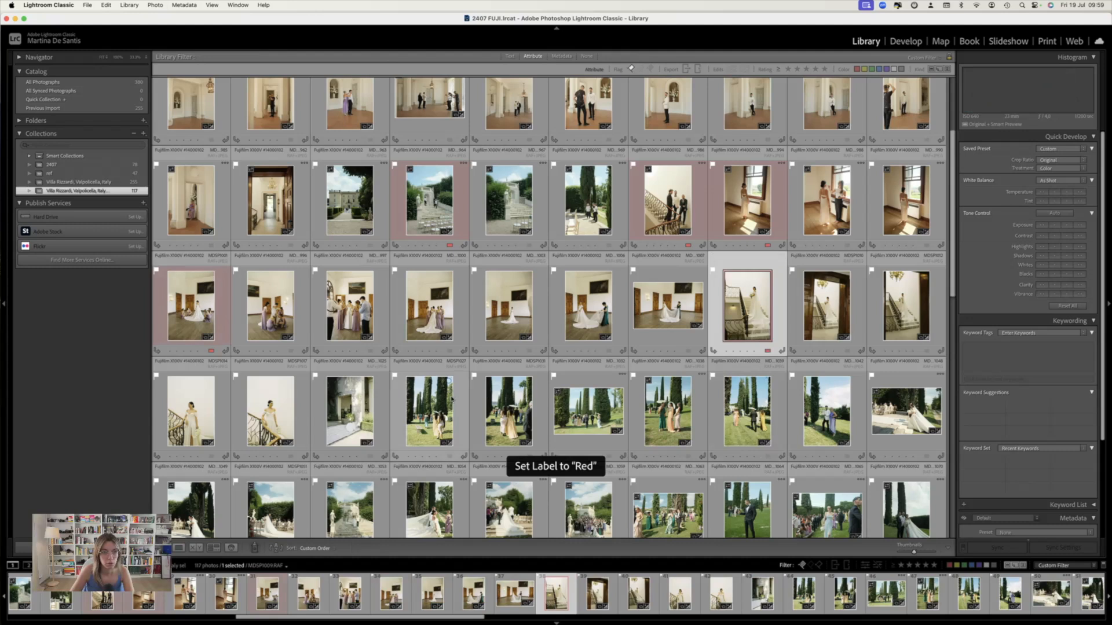
Label the portrait group photo just before the cypress-lawn couple red and move it right after the bride's last staircase portrait
{"action": "scroll", "coordinate": [452, 399], "scroll_direction": "down", "scroll_amount": 6}
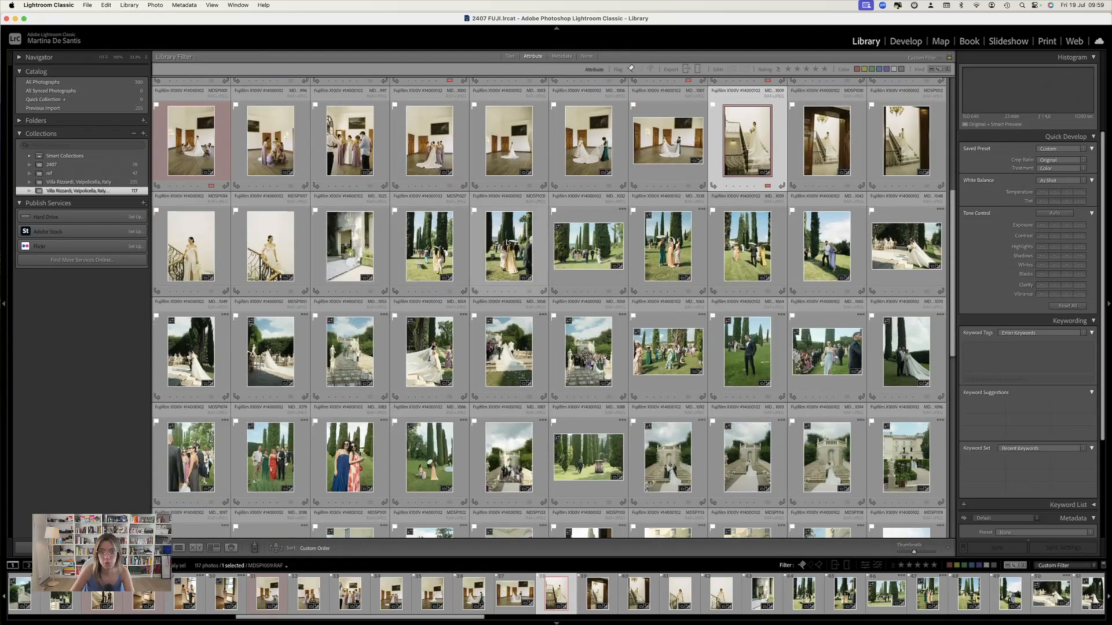
{"action": "left_click", "coordinate": [747, 246]}
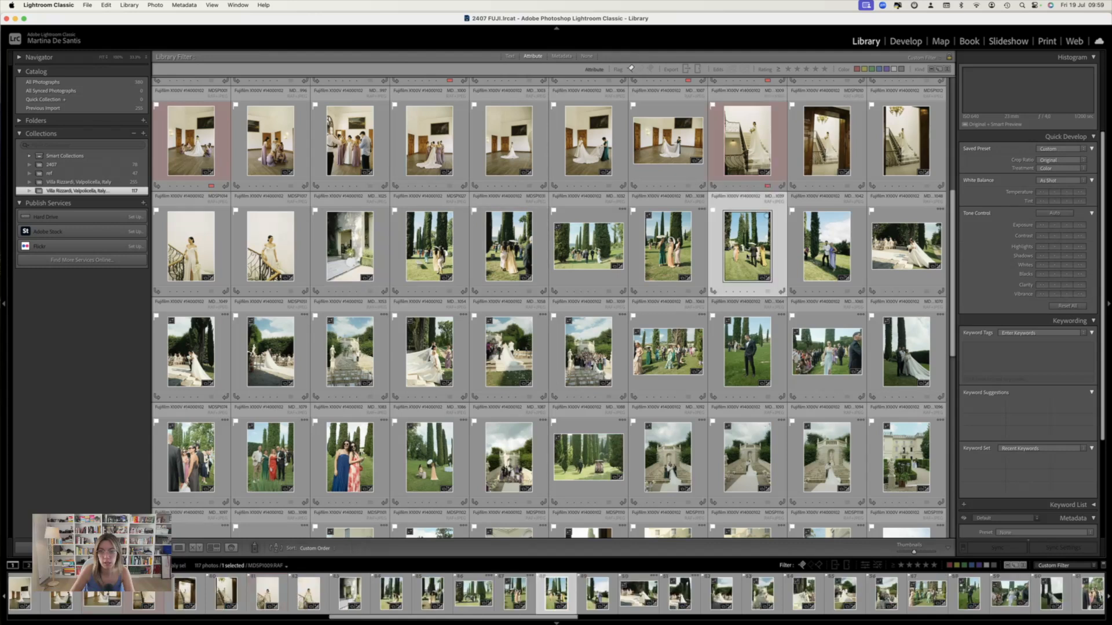
{"action": "key", "text": "6"}
{"action": "left_click_drag", "start_coordinate": [669, 254], "coordinate": [336, 256]}
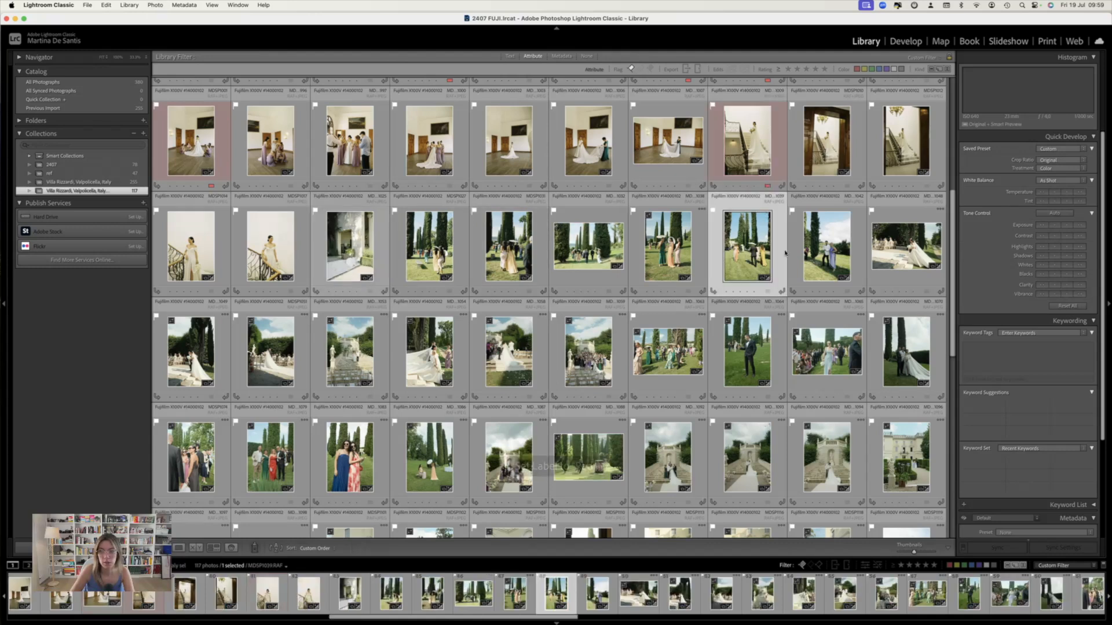
Label the wide photo of the bride's spread gown and the couple-by-the-hedge photo red, moving the latter before the man on the lawn
{"action": "left_click", "coordinate": [906, 247]}
{"action": "scroll", "coordinate": [504, 331], "scroll_direction": "down", "scroll_amount": 3}
{"action": "key", "text": "6"}
{"action": "scroll", "coordinate": [503, 327], "scroll_direction": "down", "scroll_amount": 1}
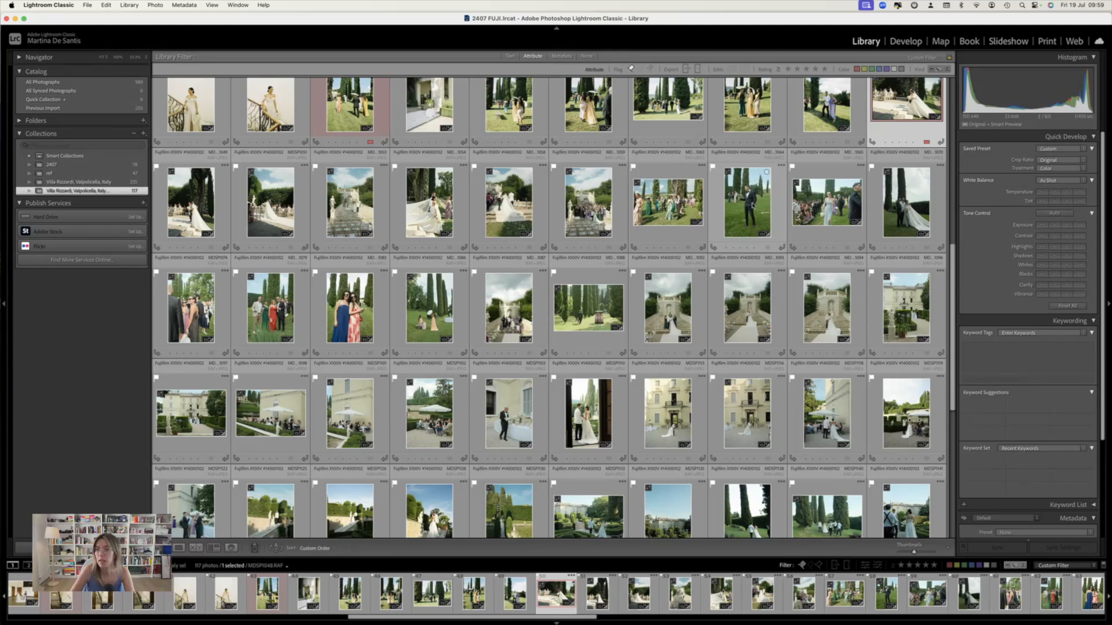
{"action": "left_click", "coordinate": [906, 202]}
{"action": "key", "text": "6"}
{"action": "left_click_drag", "start_coordinate": [906, 202], "coordinate": [714, 200]}
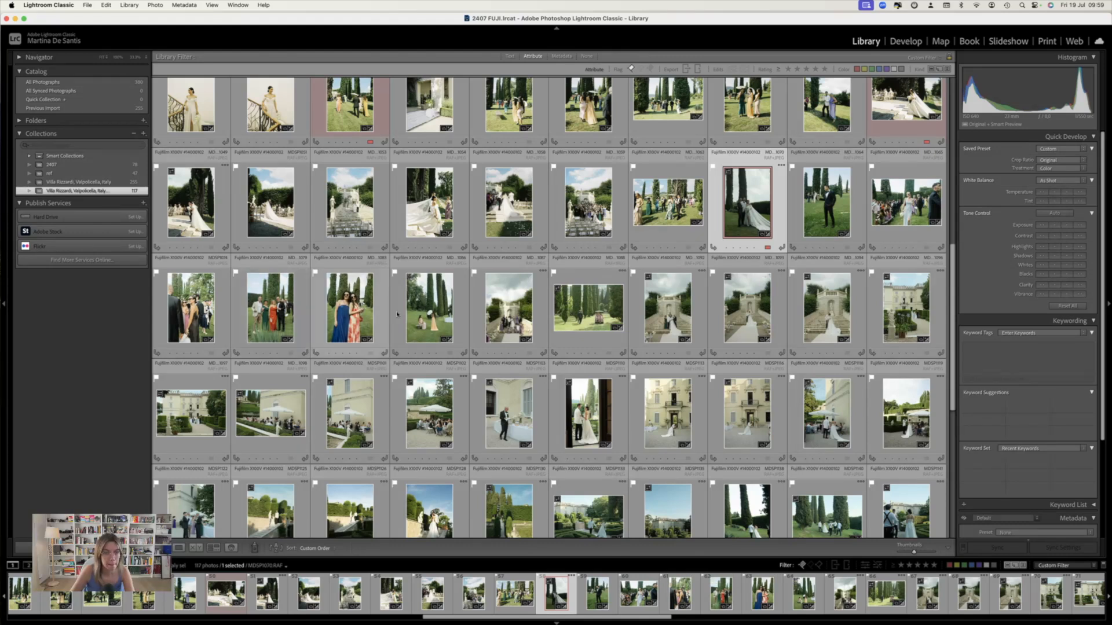
Move the stone-garden crowd photo after the three bride photos there, label the third bride photo red and place it first among them
{"action": "left_click_drag", "start_coordinate": [513, 308], "coordinate": [615, 222]}
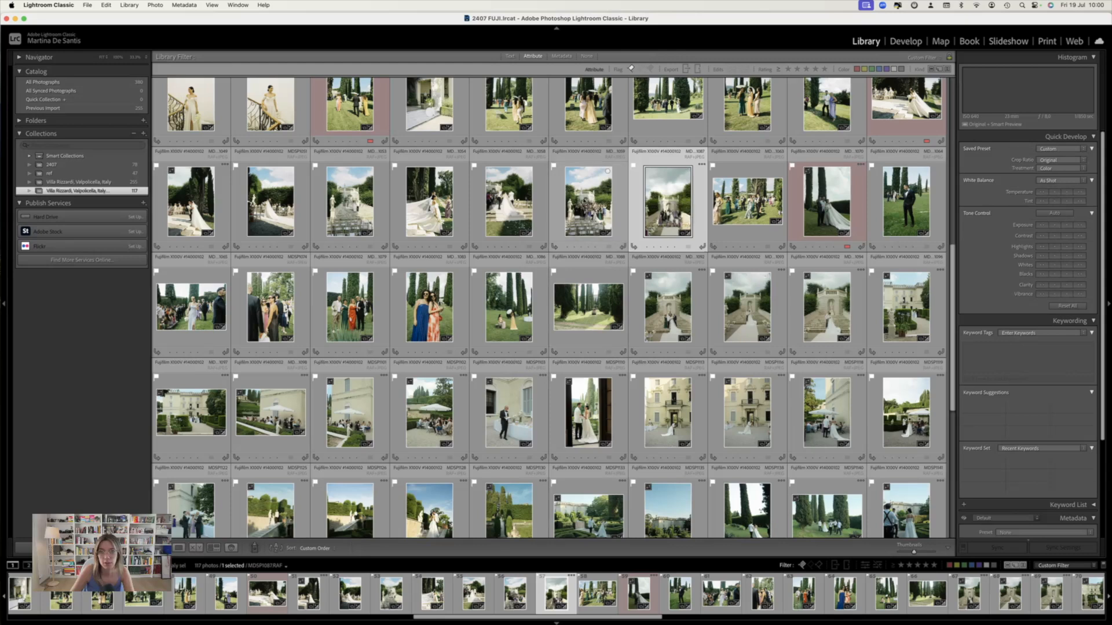
{"action": "left_click", "coordinate": [592, 203]}
{"action": "left_click_drag", "start_coordinate": [665, 204], "coordinate": [867, 328]}
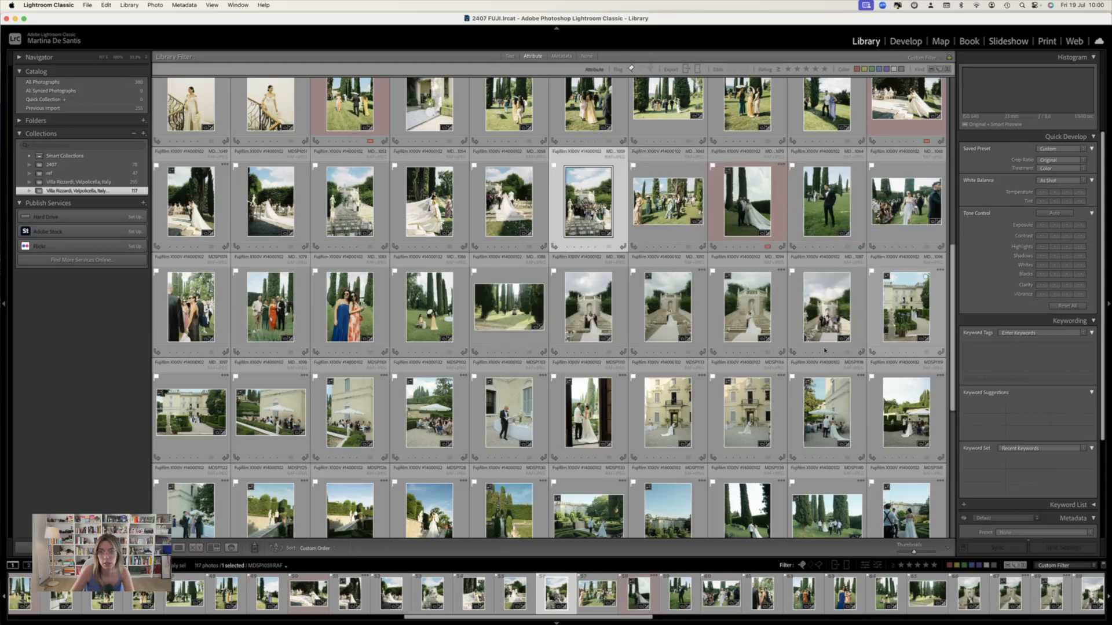
{"action": "left_click", "coordinate": [747, 307]}
{"action": "key", "text": "6"}
{"action": "left_click_drag", "start_coordinate": [747, 307], "coordinate": [585, 318]}
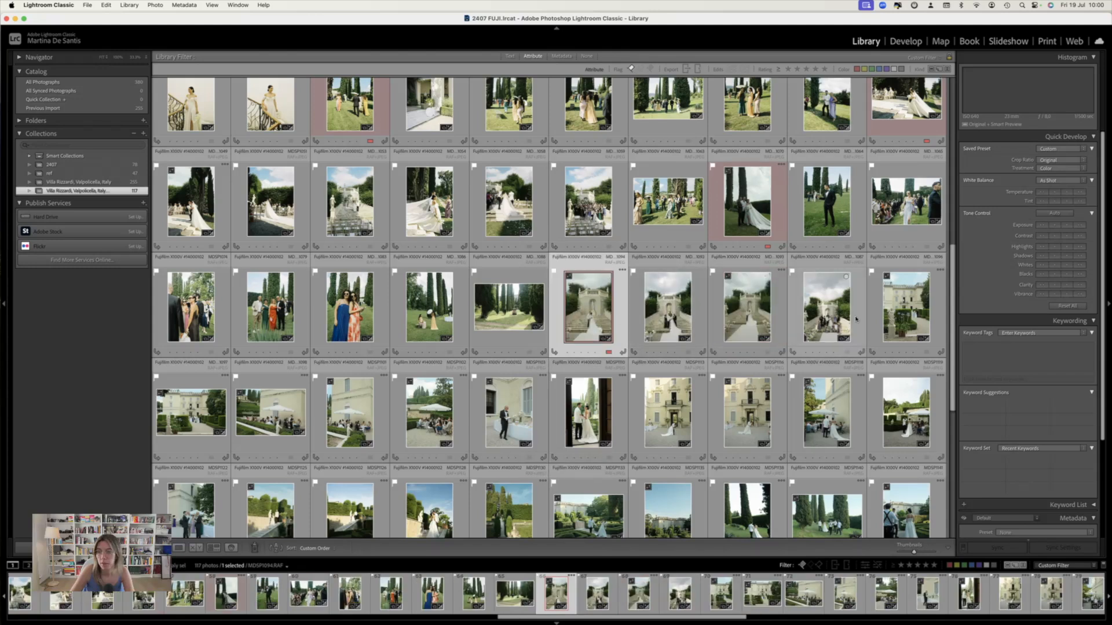
Label the portrait photo of the umbrella terrace beside the villa wall red and place it before the first villa facade photo
{"action": "left_click", "coordinate": [906, 304]}
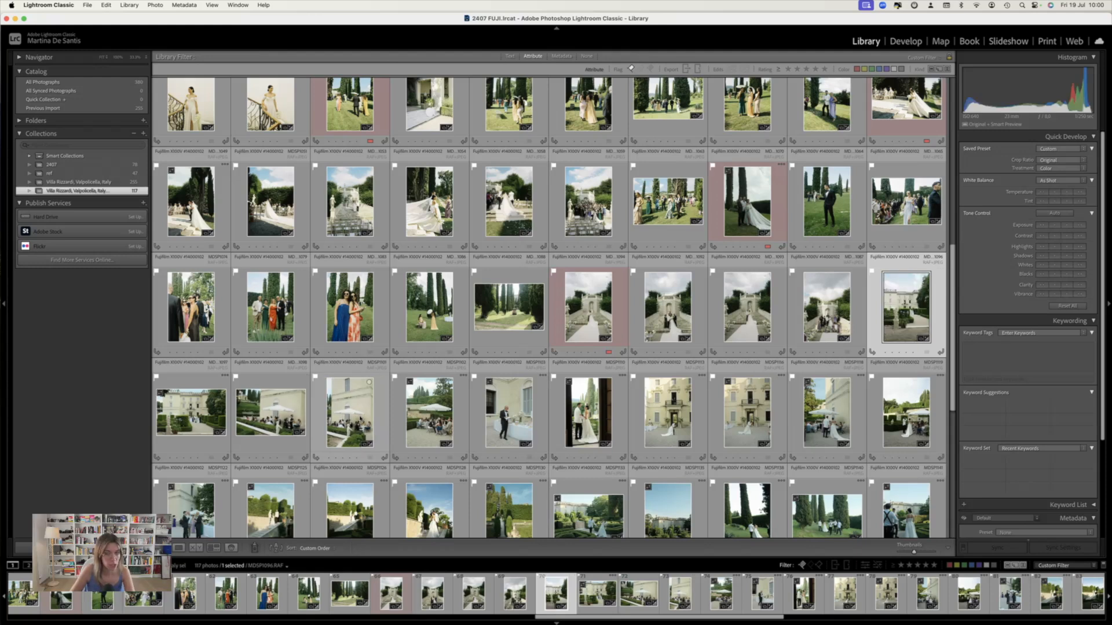
{"action": "left_click", "coordinate": [361, 418]}
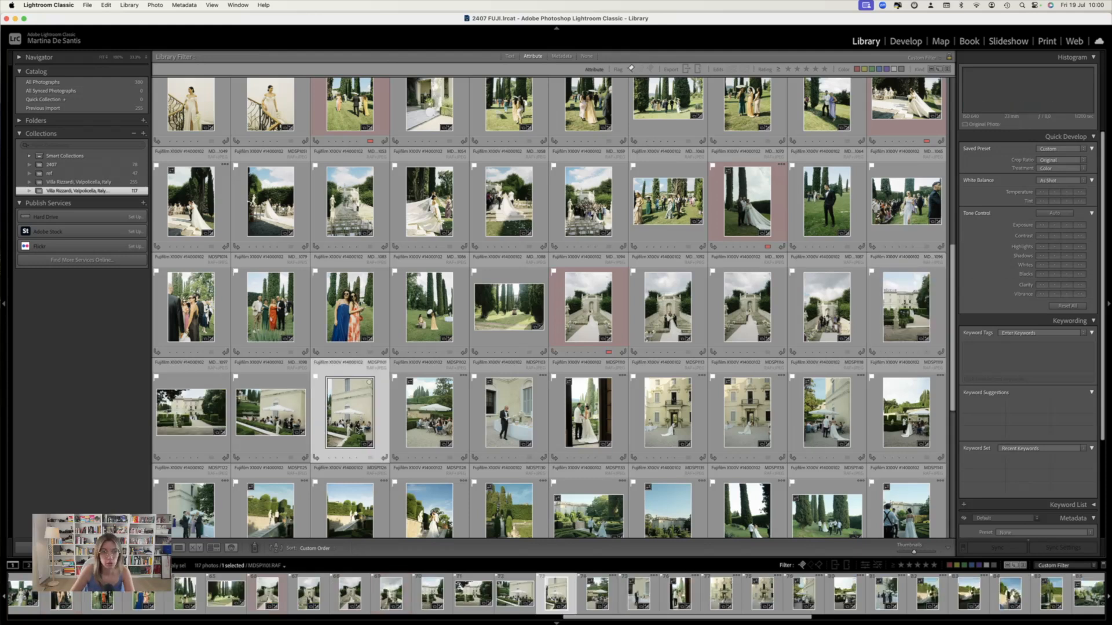
{"action": "key", "text": "6"}
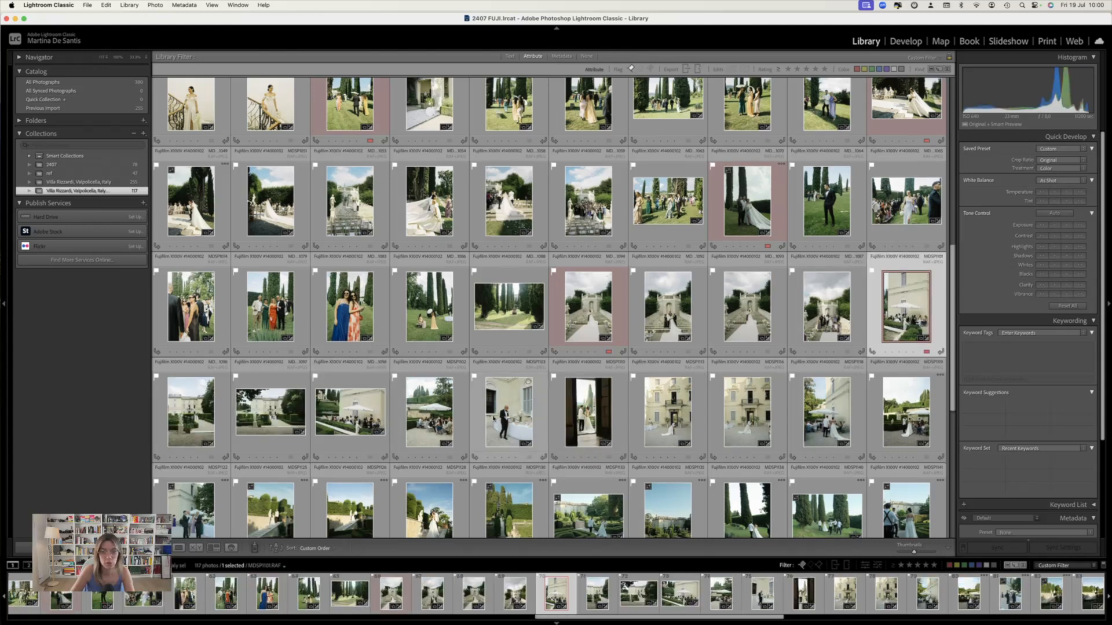
Label the second photo of the bride before the balconied villa facade red and place it before the other facade photo
{"action": "scroll", "coordinate": [493, 418], "scroll_direction": "down", "scroll_amount": 4}
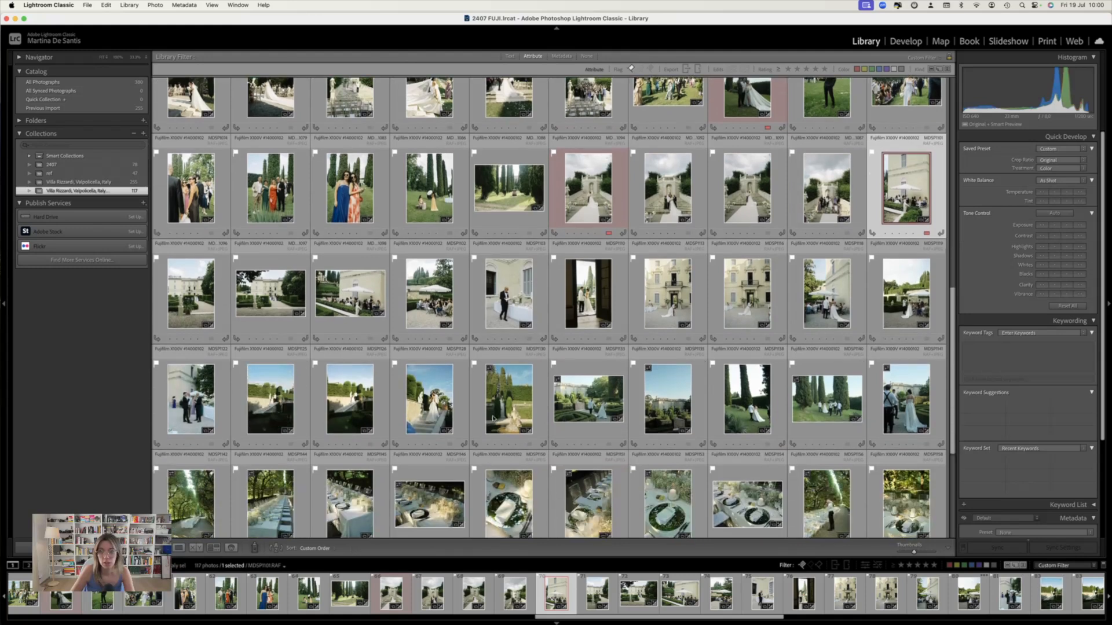
{"action": "scroll", "coordinate": [493, 419], "scroll_direction": "down", "scroll_amount": 1}
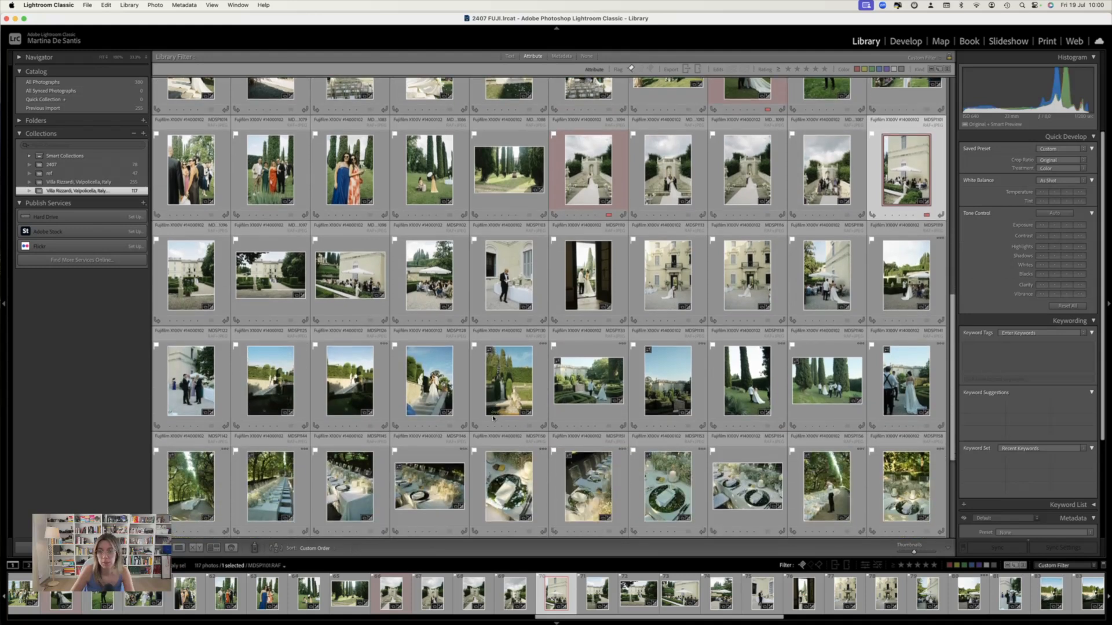
{"action": "scroll", "coordinate": [493, 418], "scroll_direction": "down", "scroll_amount": 1}
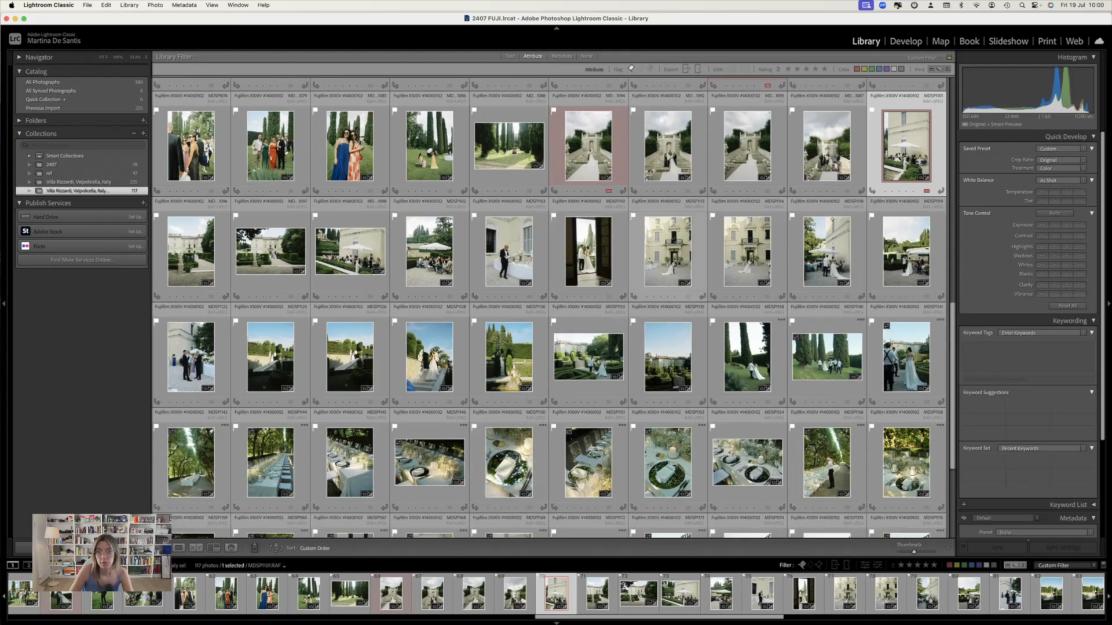
{"action": "left_click", "coordinate": [604, 264]}
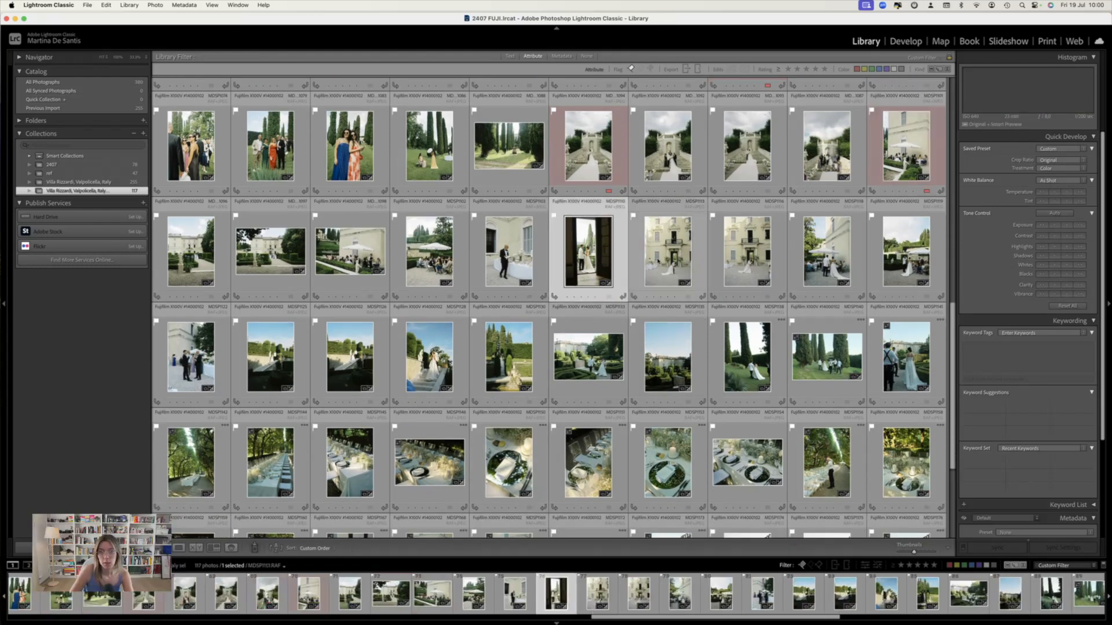
{"action": "left_click", "coordinate": [660, 264]}
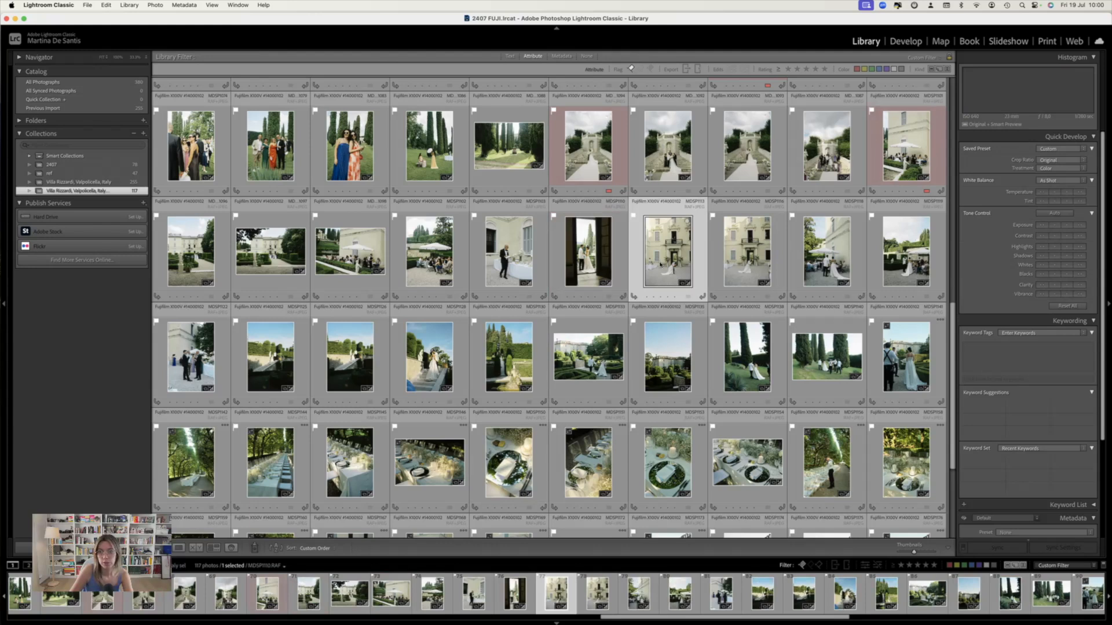
{"action": "left_click", "coordinate": [760, 263]}
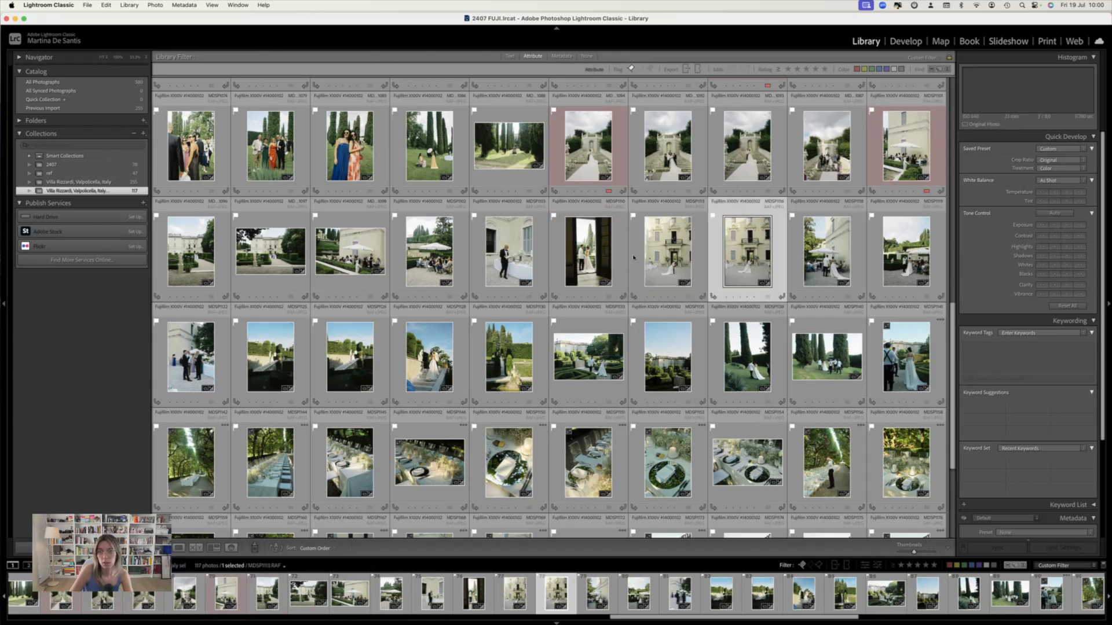
{"action": "key", "text": "6"}
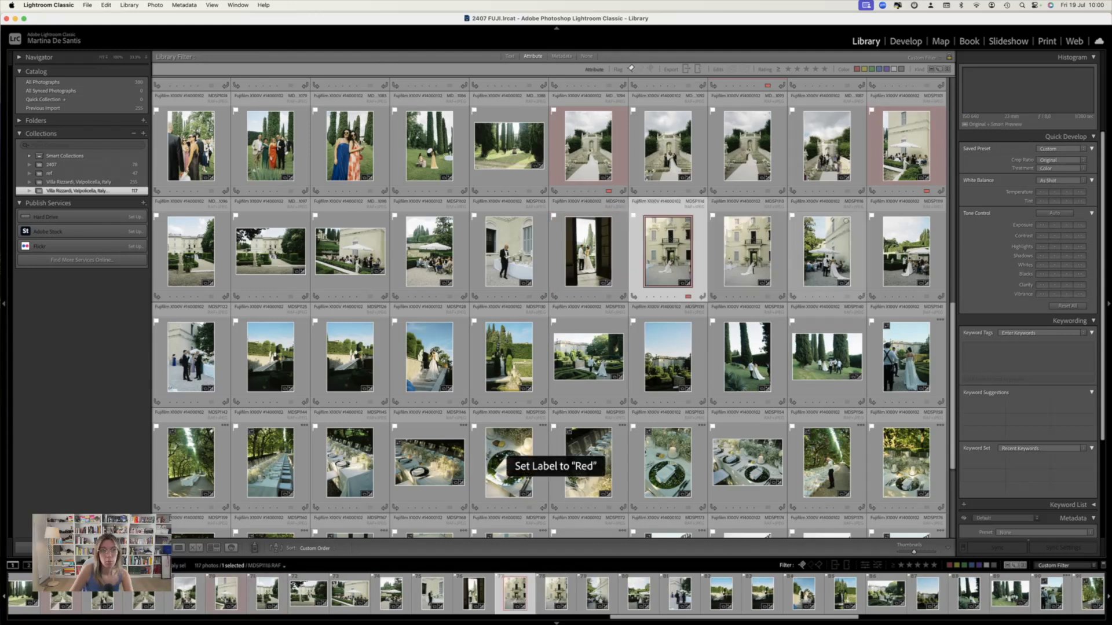
Move the three consecutive reception photos after the balconied facade shots to just before the couple-in-the-doorway photo
{"action": "left_click", "coordinate": [847, 265]}
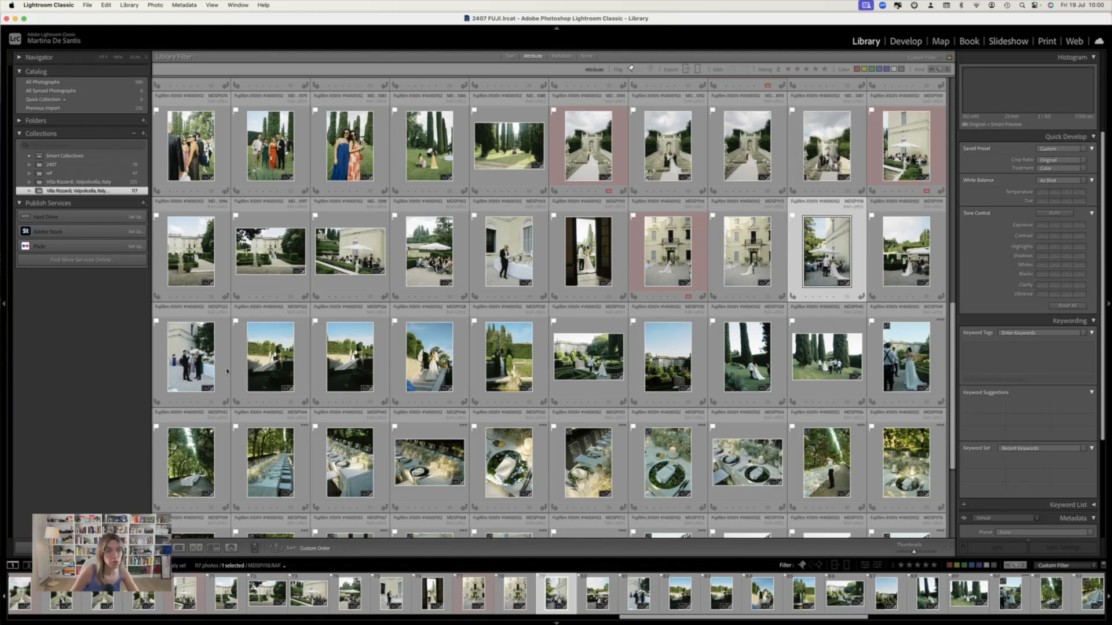
{"action": "left_click", "coordinate": [190, 361], "text": "shift"}
{"action": "left_click_drag", "start_coordinate": [190, 360], "coordinate": [567, 257]}
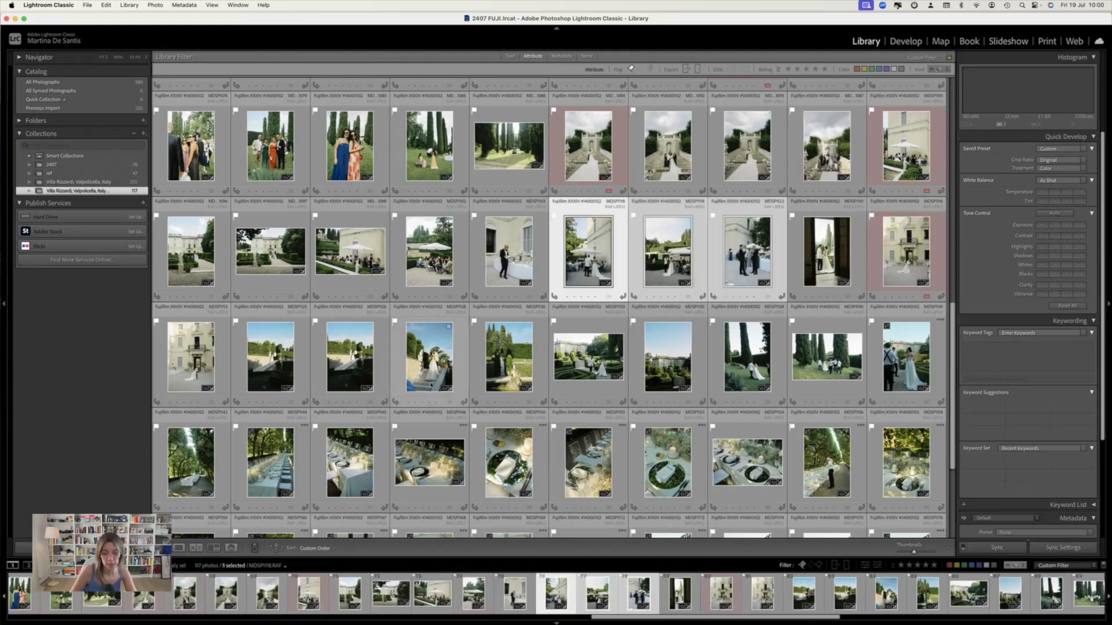
Label the photo of the couple on the steps under the blue sky red and place it before the two darker garden photos
{"action": "left_click", "coordinate": [429, 357]}
{"action": "key", "text": "6"}
{"action": "left_click_drag", "start_coordinate": [286, 358], "coordinate": [255, 356]}
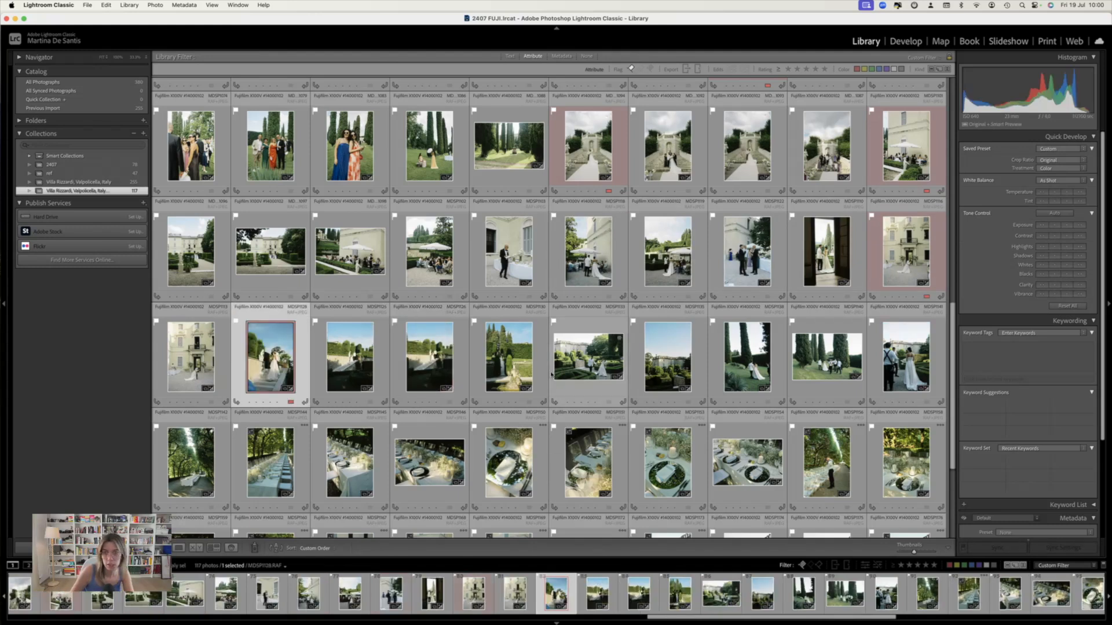
Label the portrait photo of the bride beneath the tall cypresses red and place it before the wide villa garden photo
{"action": "scroll", "coordinate": [552, 375], "scroll_direction": "down", "scroll_amount": 2}
{"action": "scroll", "coordinate": [511, 334], "scroll_direction": "down", "scroll_amount": 2}
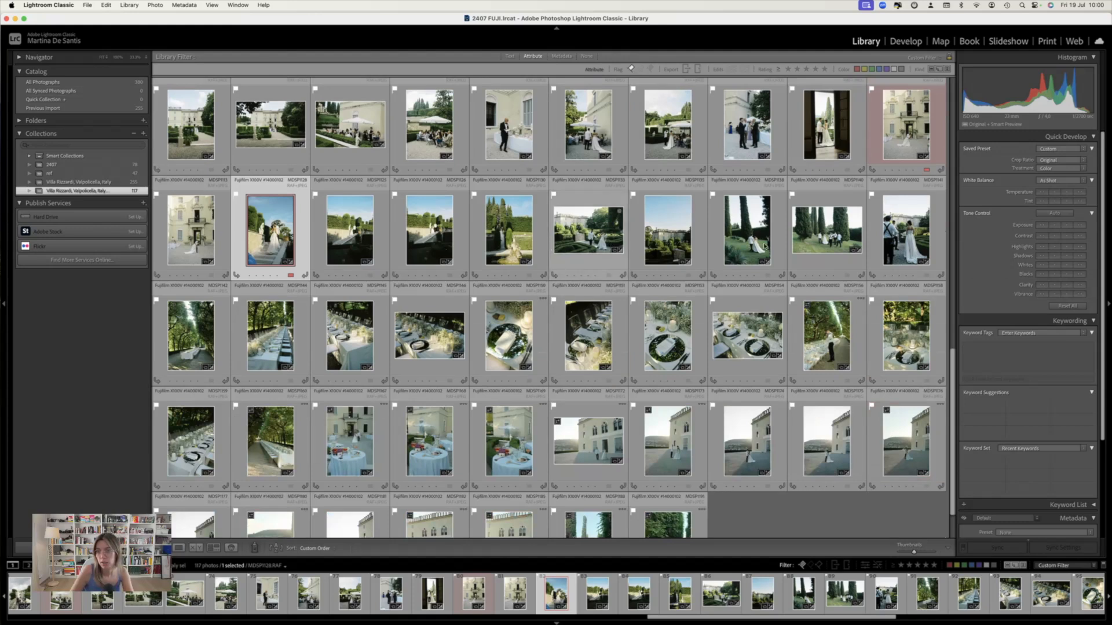
{"action": "left_click", "coordinate": [747, 240]}
{"action": "key", "text": "6"}
{"action": "left_click_drag", "start_coordinate": [621, 239], "coordinate": [552, 238]}
Label the first tree-lined avenue photo red and move the photo of the dark-suited person on the avenue right after it
{"action": "scroll", "coordinate": [517, 308], "scroll_direction": "down", "scroll_amount": 1}
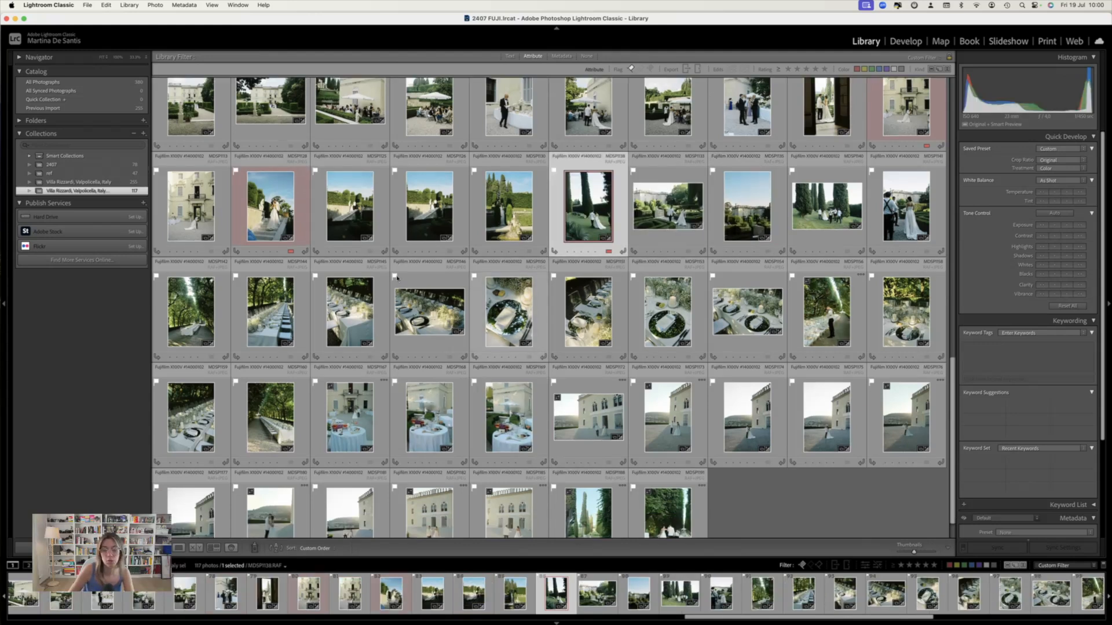
{"action": "scroll", "coordinate": [314, 278], "scroll_direction": "down", "scroll_amount": 2}
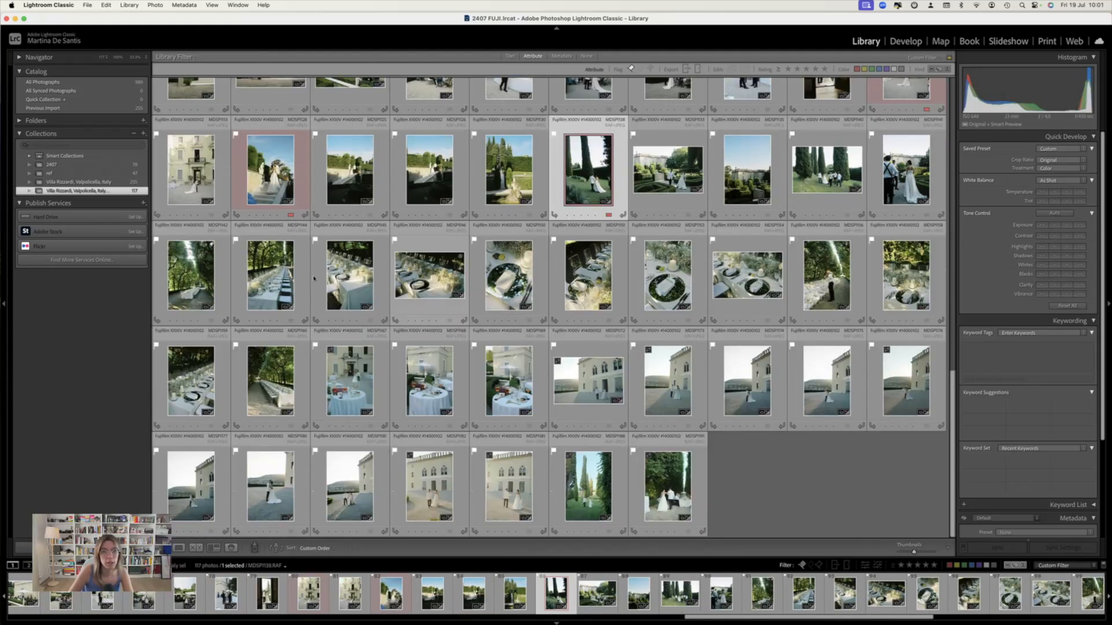
{"action": "left_click", "coordinate": [190, 283]}
{"action": "key", "text": "6"}
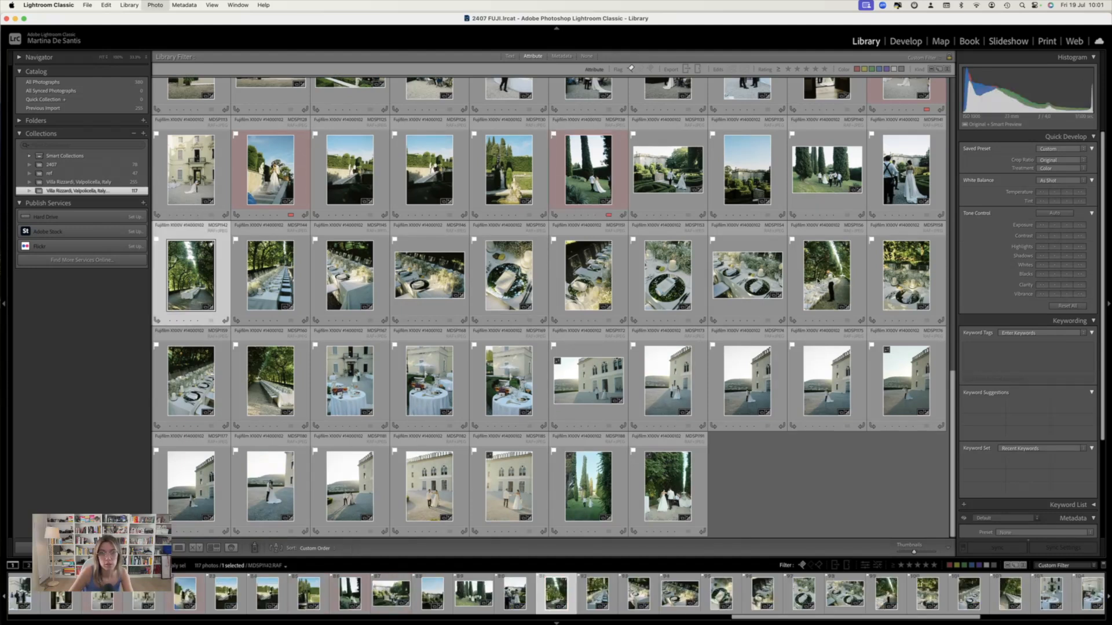
{"action": "left_click_drag", "start_coordinate": [827, 275], "coordinate": [231, 275]}
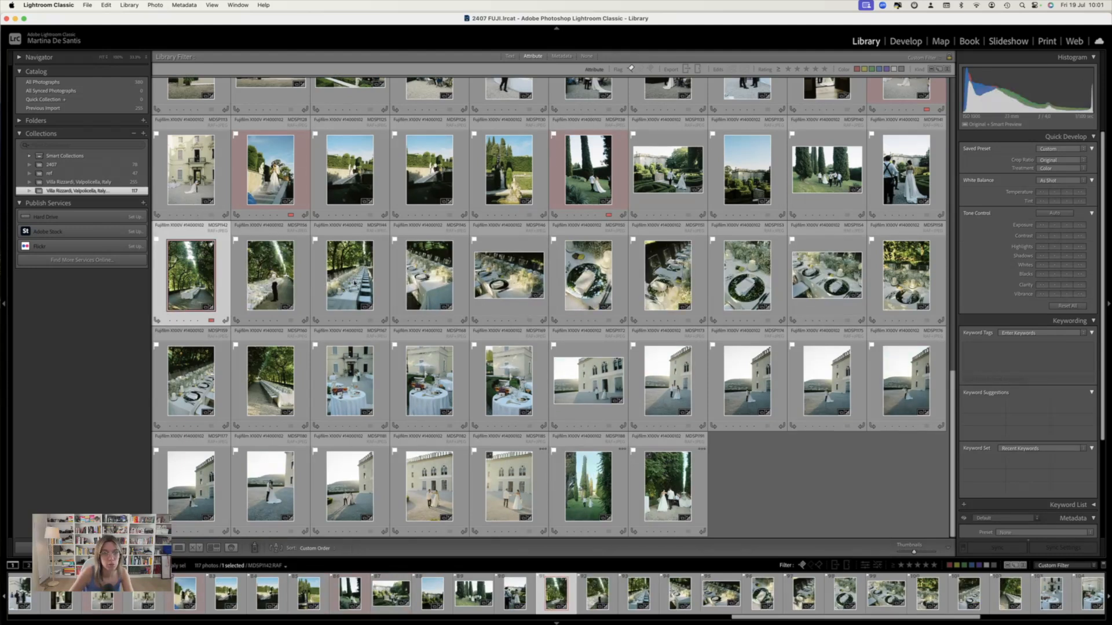
Label the first portrait close-up of a plate setting red and place it before the wide table-setting photo
{"action": "key", "text": "Right"}
{"action": "key", "text": "Right"}
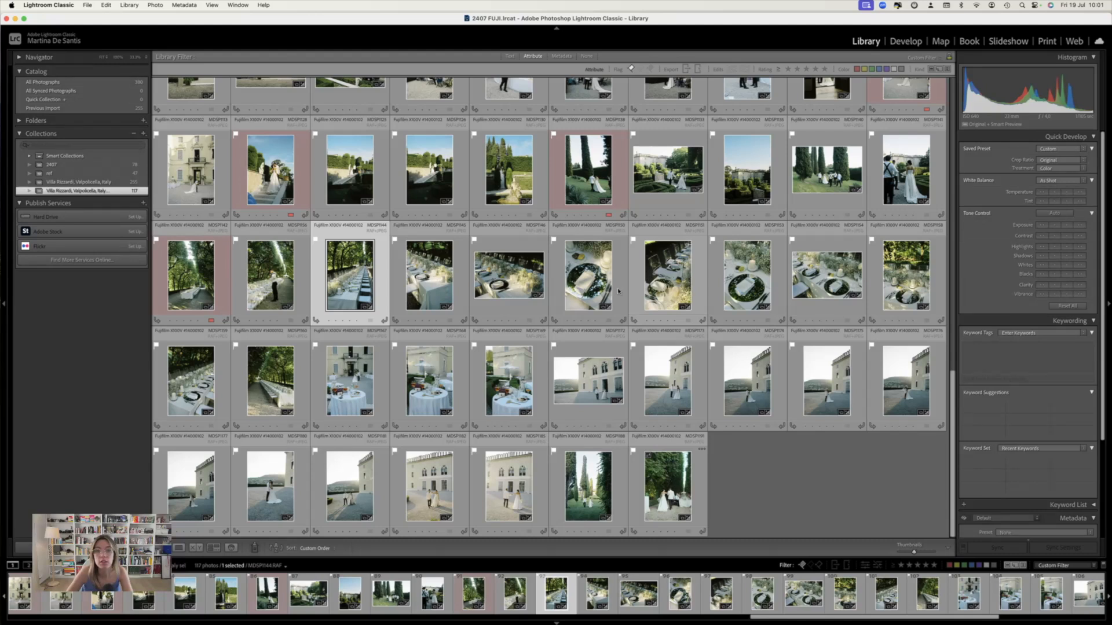
{"action": "left_click", "coordinate": [586, 282]}
{"action": "key", "text": "6"}
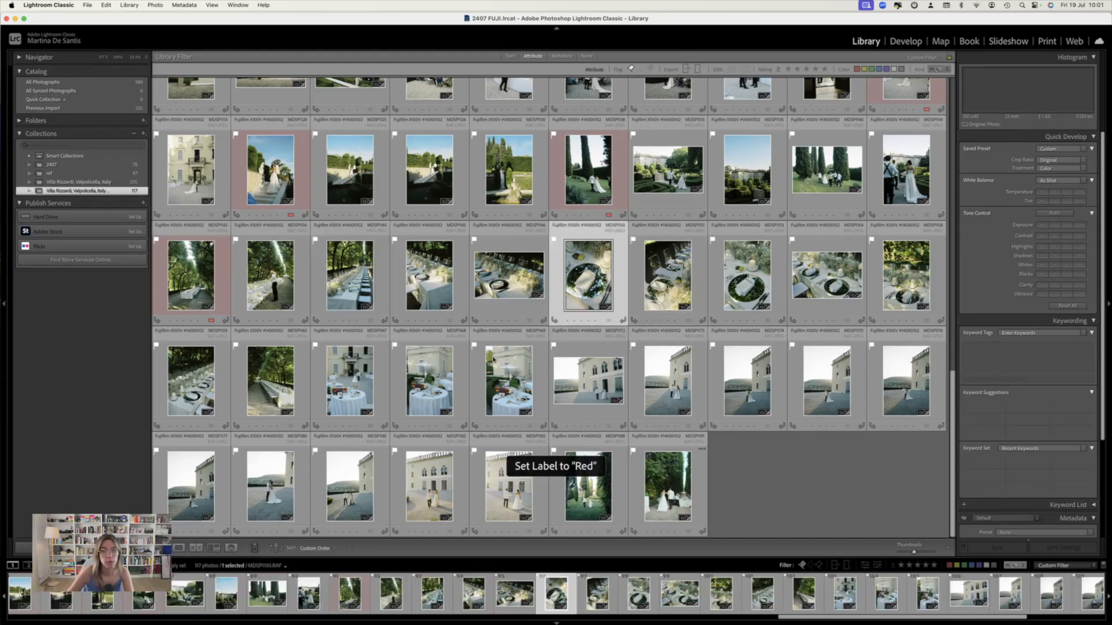
{"action": "left_click_drag", "start_coordinate": [586, 281], "coordinate": [515, 288]}
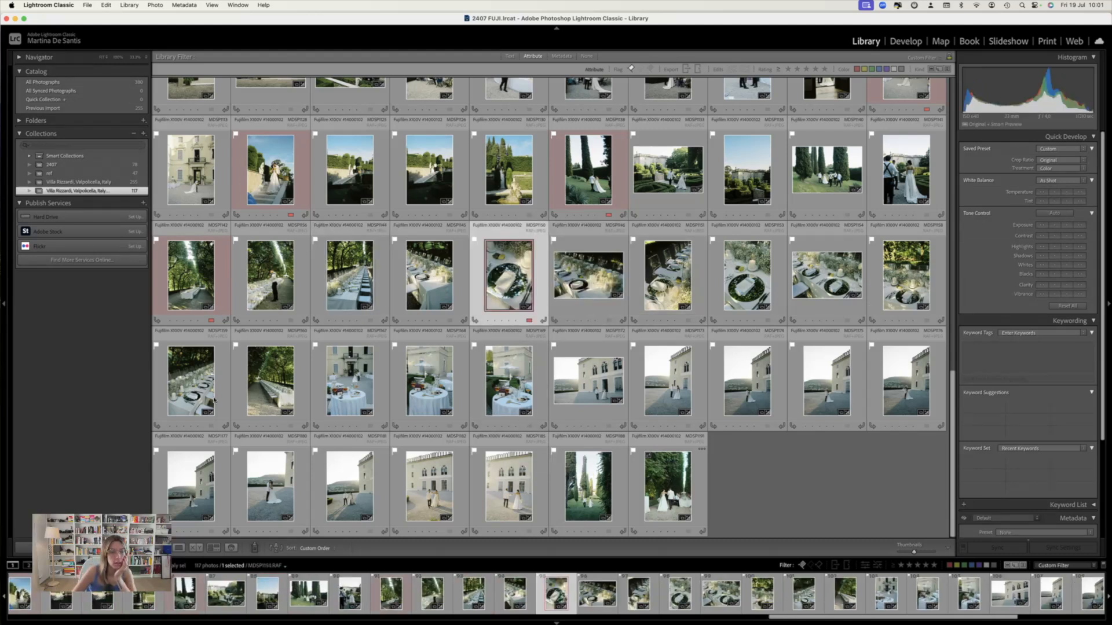
Move the tree-lined photo with the long pale table right after the photo of the dark-suited person on the avenue
{"action": "left_click", "coordinate": [210, 391]}
{"action": "left_click_drag", "start_coordinate": [269, 380], "coordinate": [307, 286]}
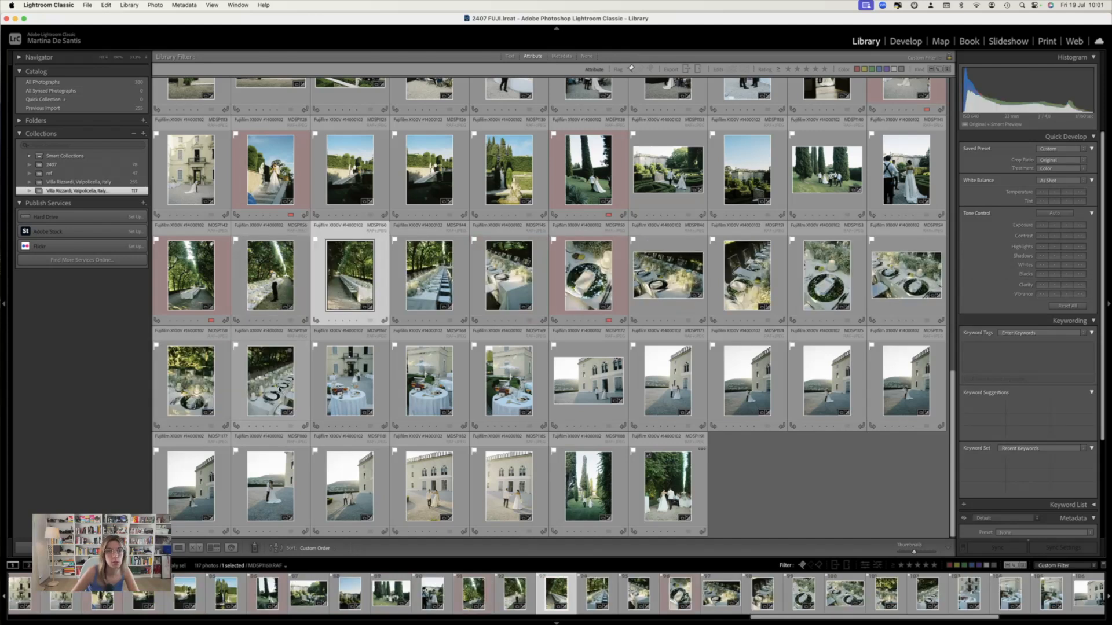
Move the portrait table-setting photo right before the long pale table photo, and label the portrait villa photo with the drinks table red
{"action": "left_click_drag", "start_coordinate": [270, 380], "coordinate": [389, 284]}
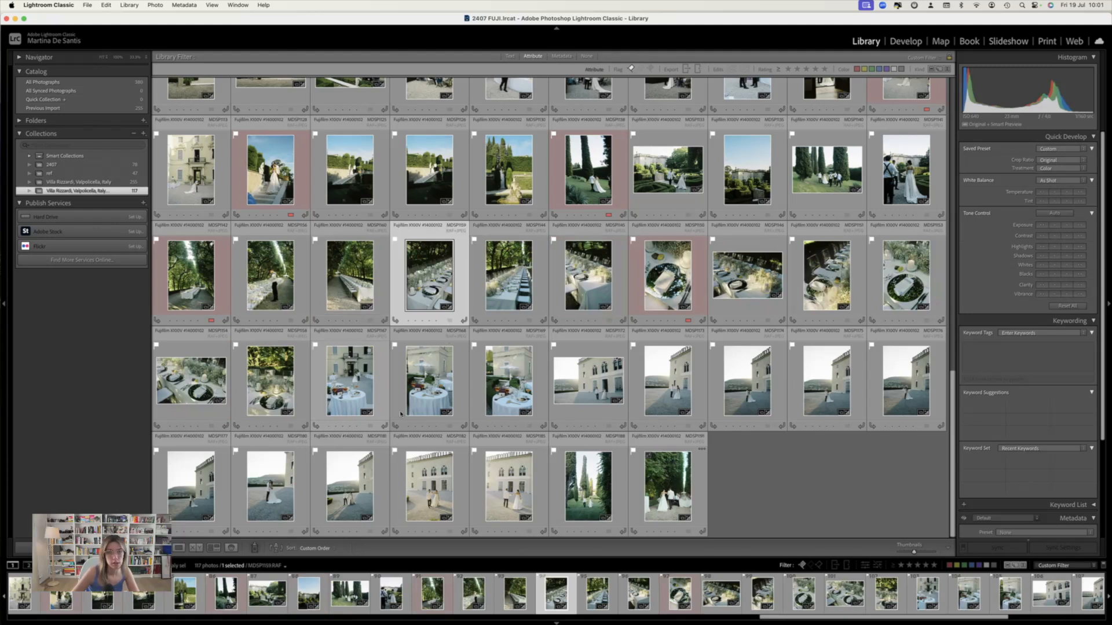
{"action": "left_click", "coordinate": [373, 403]}
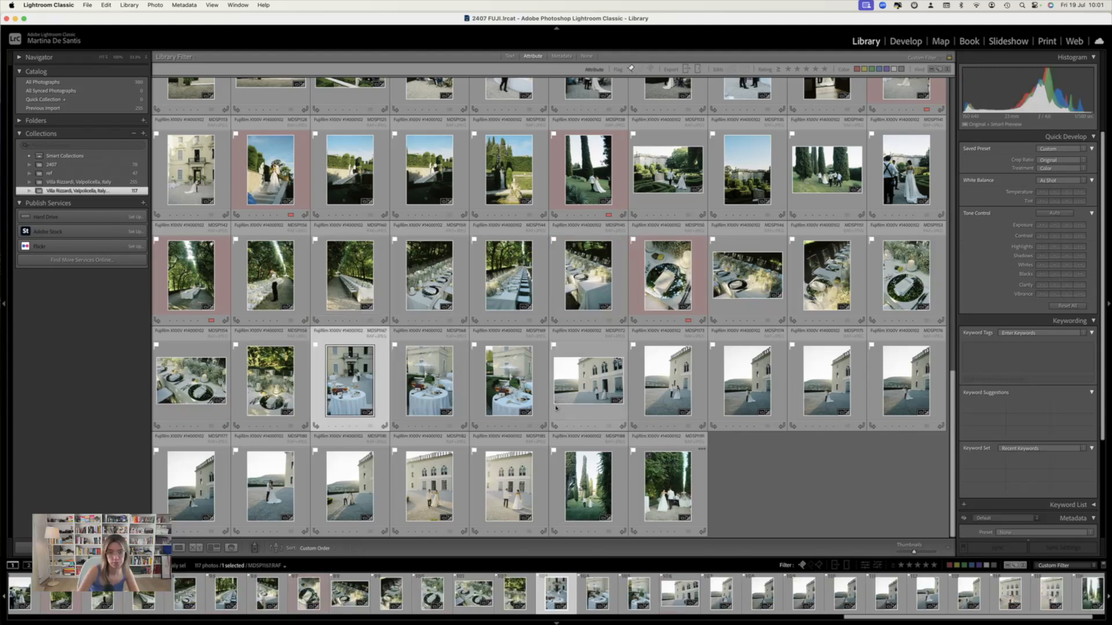
{"action": "key", "text": "6"}
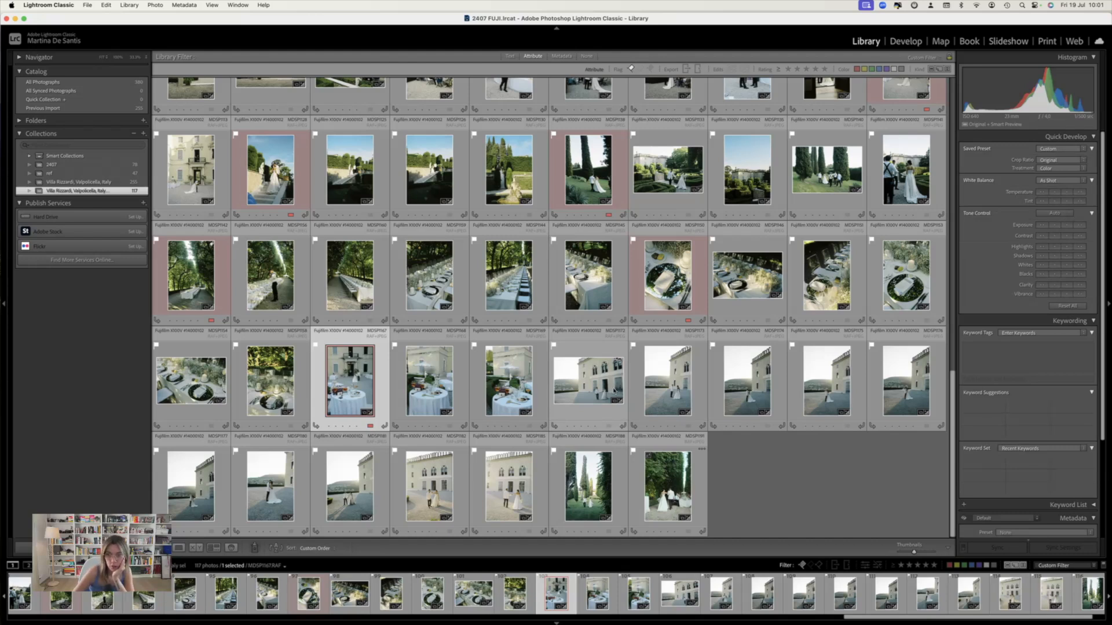
Place the portrait courtyard photo with the castle wall before the wide castle photo and label it red
{"action": "left_click", "coordinate": [835, 432]}
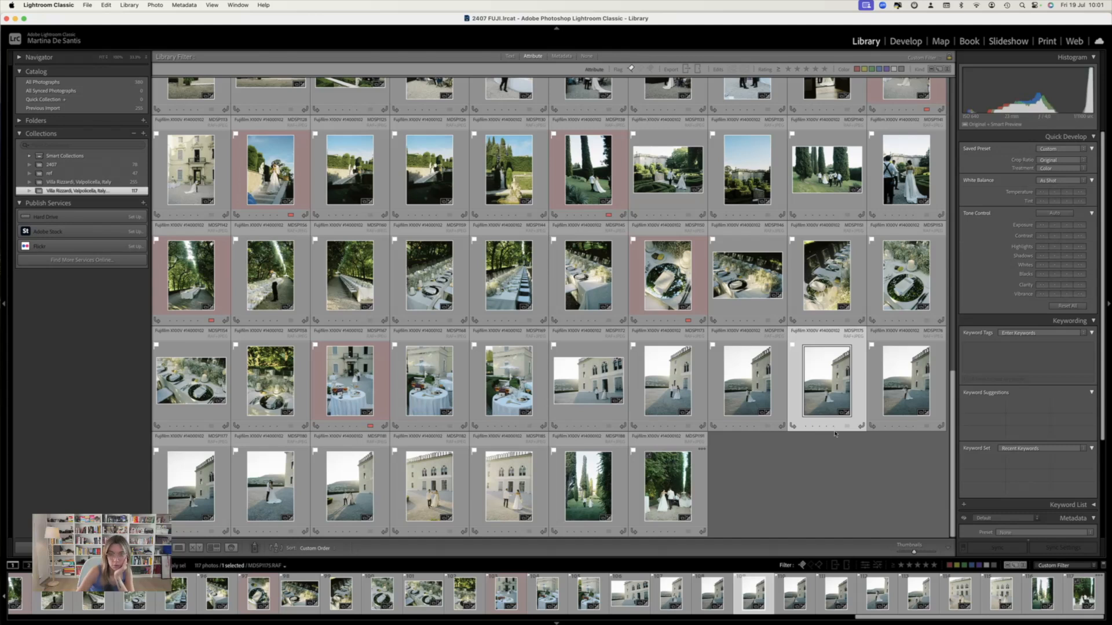
{"action": "double_click", "coordinate": [834, 431]}
{"action": "key", "text": "g"}
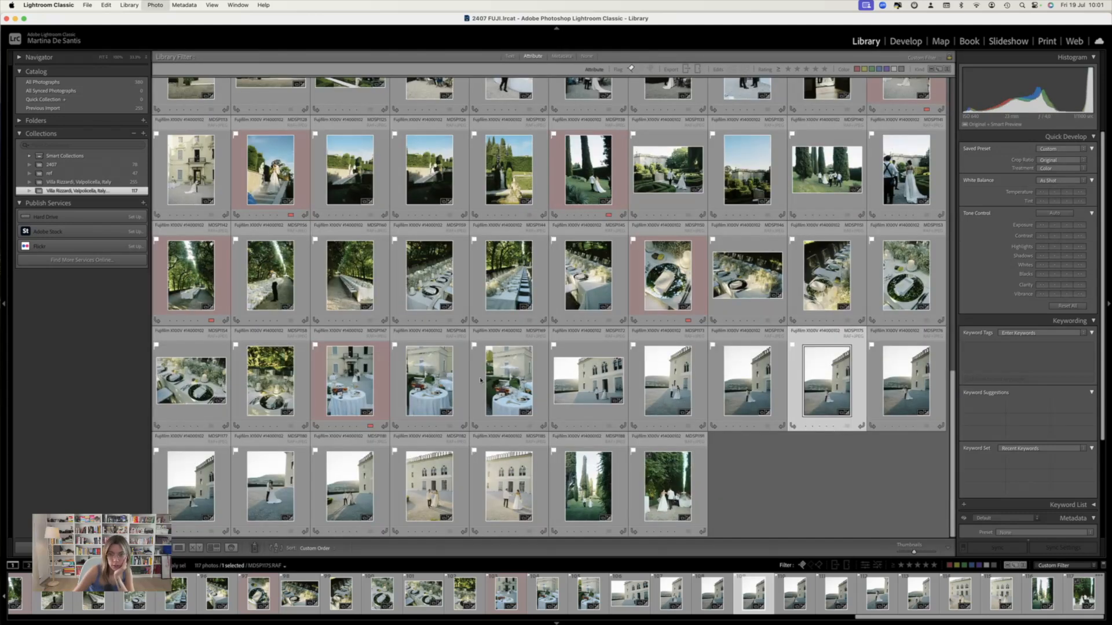
{"action": "key", "text": "6"}
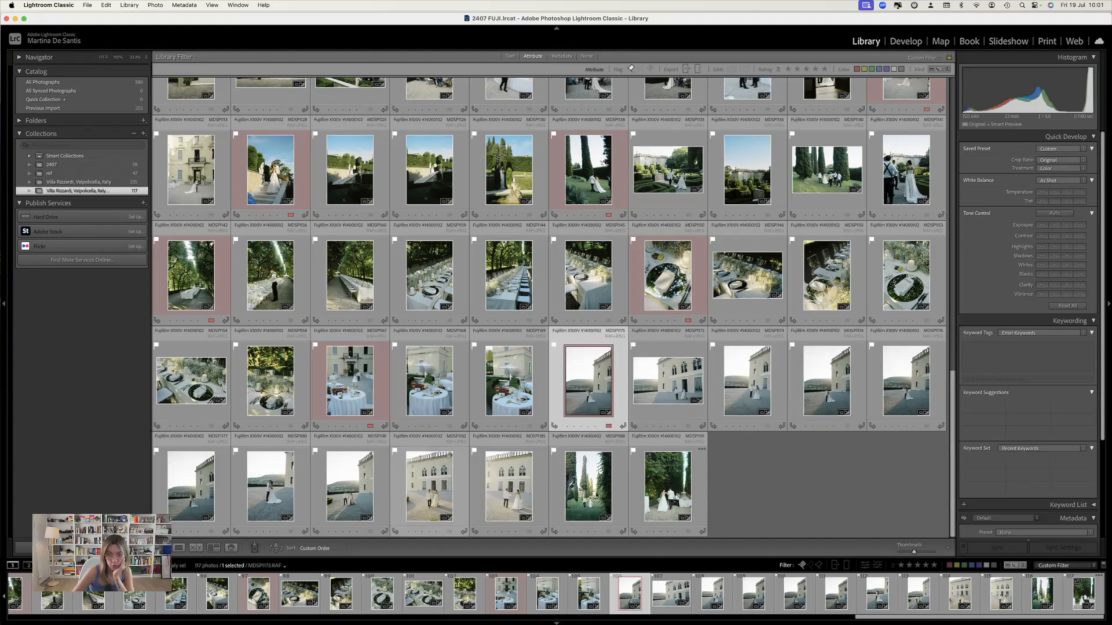
Label the portrait photo of the couple between the tall cypresses red, and filter the collection to red-labelled photos only
{"action": "key", "text": "Down"}
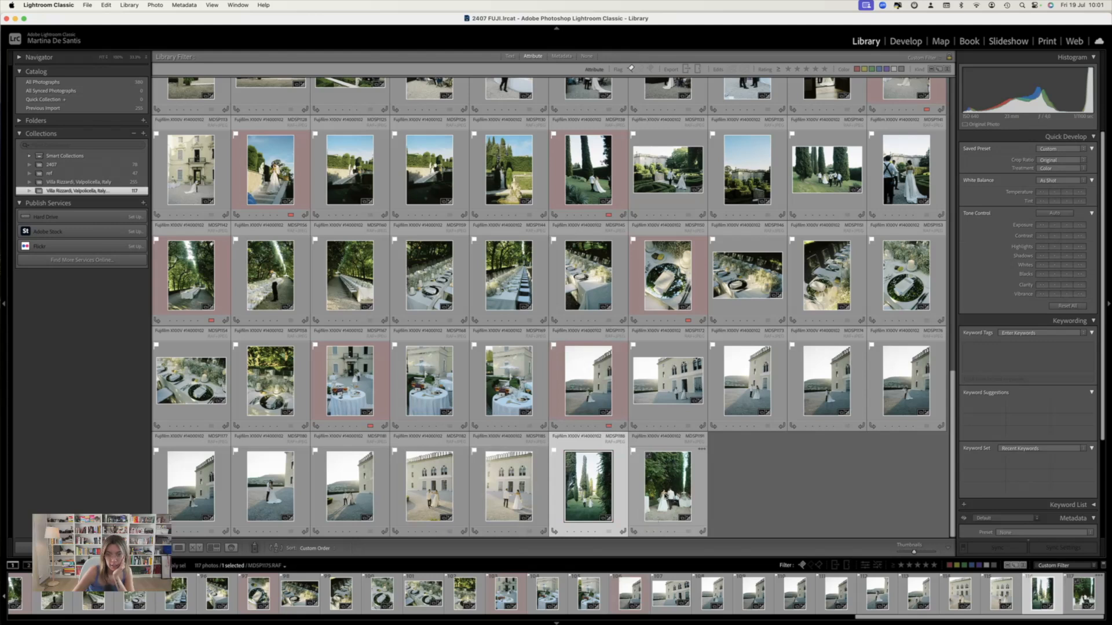
{"action": "key", "text": "6"}
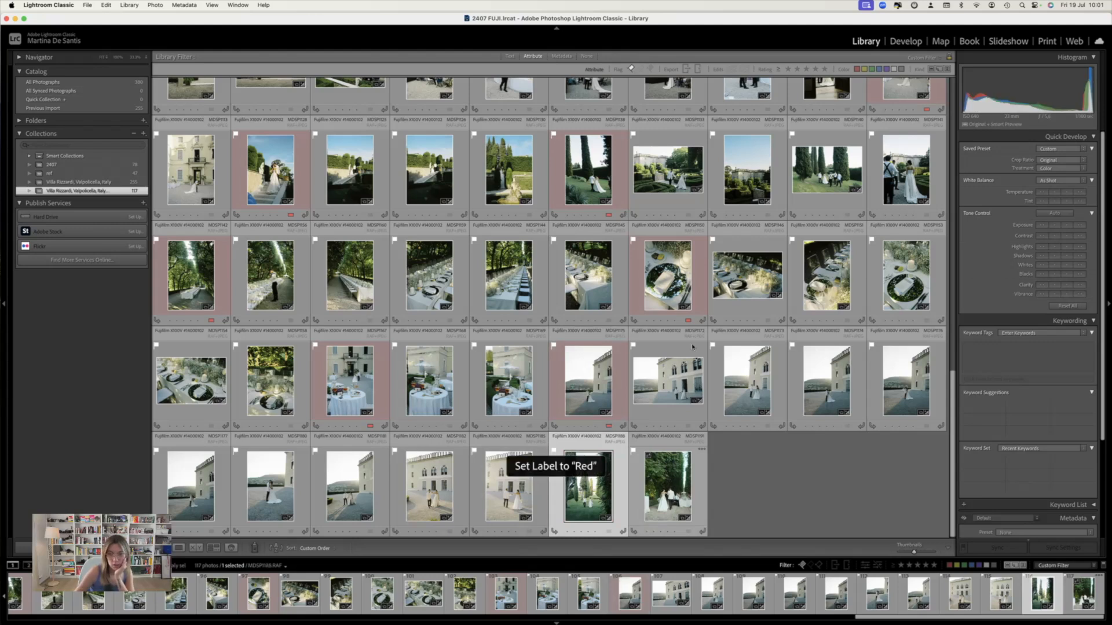
{"action": "key", "text": "super+d"}
{"action": "scroll", "coordinate": [693, 348], "scroll_direction": "up", "scroll_amount": 15}
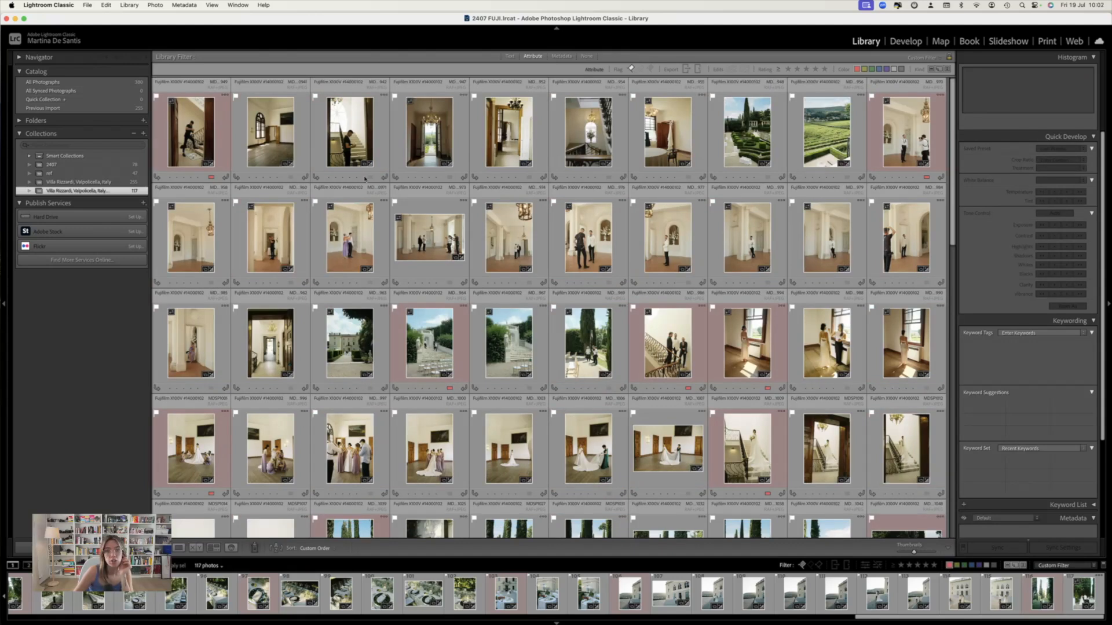
{"action": "key", "text": "super+l"}
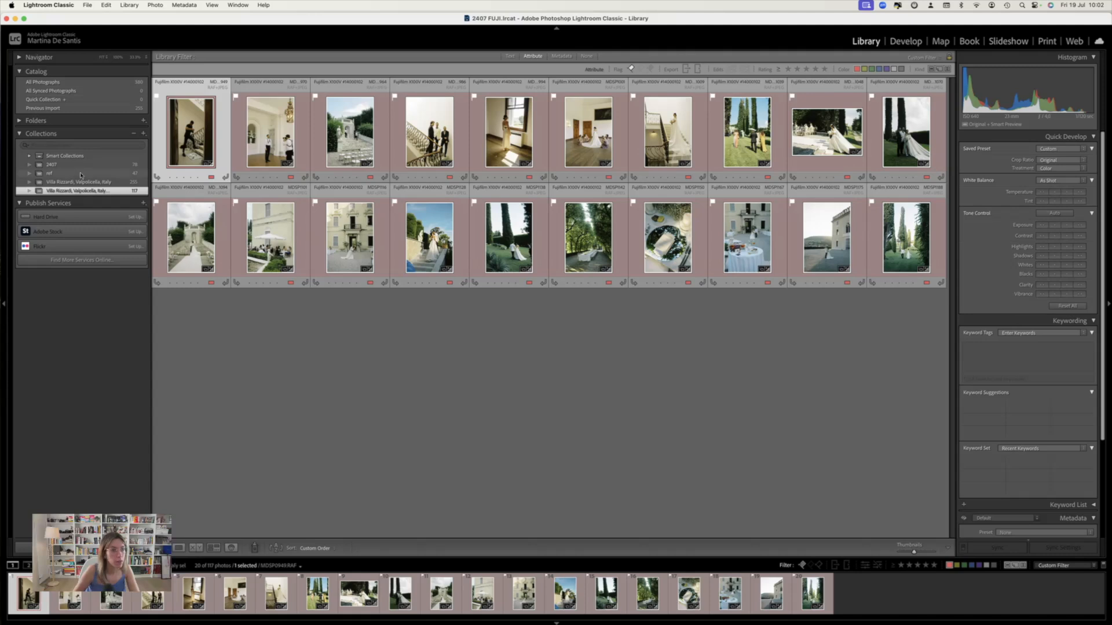
{"action": "left_click", "coordinate": [76, 173]}
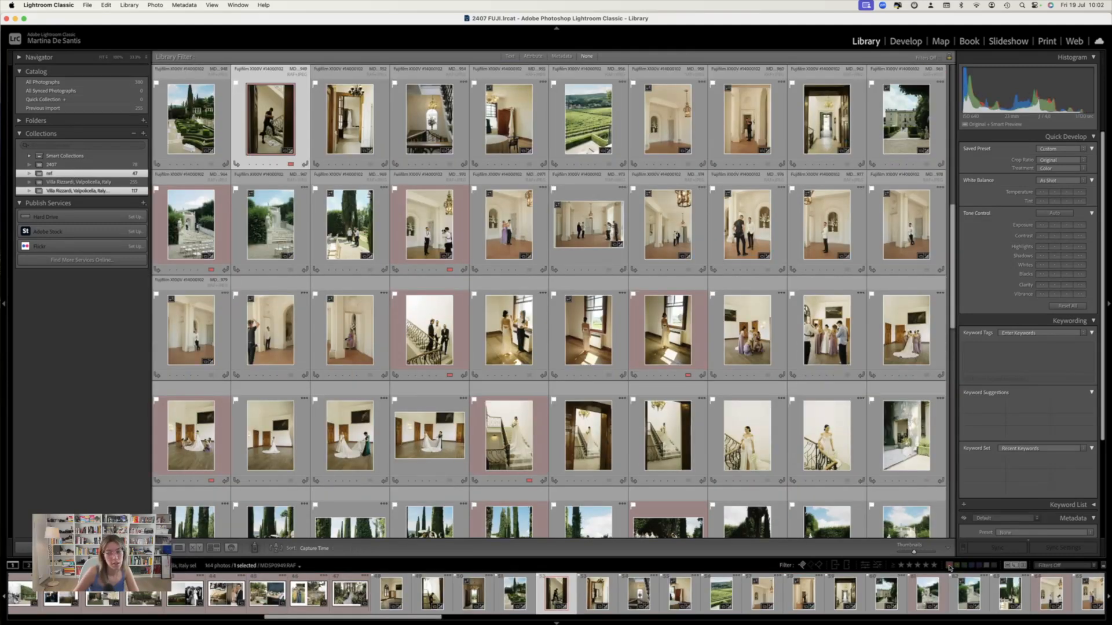
{"action": "left_click", "coordinate": [957, 566]}
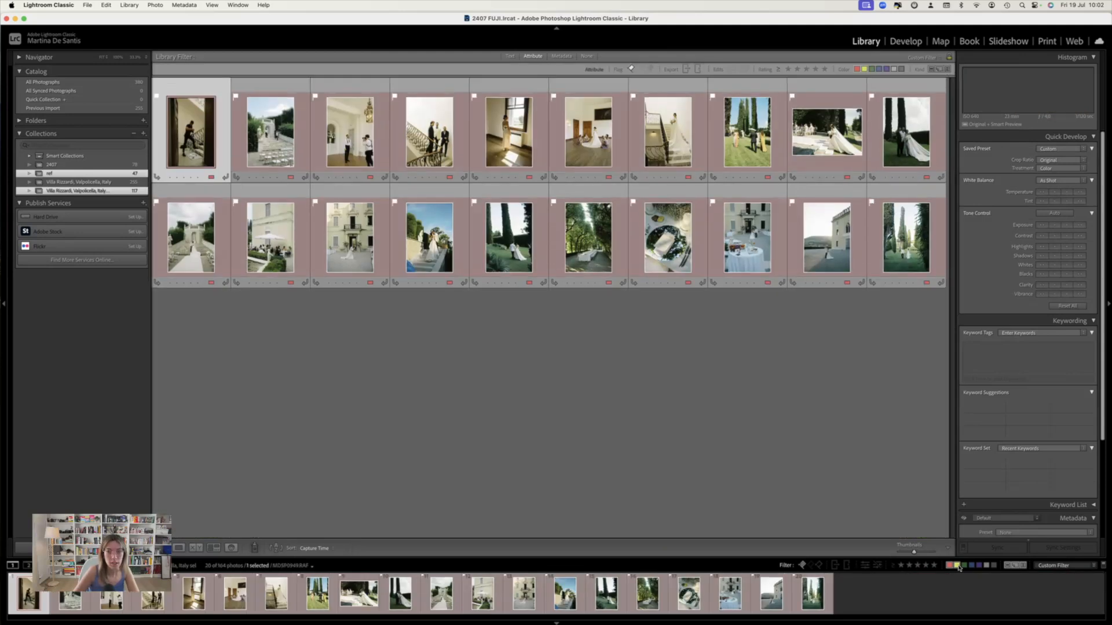
{"action": "left_click", "coordinate": [958, 566]}
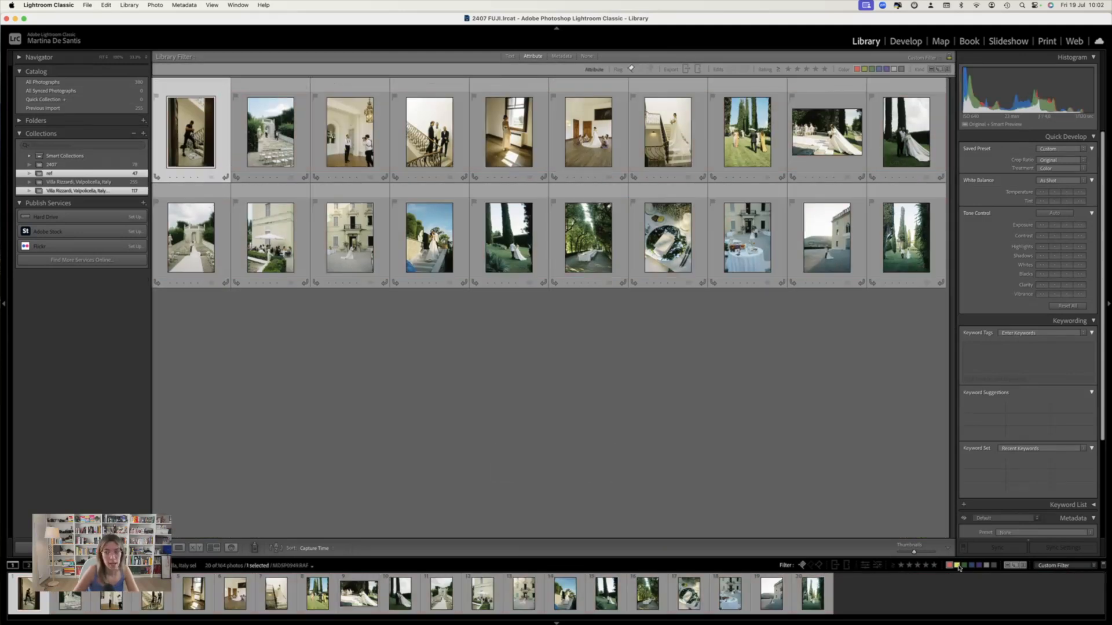
Label all photos in the ref collection yellow and clear the selection
{"action": "left_click", "coordinate": [107, 175]}
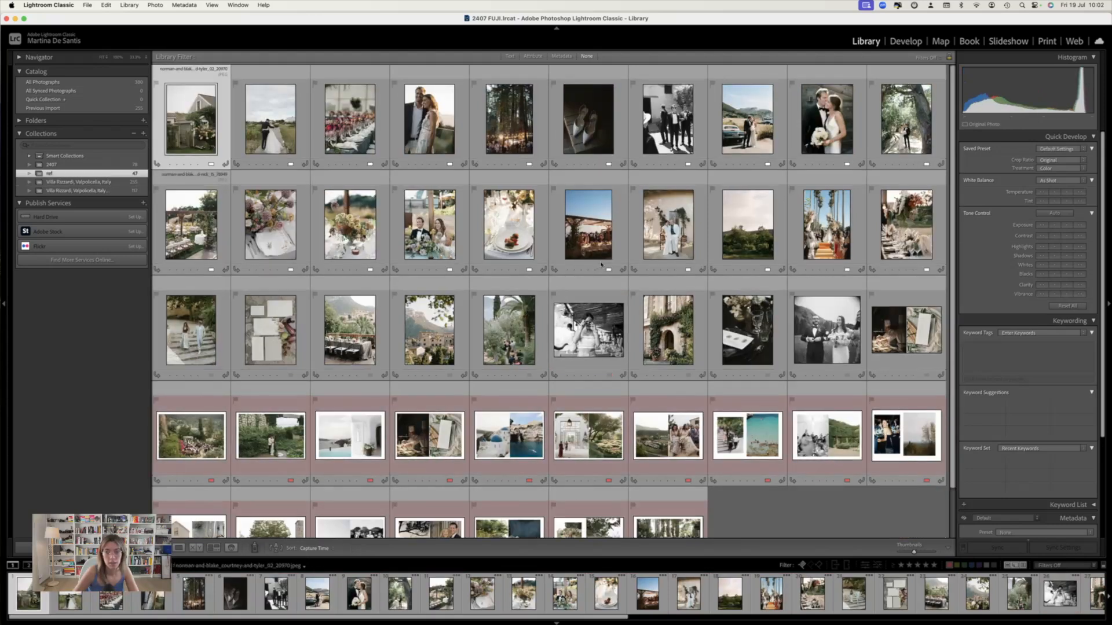
{"action": "key", "text": "j"}
{"action": "key", "text": "super+a"}
{"action": "key", "text": "7"}
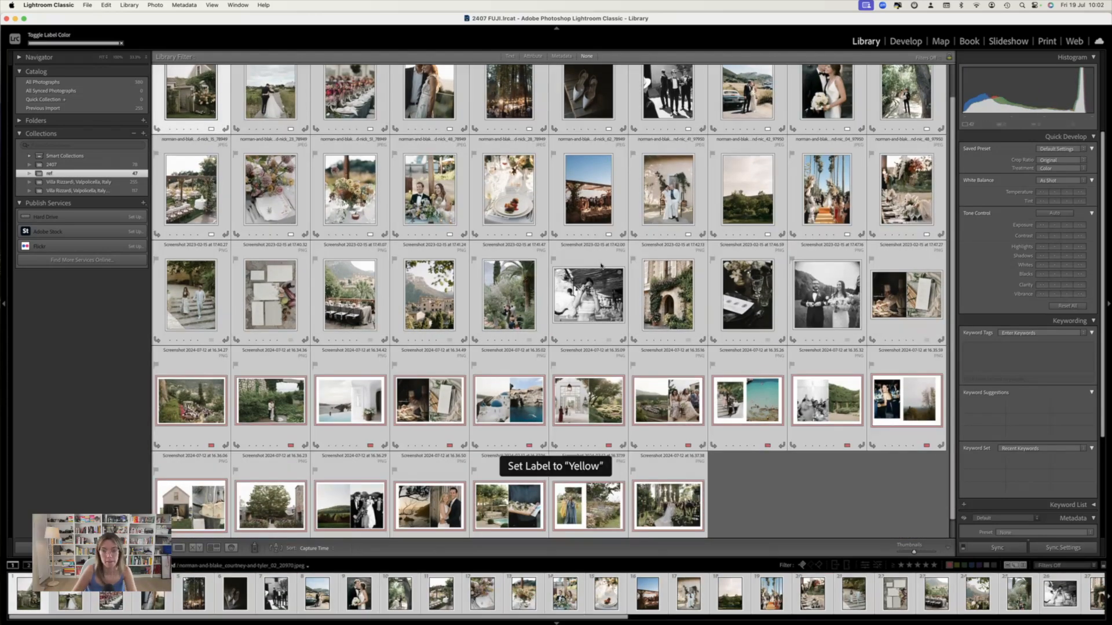
{"action": "key", "text": "super+d"}
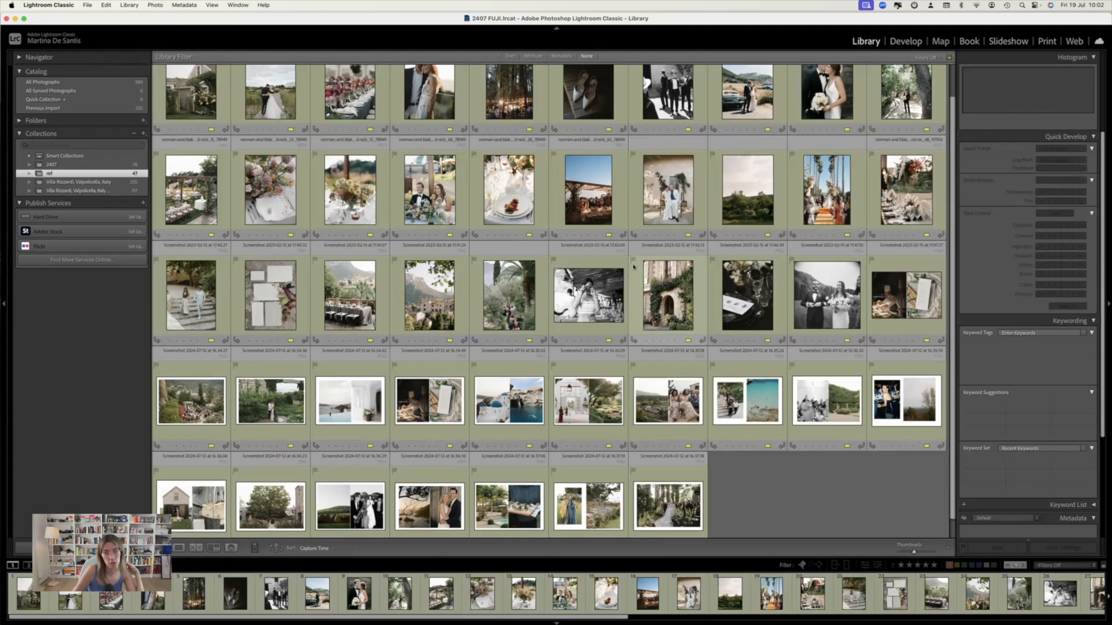
{"action": "key", "text": "j"}
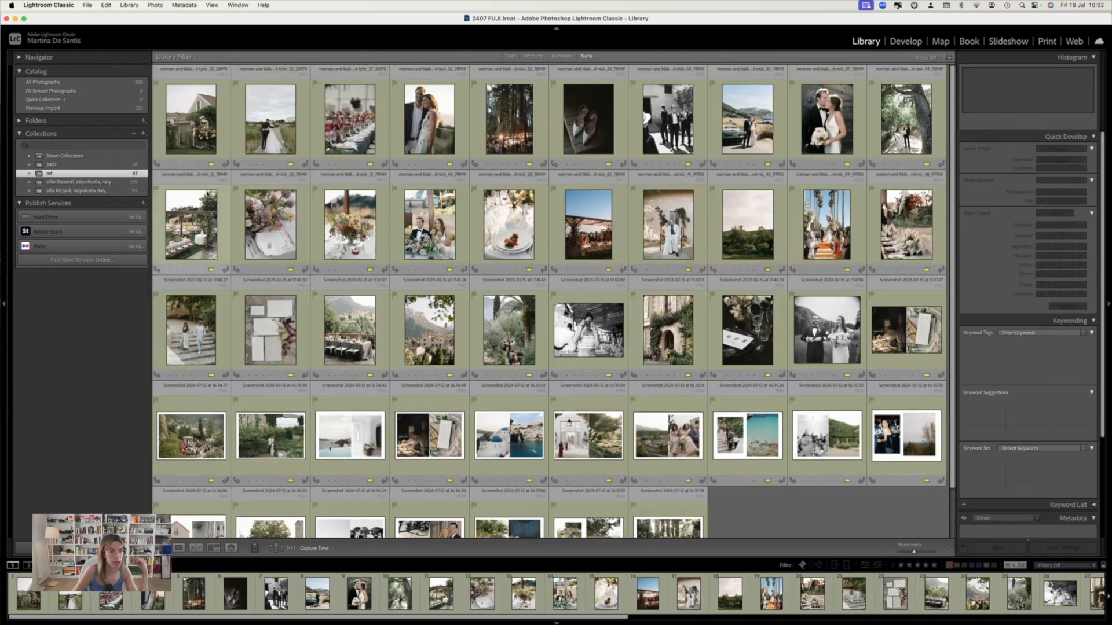
Show the ref and Villa Rizzardi selection collections together, filtered to photos labelled red or yellow
{"action": "left_click", "coordinate": [92, 191], "text": "super"}
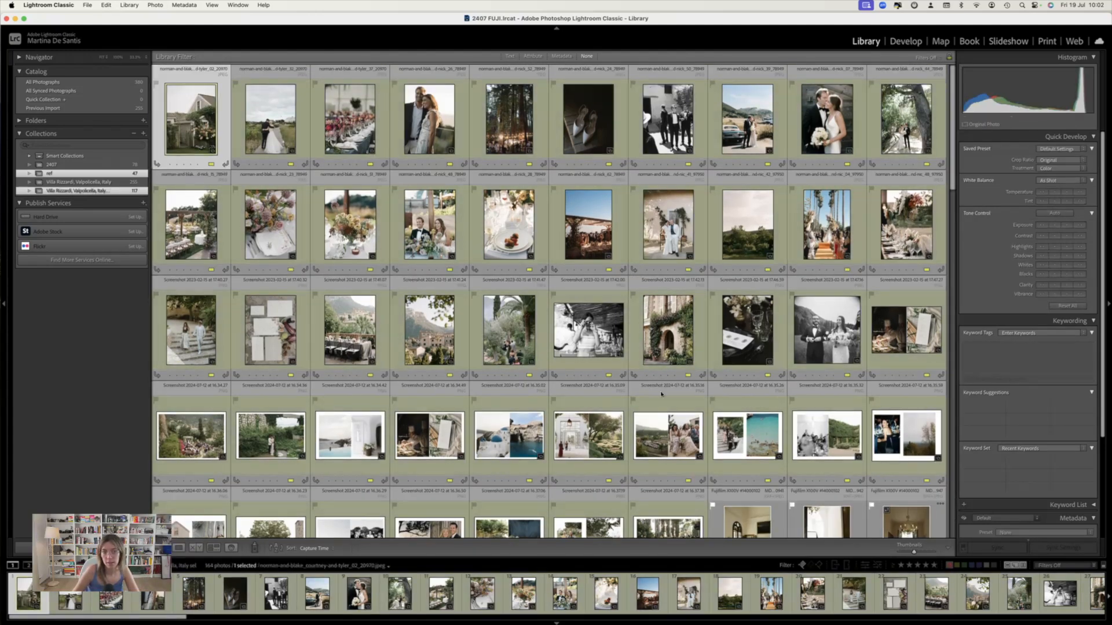
{"action": "left_click", "coordinate": [950, 566]}
{"action": "left_click", "coordinate": [956, 566]}
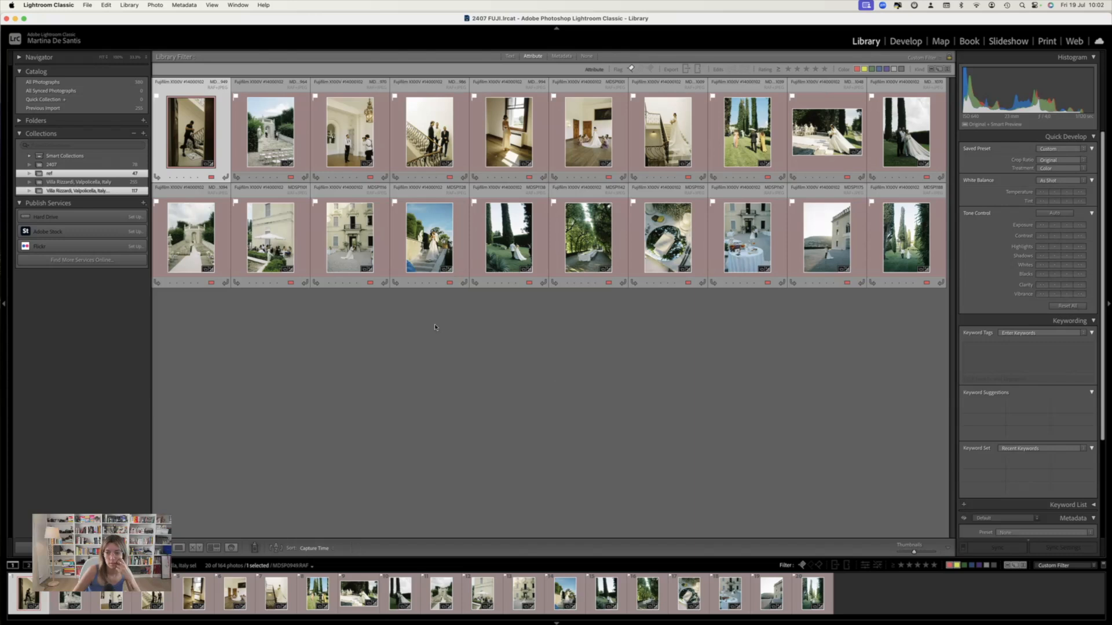
{"action": "left_click", "coordinate": [802, 565]}
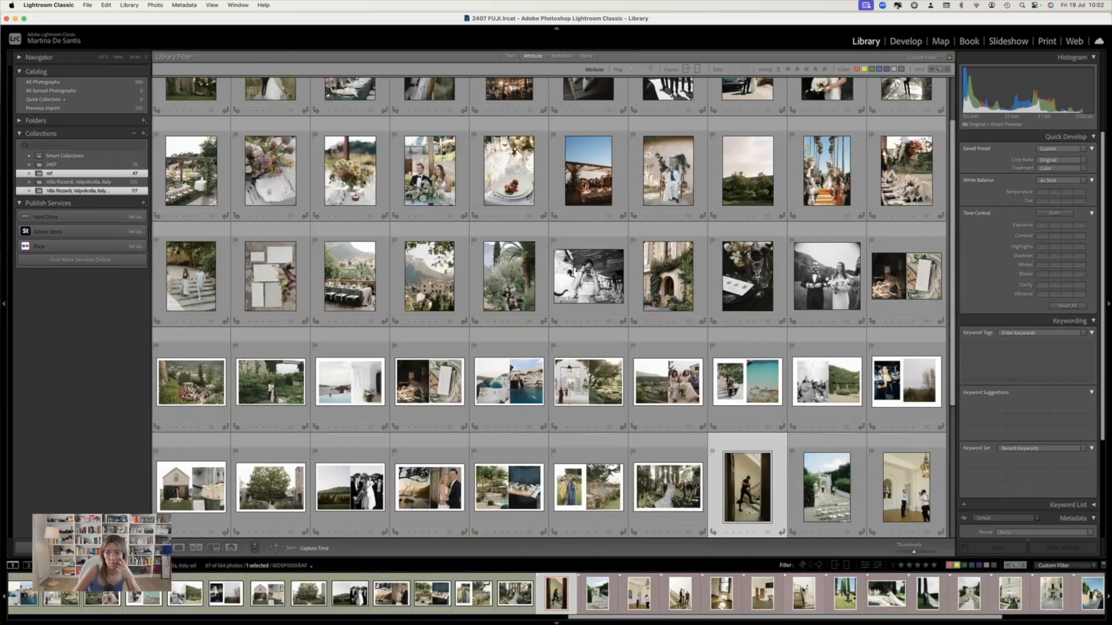
{"action": "left_click", "coordinate": [950, 565]}
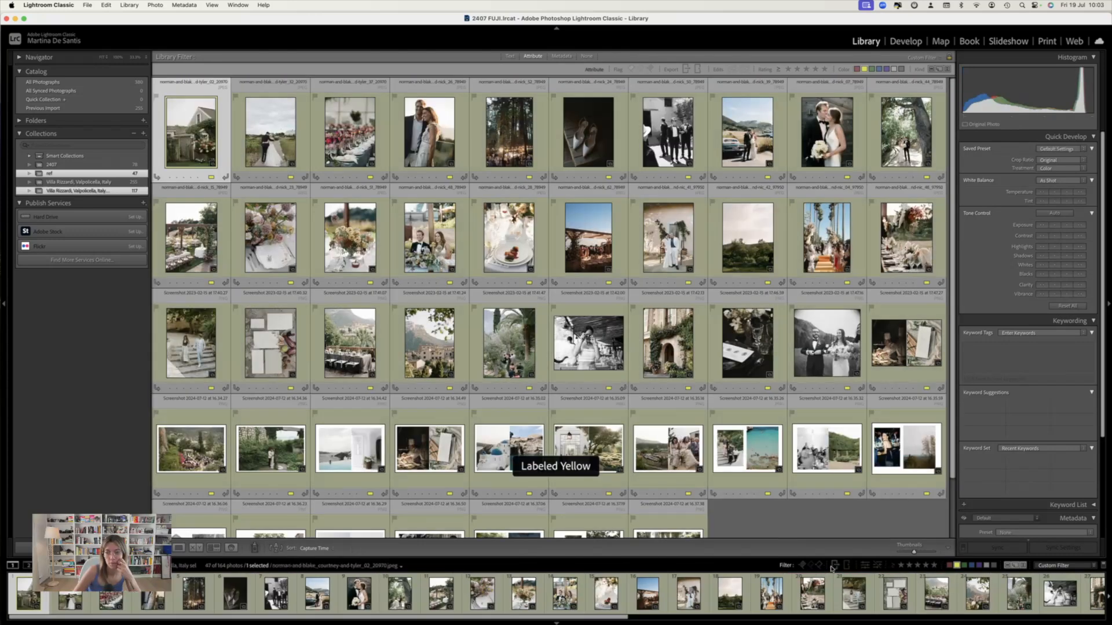
{"action": "left_click", "coordinate": [949, 566]}
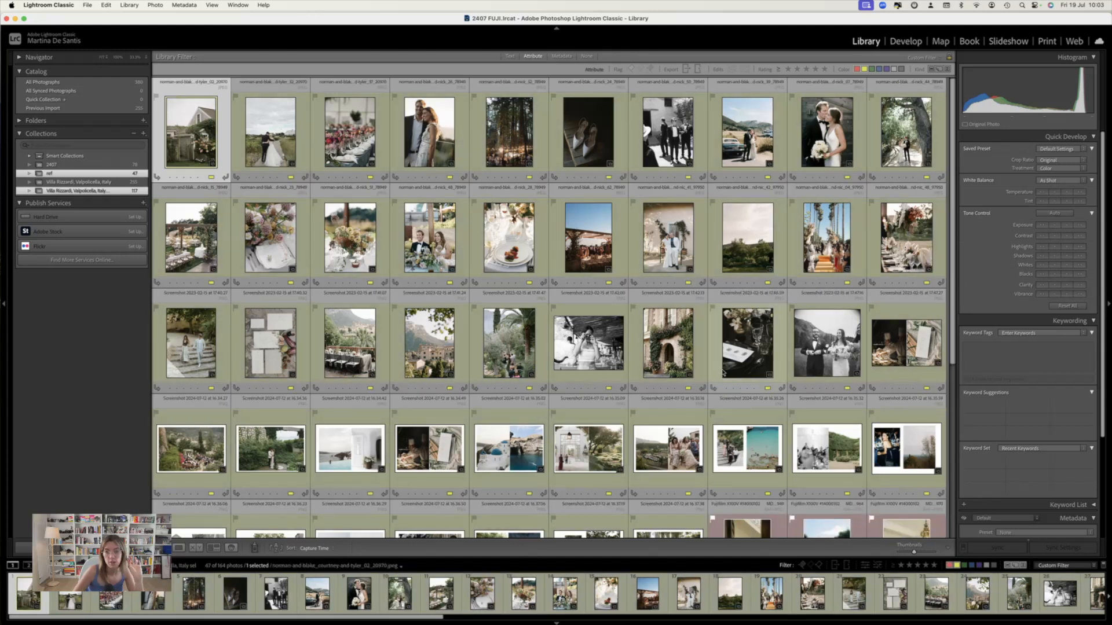
Open the red-labelled photo of the couple kissing on the ceremony staircase in Develop's Reference View
{"action": "scroll", "coordinate": [723, 372], "scroll_direction": "down", "scroll_amount": 5}
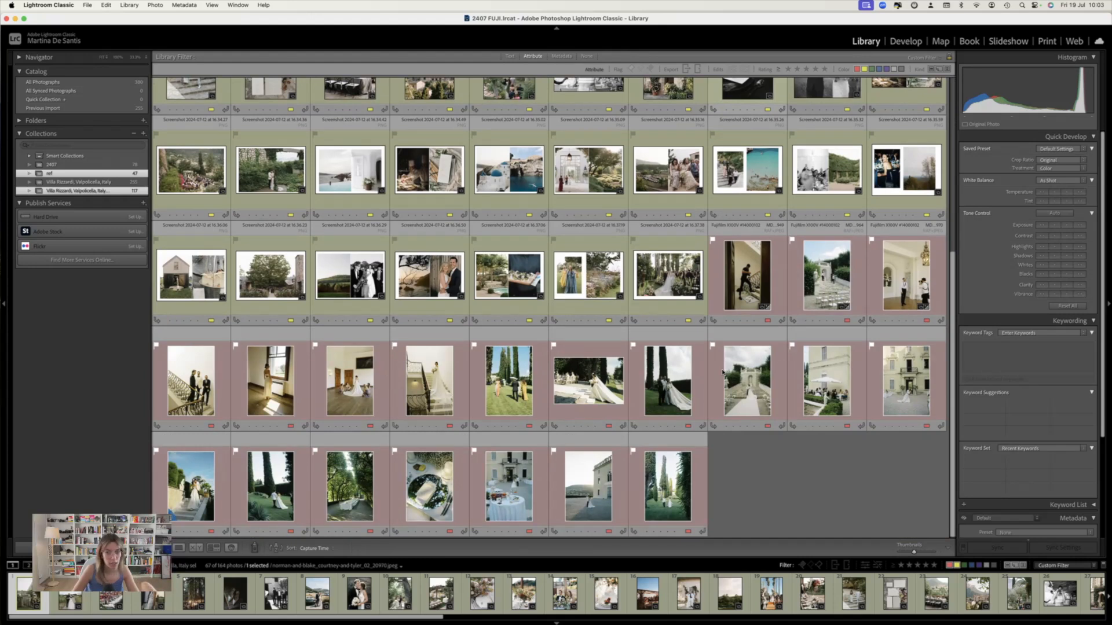
{"action": "scroll", "coordinate": [722, 372], "scroll_direction": "up", "scroll_amount": 5}
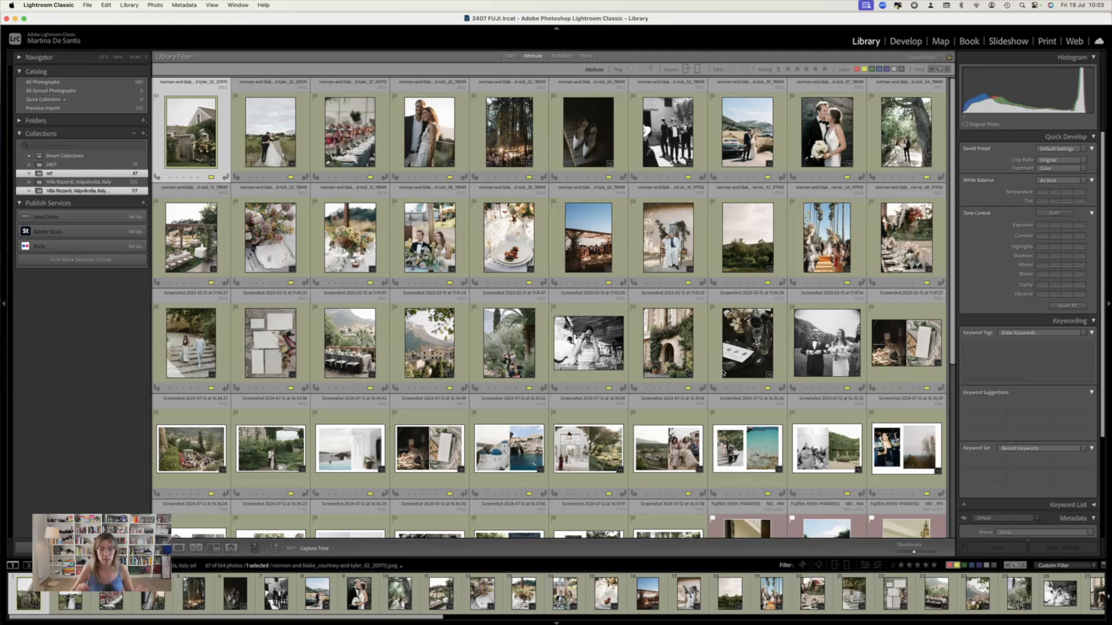
{"action": "scroll", "coordinate": [703, 322], "scroll_direction": "down", "scroll_amount": 5}
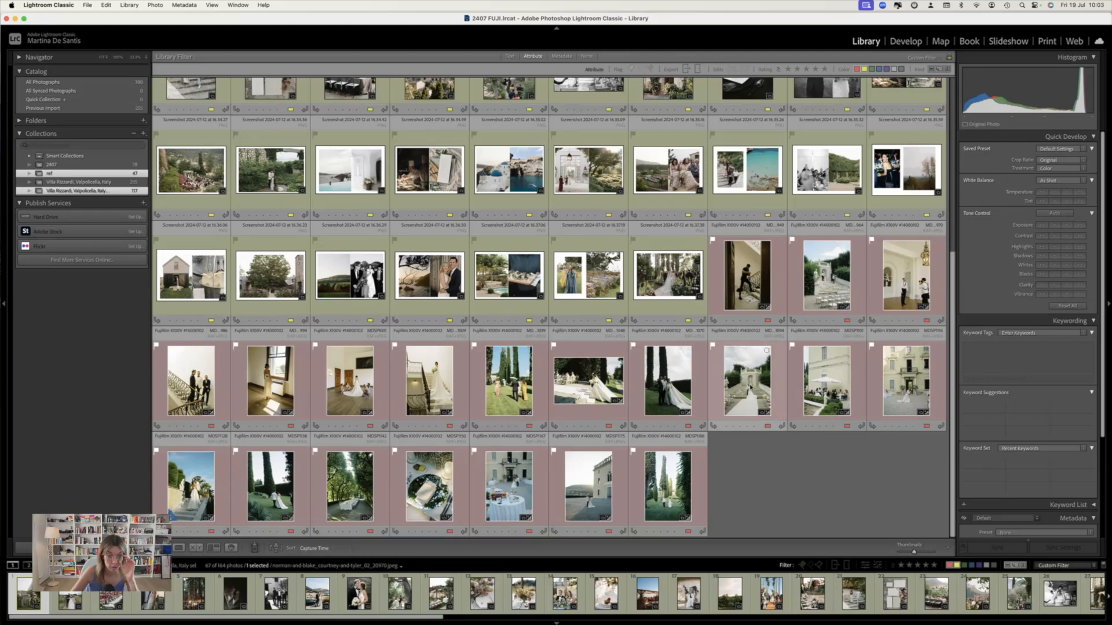
{"action": "left_click", "coordinate": [746, 381]}
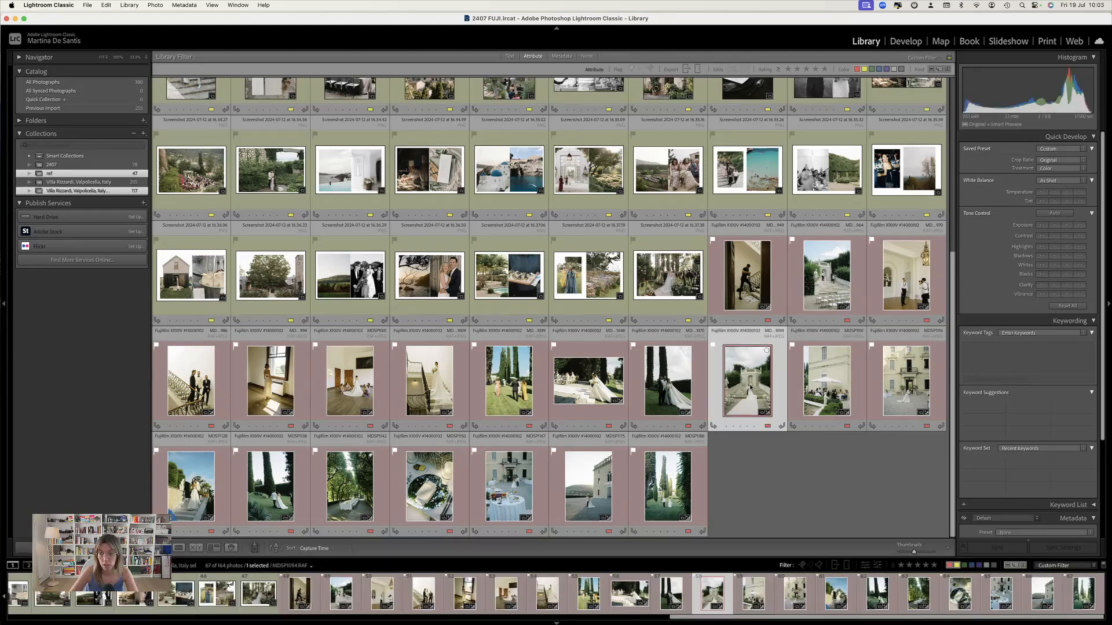
{"action": "key", "text": "d"}
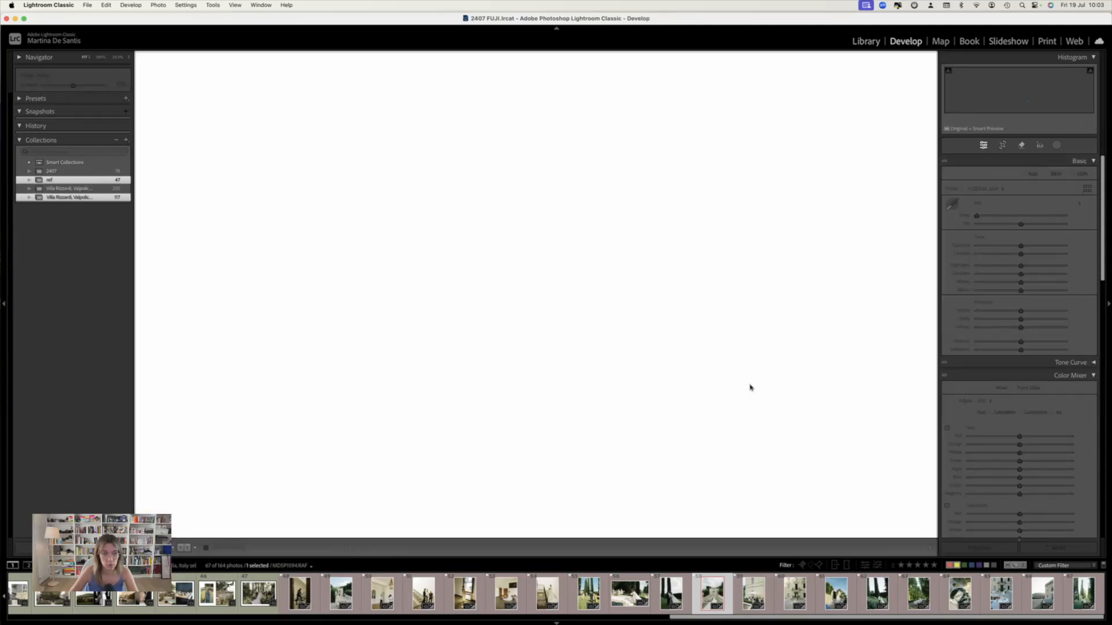
{"action": "key", "text": "shift+r"}
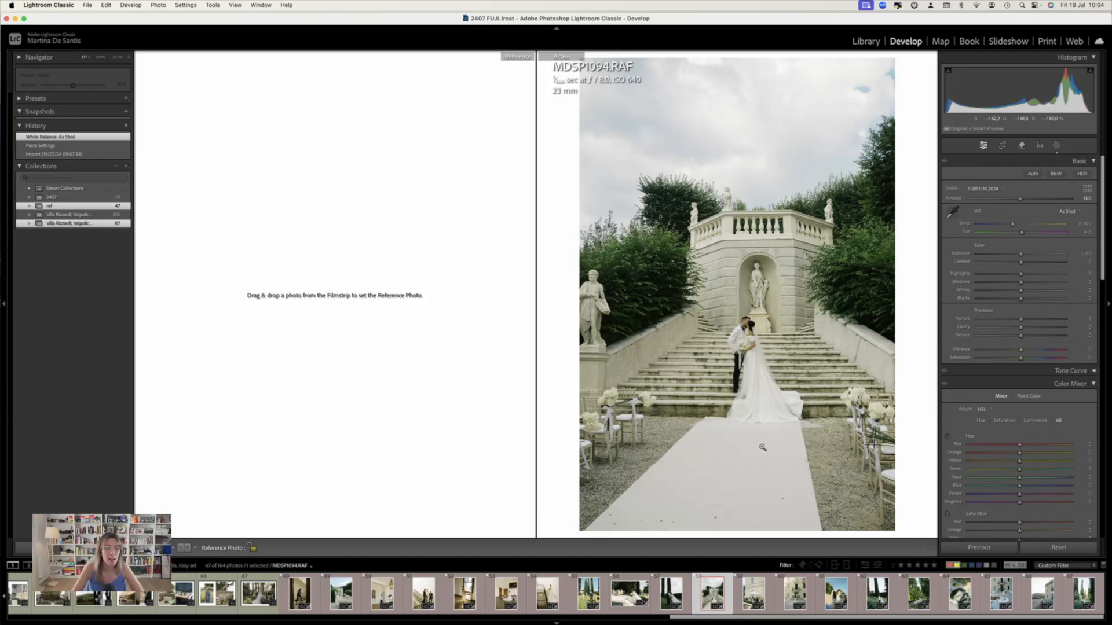
Compare several red-labelled key photos and make the one of the couple's dip kiss before the villa facade active
{"action": "left_click", "coordinate": [629, 595]}
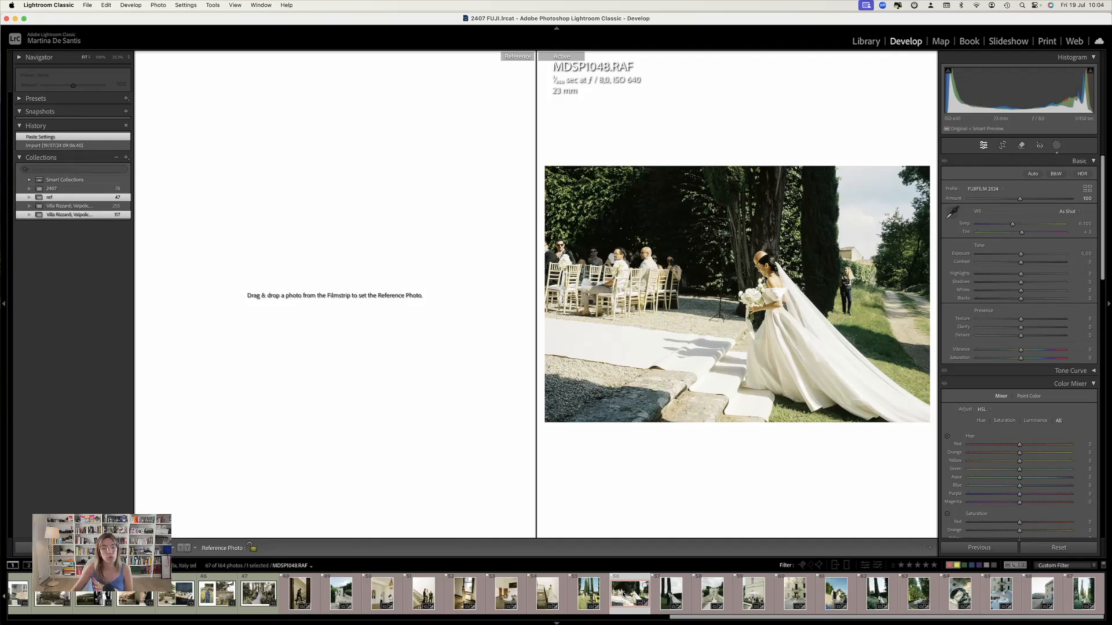
{"action": "left_click", "coordinate": [717, 590]}
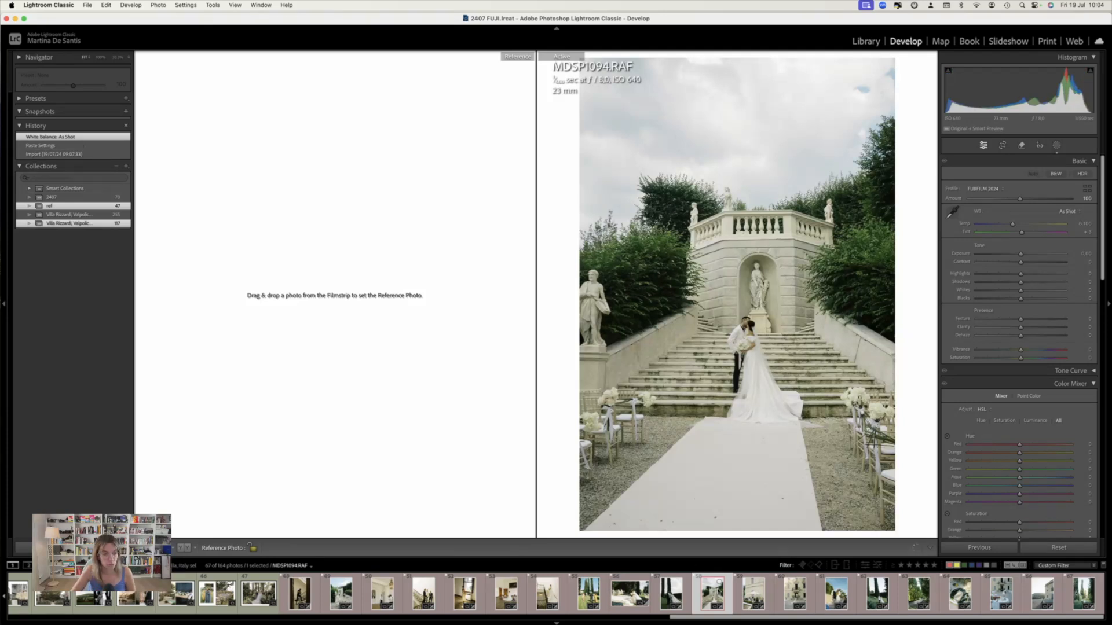
{"action": "left_click", "coordinate": [1015, 594]}
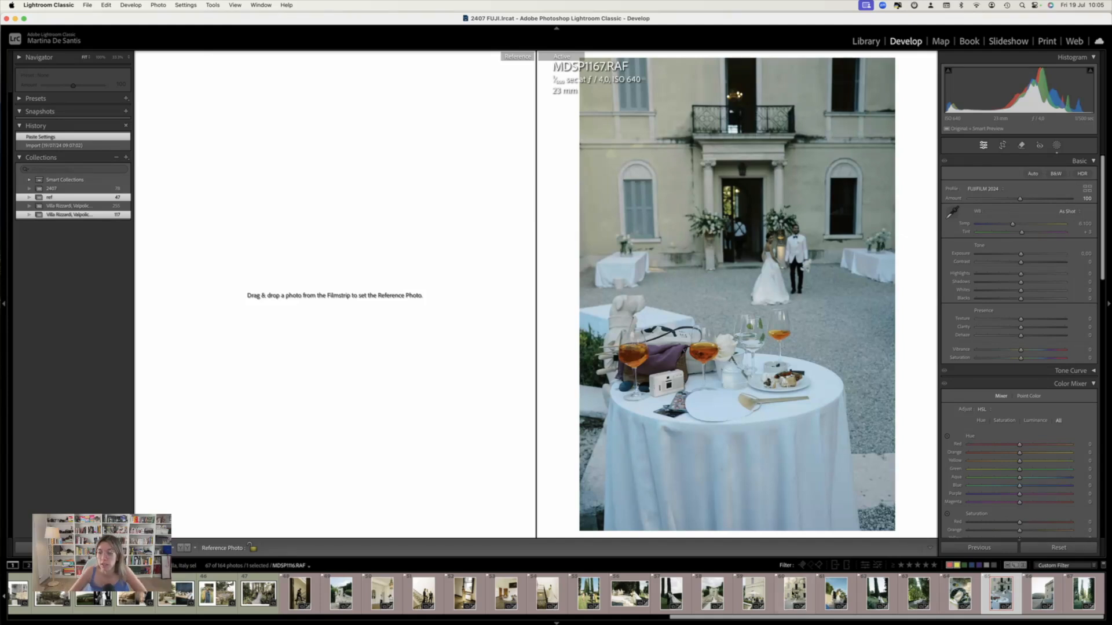
{"action": "left_click", "coordinate": [795, 594]}
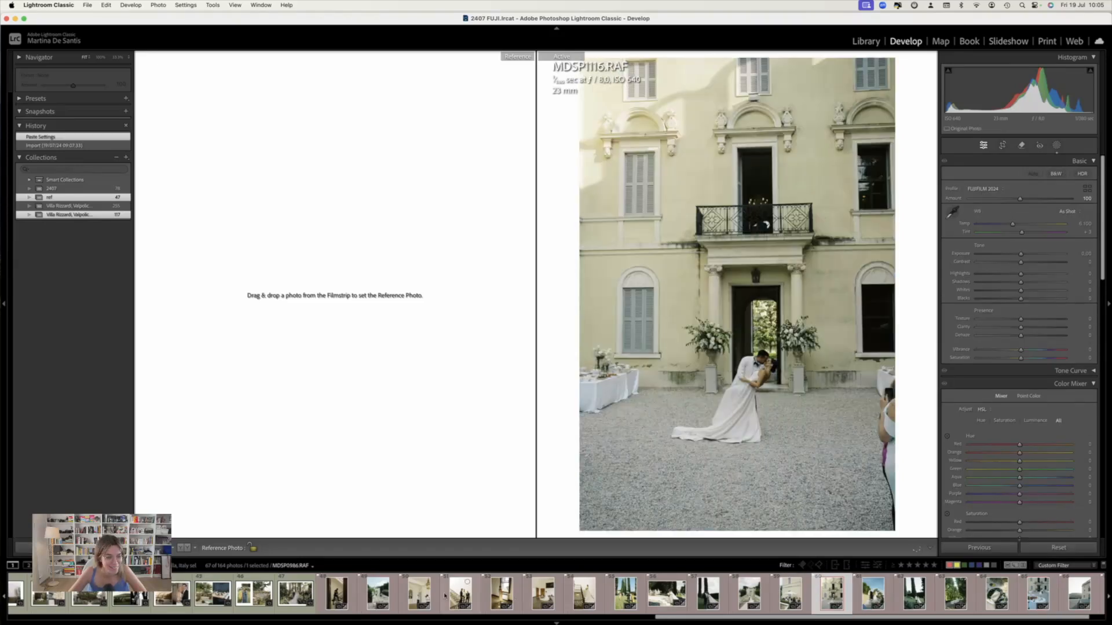
Make the photo of the couple kissing on the ceremony staircase active and set the couple's boardwalk photo as its reference
{"action": "scroll", "coordinate": [445, 596], "scroll_direction": "left", "scroll_amount": 15}
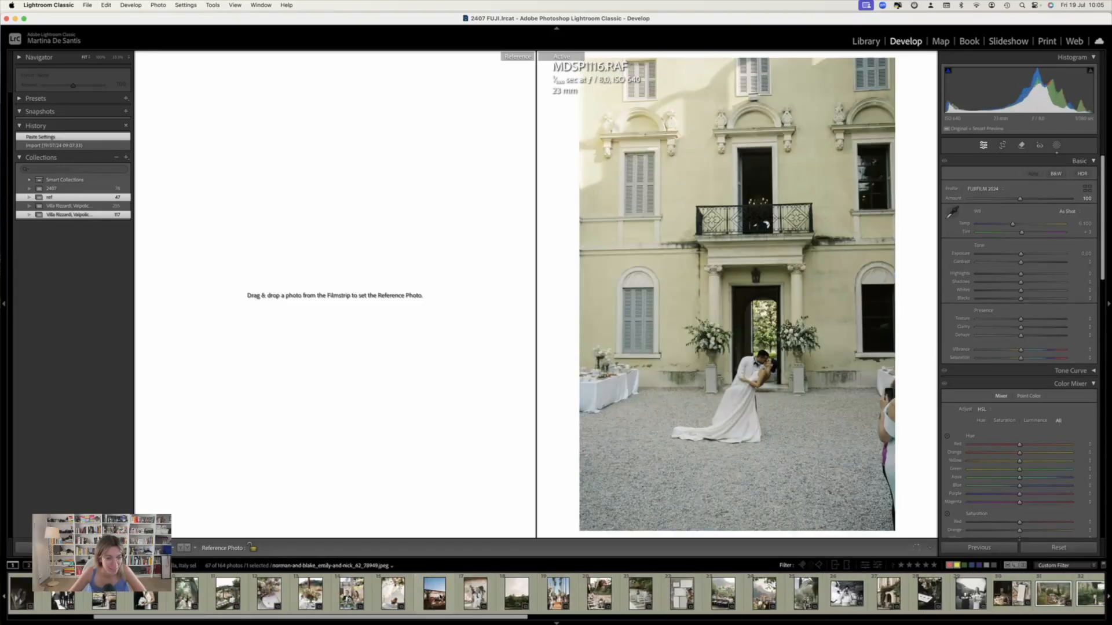
{"action": "scroll", "coordinate": [564, 593], "scroll_direction": "left", "scroll_amount": 4}
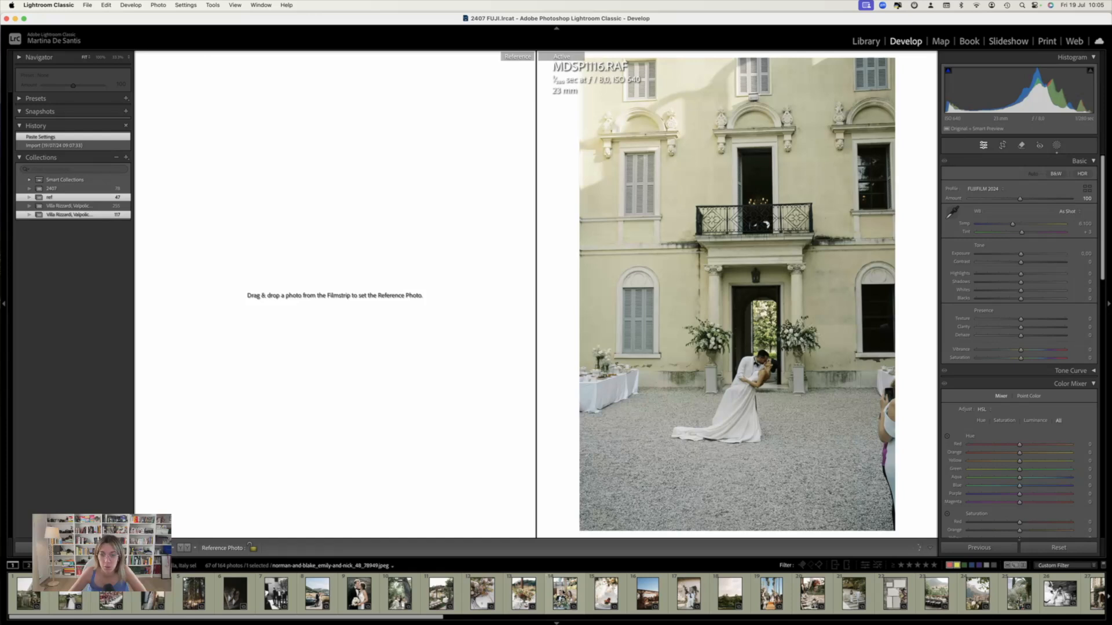
{"action": "scroll", "coordinate": [866, 596], "scroll_direction": "right", "scroll_amount": 10}
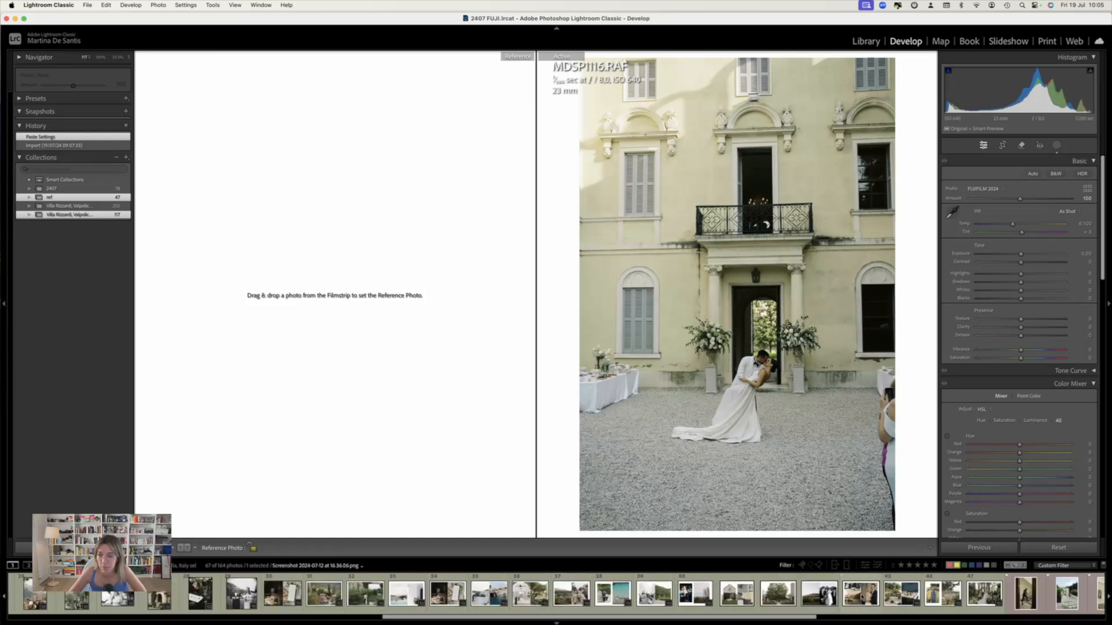
{"action": "scroll", "coordinate": [861, 598], "scroll_direction": "right", "scroll_amount": 8}
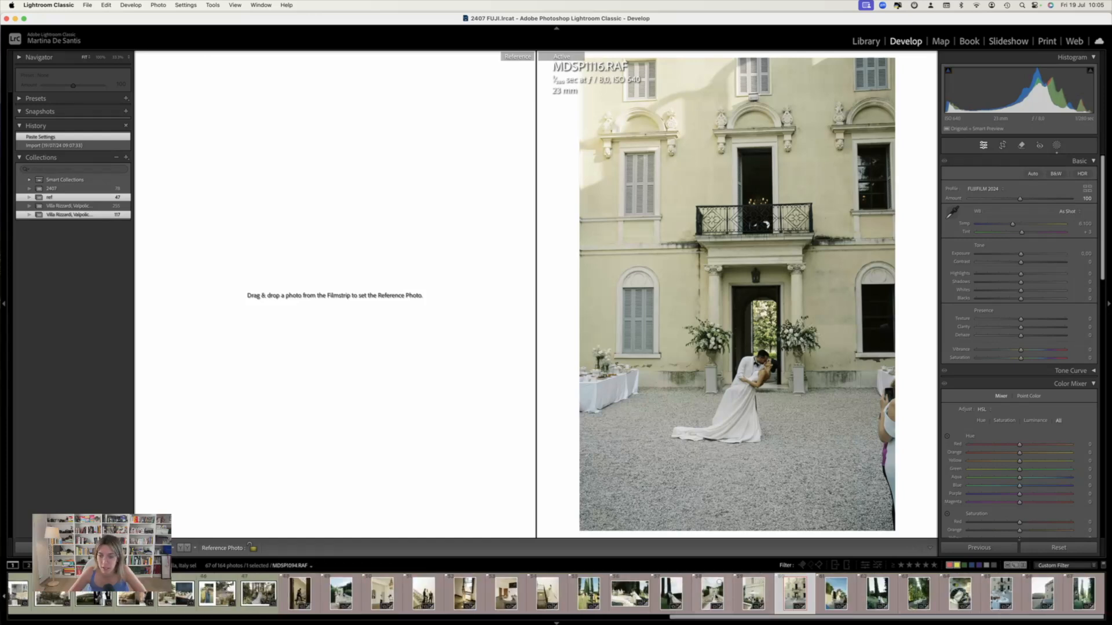
{"action": "left_click", "coordinate": [713, 590]}
{"action": "scroll", "coordinate": [521, 596], "scroll_direction": "left", "scroll_amount": 15}
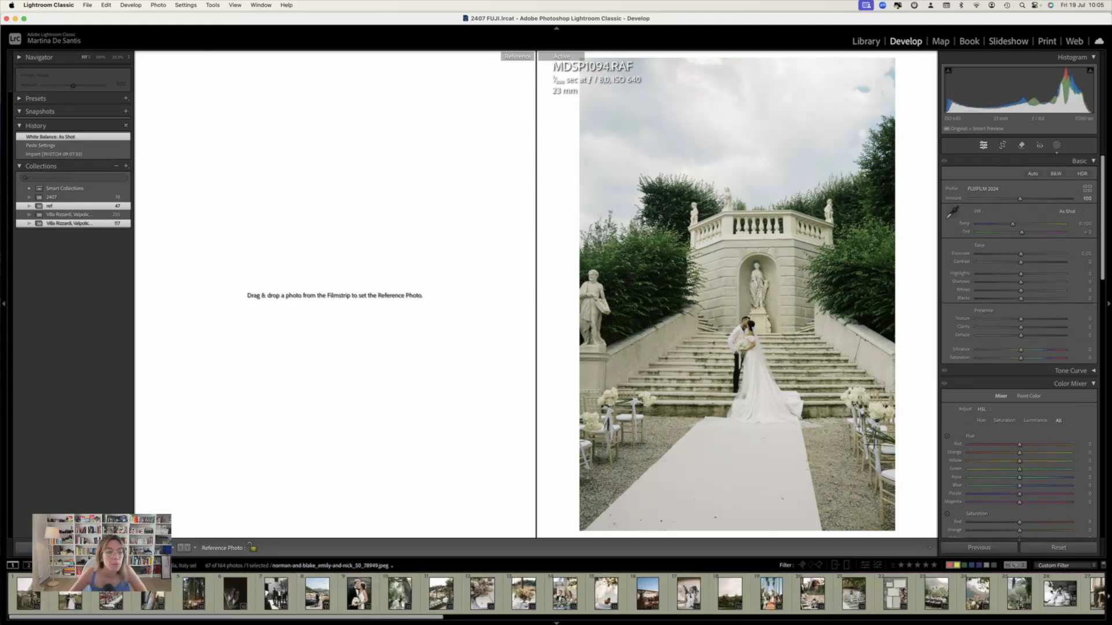
{"action": "left_click_drag", "start_coordinate": [102, 553], "coordinate": [88, 505]}
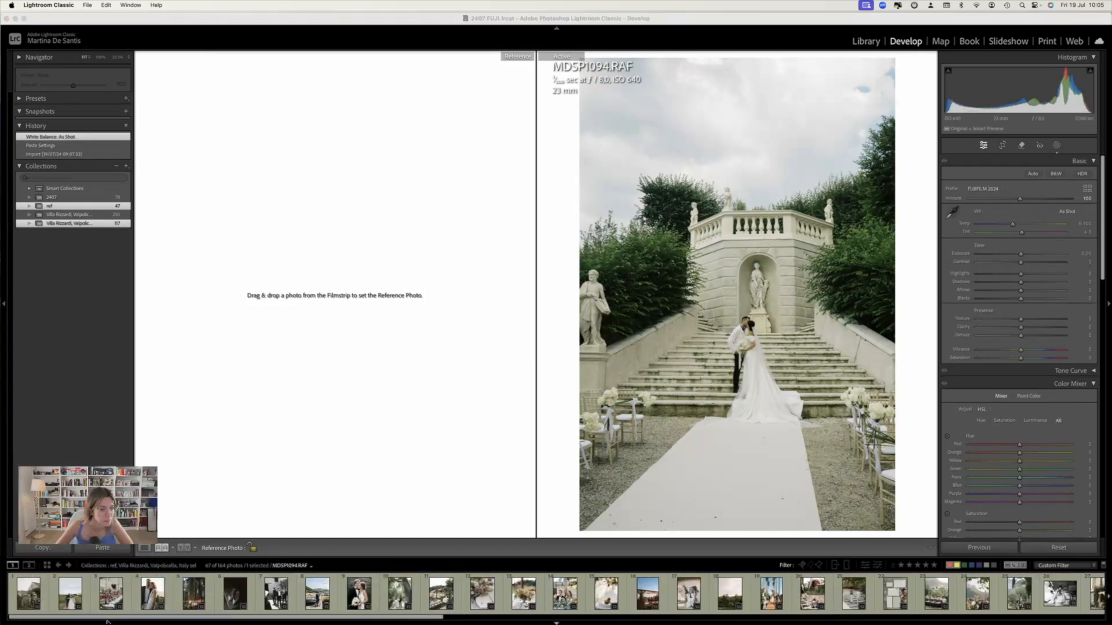
{"action": "left_click_drag", "start_coordinate": [70, 594], "coordinate": [325, 359]}
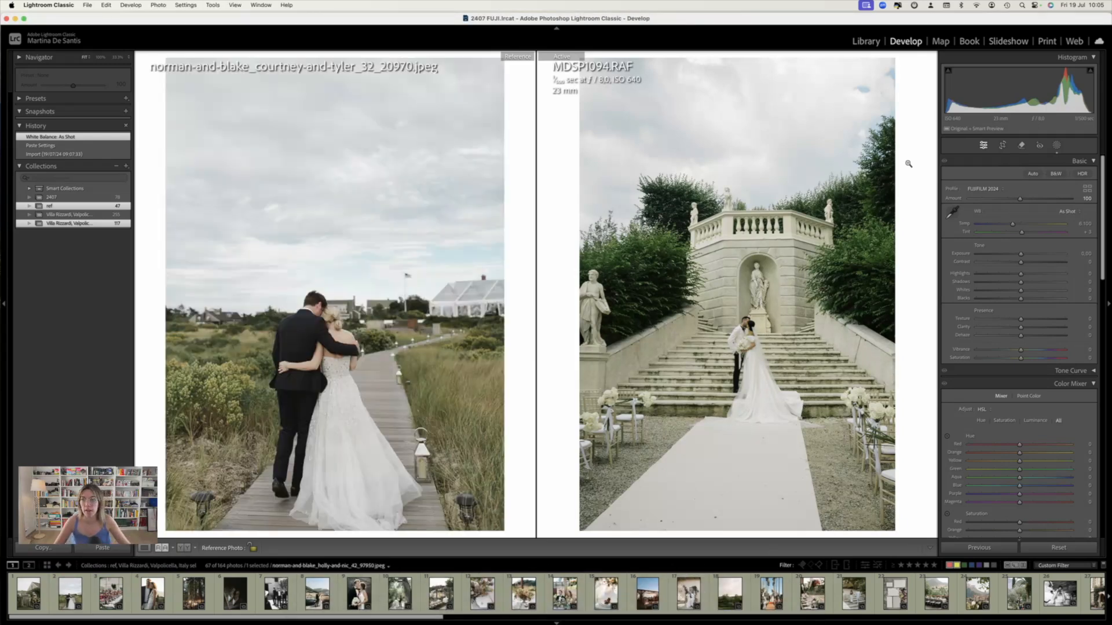
Crop the staircase photo to the 4 x 3 ratio, straighten it by about -0.2 degrees, and return to Reference View
{"action": "key", "text": "r"}
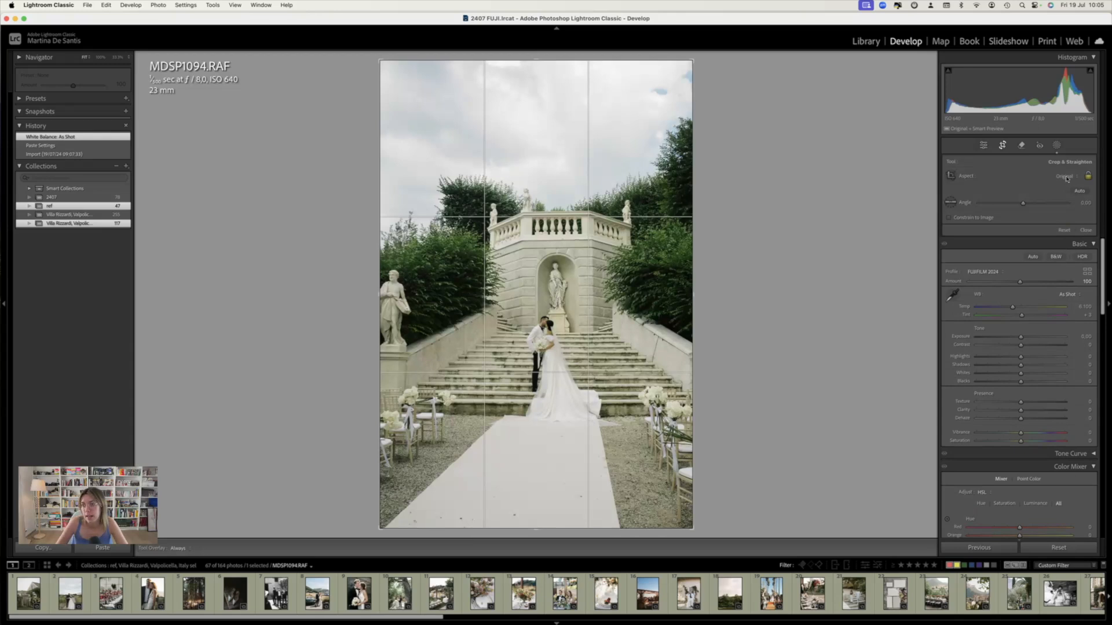
{"action": "left_click", "coordinate": [1049, 250]}
{"action": "left_click_drag", "start_coordinate": [790, 317], "coordinate": [786, 312]}
{"action": "left_click_drag", "start_coordinate": [585, 213], "coordinate": [583, 210]}
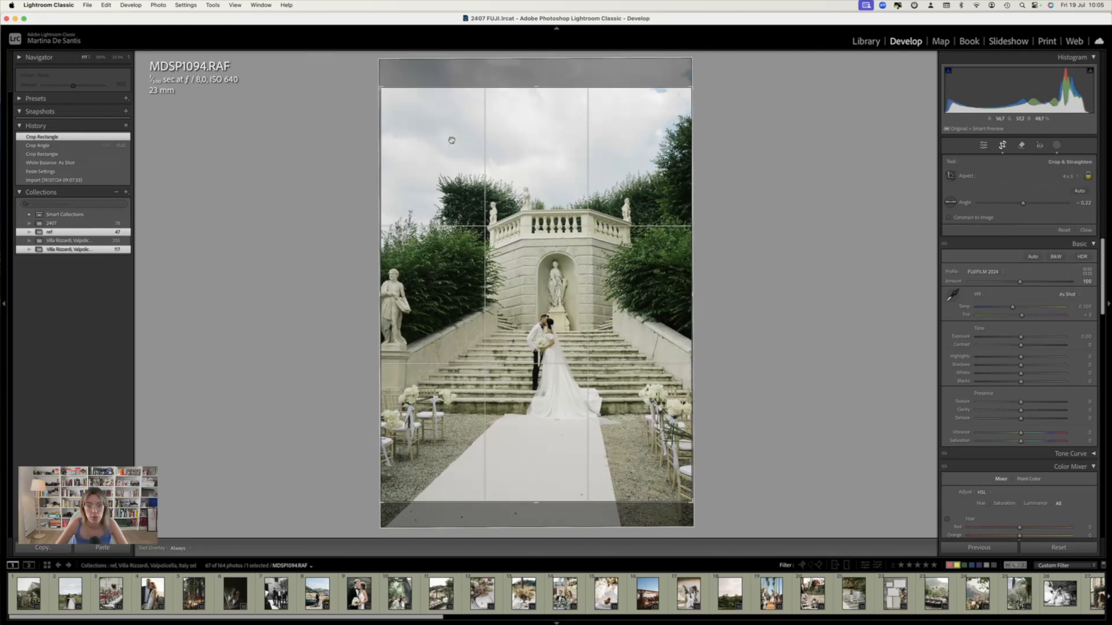
{"action": "left_click_drag", "start_coordinate": [798, 227], "coordinate": [797, 225]}
{"action": "left_click_drag", "start_coordinate": [797, 226], "coordinate": [797, 227]}
{"action": "left_click_drag", "start_coordinate": [670, 267], "coordinate": [670, 267]}
{"action": "key", "text": "Return"}
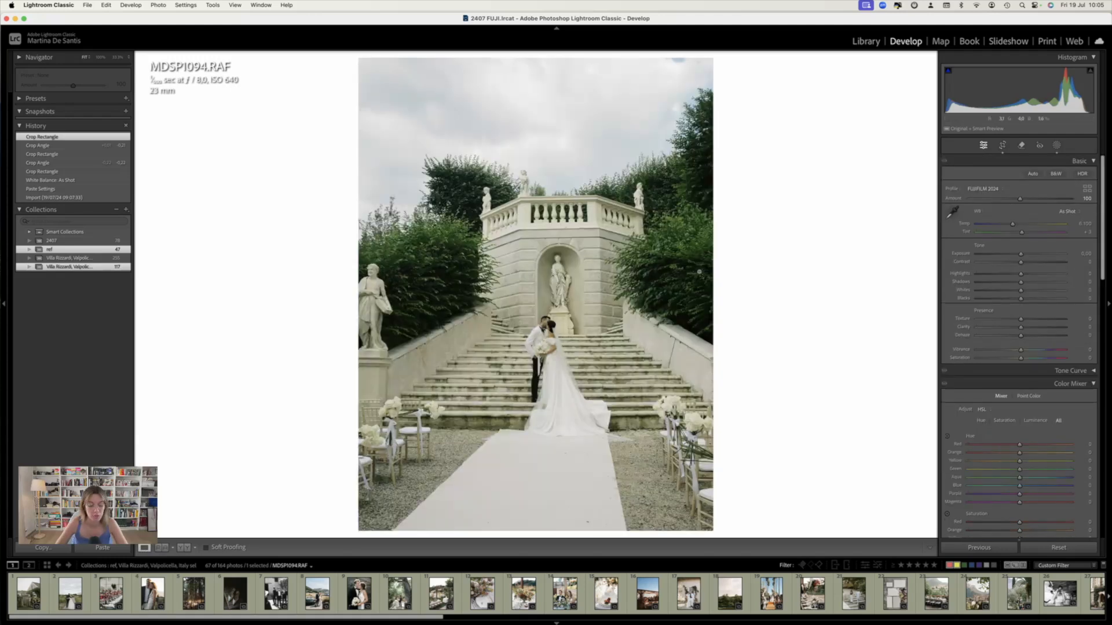
{"action": "key", "text": "shift+r"}
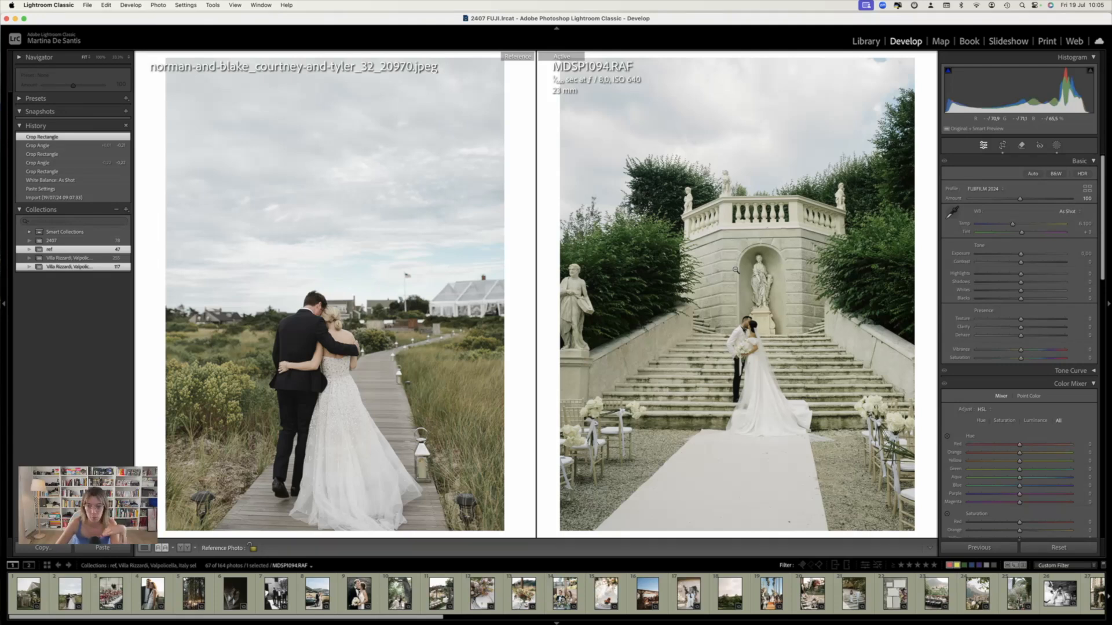
{"action": "left_click", "coordinate": [1068, 212]}
{"action": "left_click", "coordinate": [1068, 220]}
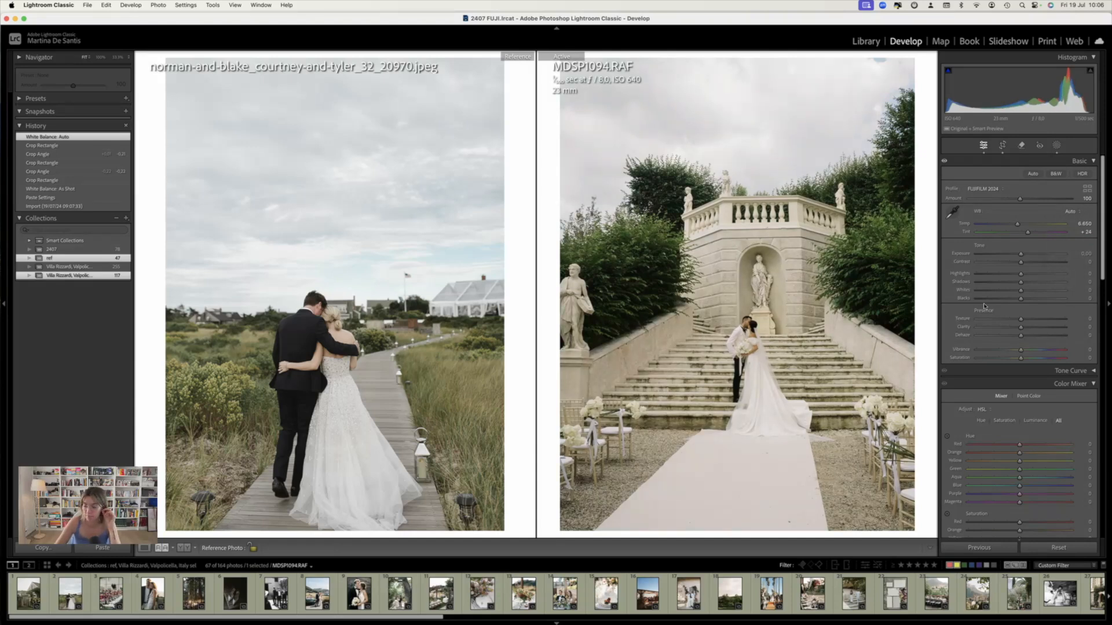
{"action": "key", "text": "super+z"}
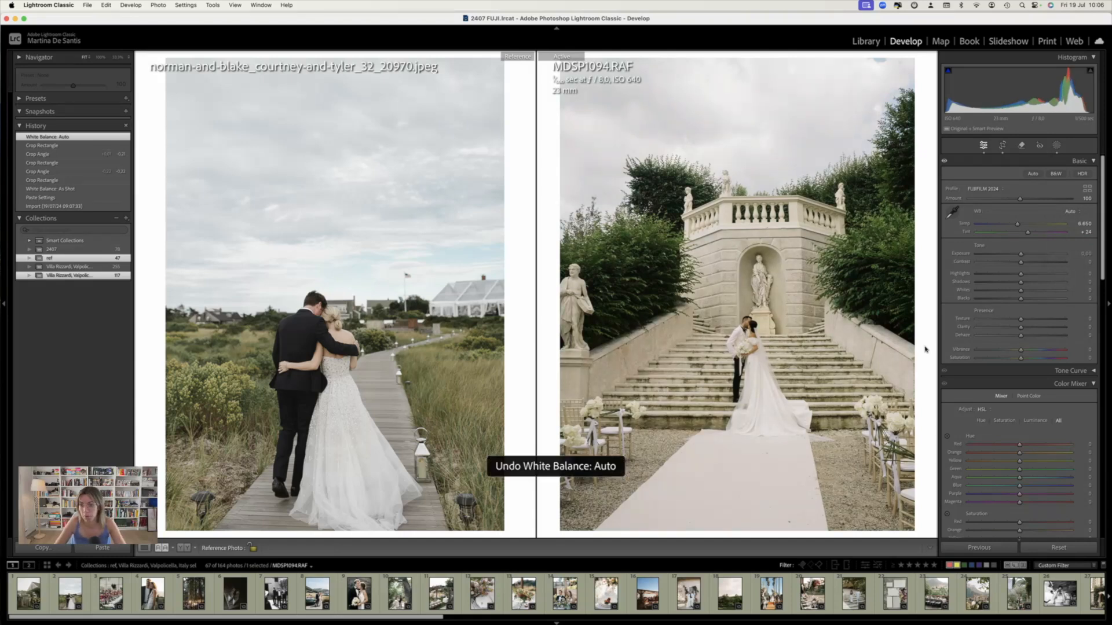
Set a custom white balance from a neutral area of the bride's dress and raise the exposure to +0.04
{"action": "left_click", "coordinate": [952, 213]}
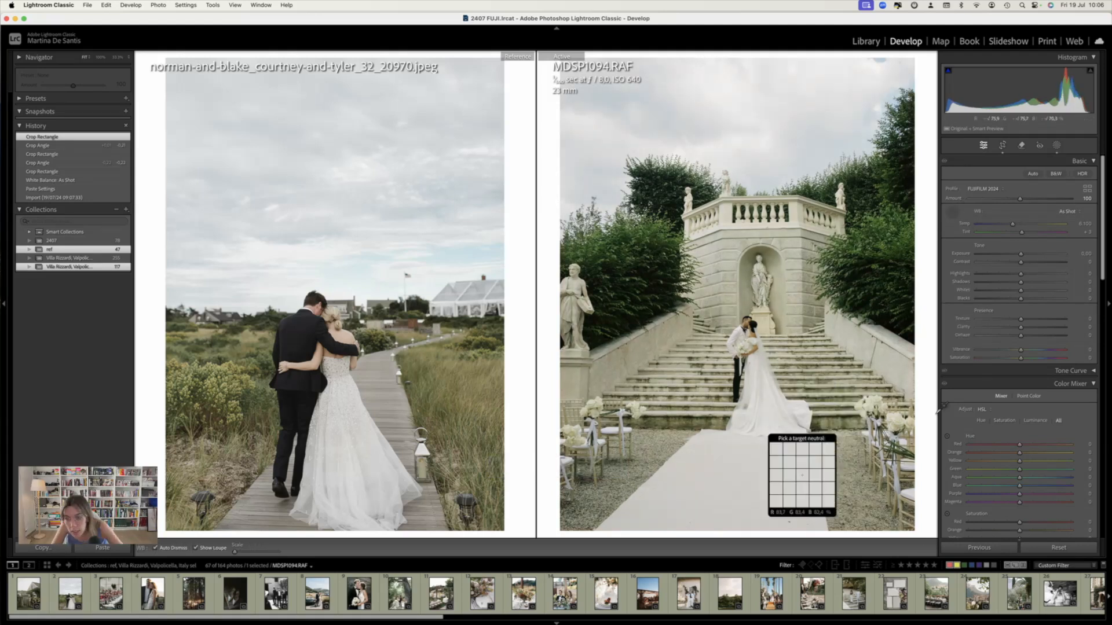
{"action": "left_click", "coordinate": [785, 418]}
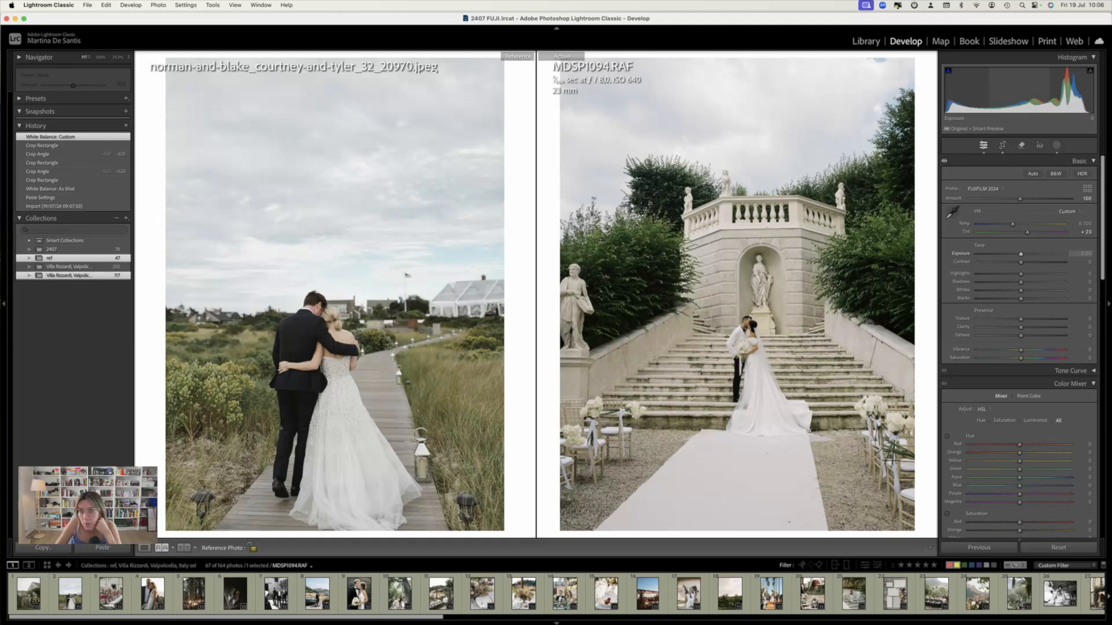
{"action": "left_click_drag", "start_coordinate": [1017, 94], "coordinate": [1019, 94]}
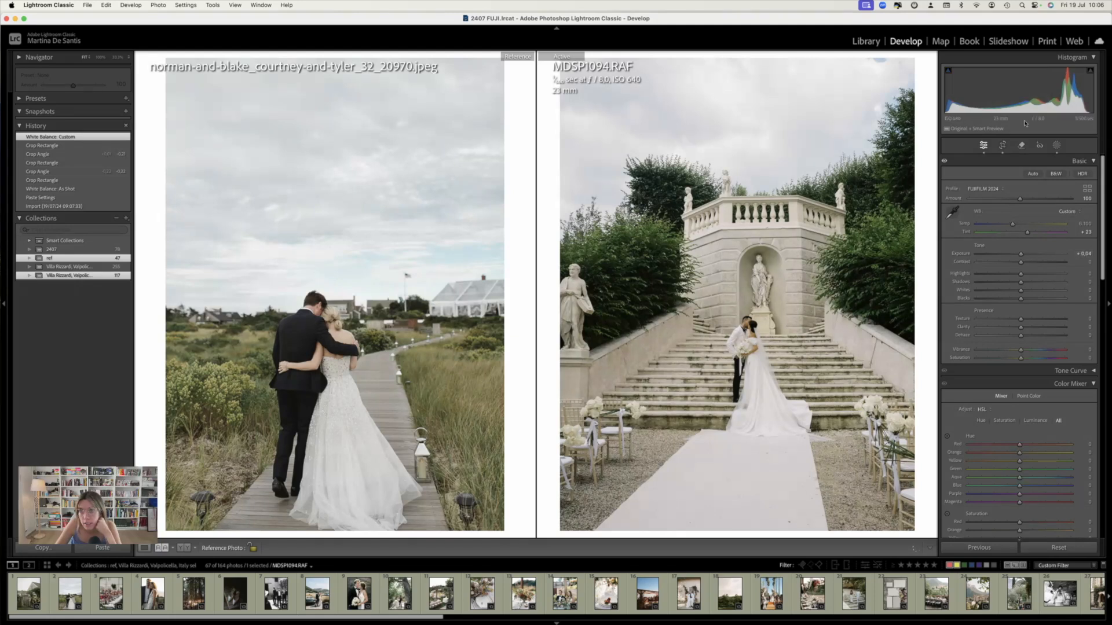
{"action": "left_click", "coordinate": [1056, 145]}
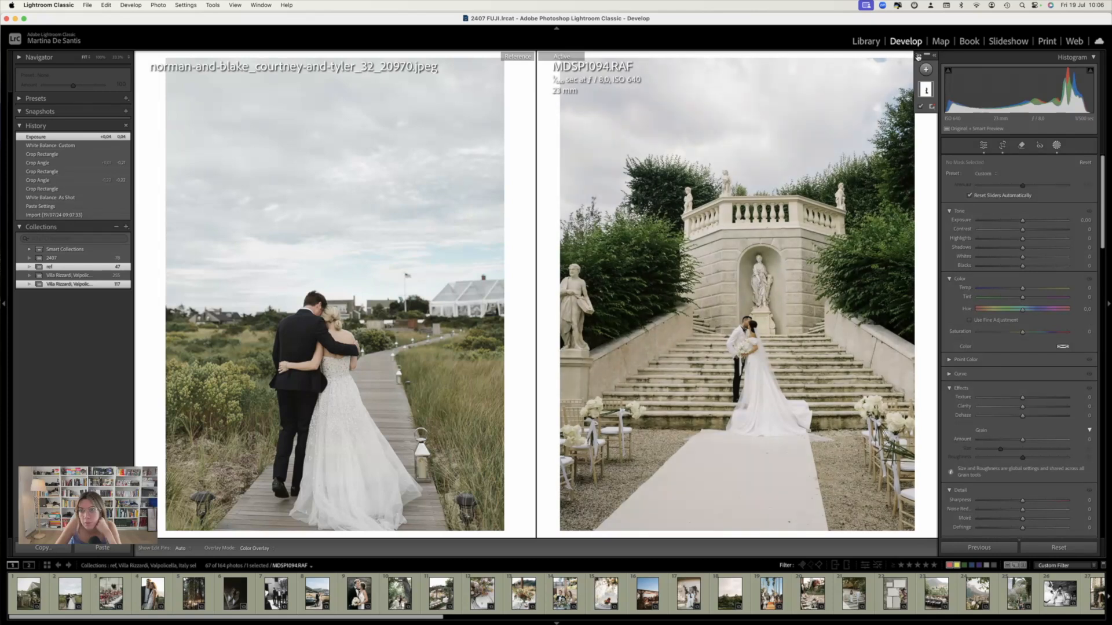
{"action": "left_click", "coordinate": [1056, 146]}
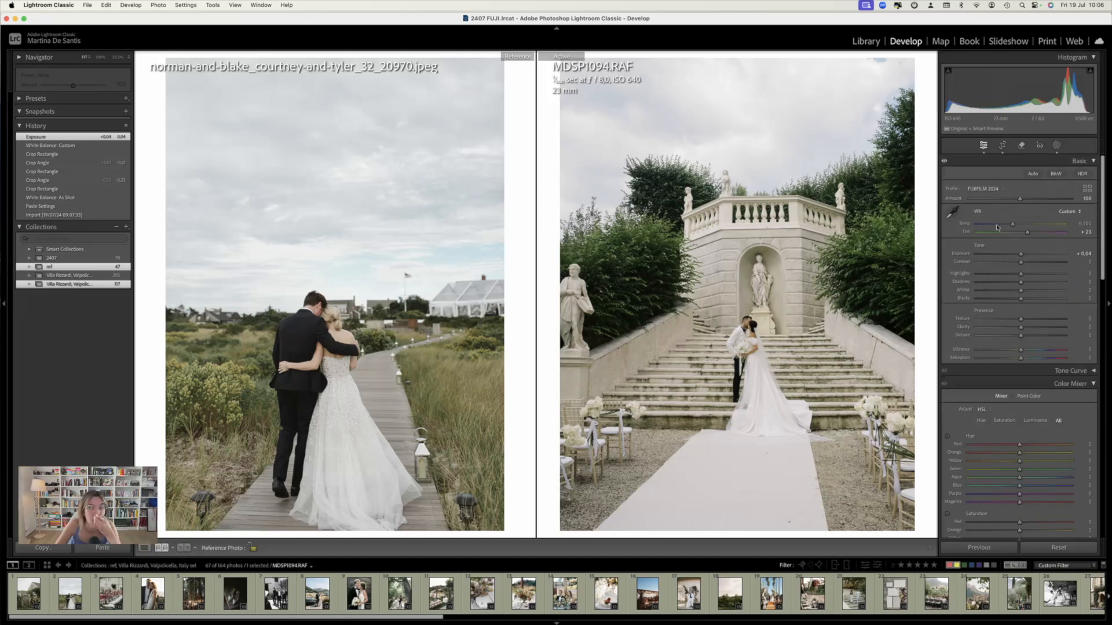
Set the Calibration Red Primary hue to -24 and raise the exposure to +0.20
{"action": "scroll", "coordinate": [1006, 263], "scroll_direction": "down", "scroll_amount": 1}
{"action": "scroll", "coordinate": [1006, 262], "scroll_direction": "down", "scroll_amount": 15}
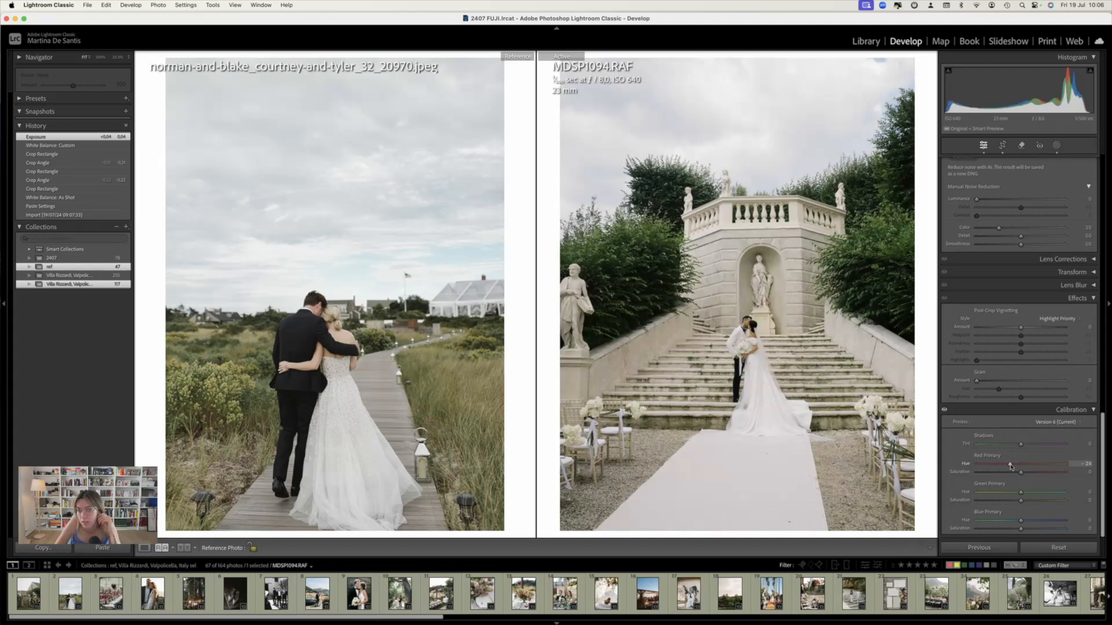
{"action": "scroll", "coordinate": [1013, 347], "scroll_direction": "up", "scroll_amount": 15}
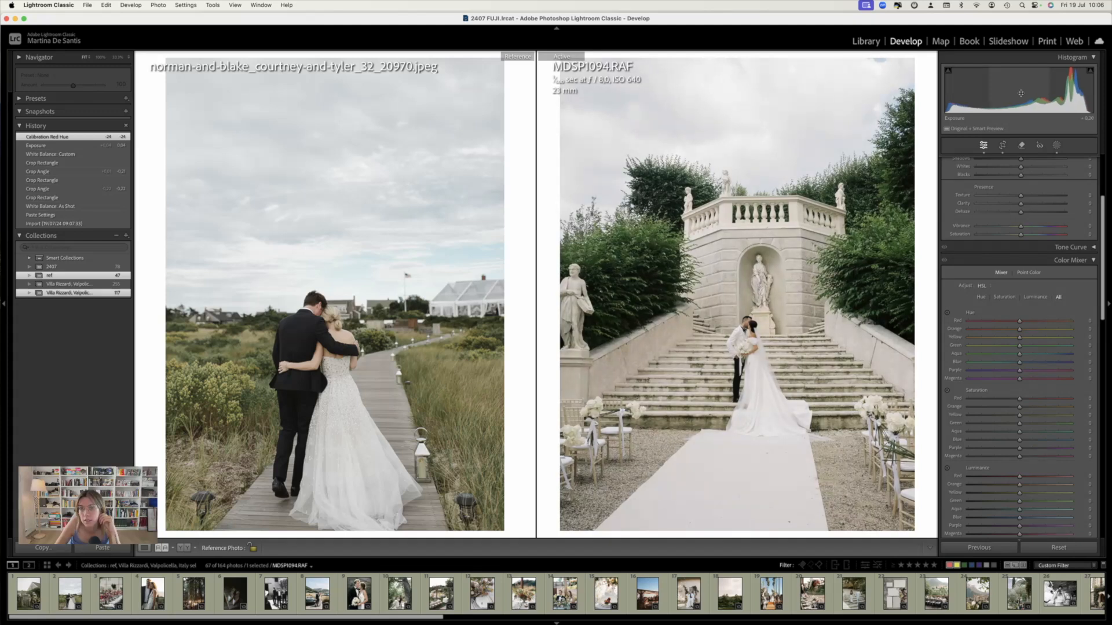
{"action": "left_click_drag", "start_coordinate": [1021, 92], "coordinate": [1020, 94]}
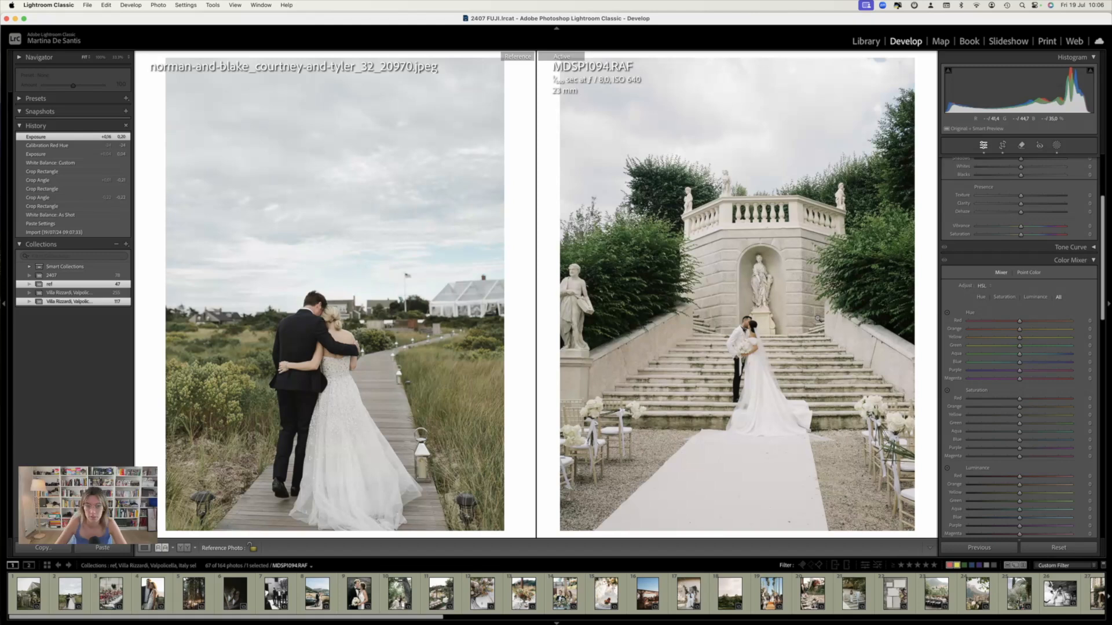
Refine the staircase photo's crop angle to -0.29
{"action": "key", "text": "r"}
{"action": "left_click_drag", "start_coordinate": [790, 259], "coordinate": [792, 261]}
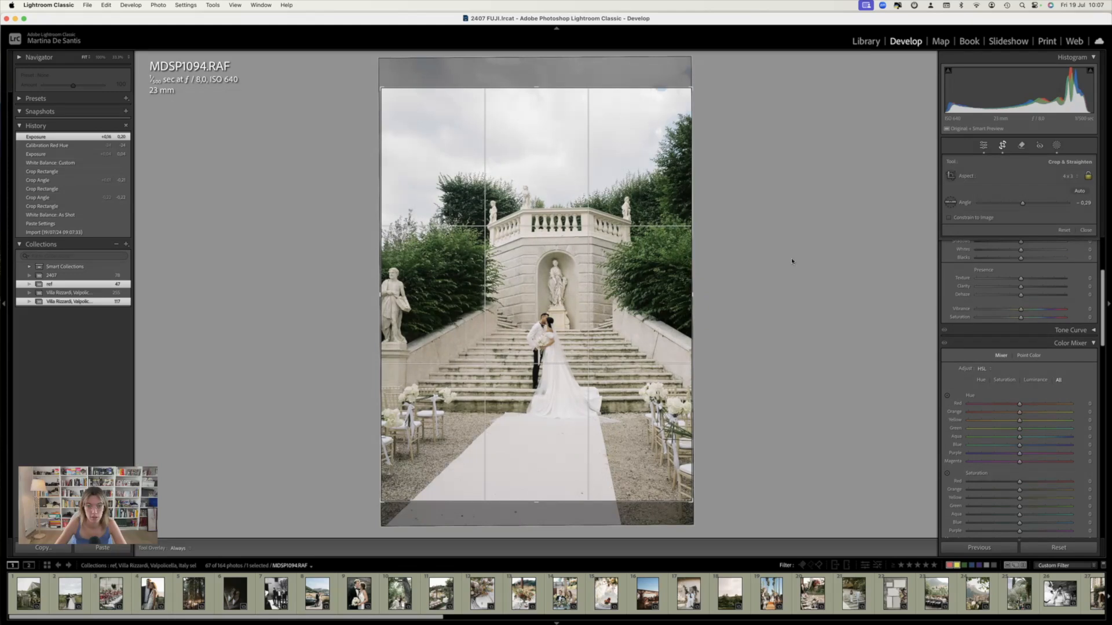
{"action": "key", "text": "r"}
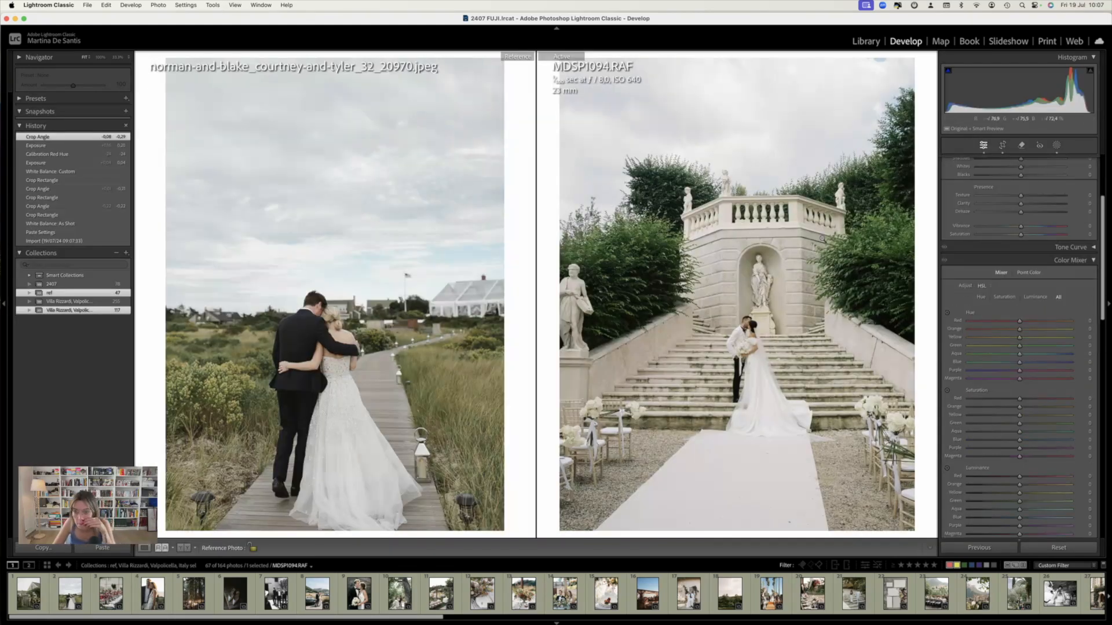
Set the highlights to +1 and the white balance tint to +20
{"action": "scroll", "coordinate": [973, 245], "scroll_direction": "up", "scroll_amount": 5}
{"action": "scroll", "coordinate": [974, 245], "scroll_direction": "down", "scroll_amount": 1}
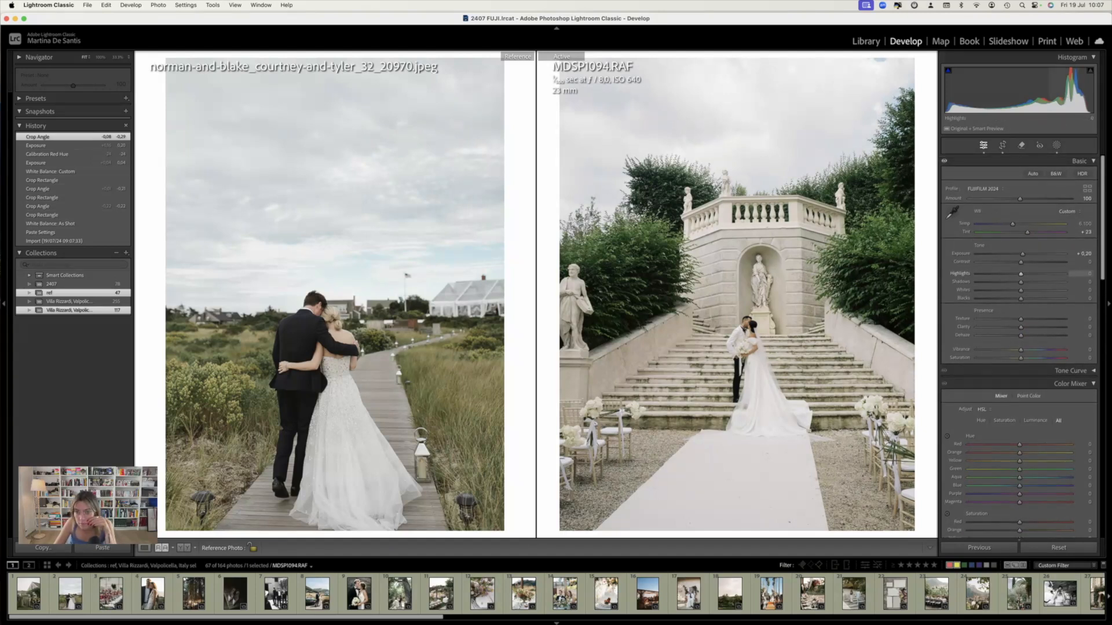
{"action": "left_click_drag", "start_coordinate": [1064, 97], "coordinate": [1065, 97]}
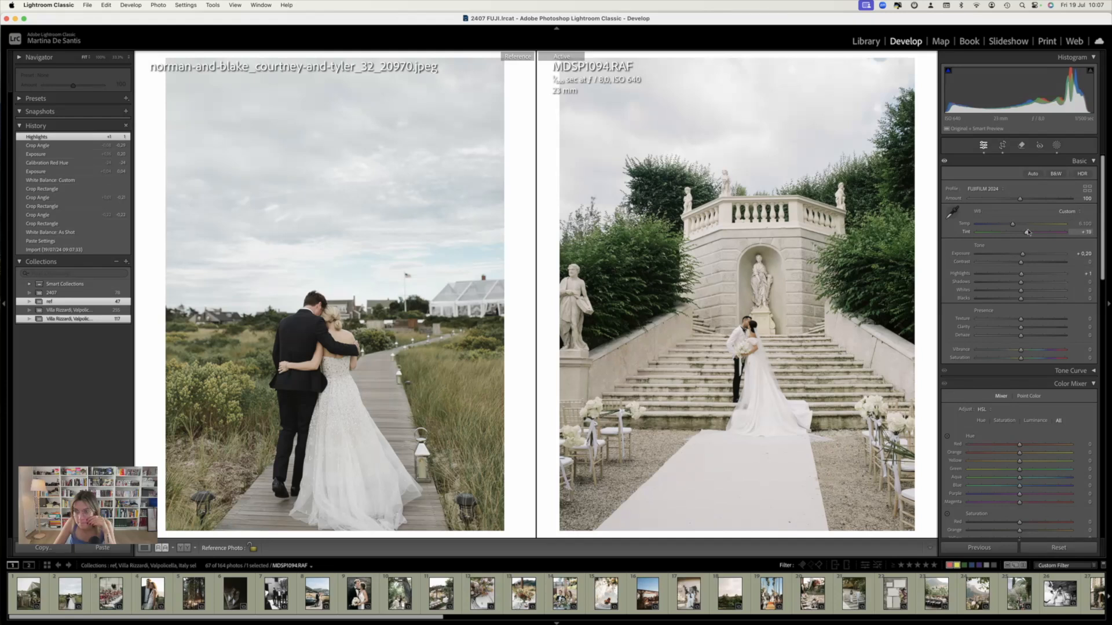
Shift the red, orange and yellow hues slightly negative in the Color Mixer and set the yellow saturation to -7
{"action": "scroll", "coordinate": [1013, 304], "scroll_direction": "down", "scroll_amount": 3}
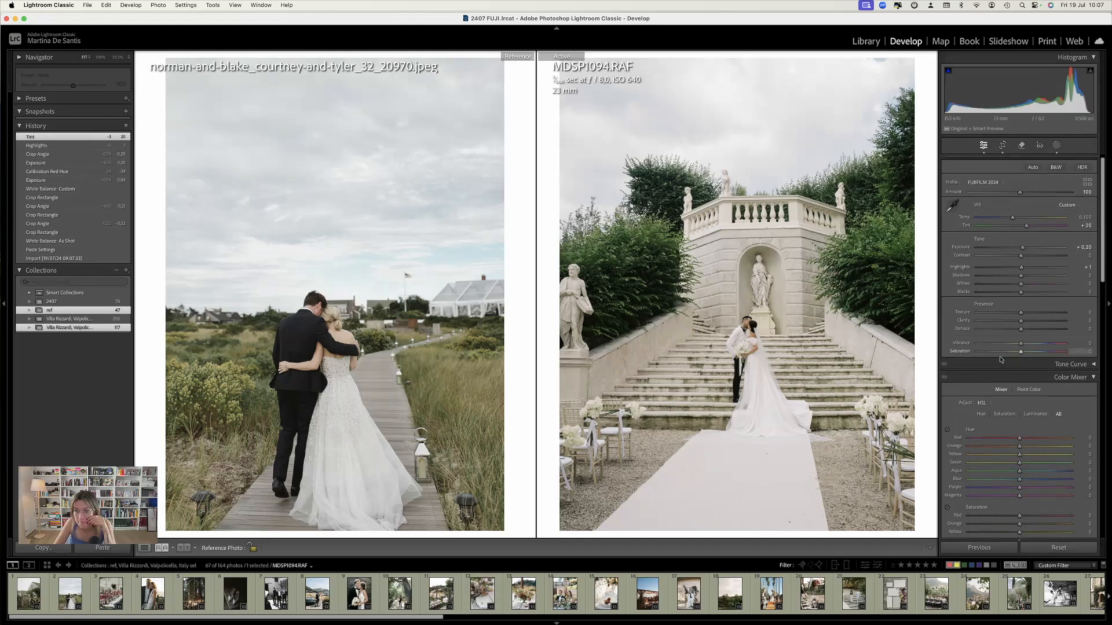
{"action": "left_click_drag", "start_coordinate": [1017, 398], "coordinate": [1014, 408]}
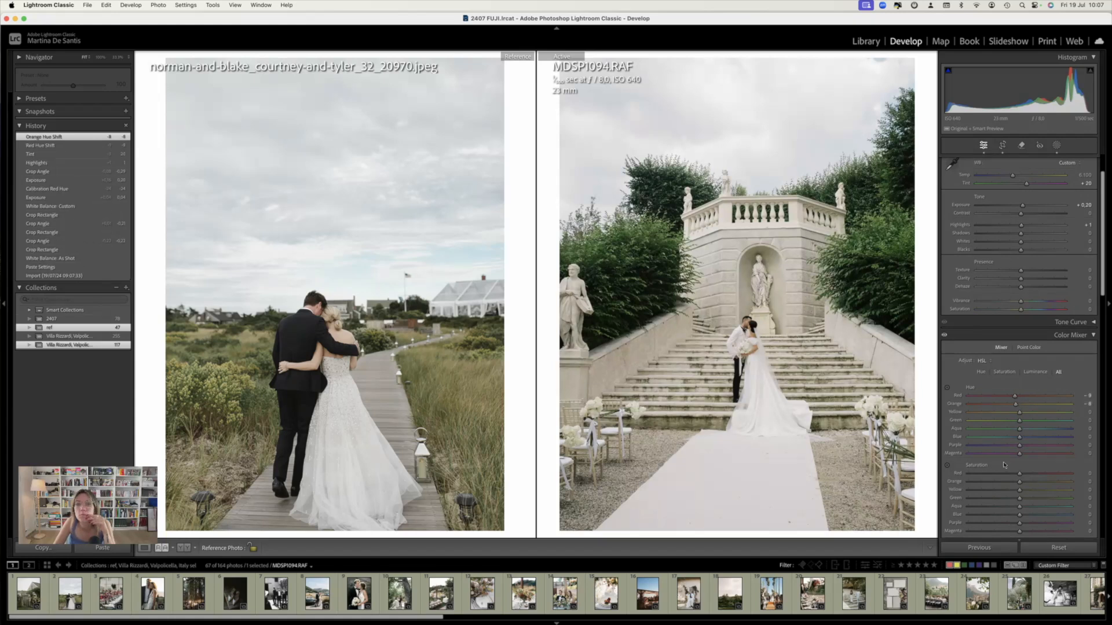
{"action": "scroll", "coordinate": [1014, 427], "scroll_direction": "down", "scroll_amount": 3}
{"action": "mouse_move", "coordinate": [1018, 449]}
{"action": "left_mouse_down"}
{"action": "mouse_move", "coordinate": [1048, 450]}
{"action": "mouse_move", "coordinate": [1014, 450]}
{"action": "left_mouse_up"}
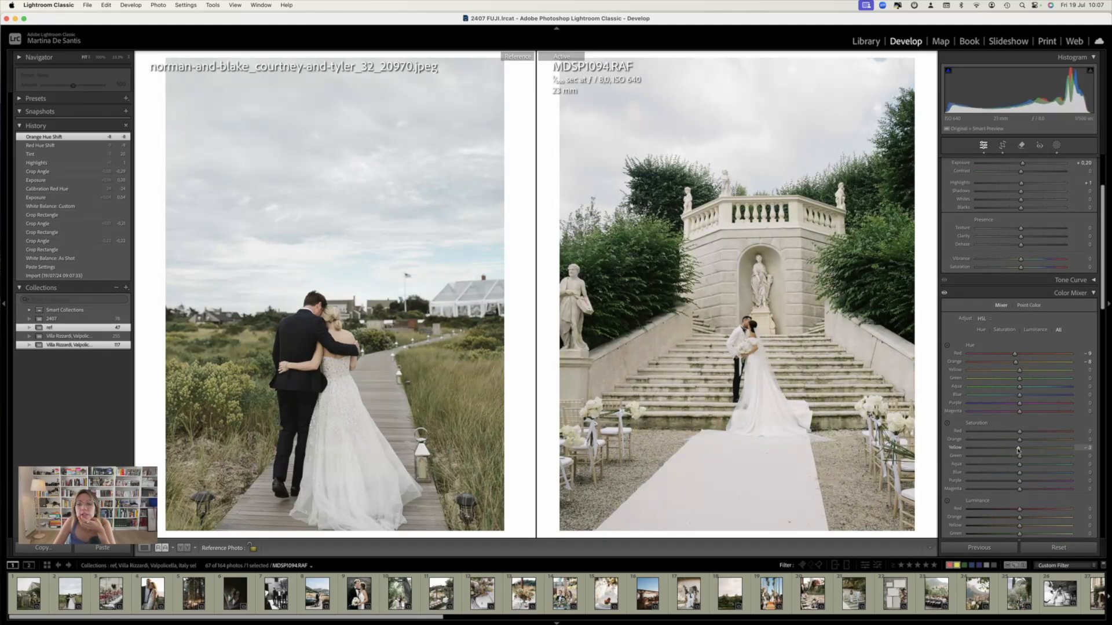
{"action": "left_click_drag", "start_coordinate": [1016, 449], "coordinate": [1016, 450]}
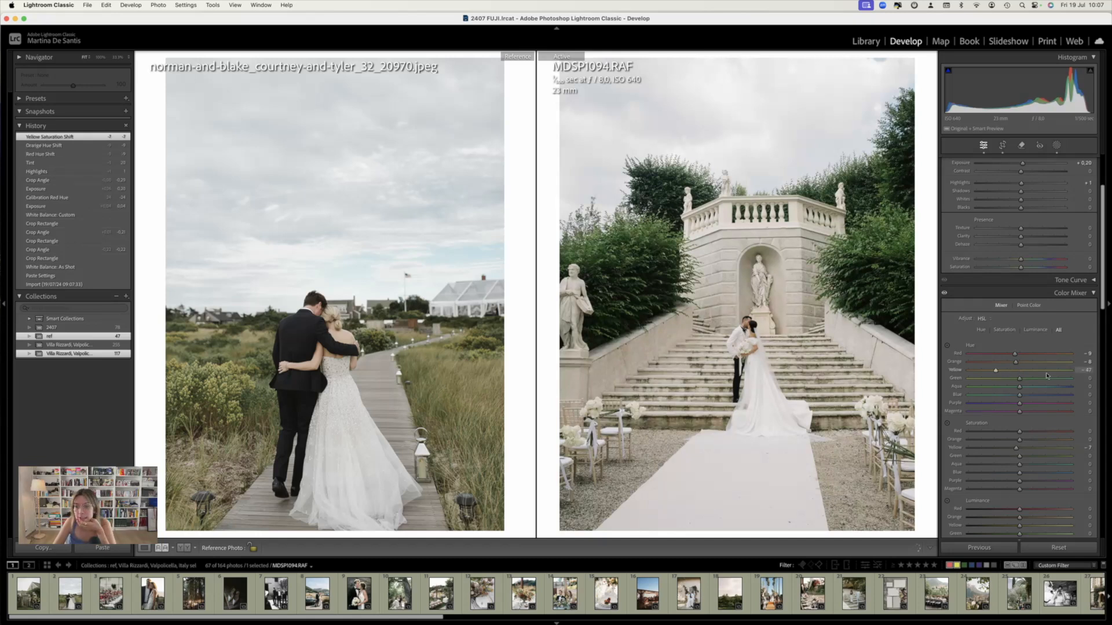
{"action": "left_click_drag", "start_coordinate": [1047, 375], "coordinate": [1019, 376]}
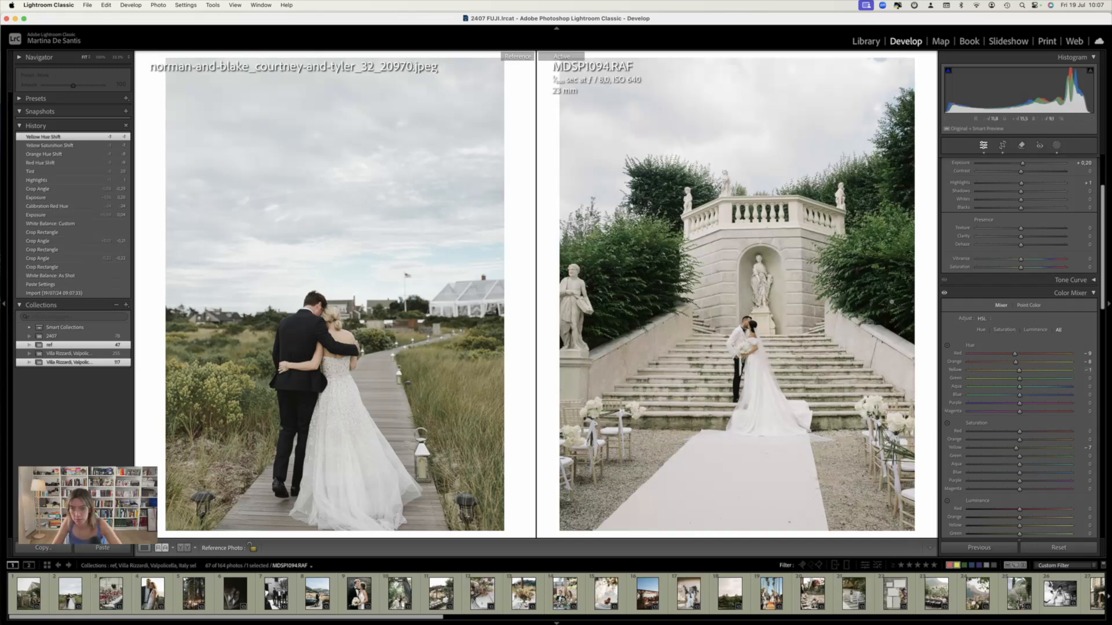
Set the Calibration Red Primary hue to -27 and the shadow tint to +1, and check the couple up close
{"action": "scroll", "coordinate": [1008, 493], "scroll_direction": "down", "scroll_amount": 15}
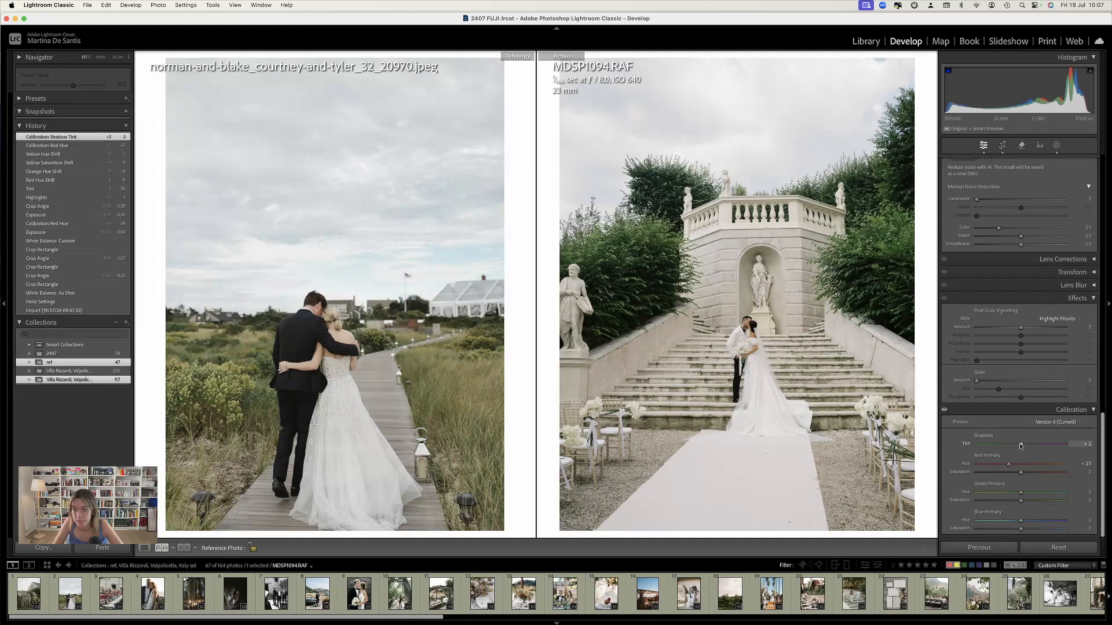
{"action": "left_click_drag", "start_coordinate": [1021, 445], "coordinate": [1021, 445]}
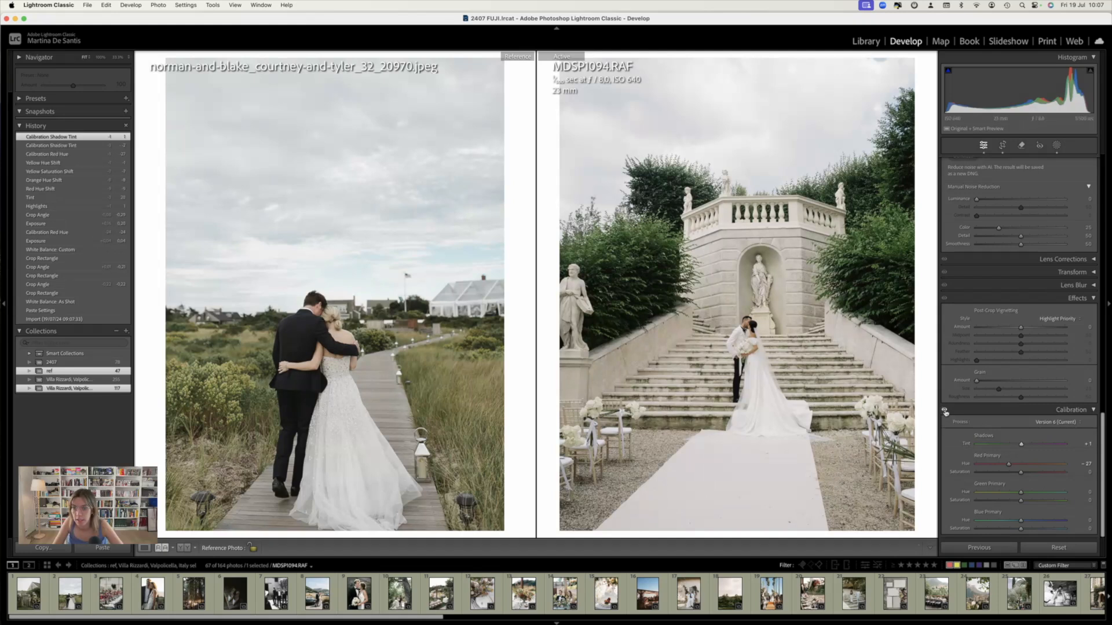
{"action": "left_click", "coordinate": [787, 389]}
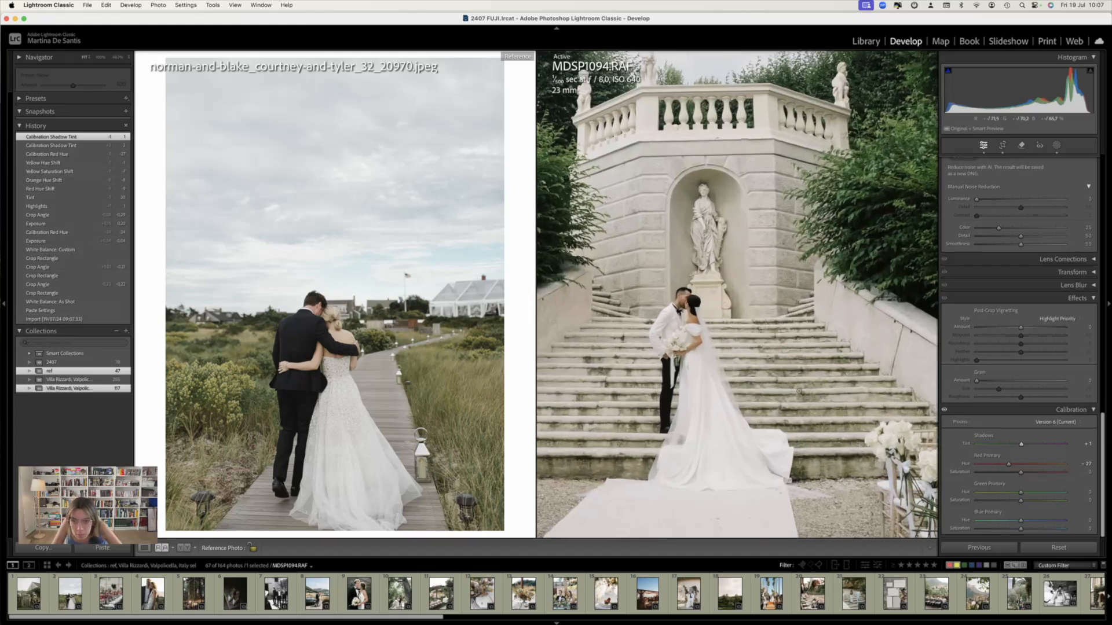
{"action": "left_click", "coordinate": [800, 392]}
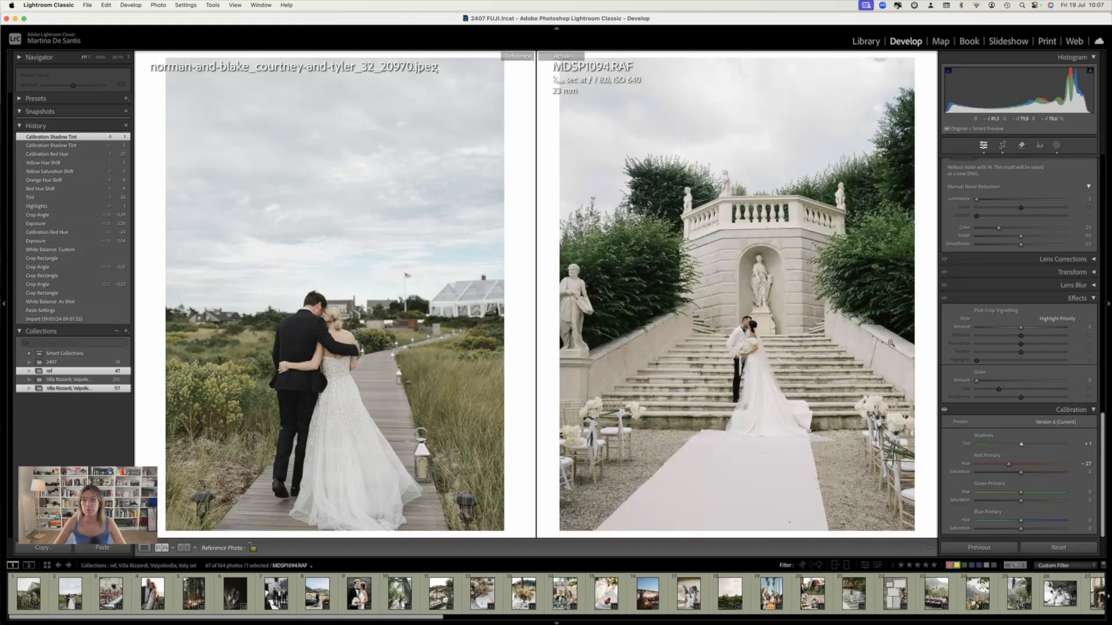
{"action": "scroll", "coordinate": [966, 273], "scroll_direction": "up", "scroll_amount": 10}
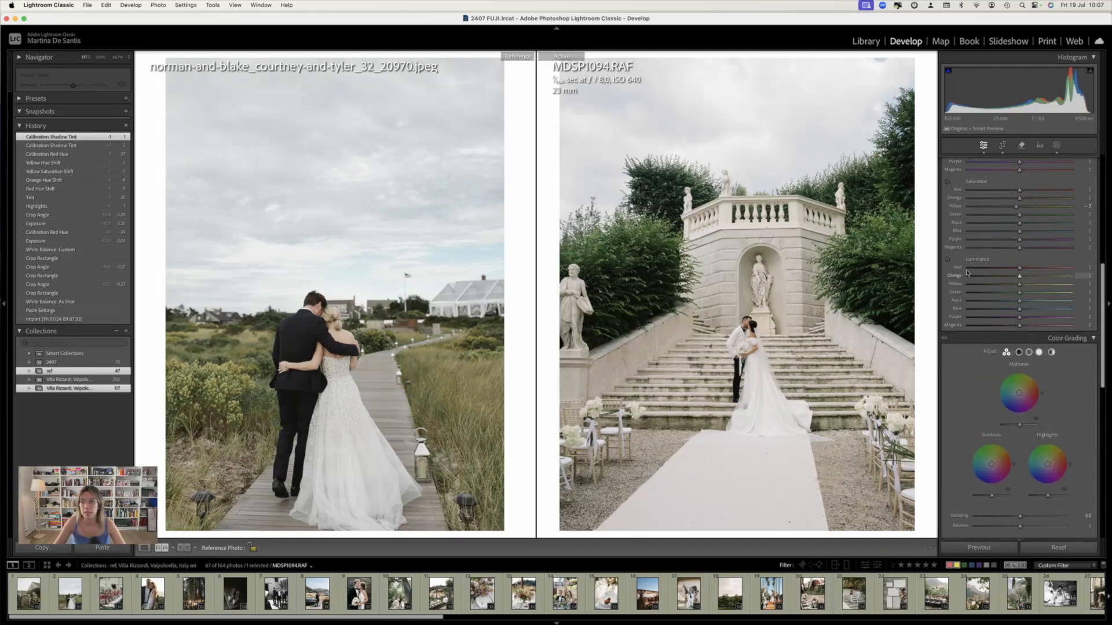
Compare the staircase photo's before and after versions side by side, and restore its latest edited state
{"action": "scroll", "coordinate": [966, 273], "scroll_direction": "down", "scroll_amount": 1}
{"action": "scroll", "coordinate": [956, 305], "scroll_direction": "up", "scroll_amount": 15}
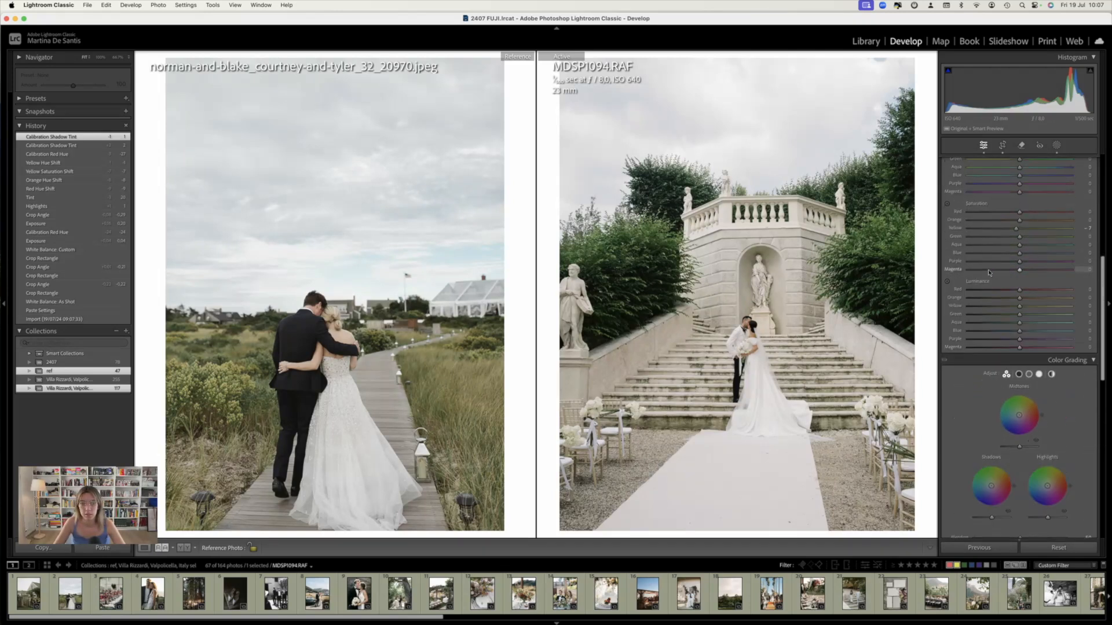
{"action": "left_click", "coordinate": [187, 548]}
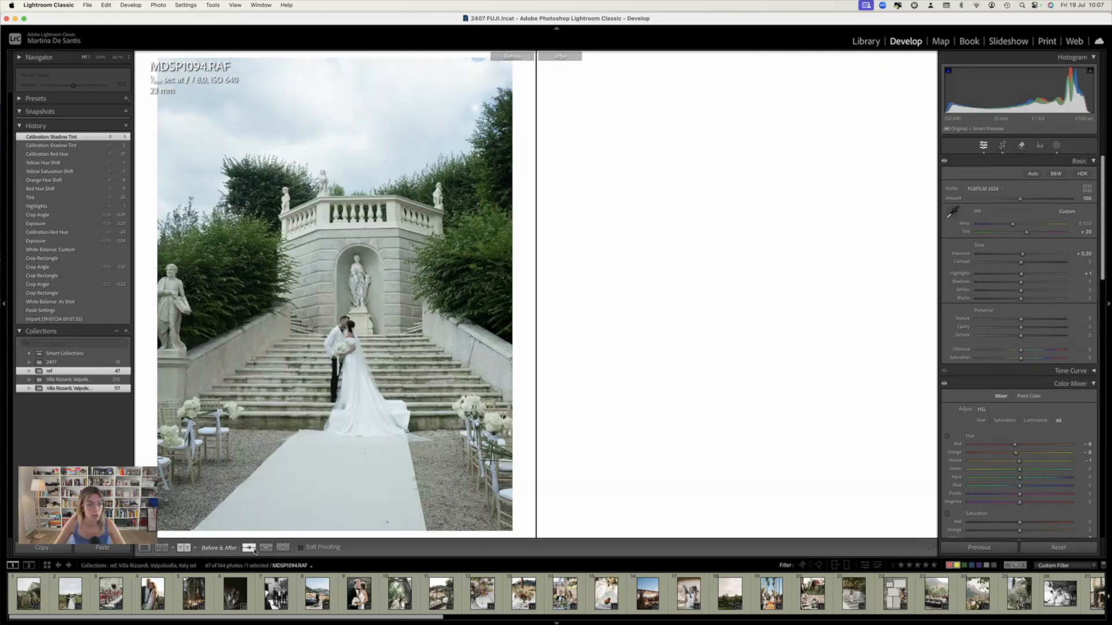
{"action": "left_click", "coordinate": [266, 547]}
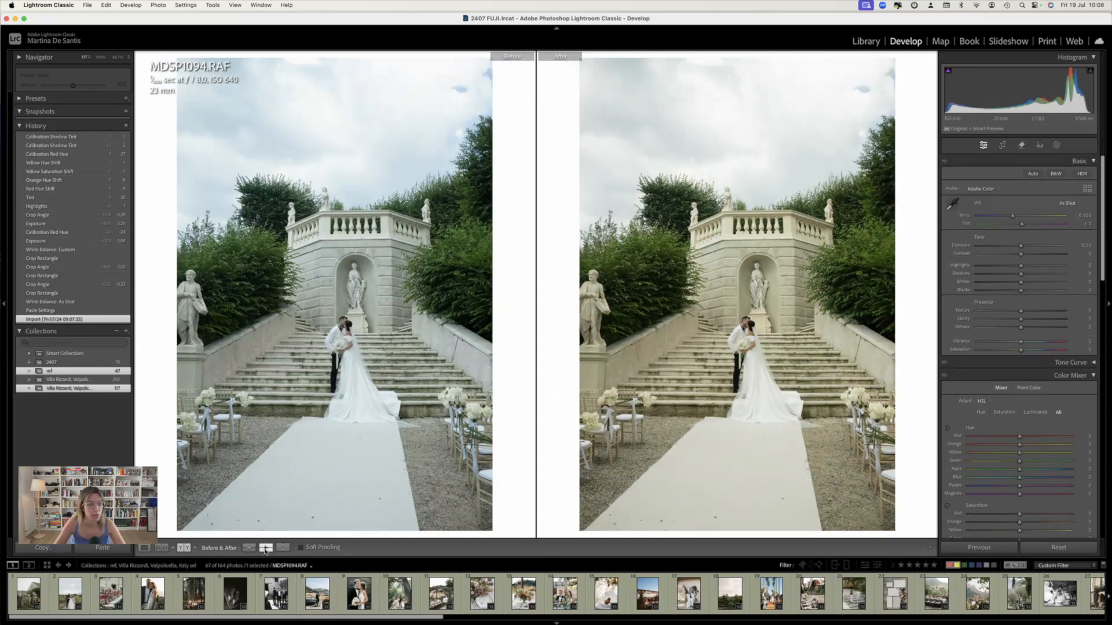
{"action": "left_click", "coordinate": [266, 547]}
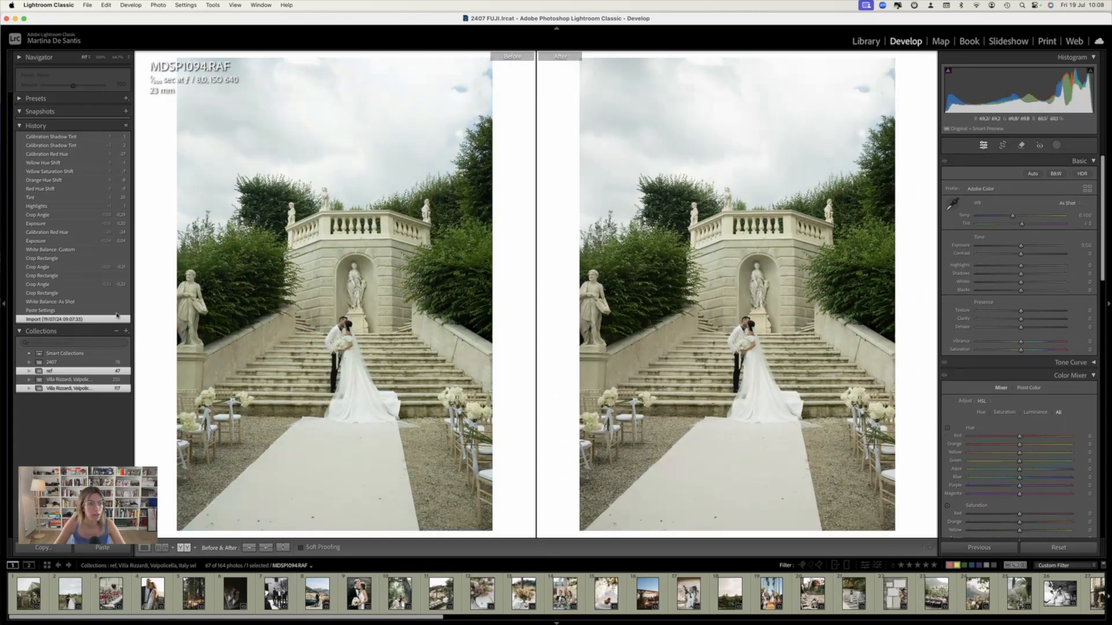
{"action": "left_click", "coordinate": [67, 137]}
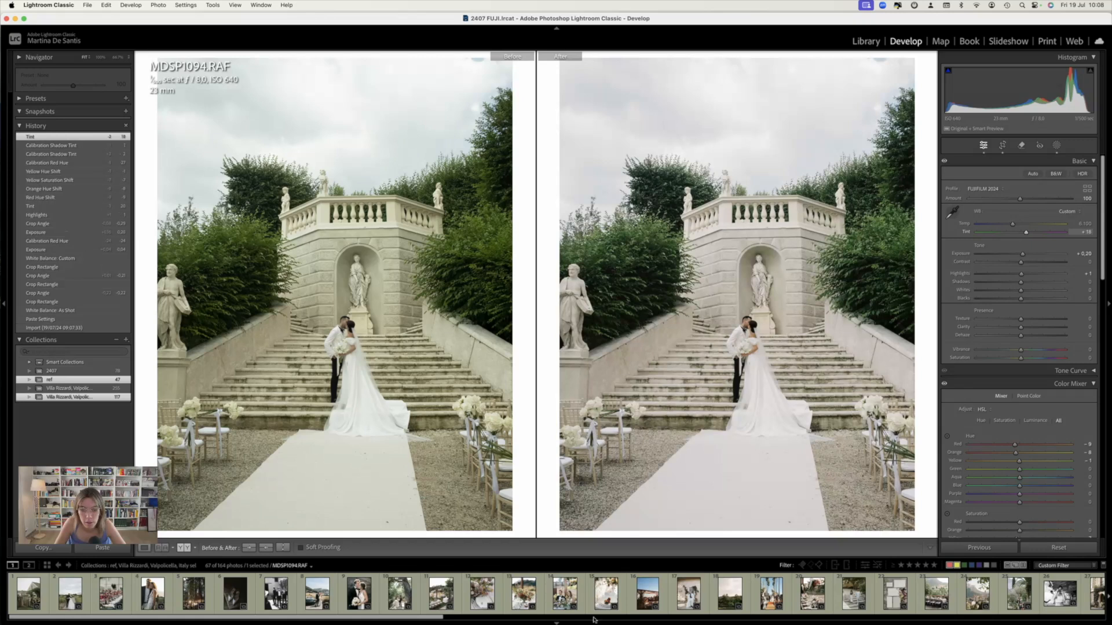
Set the white balance tint to +18 and make the photo of the couple by the pink wall the reference photo
{"action": "left_click", "coordinate": [441, 602]}
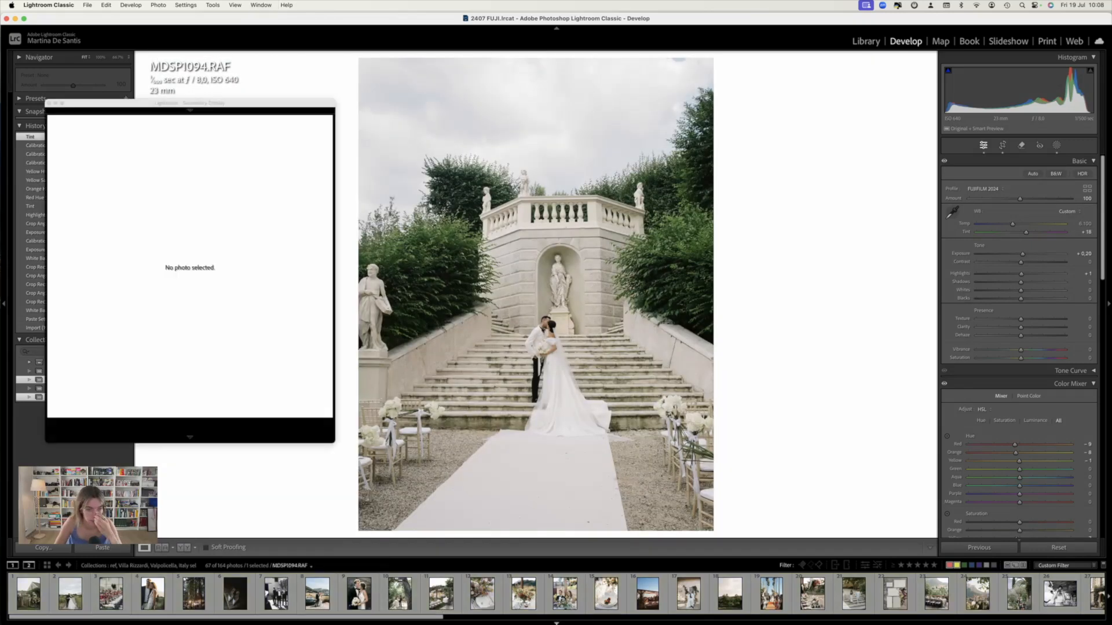
{"action": "left_click", "coordinate": [49, 103]}
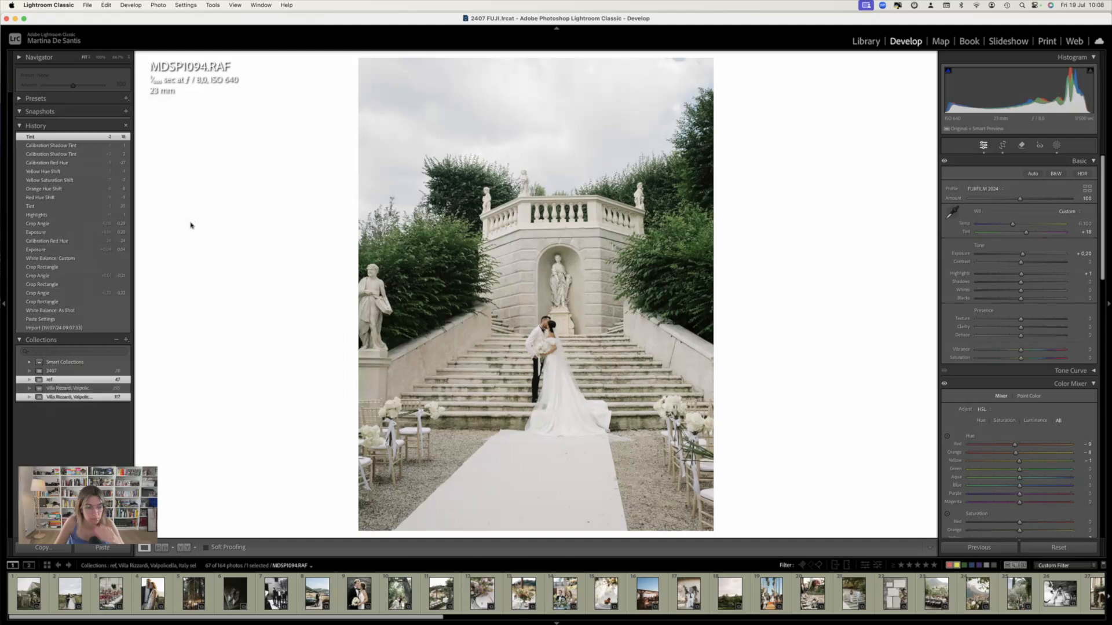
{"action": "key", "text": "shift+r"}
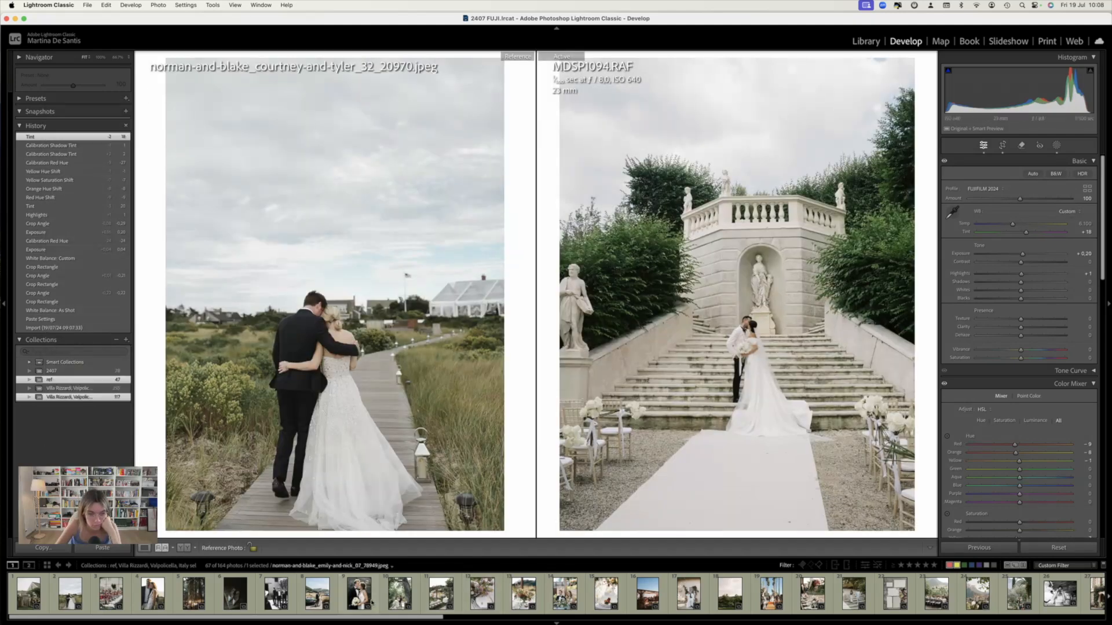
{"action": "left_click_drag", "start_coordinate": [320, 597], "coordinate": [347, 437]}
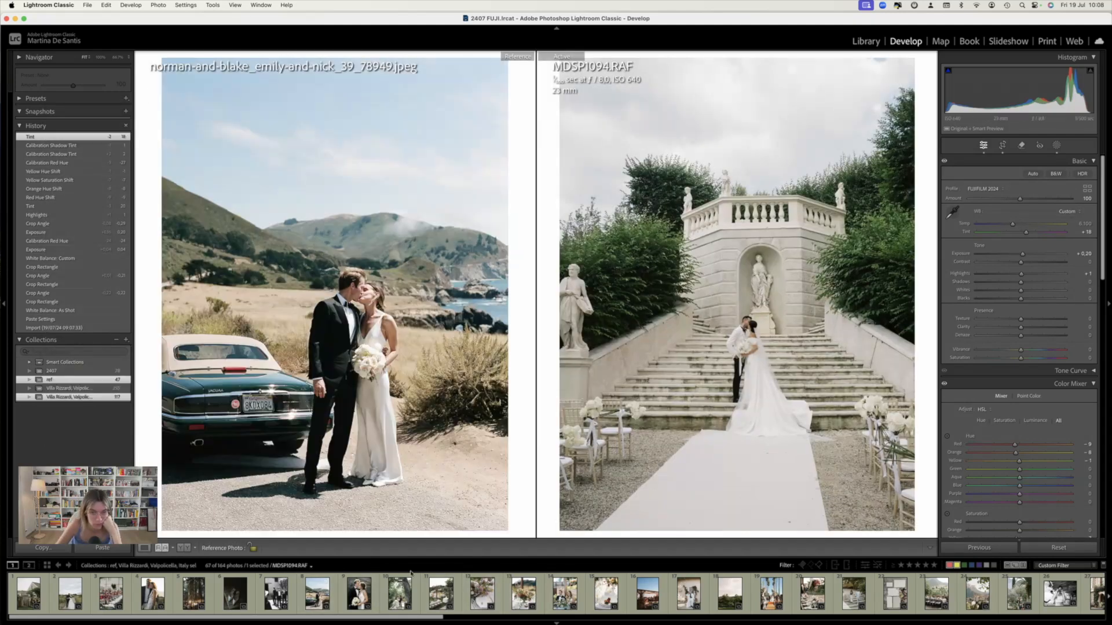
{"action": "left_click_drag", "start_coordinate": [688, 595], "coordinate": [382, 352]}
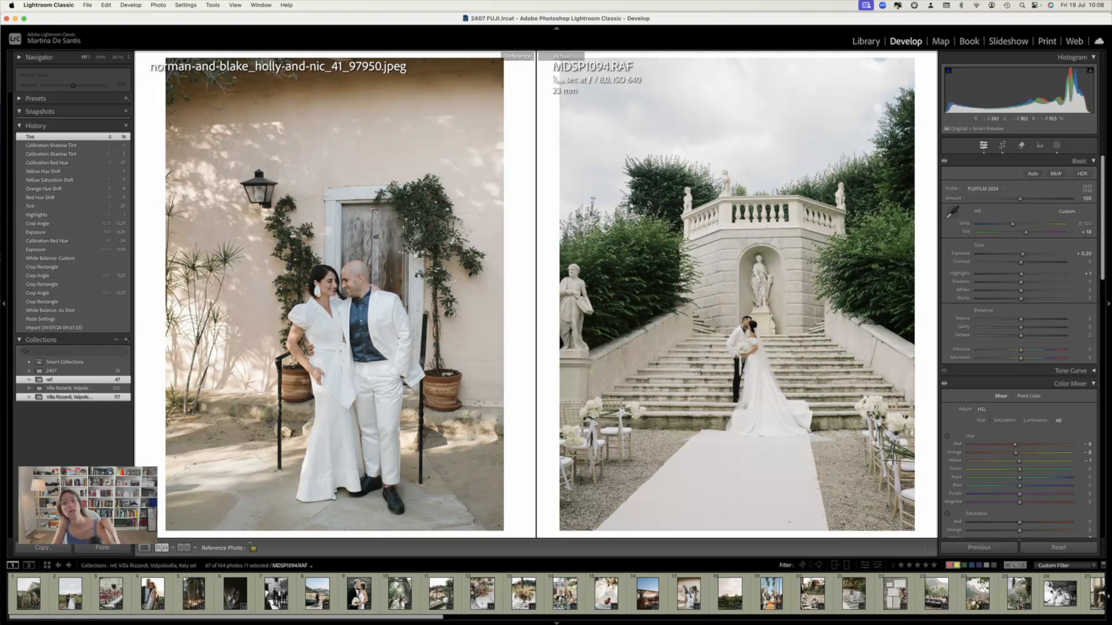
Check the staircase couple up close and set the white balance temperature to 6,058 and tint to +17
{"action": "left_click", "coordinate": [759, 367]}
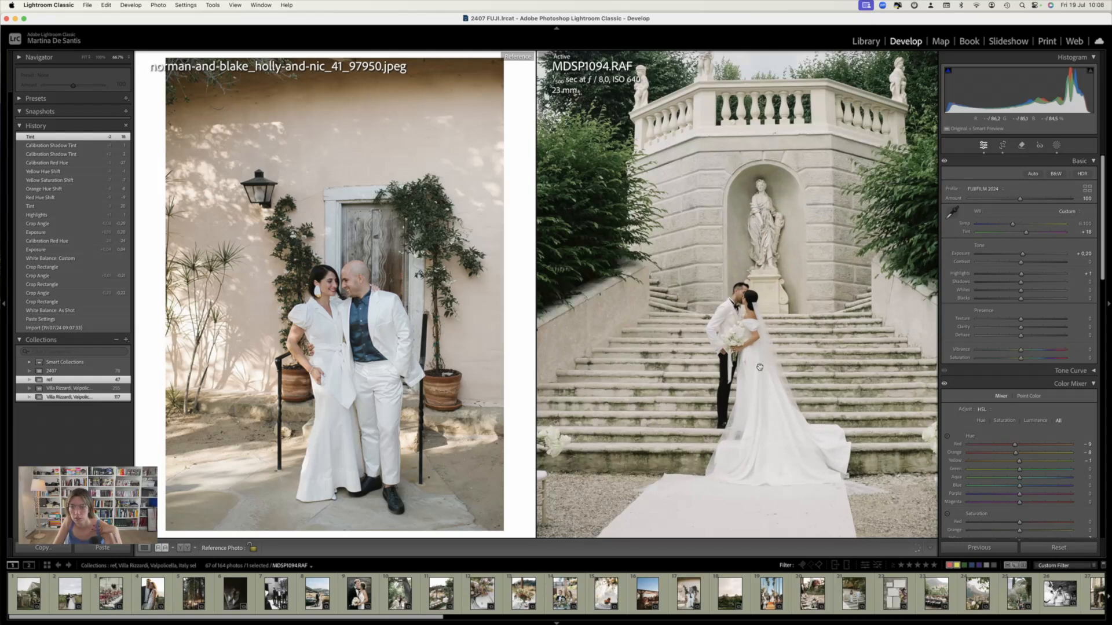
{"action": "left_click", "coordinate": [760, 367]}
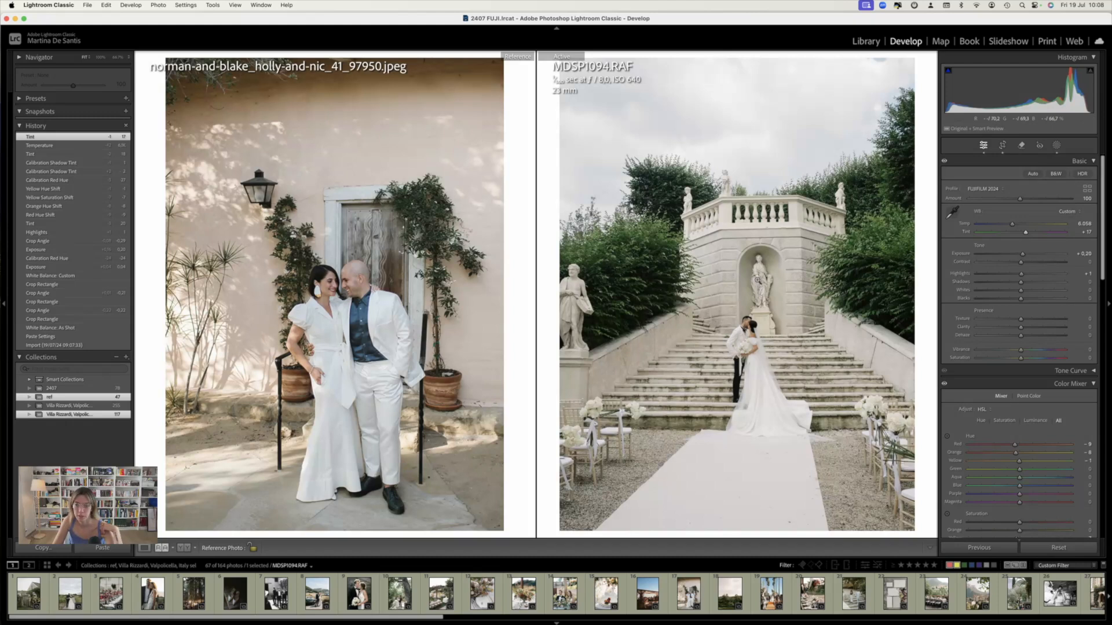
Set the purple saturation to -17 and magenta saturation to -12 in the Color Mixer, and raise the blacks to +6
{"action": "scroll", "coordinate": [978, 409], "scroll_direction": "down", "scroll_amount": 4}
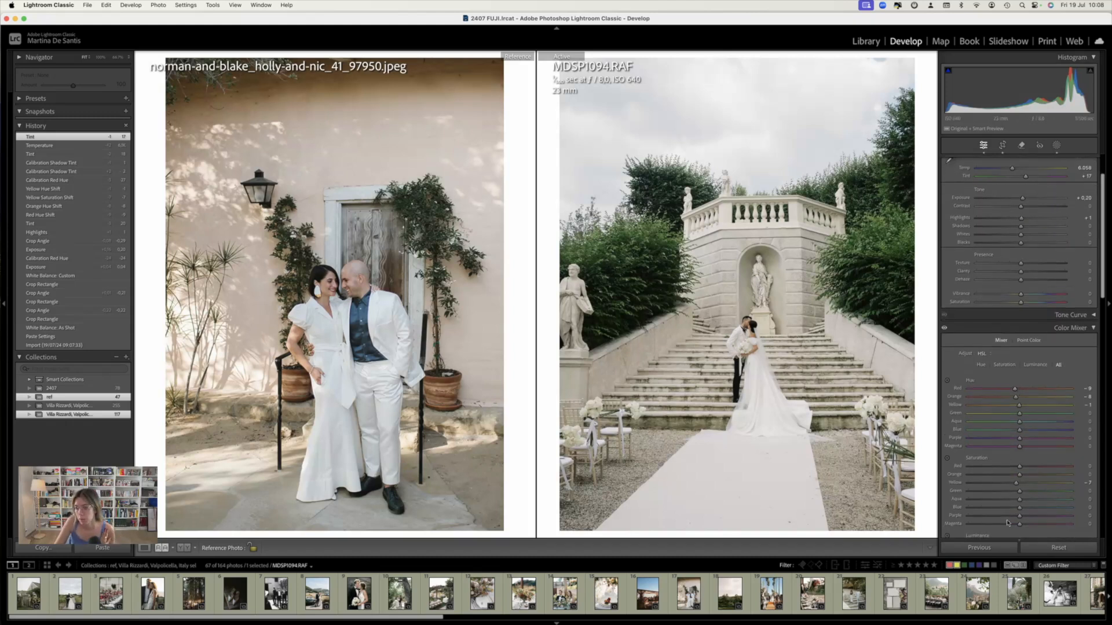
{"action": "left_click_drag", "start_coordinate": [1015, 515], "coordinate": [1089, 520]}
{"action": "mouse_move", "coordinate": [1011, 523]}
{"action": "left_mouse_down"}
{"action": "mouse_move", "coordinate": [994, 527]}
{"action": "mouse_move", "coordinate": [1013, 525]}
{"action": "left_mouse_up"}
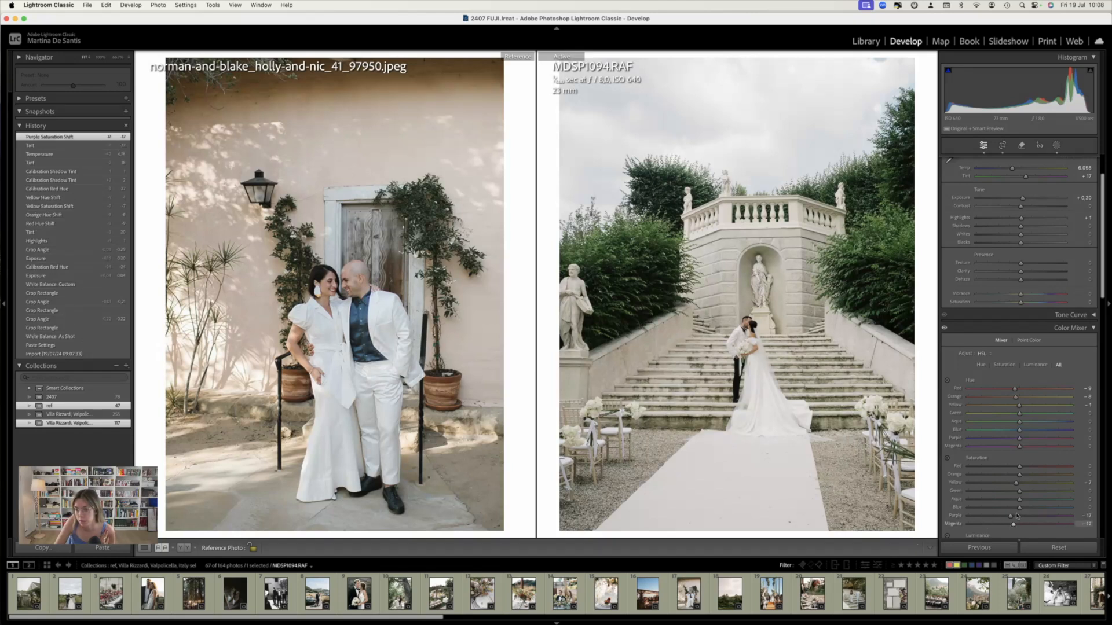
{"action": "scroll", "coordinate": [973, 413], "scroll_direction": "up", "scroll_amount": 2}
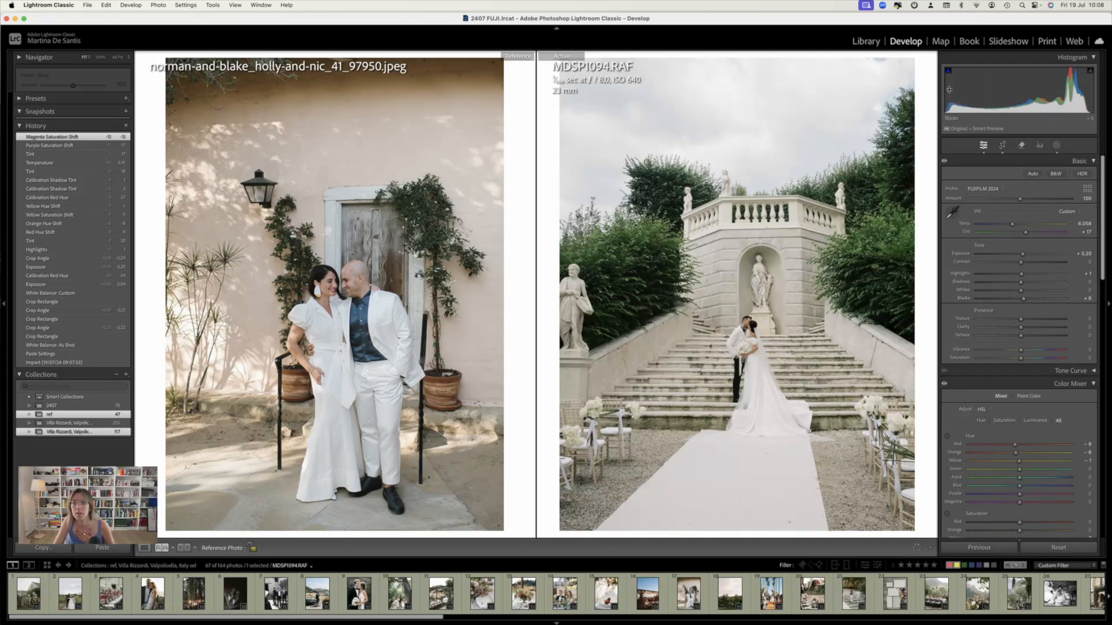
{"action": "key", "text": "backslash"}
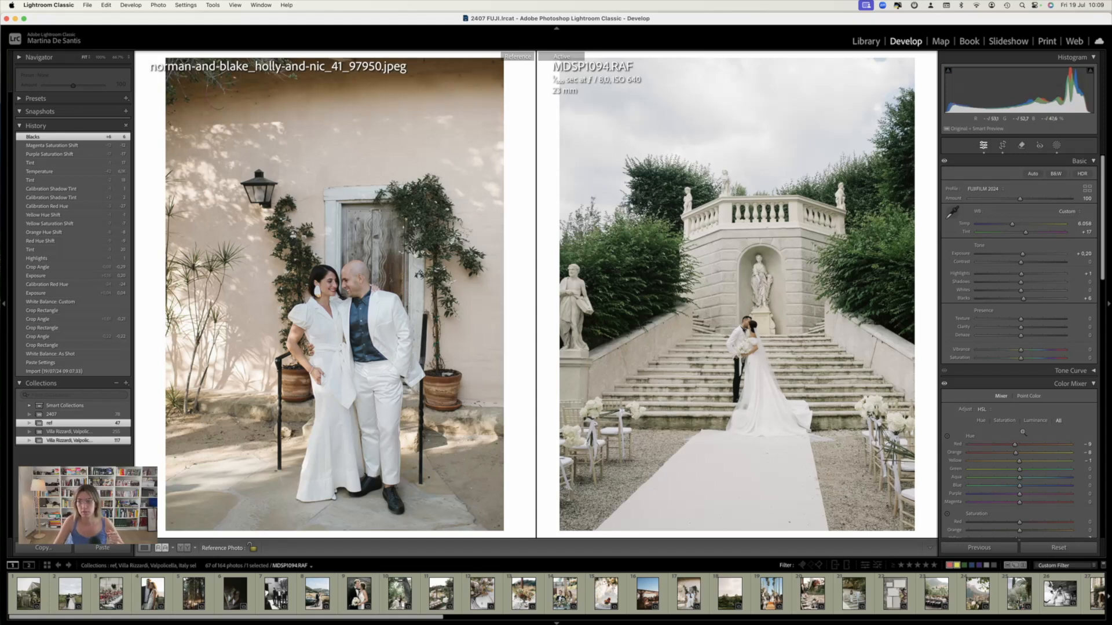
Try the Auto Upright perspective correction on the staircase photo, and undo it
{"action": "left_click", "coordinate": [1017, 384]}
{"action": "left_click", "coordinate": [1015, 397]}
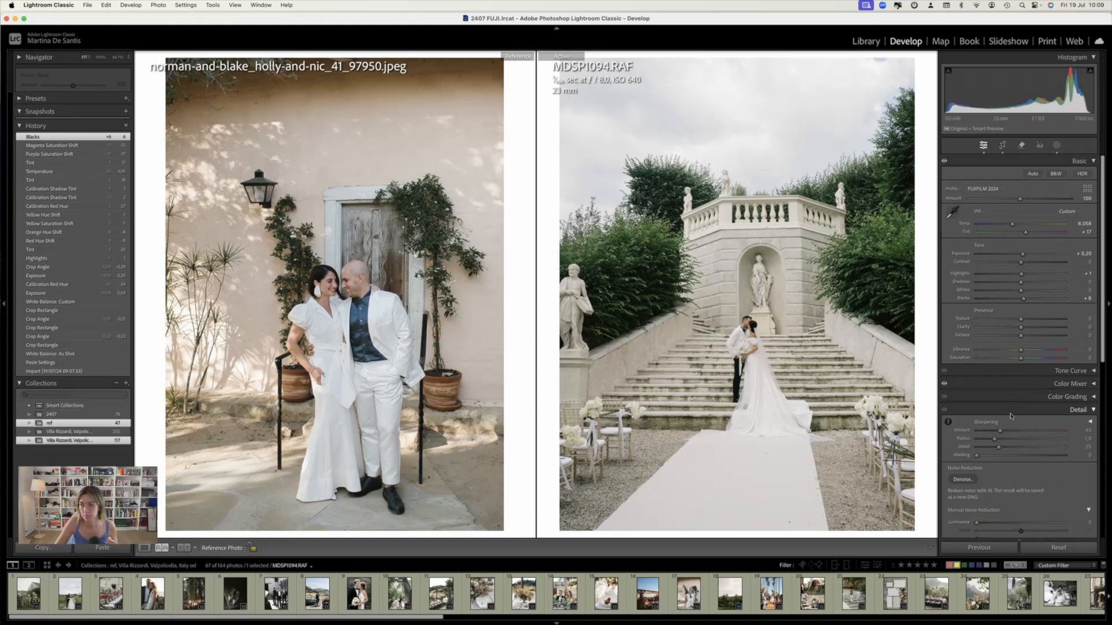
{"action": "left_click", "coordinate": [1010, 410]}
{"action": "left_click", "coordinate": [1012, 475]}
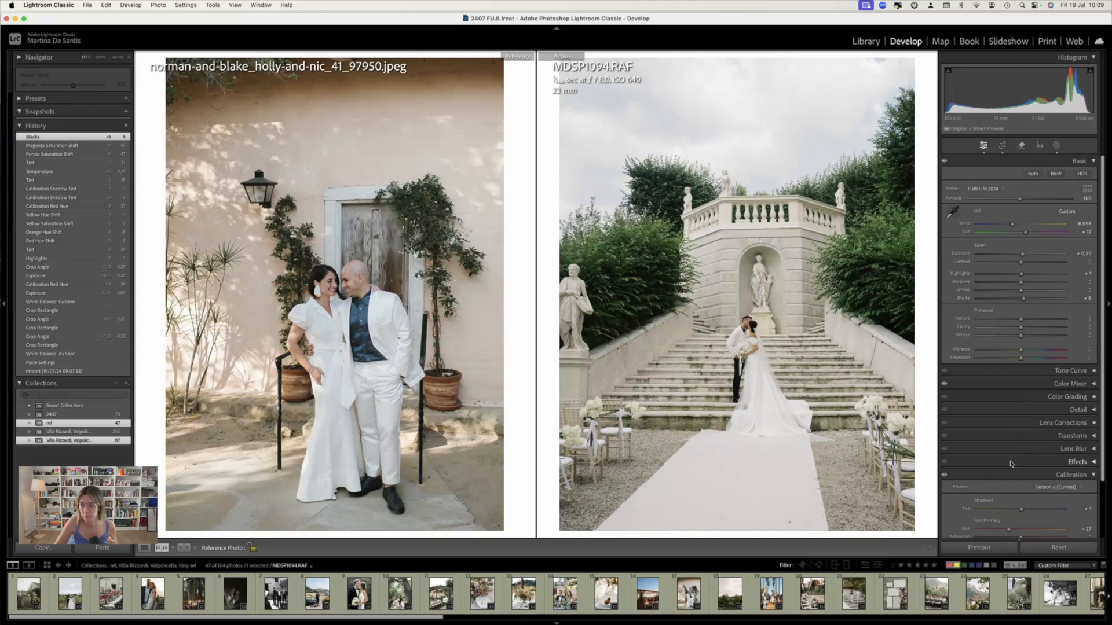
{"action": "left_click", "coordinate": [1010, 436]}
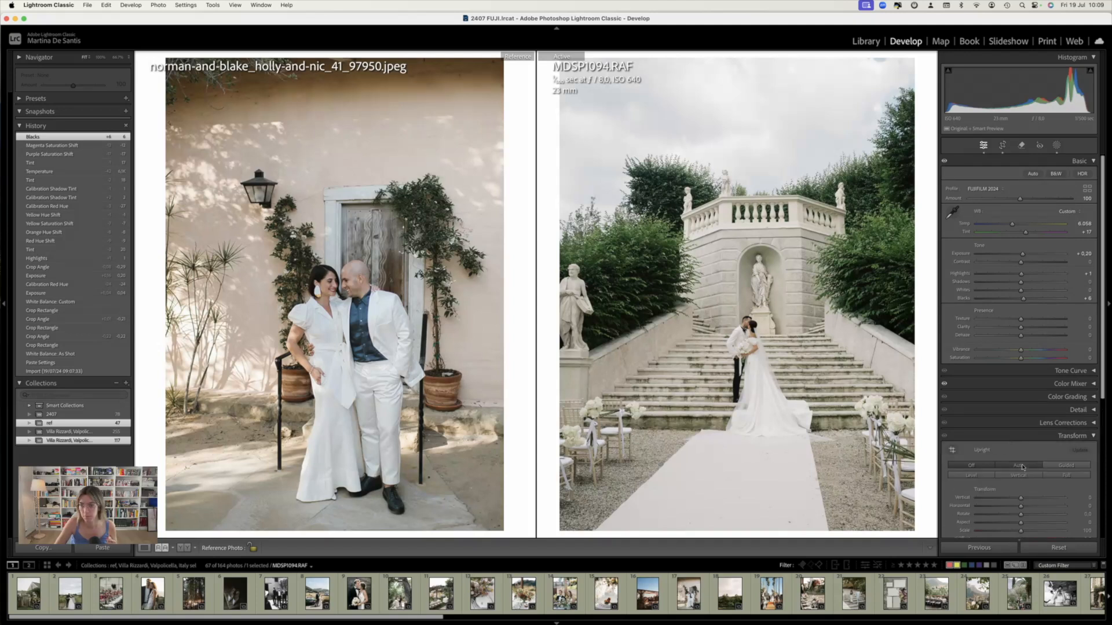
{"action": "left_click", "coordinate": [1021, 466]}
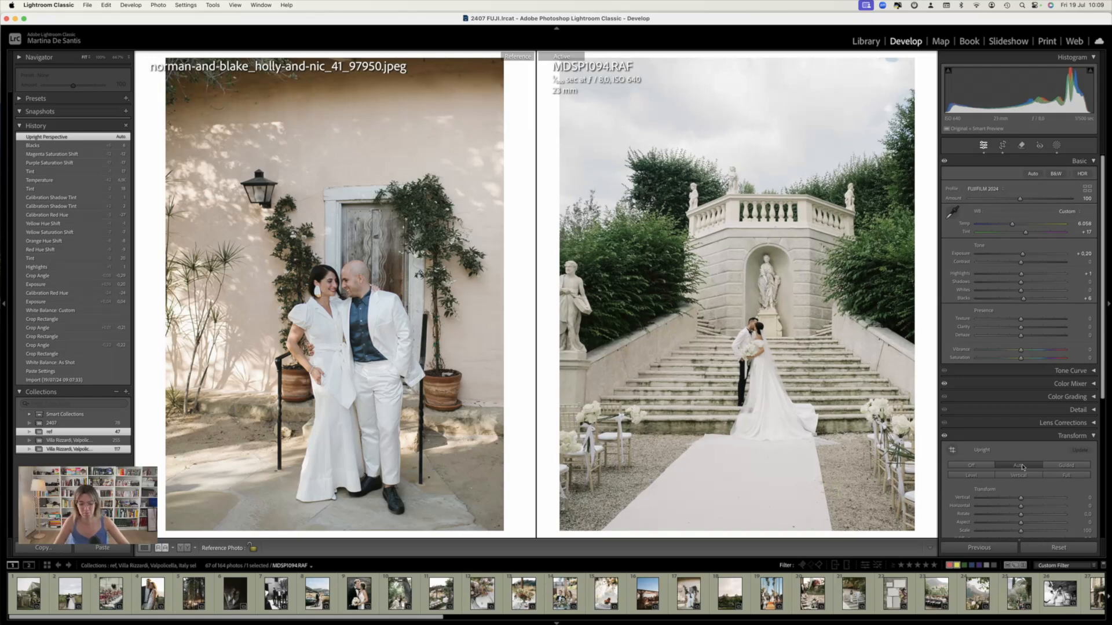
{"action": "key", "text": "super+z"}
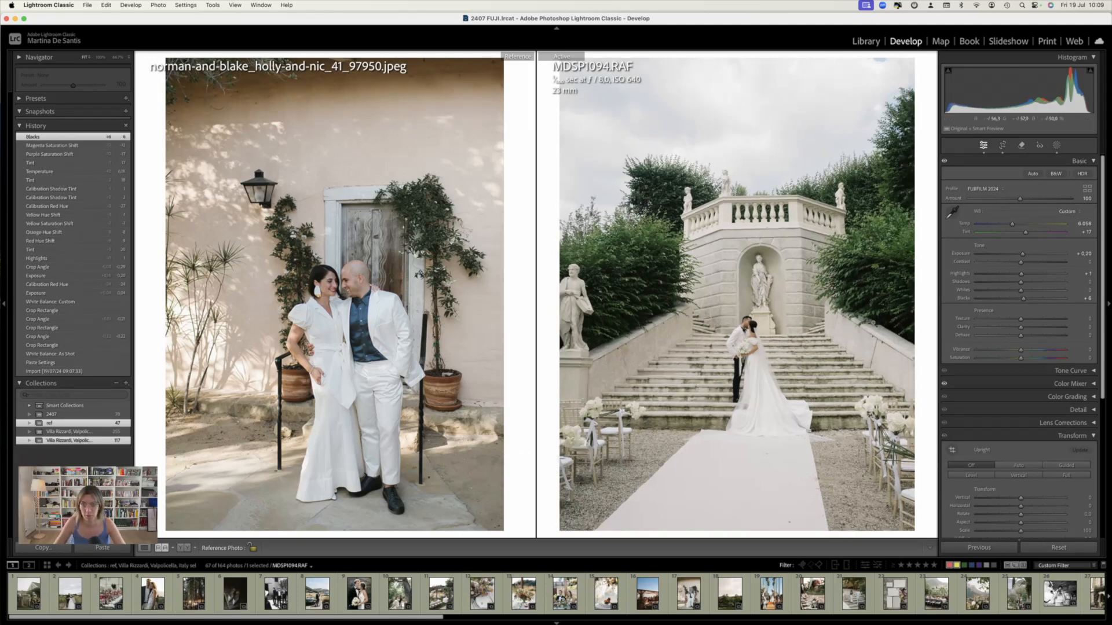
Set the staircase photo's crop angle to -0.44 and return to the reference comparison
{"action": "key", "text": "r"}
{"action": "left_click_drag", "start_coordinate": [831, 297], "coordinate": [833, 300]}
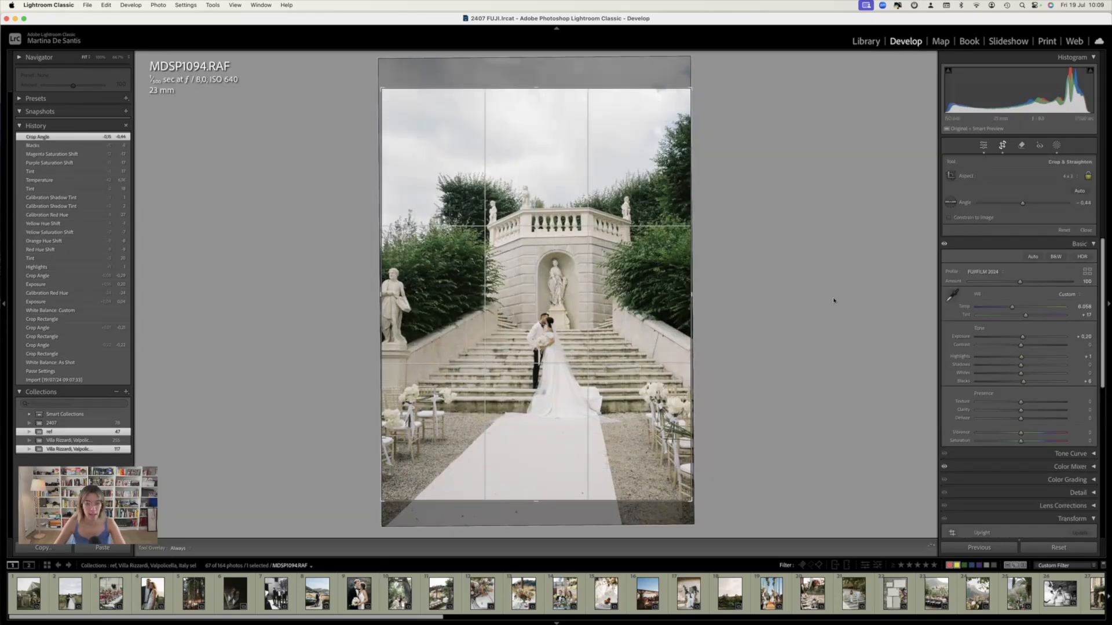
{"action": "key", "text": "shift+r"}
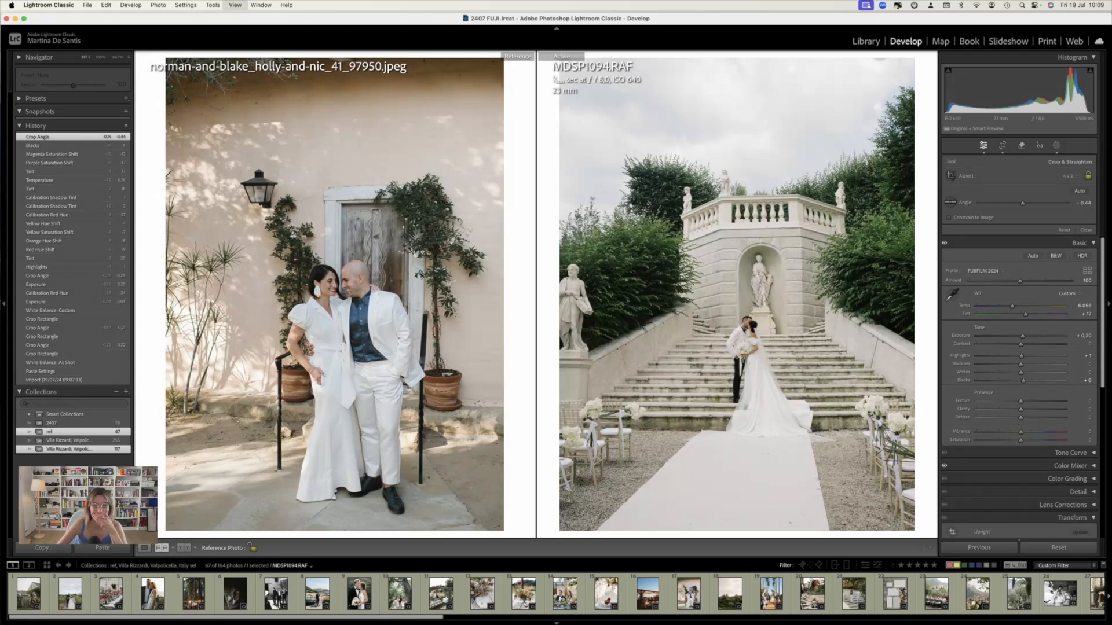
Copy the staircase photo's settings without white balance or masking, and paste them onto the villa terrace photo MDSP1101.RAF
{"action": "scroll", "coordinate": [438, 596], "scroll_direction": "right", "scroll_amount": 10}
{"action": "scroll", "coordinate": [717, 621], "scroll_direction": "right", "scroll_amount": 15}
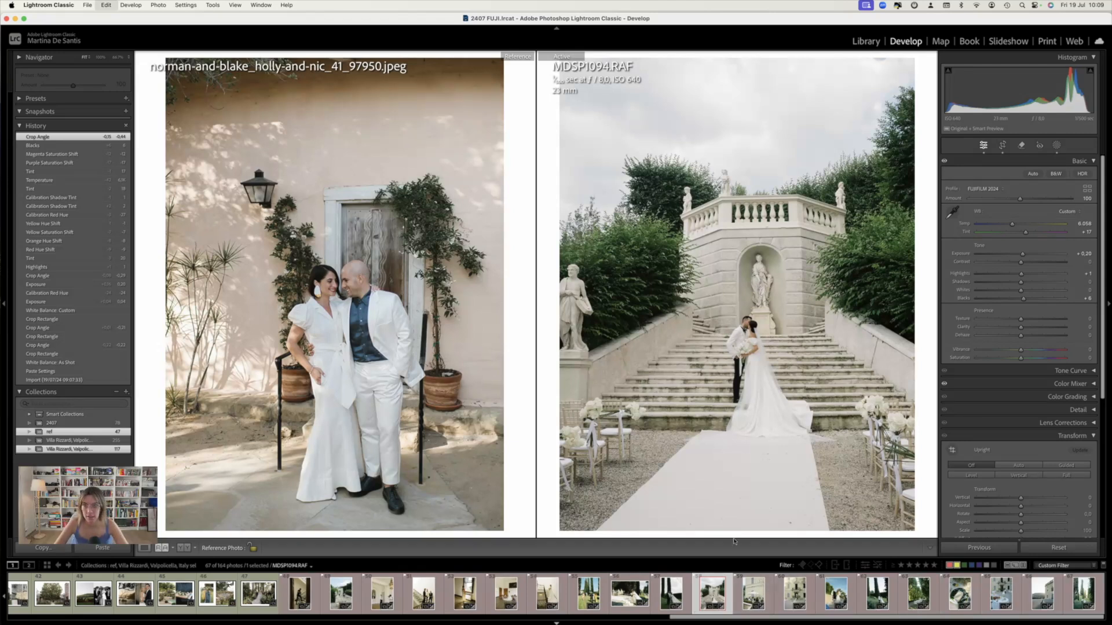
{"action": "key", "text": "super+shift+c"}
{"action": "left_click", "coordinate": [685, 140]}
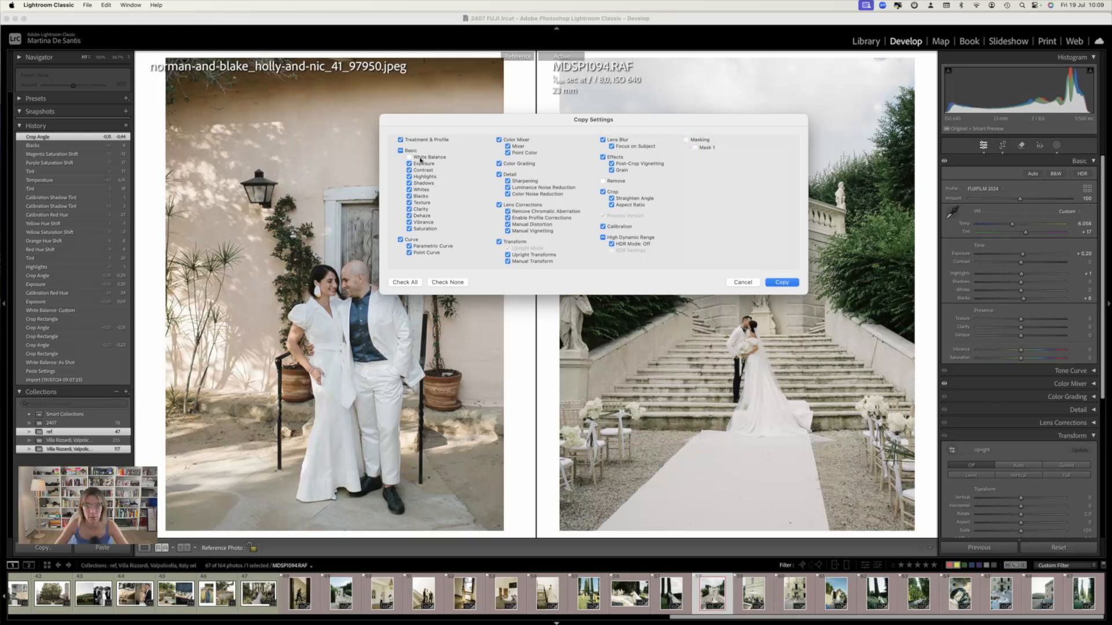
{"action": "left_click", "coordinate": [776, 283]}
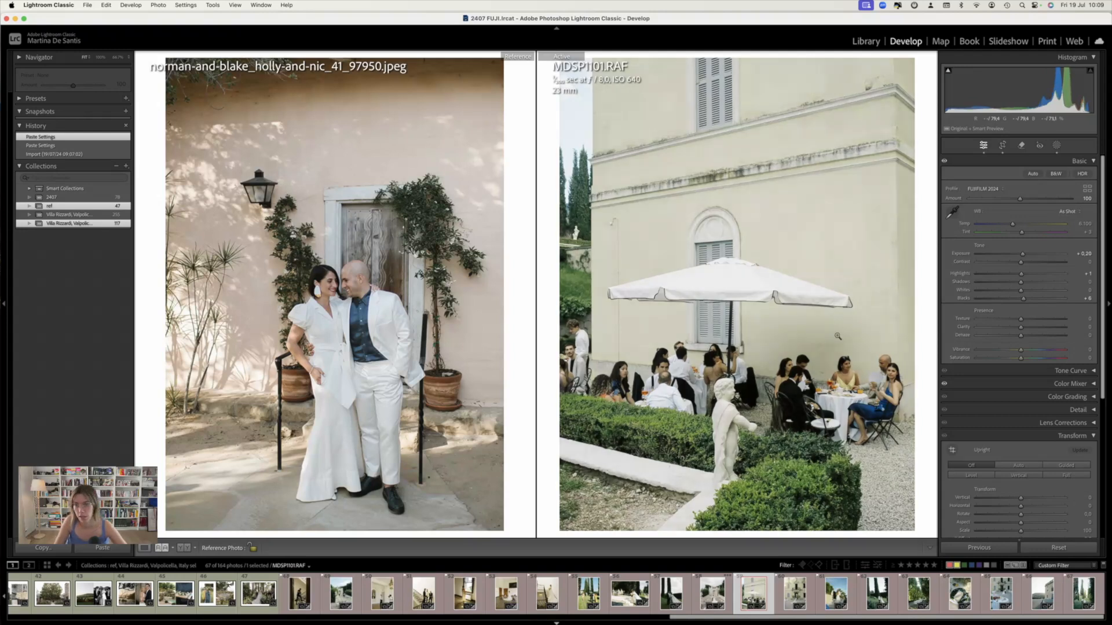
Reposition the villa terrace photo lower in its crop frame, straighten it slightly, and set the shadows to -7
{"action": "key", "text": "r"}
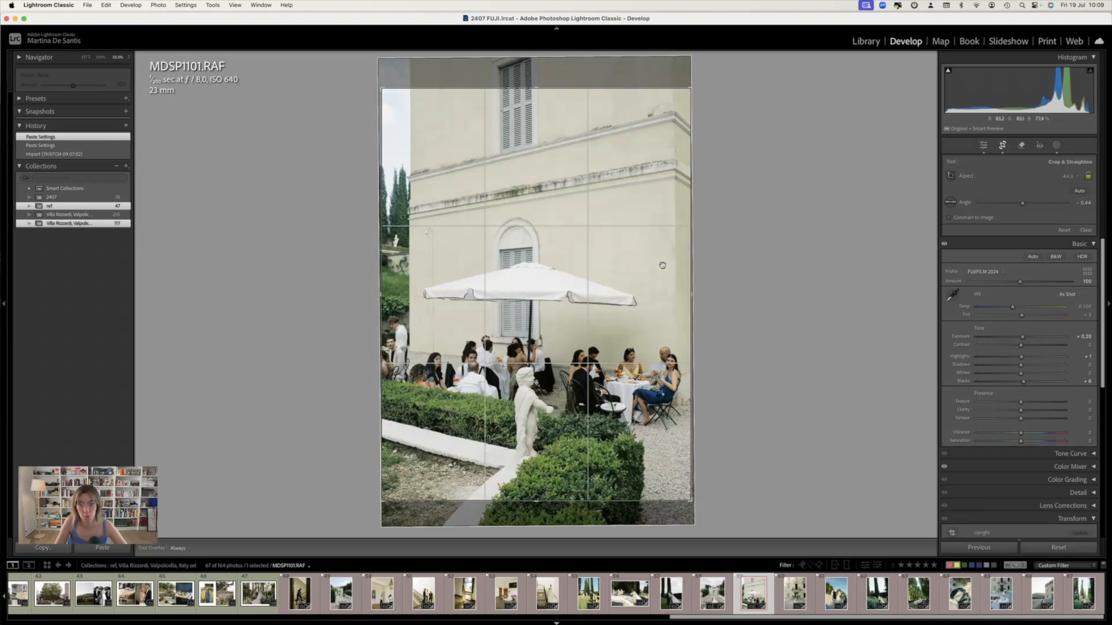
{"action": "left_click_drag", "start_coordinate": [553, 278], "coordinate": [552, 268]}
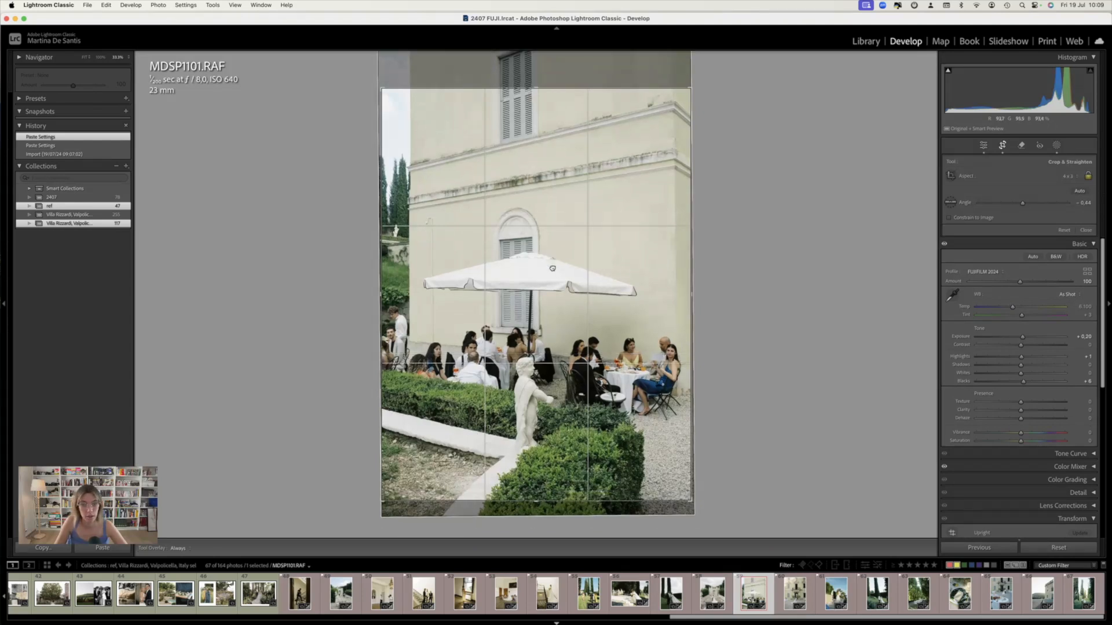
{"action": "left_click_drag", "start_coordinate": [552, 269], "coordinate": [553, 262]}
{"action": "left_click_drag", "start_coordinate": [899, 302], "coordinate": [899, 302]}
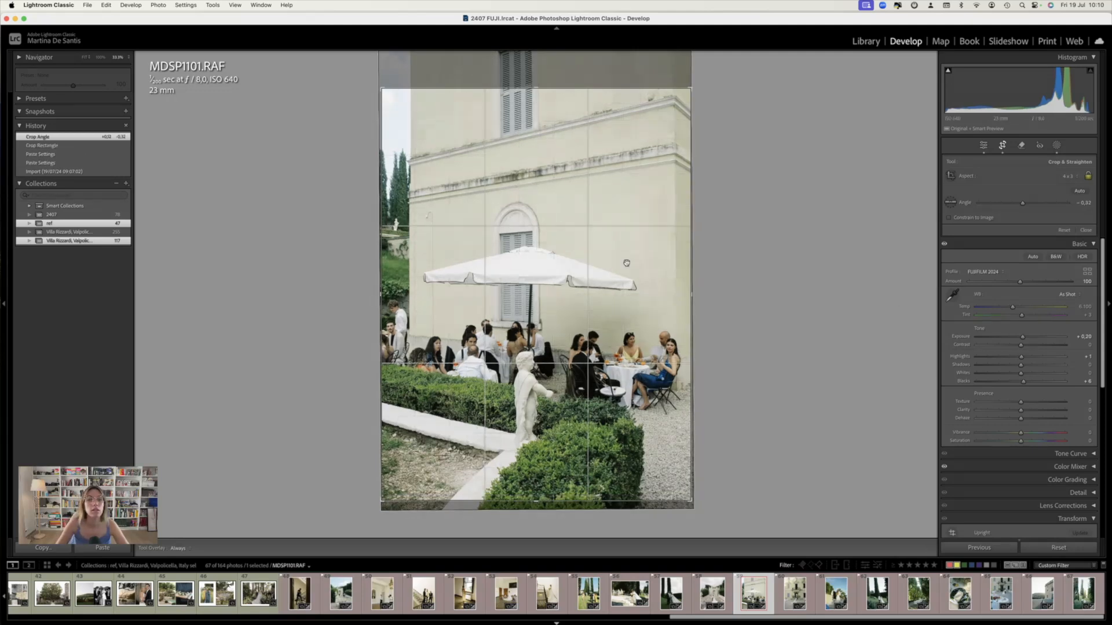
{"action": "left_click_drag", "start_coordinate": [592, 256], "coordinate": [591, 252]}
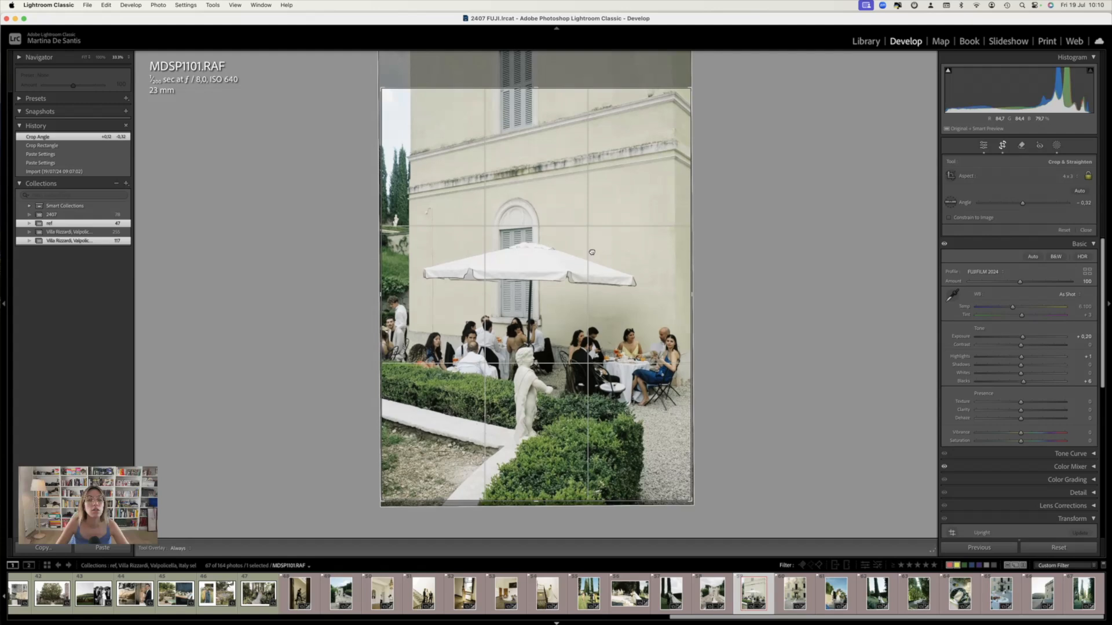
{"action": "key", "text": "r"}
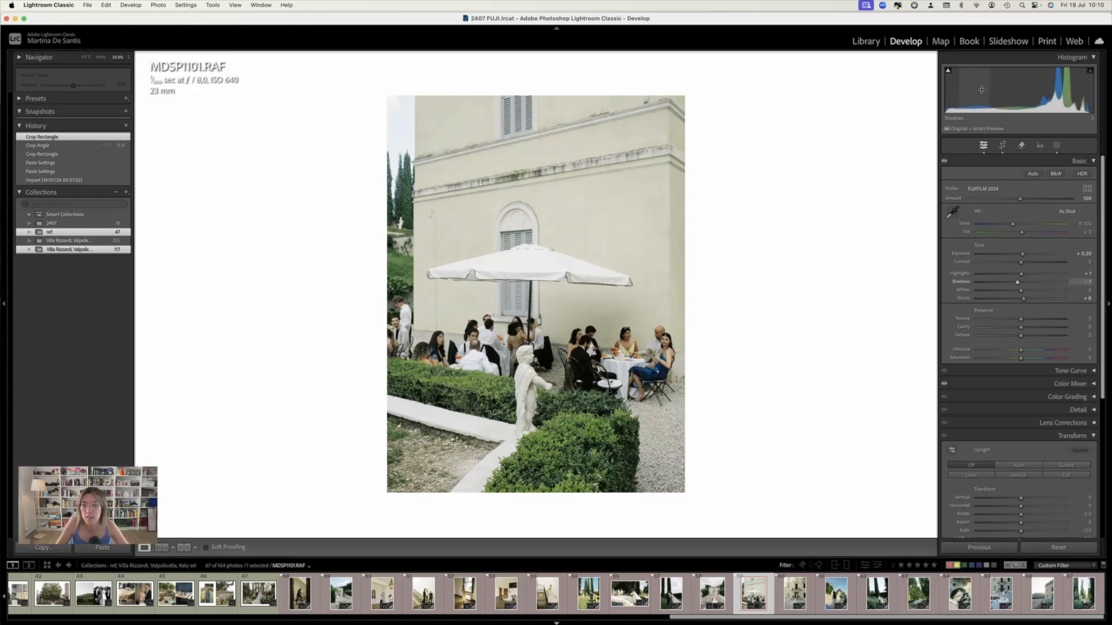
{"action": "key", "text": "shift+r"}
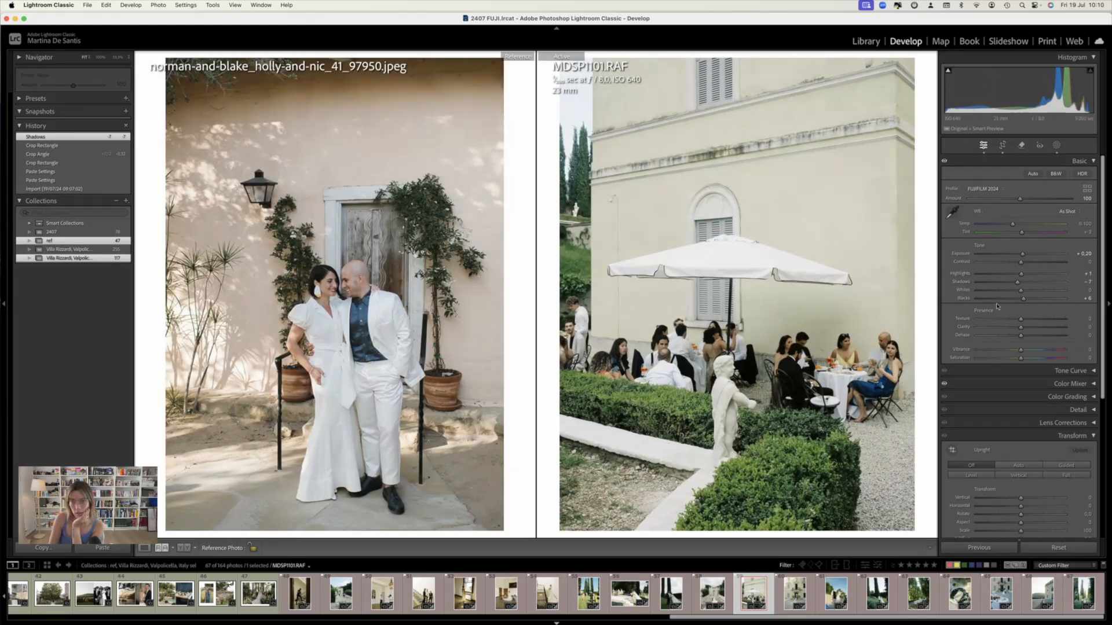
Try the Auto white balance on the villa terrace photo, and undo it
{"action": "left_click", "coordinate": [1066, 211]}
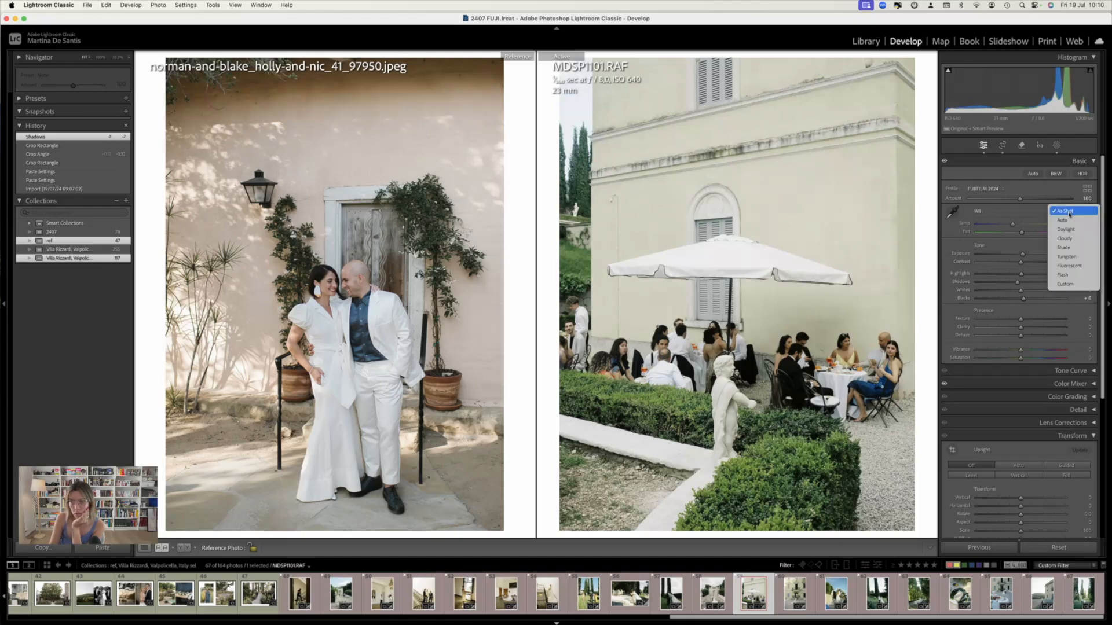
{"action": "key", "text": "Return"}
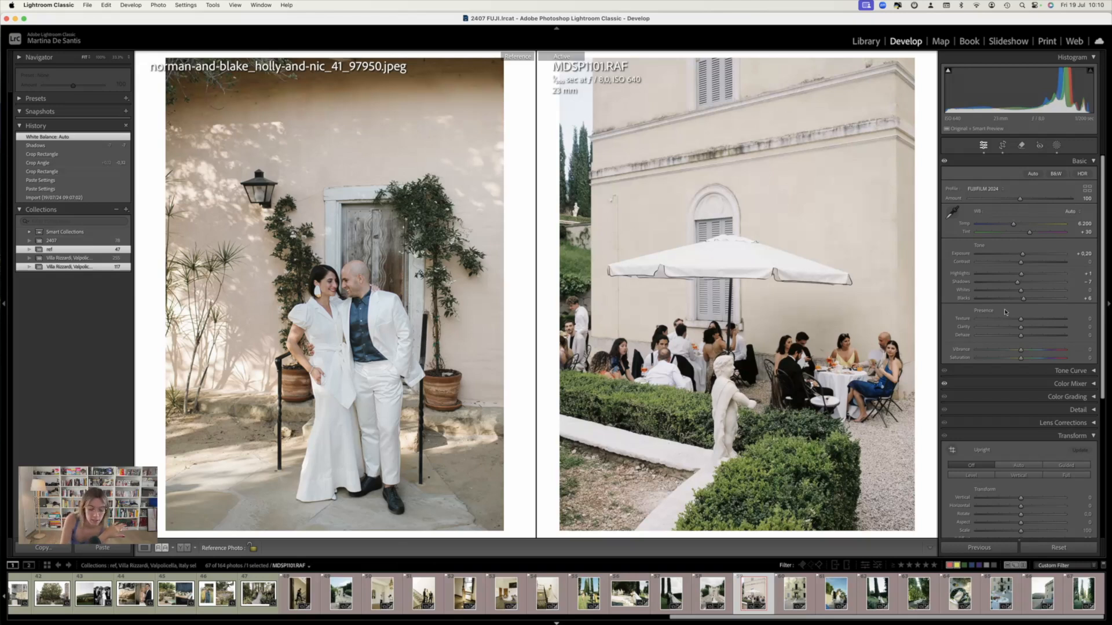
{"action": "key", "text": "super+z"}
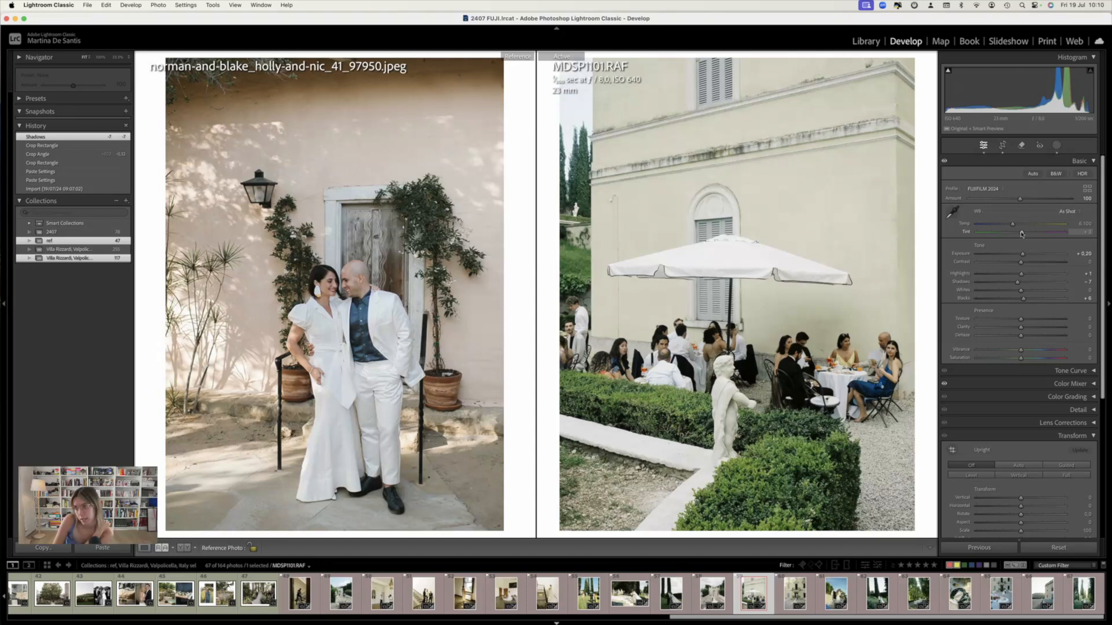
Set the villa terrace photo's tint to +20 and exposure to +0.18, and warm its temperature slightly
{"action": "left_click_drag", "start_coordinate": [1025, 233], "coordinate": [1022, 255]}
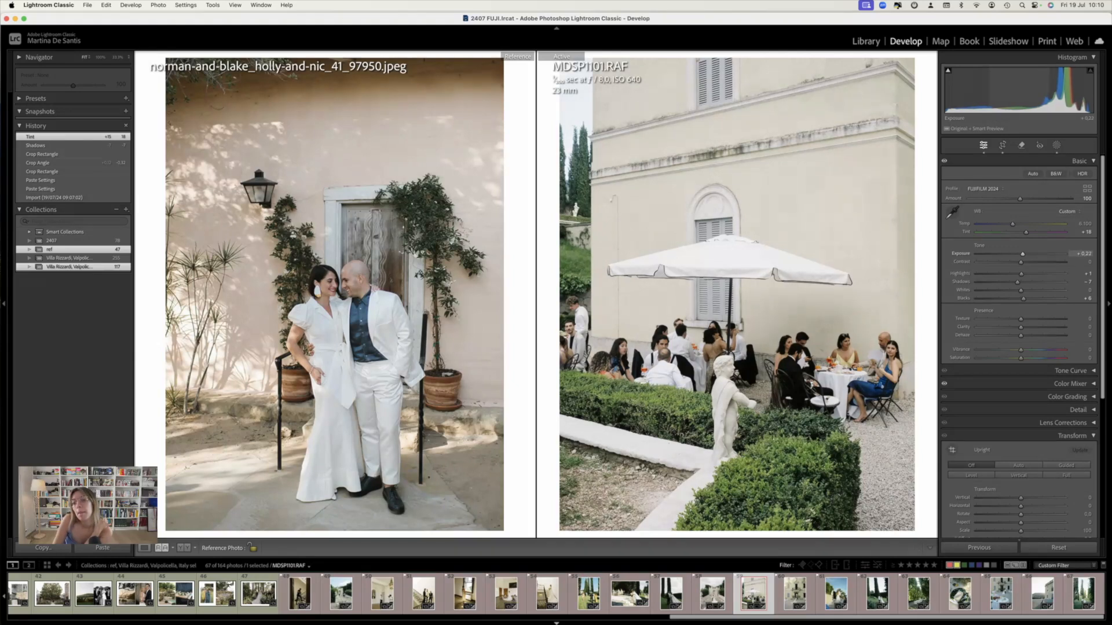
{"action": "left_click_drag", "start_coordinate": [1023, 253], "coordinate": [1012, 224]}
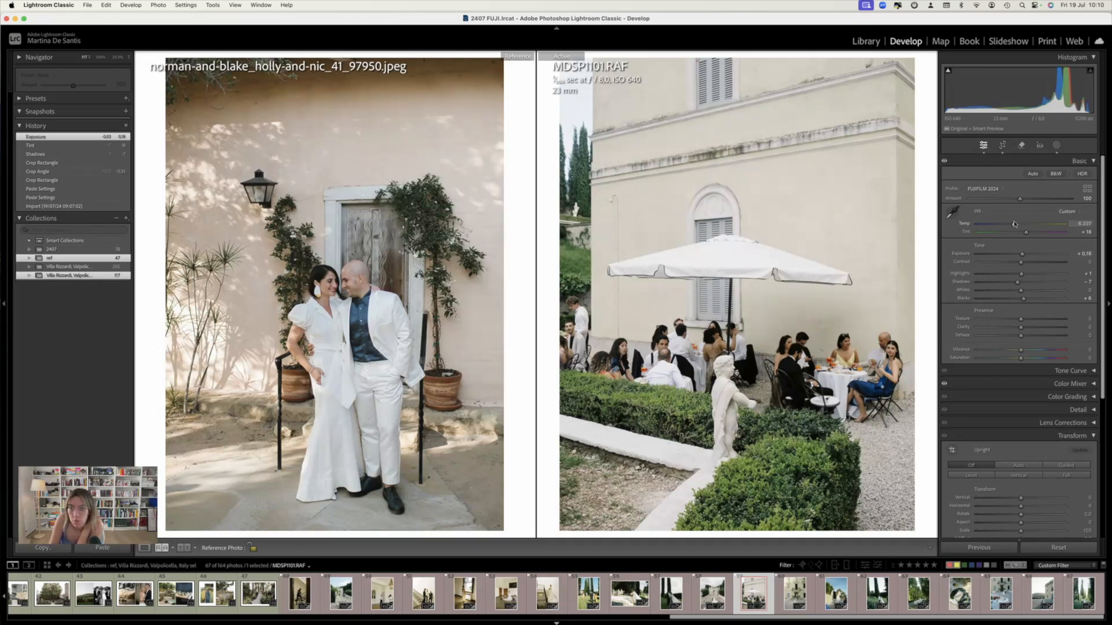
{"action": "left_click_drag", "start_coordinate": [1014, 224], "coordinate": [1027, 232]}
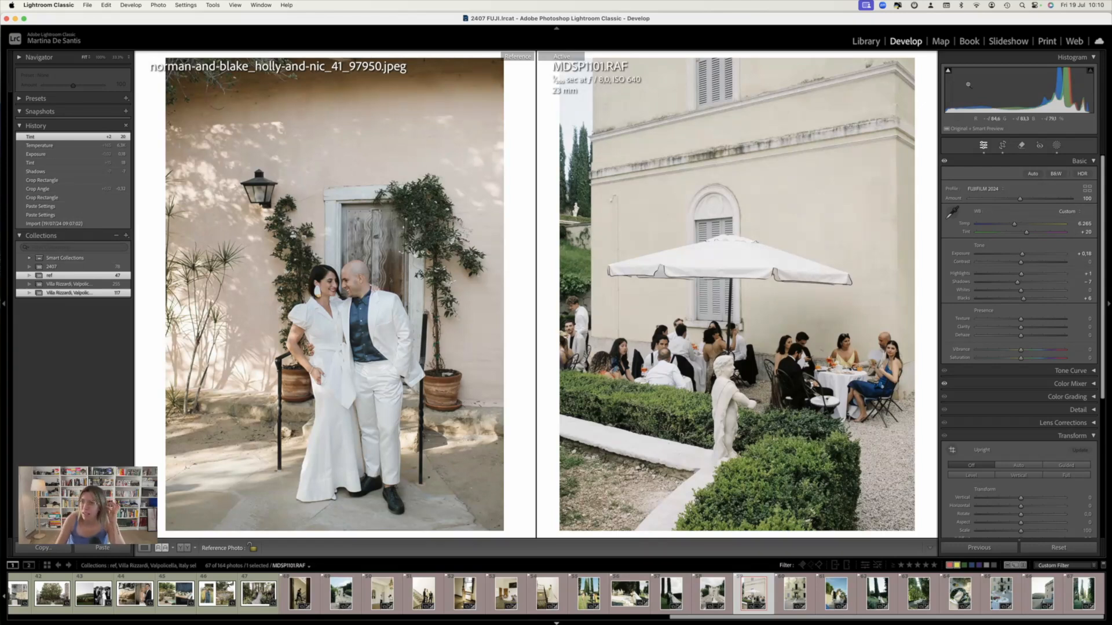
Add a radial gradient mask over the seated guests with Blacks at 14, and compare the photo before and after
{"action": "key", "text": "shift+m"}
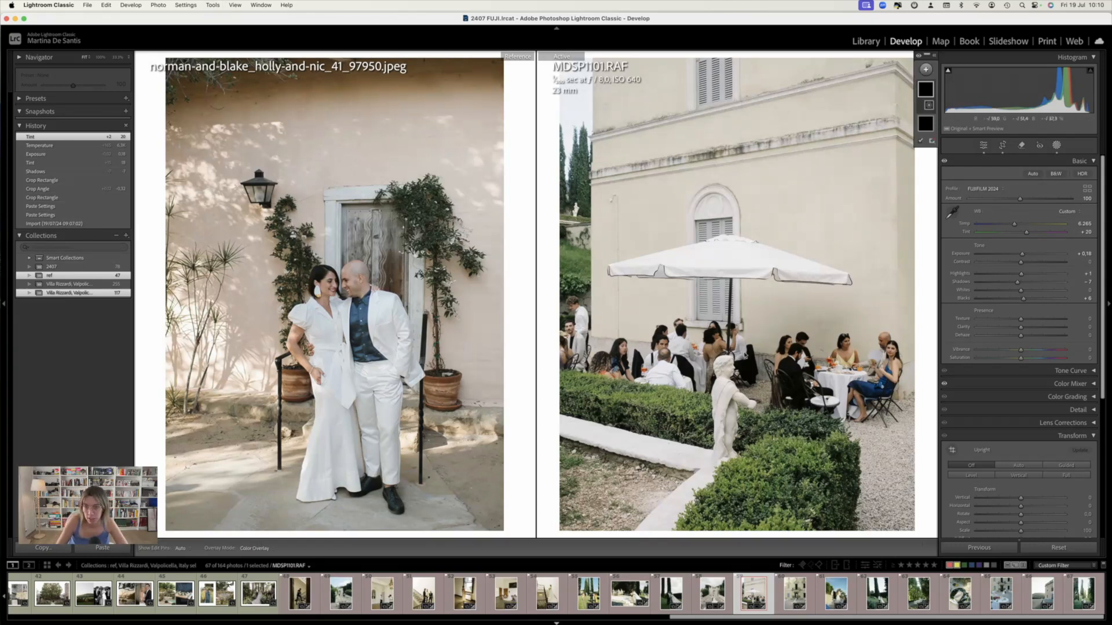
{"action": "left_click_drag", "start_coordinate": [599, 306], "coordinate": [899, 407]}
{"action": "left_click_drag", "start_coordinate": [744, 353], "coordinate": [752, 360]}
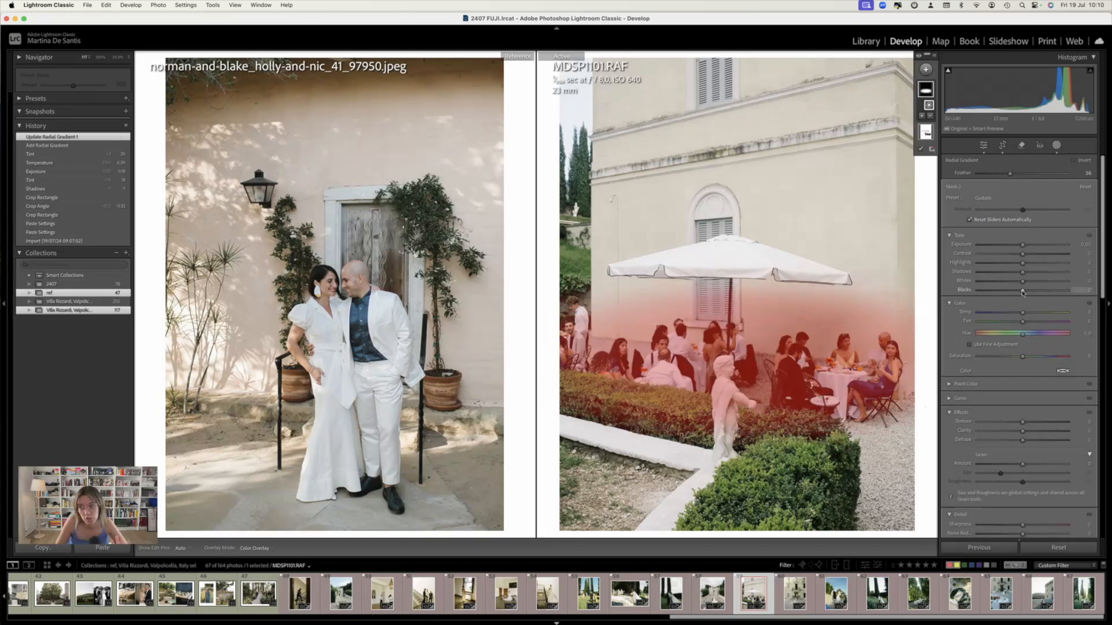
{"action": "left_click_drag", "start_coordinate": [1022, 290], "coordinate": [1028, 292]}
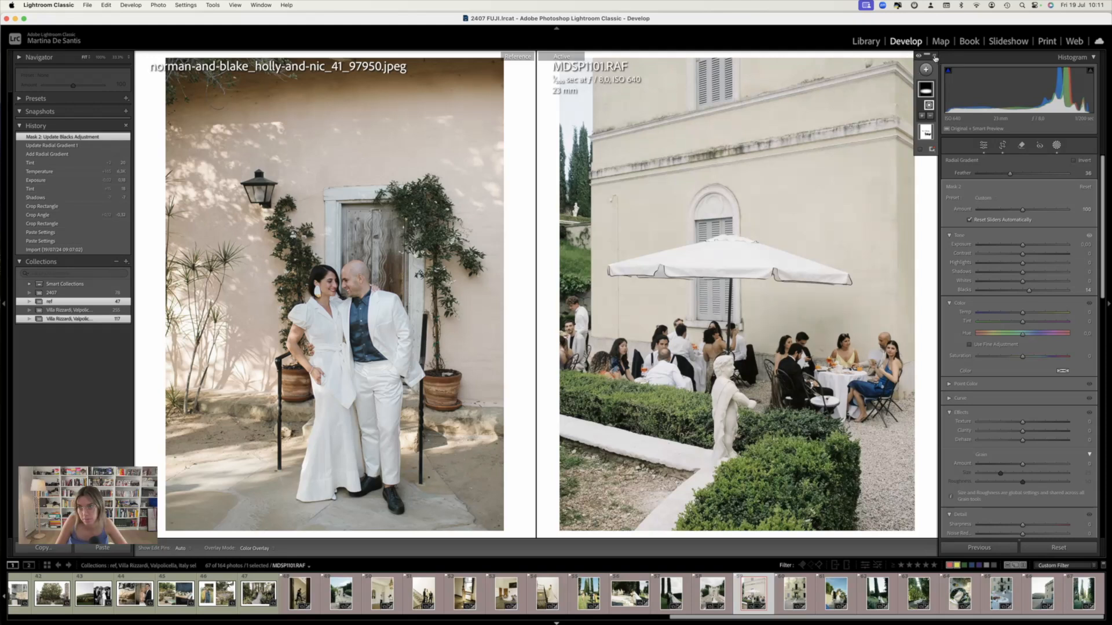
{"action": "left_click", "coordinate": [934, 57]}
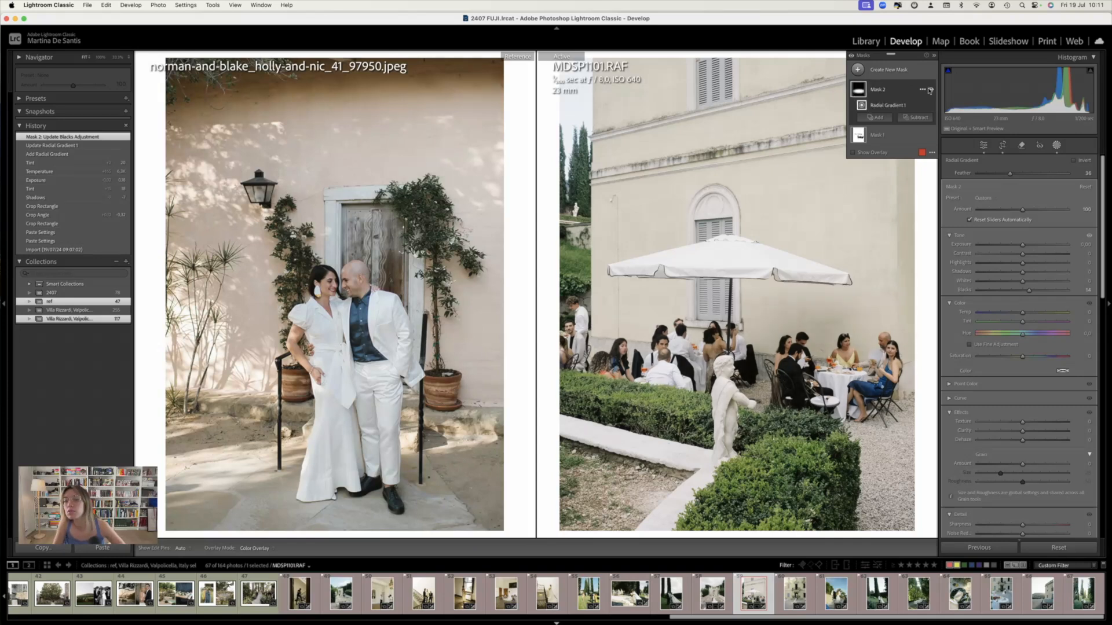
{"action": "key", "text": "Escape"}
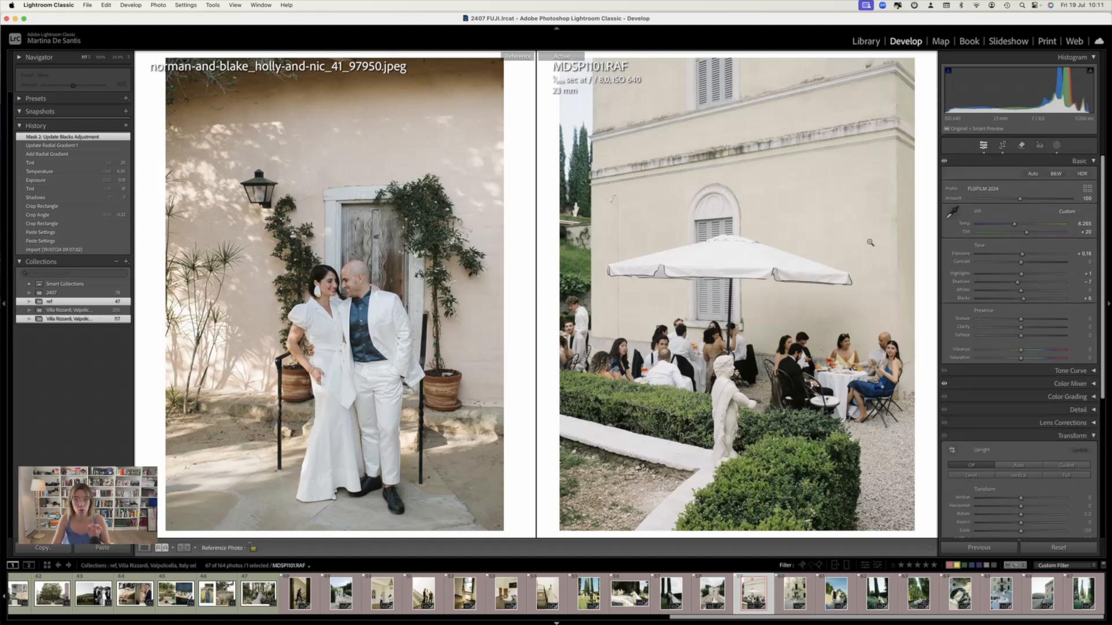
{"action": "key", "text": "backslash"}
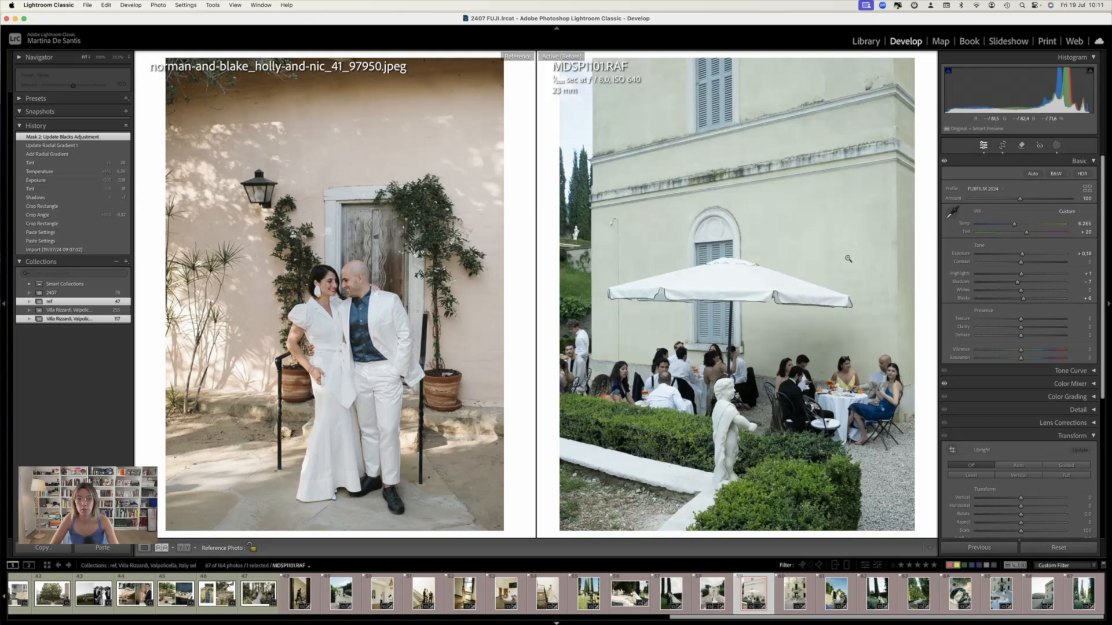
{"action": "key", "text": "backslash"}
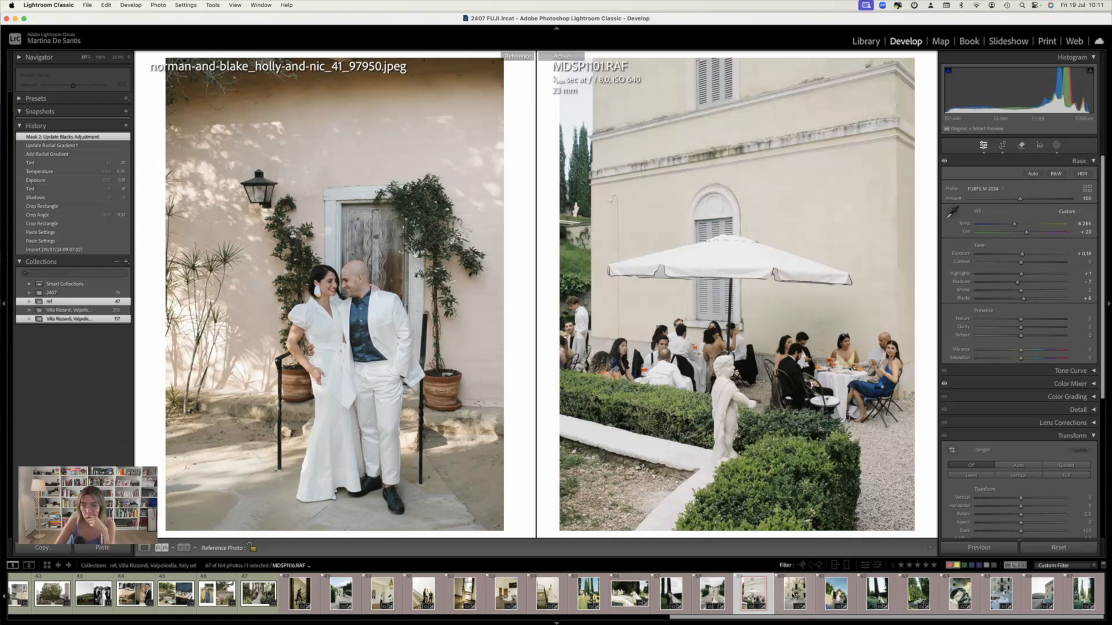
Open the kissing couple photo MDSP1116.RAF and apply Auto white balance and the Level upright correction
{"action": "left_click", "coordinate": [794, 594]}
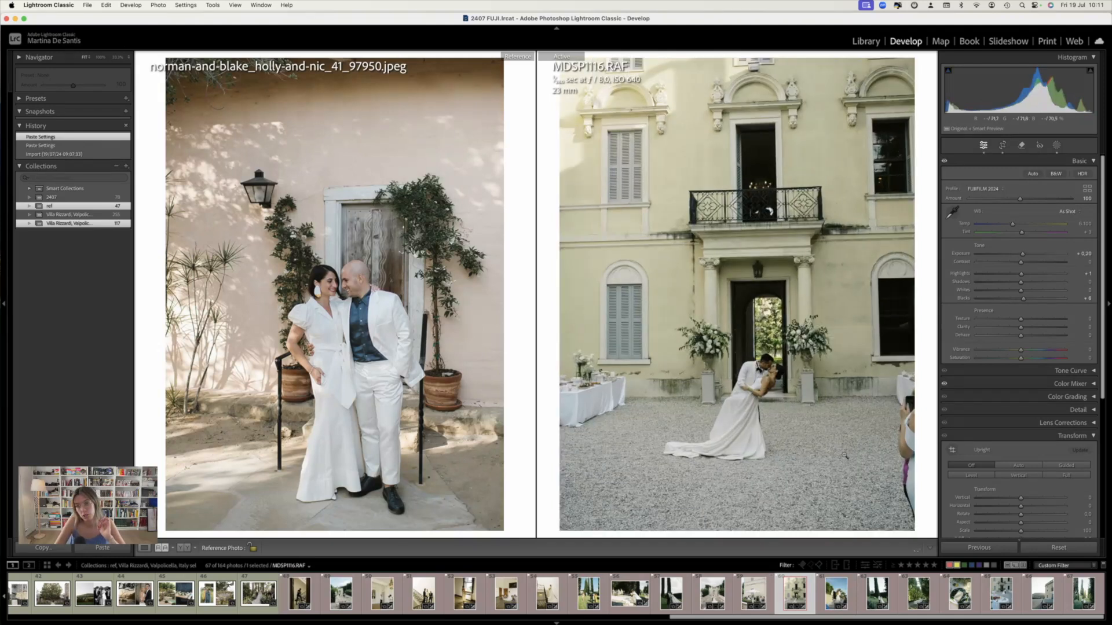
{"action": "left_click", "coordinate": [1072, 212]}
{"action": "left_click", "coordinate": [1072, 220]}
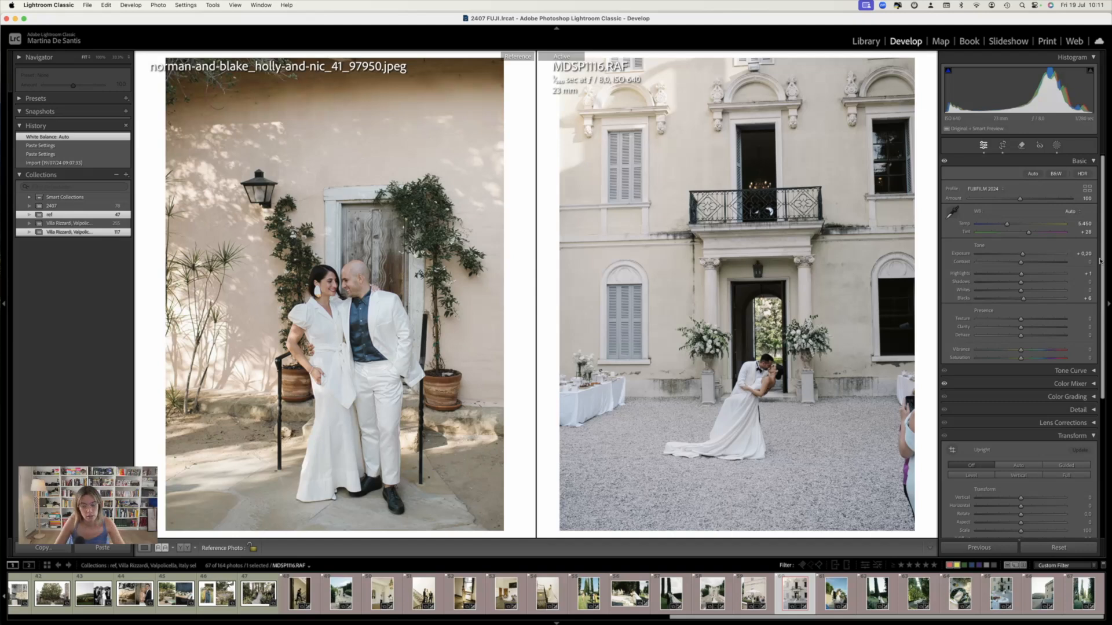
{"action": "key", "text": "super+z"}
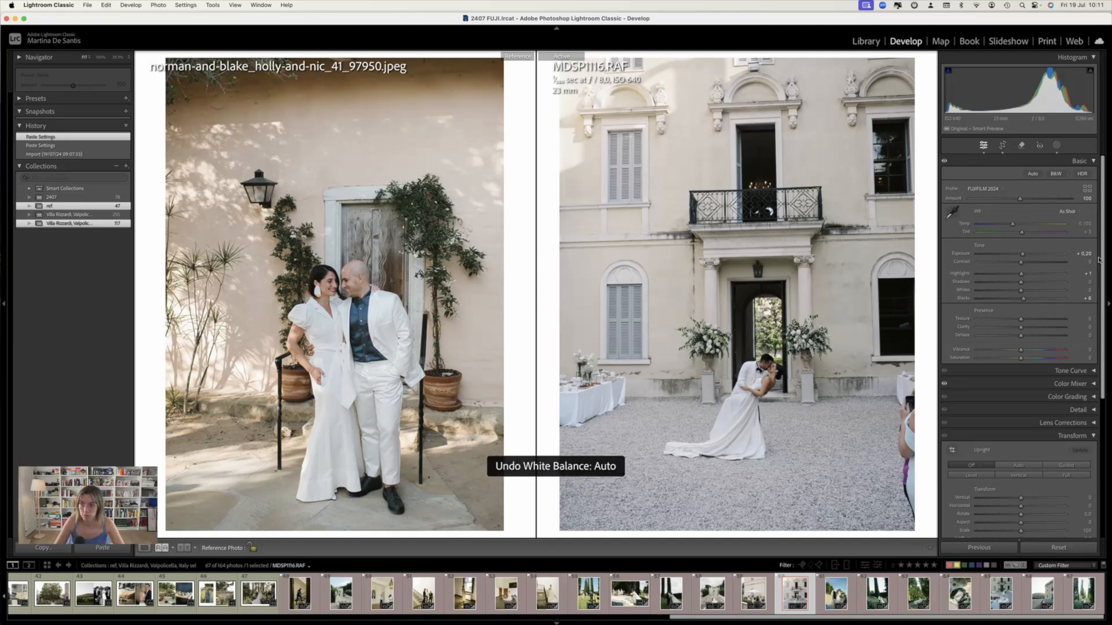
{"action": "left_click", "coordinate": [1067, 211]}
{"action": "left_click", "coordinate": [1067, 212]}
{"action": "left_click", "coordinate": [1067, 212]}
{"action": "left_click", "coordinate": [1068, 220]}
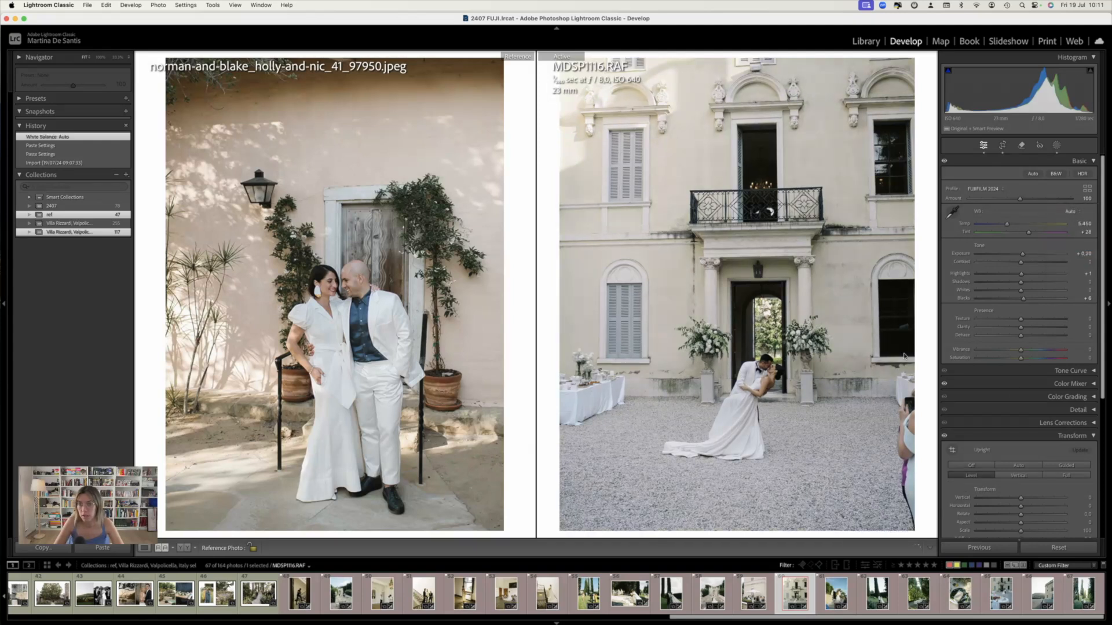
Straighten the kissing couple photo slightly and crop it tighter around the facade, excluding the guest at the edge
{"action": "key", "text": "r"}
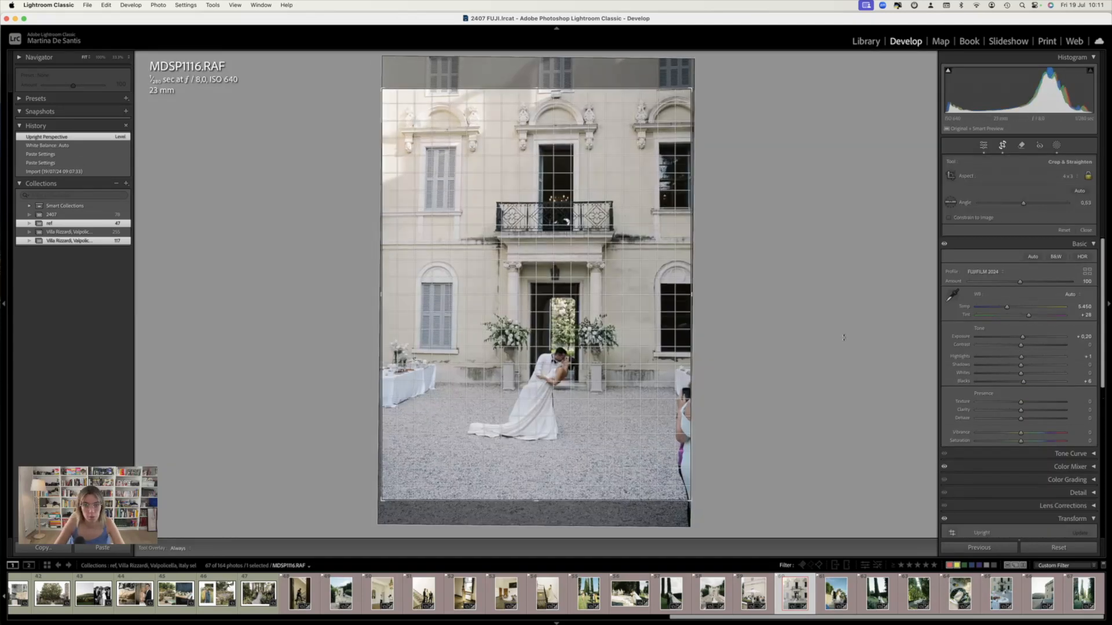
{"action": "left_click_drag", "start_coordinate": [554, 99], "coordinate": [551, 109]}
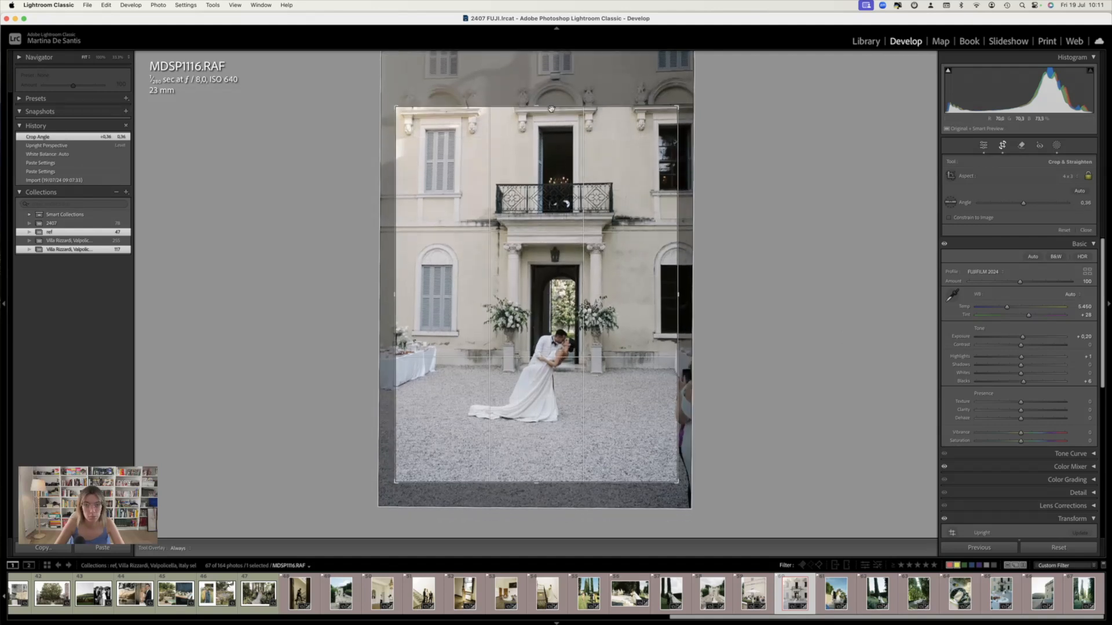
{"action": "left_click_drag", "start_coordinate": [552, 229], "coordinate": [554, 236]}
{"action": "key", "text": "Return"}
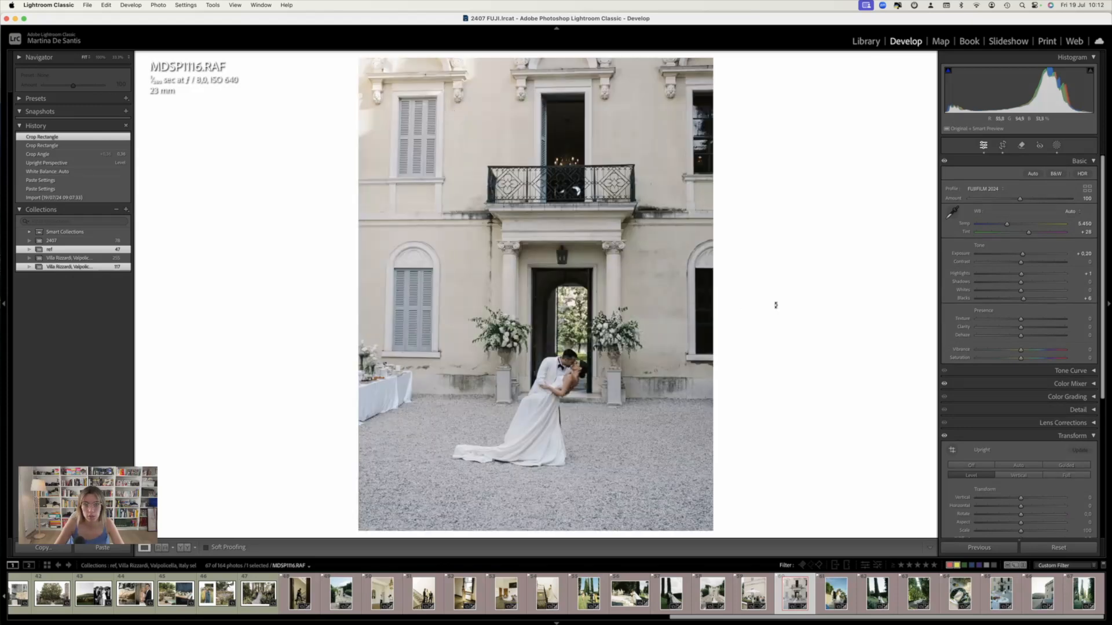
{"action": "key", "text": "r"}
{"action": "key", "text": "r"}
Set the photo's upright perspective correction to Auto, comparing it with Off, and return to the reference comparison
{"action": "left_click", "coordinate": [1026, 467]}
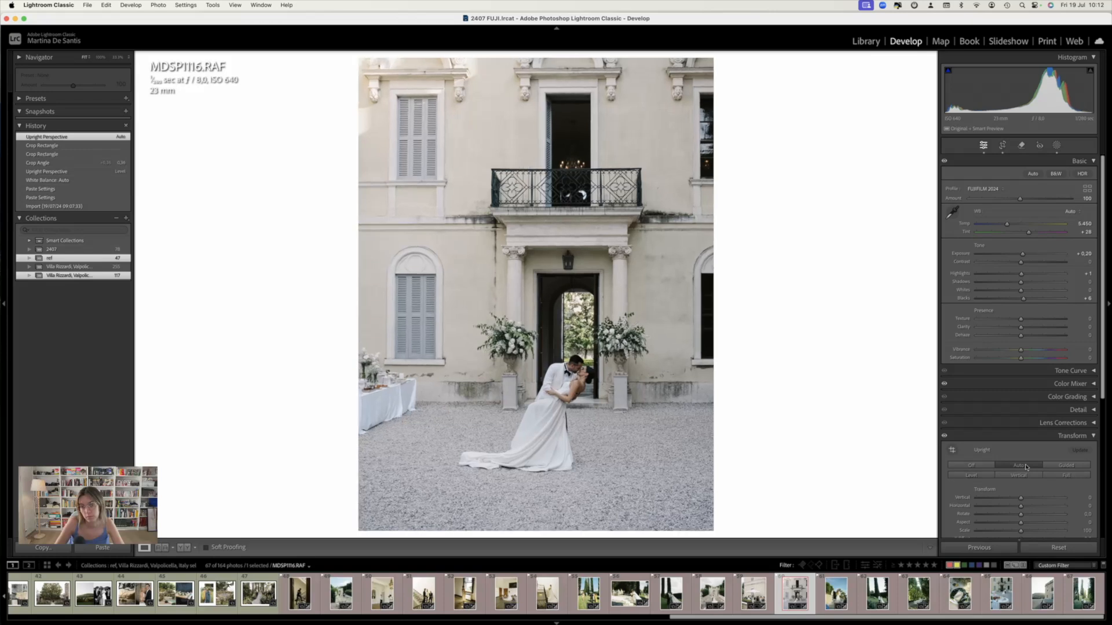
{"action": "left_click", "coordinate": [984, 467]}
{"action": "left_click", "coordinate": [1010, 468]}
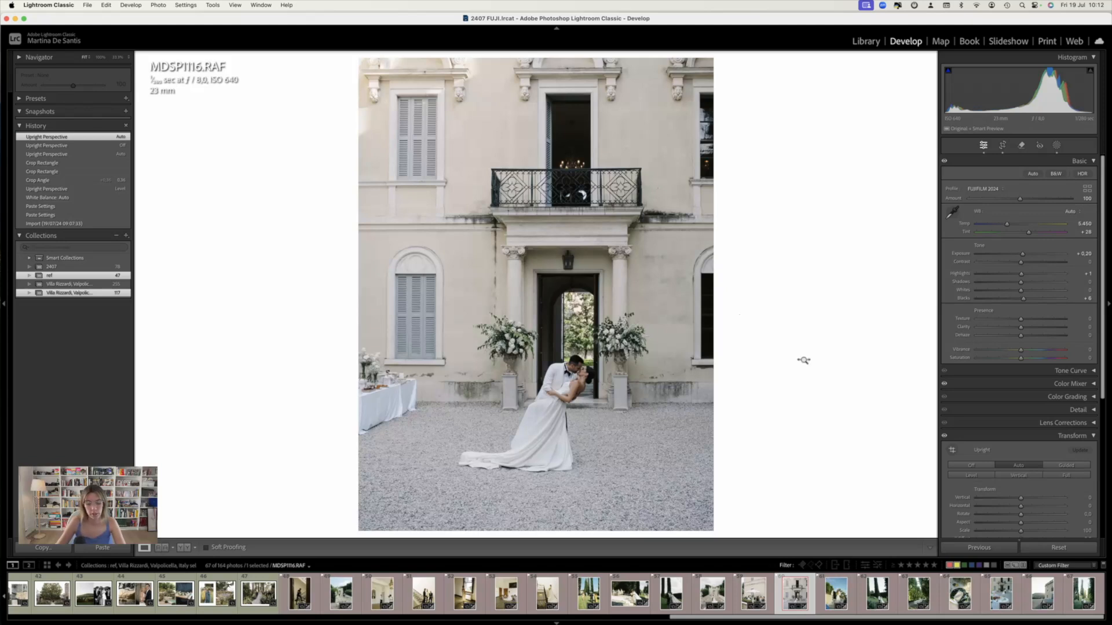
{"action": "key", "text": "shift+r"}
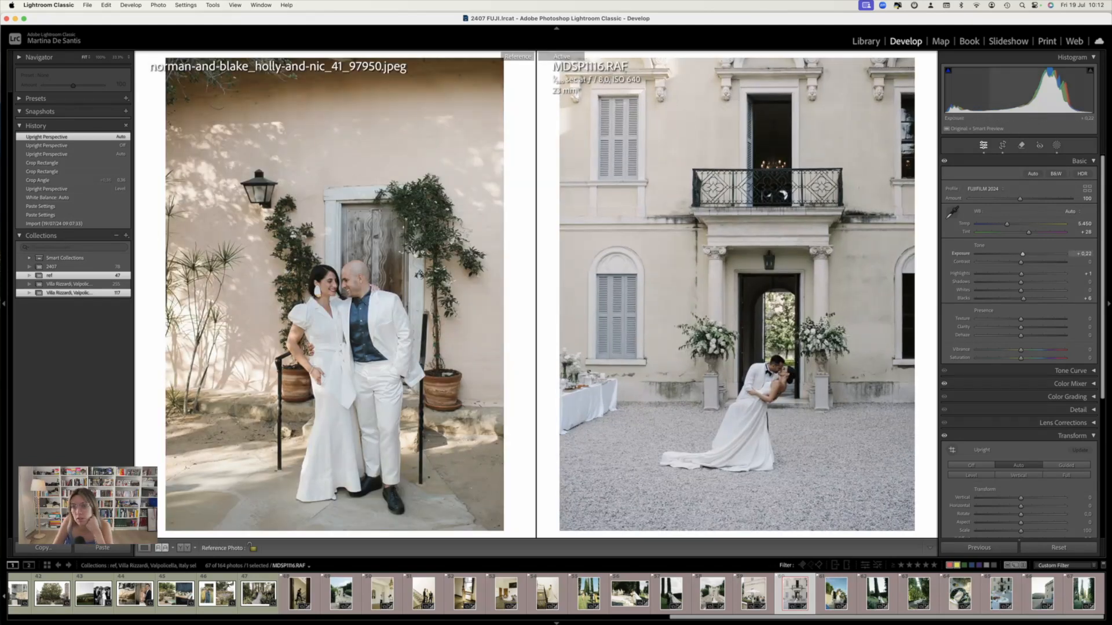
Sample the white balance from the bride's dress, refine the temperature to 6,075, and raise the exposure slightly
{"action": "left_click_drag", "start_coordinate": [1006, 224], "coordinate": [1010, 225]}
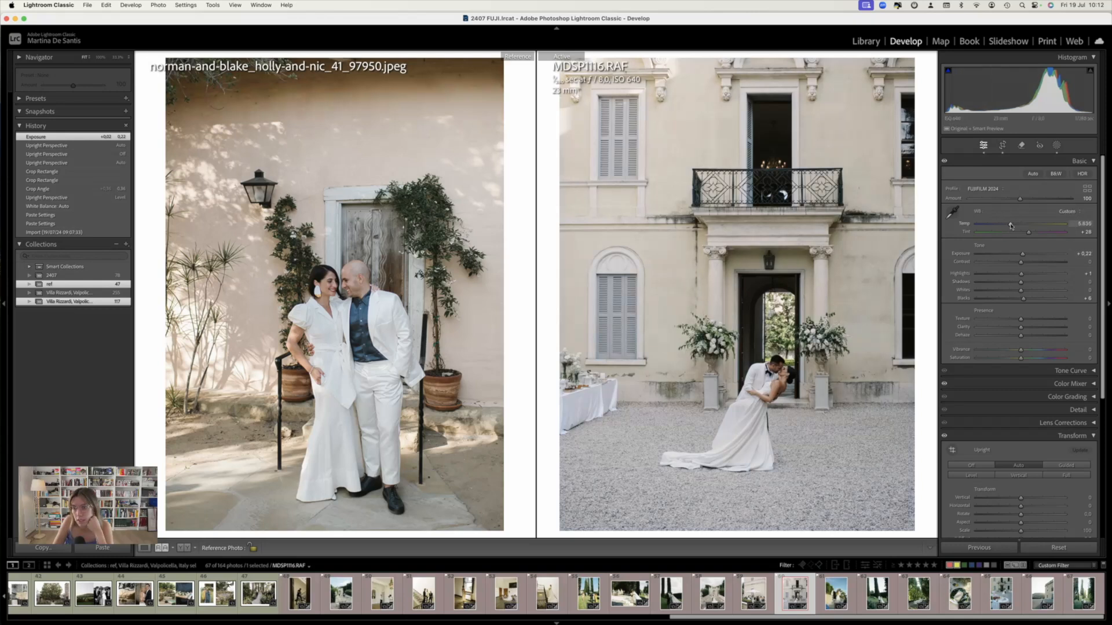
{"action": "left_click", "coordinate": [951, 212]}
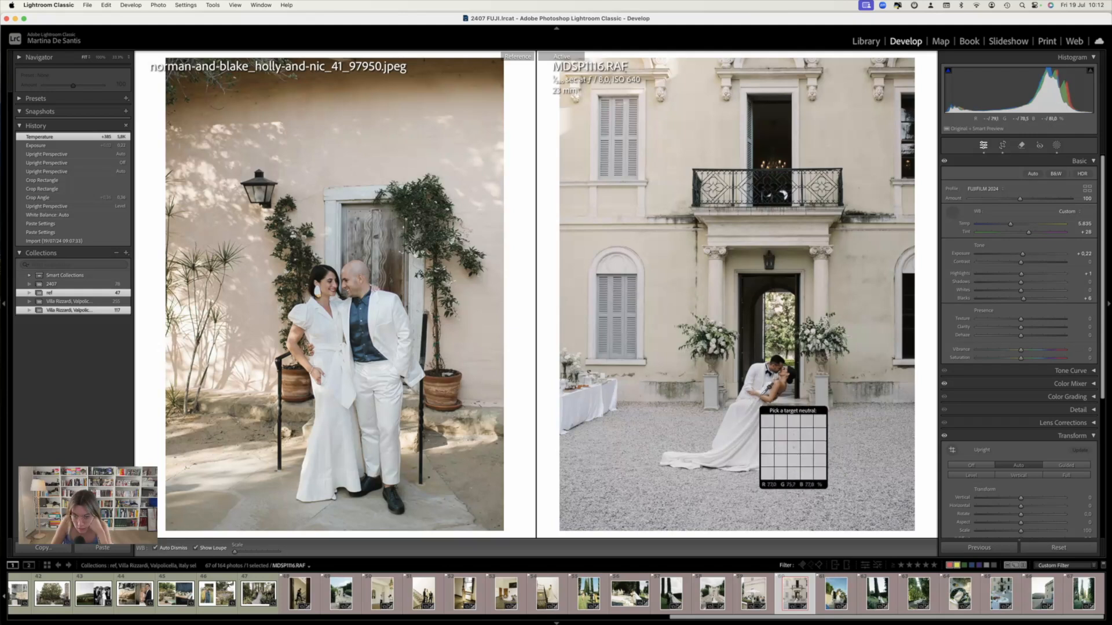
{"action": "left_click", "coordinate": [748, 405]}
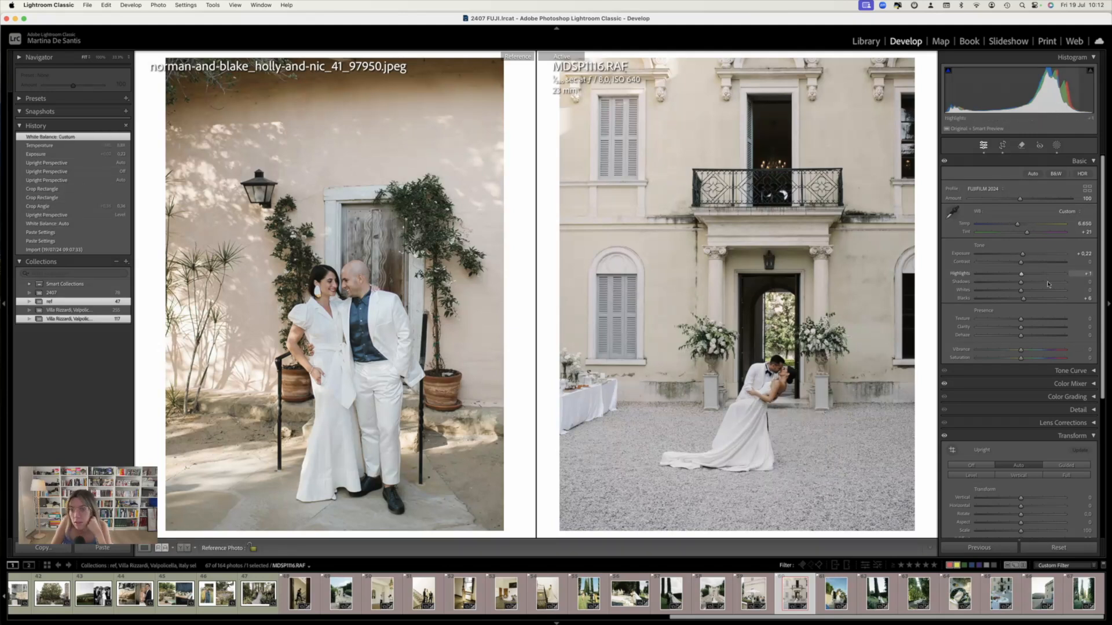
{"action": "mouse_move", "coordinate": [1017, 224]}
{"action": "left_mouse_down"}
{"action": "mouse_move", "coordinate": [1023, 254]}
{"action": "mouse_move", "coordinate": [1013, 226]}
{"action": "left_mouse_up"}
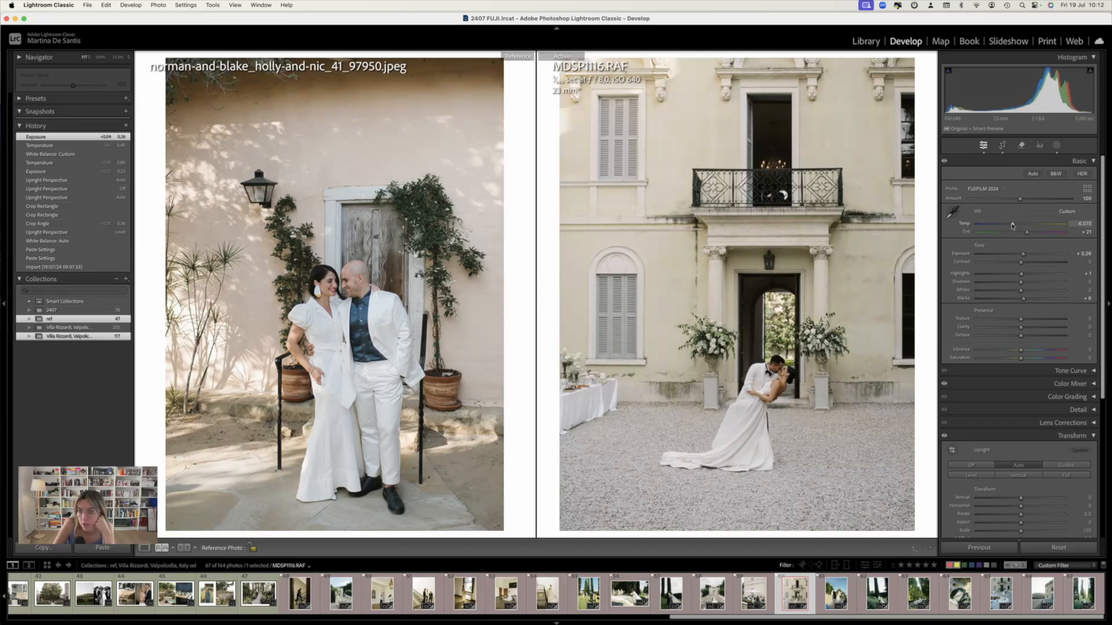
{"action": "left_click_drag", "start_coordinate": [1012, 226], "coordinate": [1013, 226]}
Add a diagonal linear gradient mask from the lower gravel across the facade, with exposure 0.31 and lifted blacks
{"action": "key", "text": "shift+w"}
{"action": "key", "text": "m"}
{"action": "left_click_drag", "start_coordinate": [877, 482], "coordinate": [713, 259]}
{"action": "left_click_drag", "start_coordinate": [1022, 277], "coordinate": [1031, 280]}
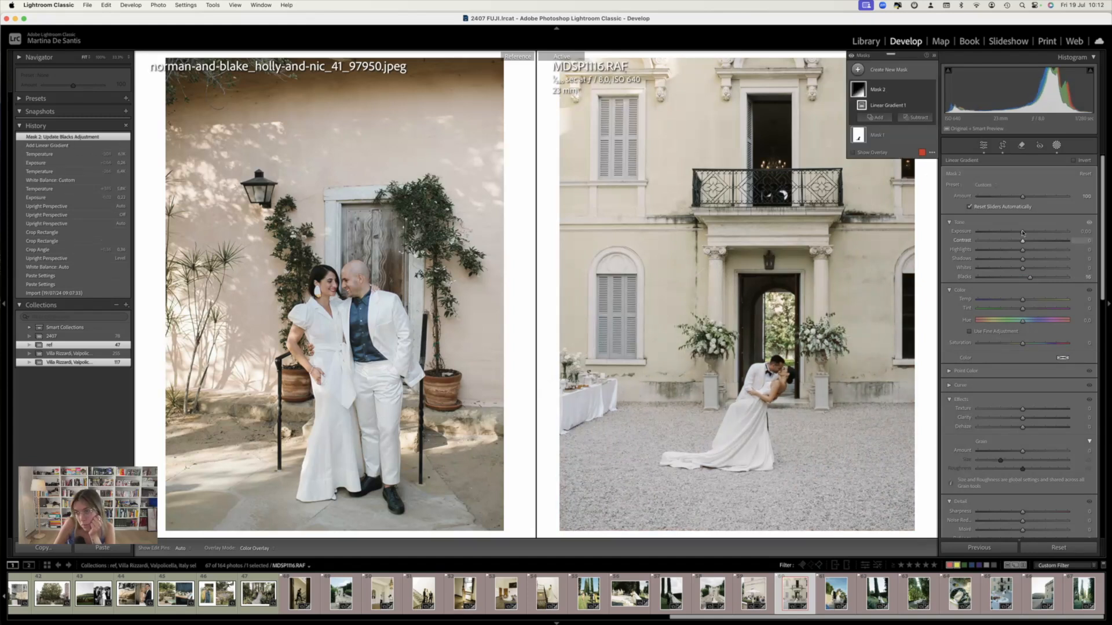
{"action": "left_click_drag", "start_coordinate": [1023, 233], "coordinate": [1027, 231]}
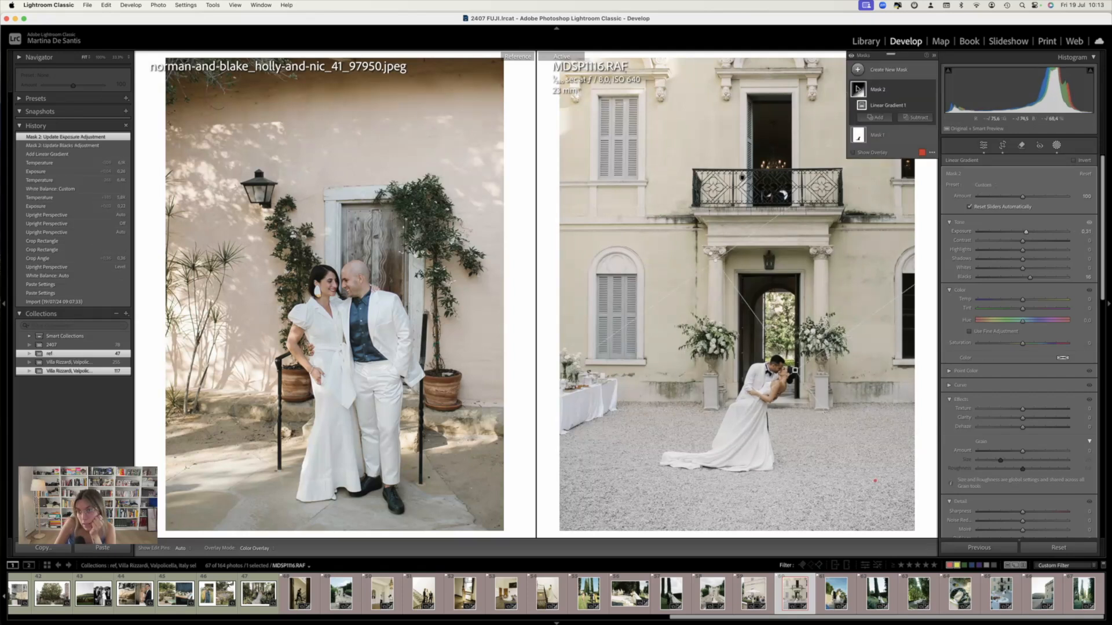
Reposition the linear gradient slightly toward the facade, increase the mask's amount, and leave masking
{"action": "left_click_drag", "start_coordinate": [795, 370], "coordinate": [776, 360]}
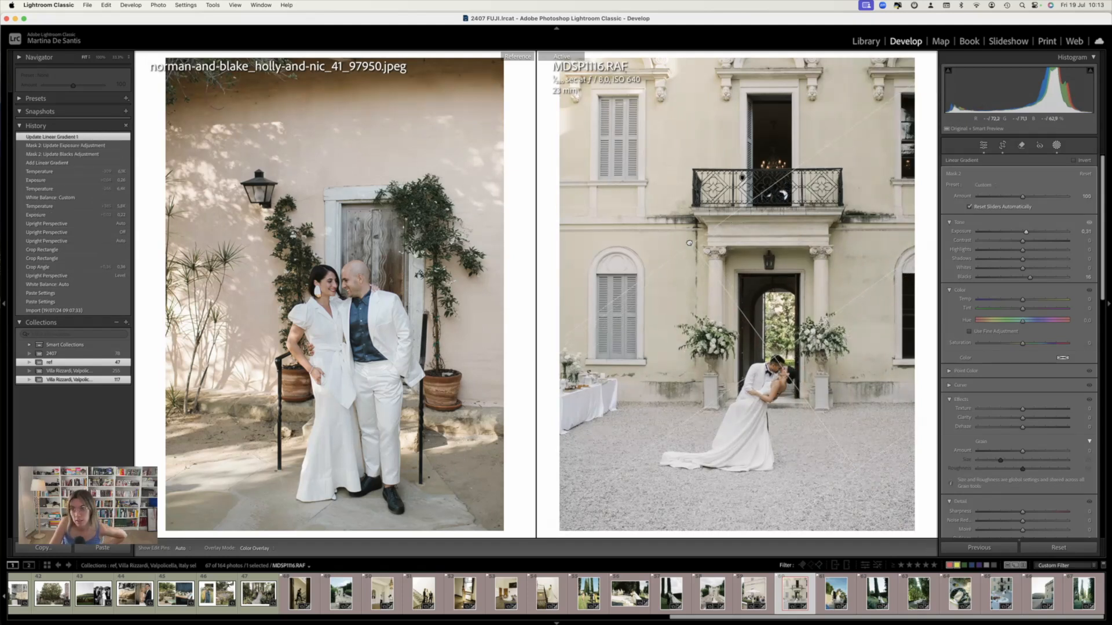
{"action": "left_click_drag", "start_coordinate": [687, 236], "coordinate": [687, 238]}
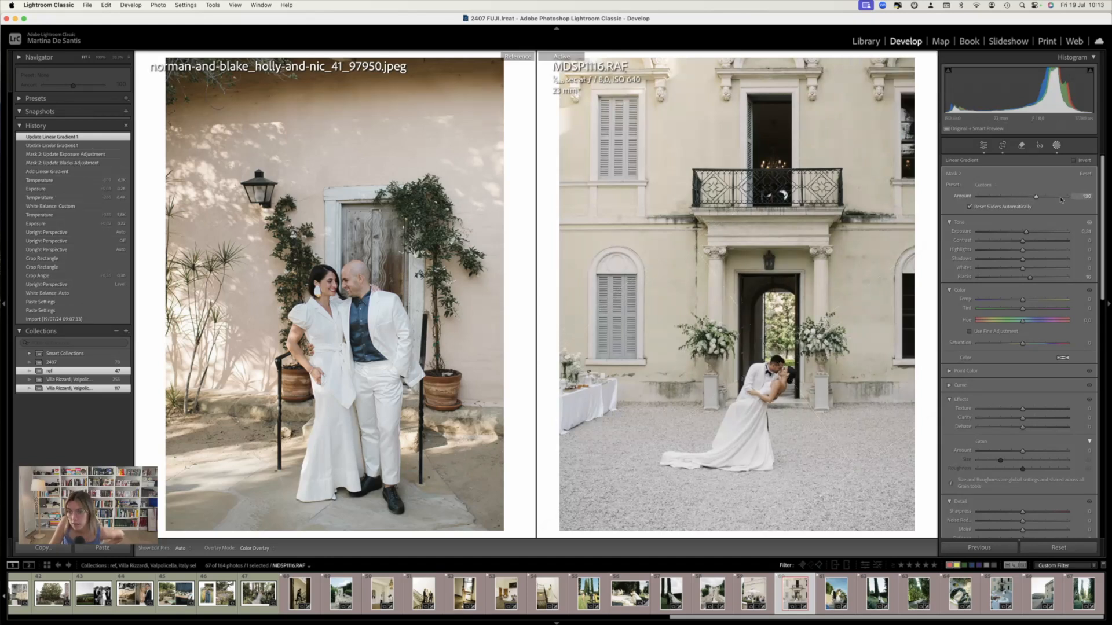
{"action": "mouse_move", "coordinate": [1022, 197]}
{"action": "left_mouse_down"}
{"action": "mouse_move", "coordinate": [978, 195]}
{"action": "mouse_move", "coordinate": [1031, 198]}
{"action": "left_mouse_up"}
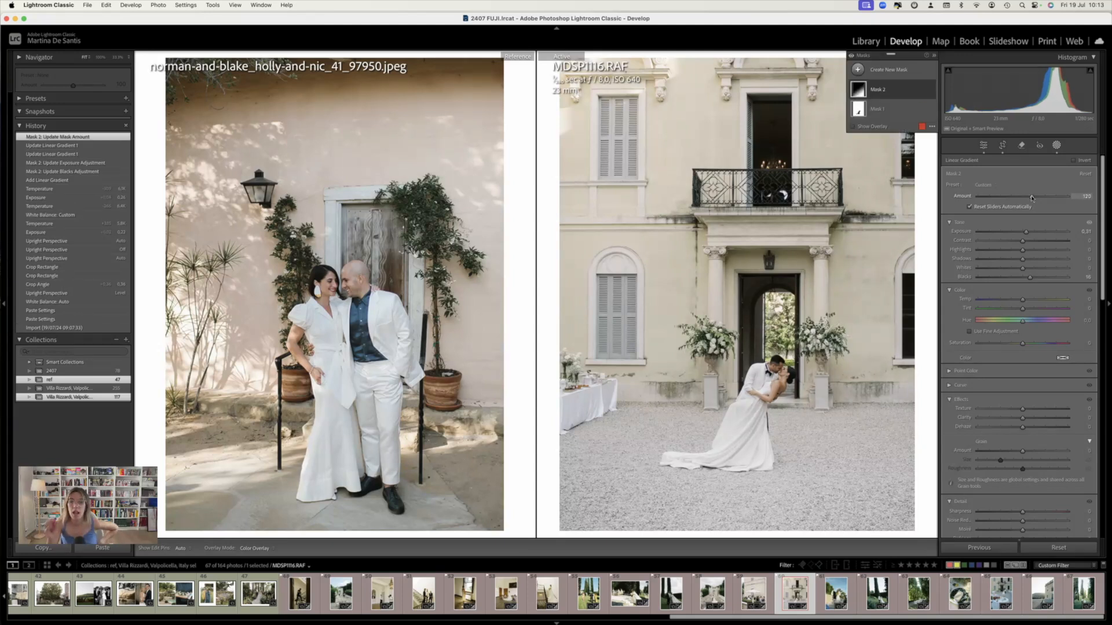
{"action": "key", "text": "shift+w"}
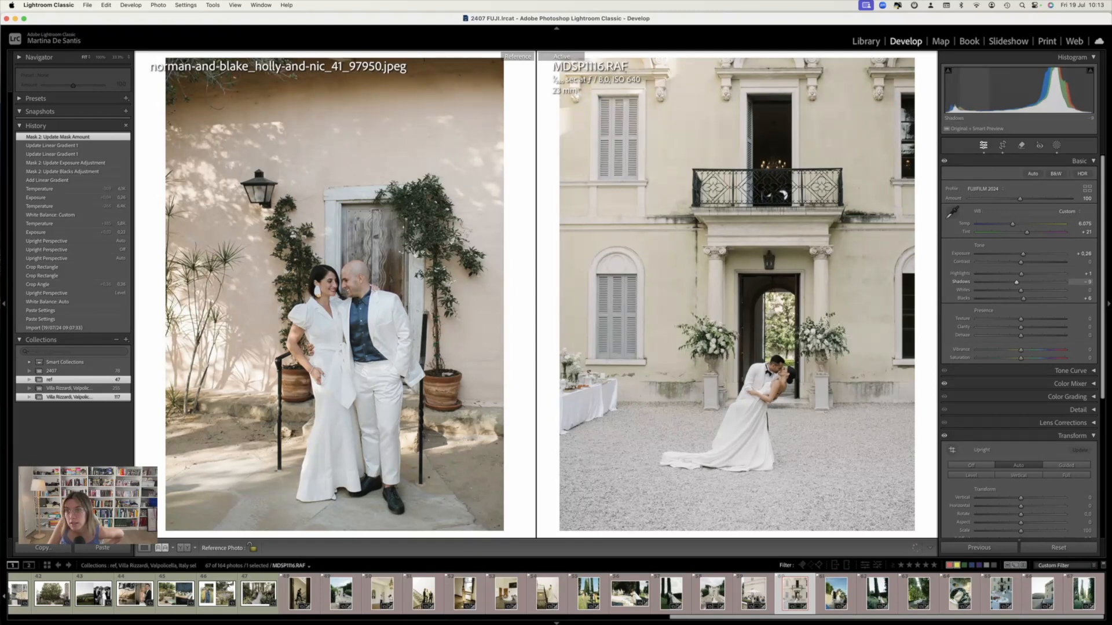
Set the shadows to -13, and match the temperature at 6,446 and a lower tint to the staircase photo MDSP1094.RAF as reference
{"action": "left_click_drag", "start_coordinate": [1015, 283], "coordinate": [1015, 283]}
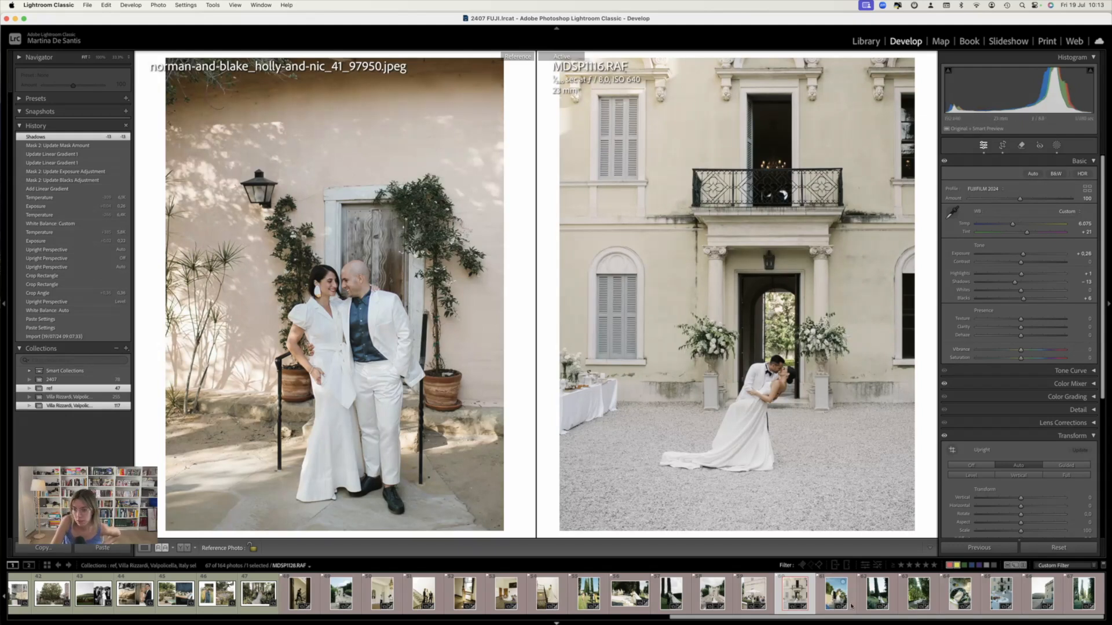
{"action": "left_click_drag", "start_coordinate": [712, 594], "coordinate": [435, 420]}
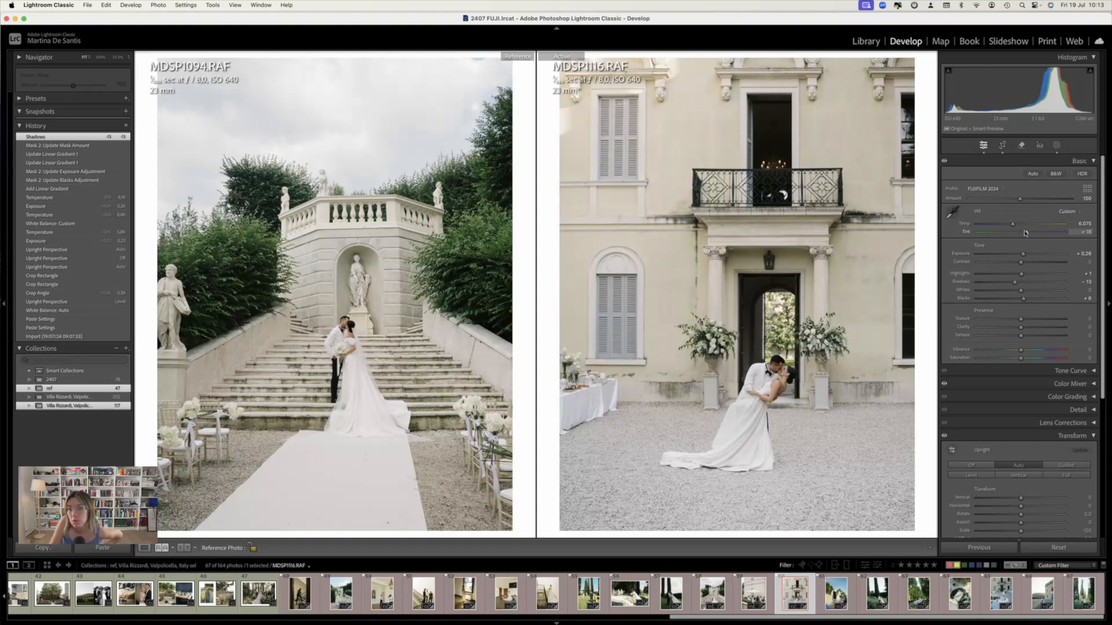
{"action": "key", "text": "Down"}
{"action": "key", "text": "Up"}
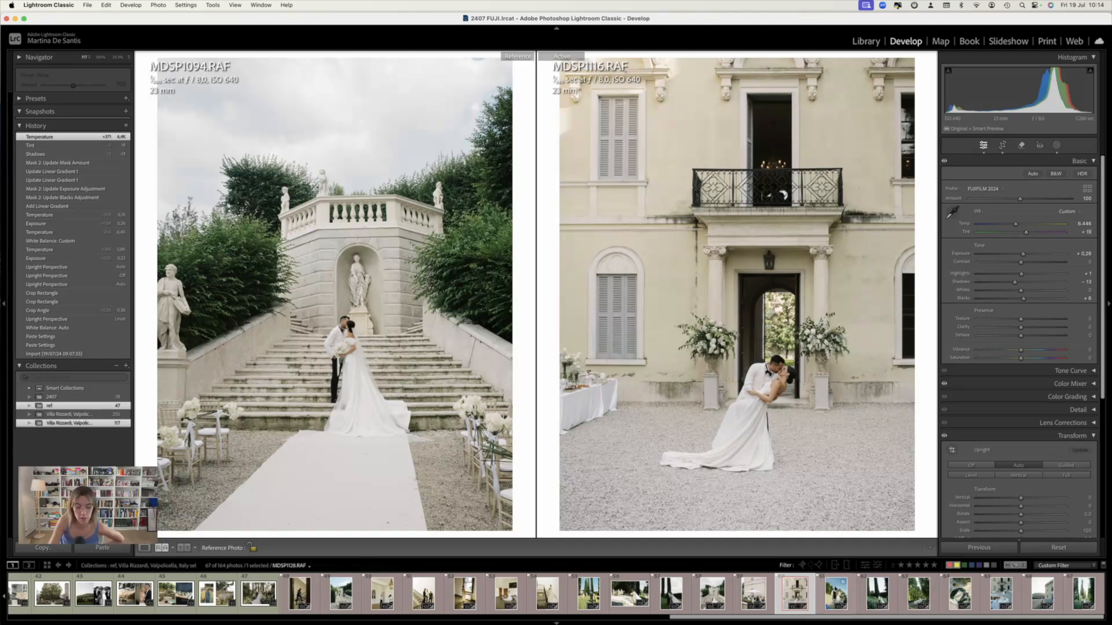
{"action": "key", "text": "backslash"}
{"action": "key", "text": "backslash"}
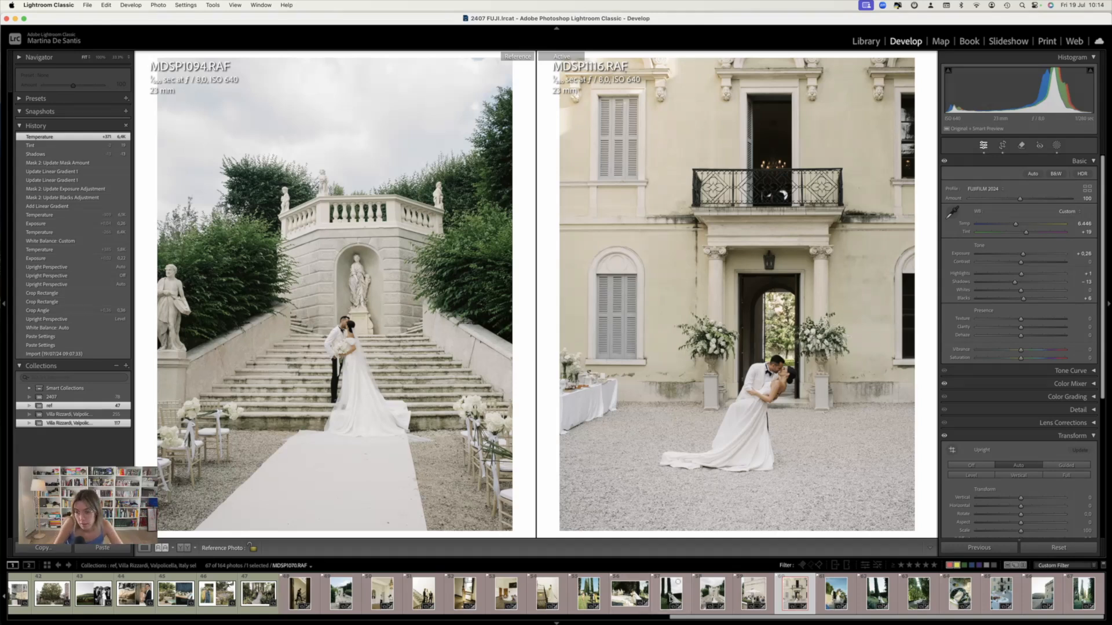
Paste the copied settings onto the staircase photo MDSP1128.RAF, tighten its crop and straighten it to an angle of -0.16
{"action": "left_click", "coordinate": [835, 611]}
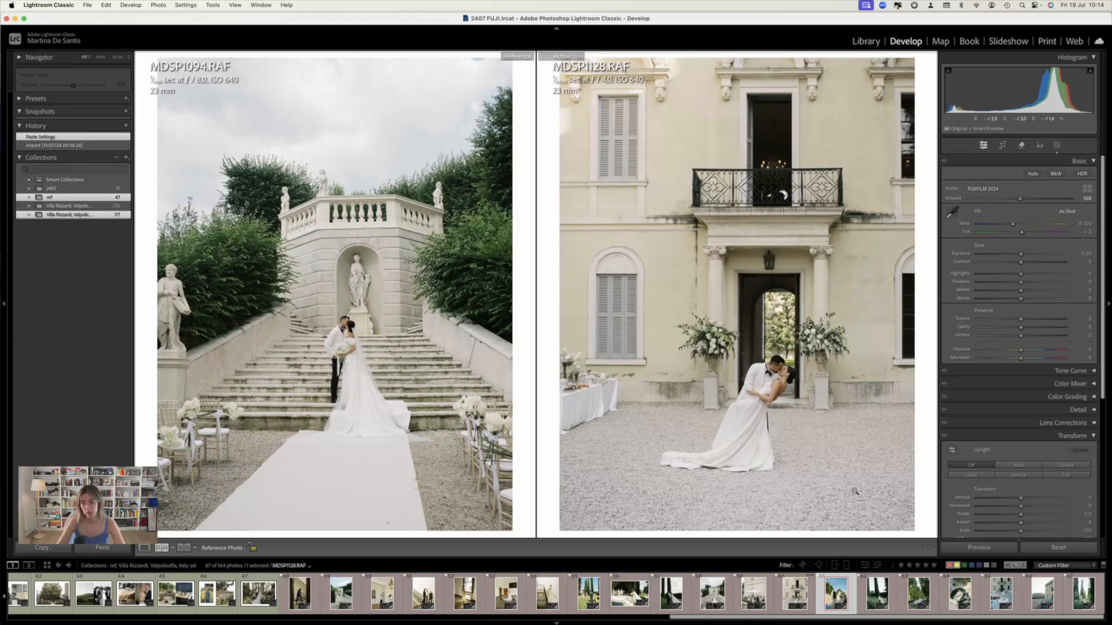
{"action": "key", "text": "super+shift+v"}
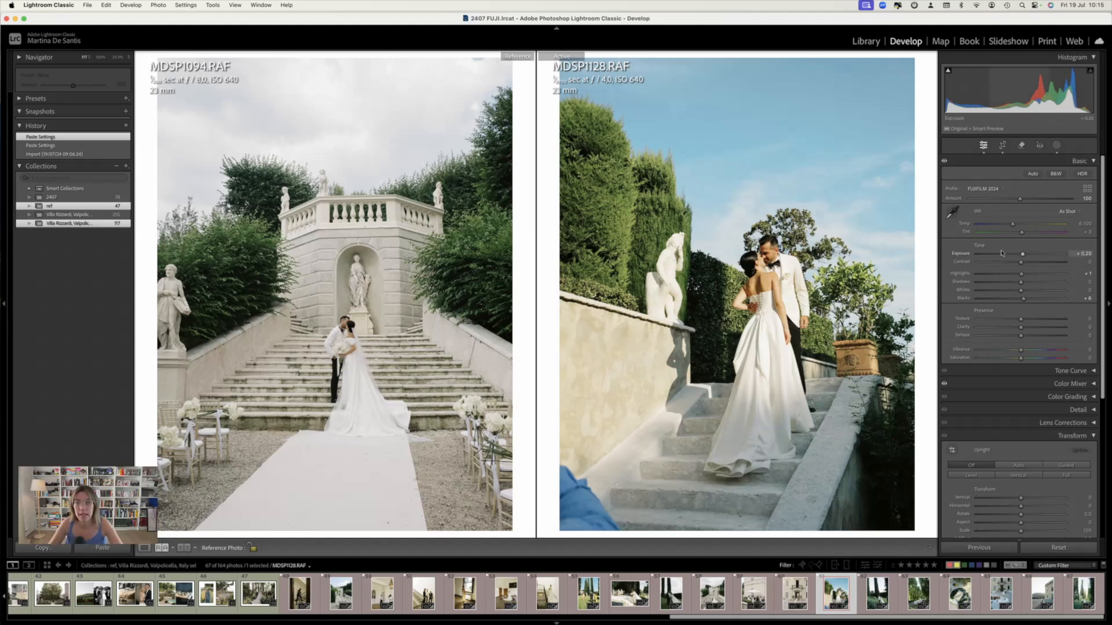
{"action": "key", "text": "r"}
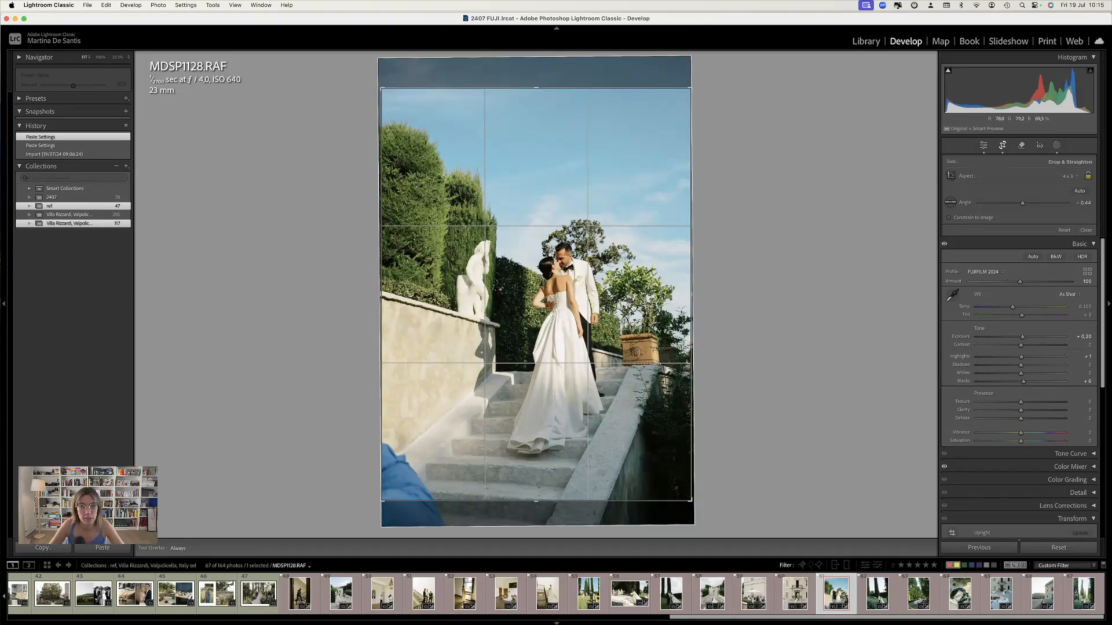
{"action": "left_click_drag", "start_coordinate": [633, 310], "coordinate": [632, 301]}
{"action": "left_click_drag", "start_coordinate": [380, 294], "coordinate": [385, 293]}
{"action": "left_click_drag", "start_coordinate": [534, 272], "coordinate": [534, 268]}
{"action": "left_click_drag", "start_coordinate": [773, 313], "coordinate": [771, 313]}
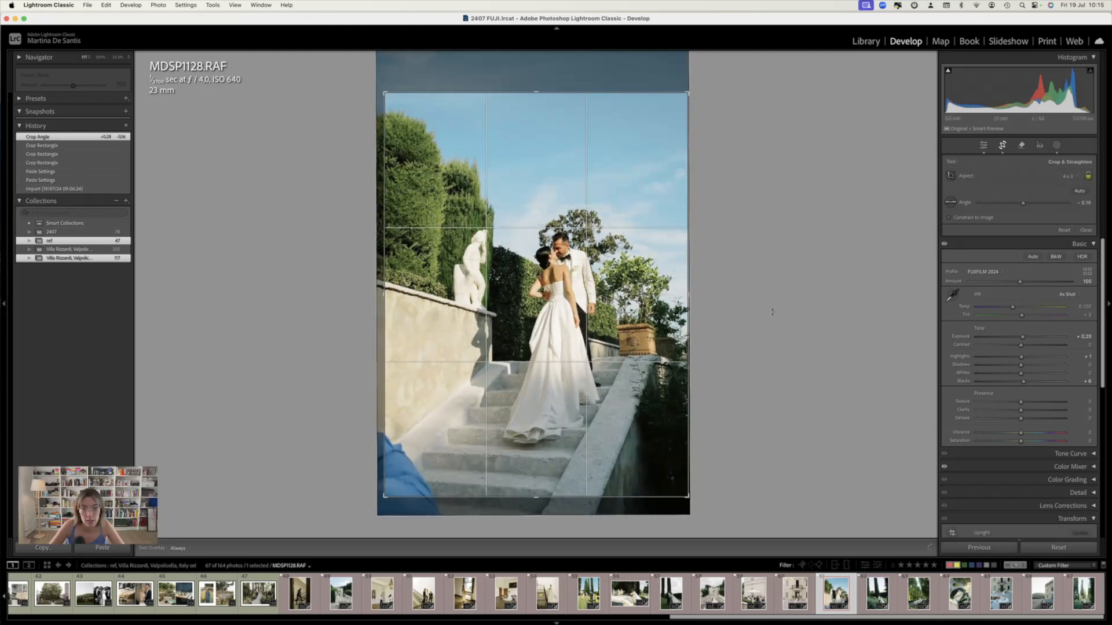
{"action": "key", "text": "Return"}
Try removing the blue object from the photo's lower-left corner with Generative AI Remove, and cycle through the generated variations
{"action": "left_click", "coordinate": [1020, 145]}
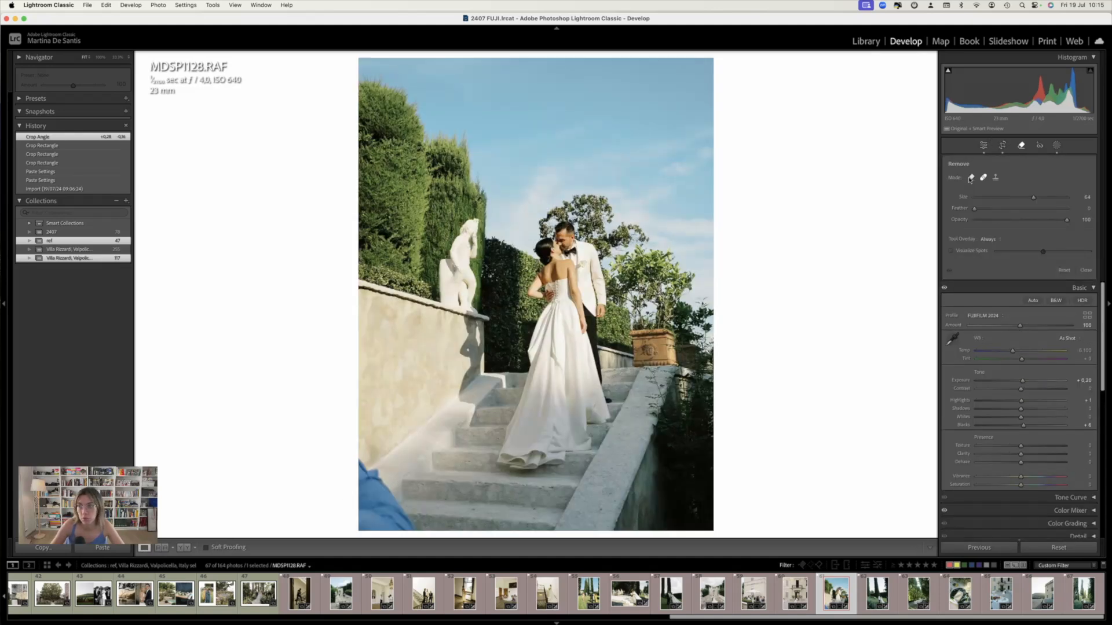
{"action": "left_click", "coordinate": [971, 178]}
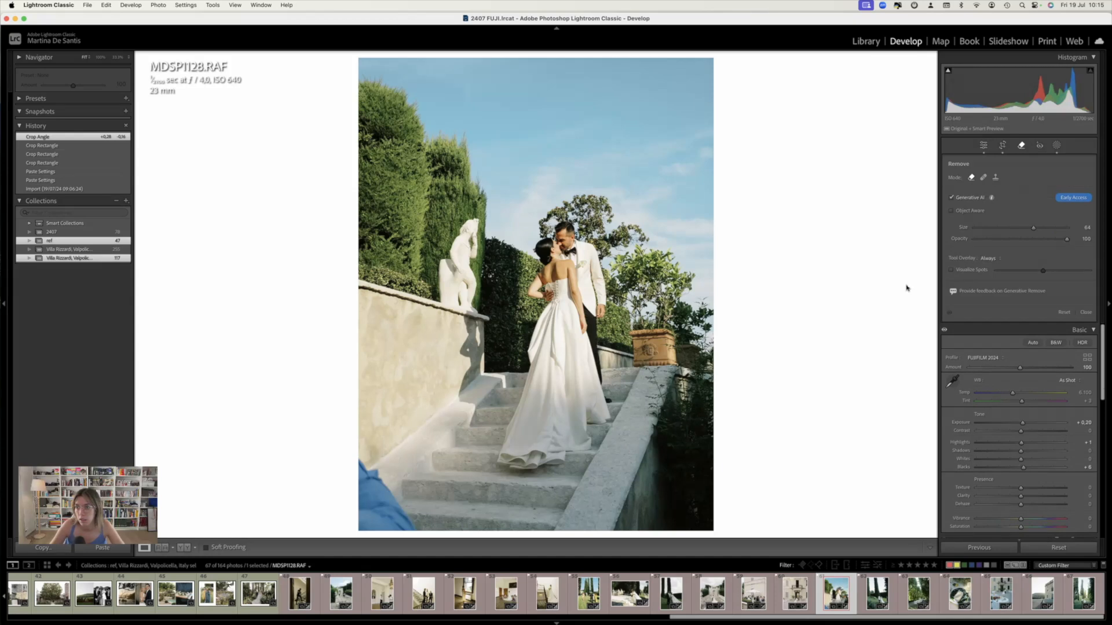
{"action": "scroll", "coordinate": [403, 474], "scroll_direction": "down", "scroll_amount": 5}
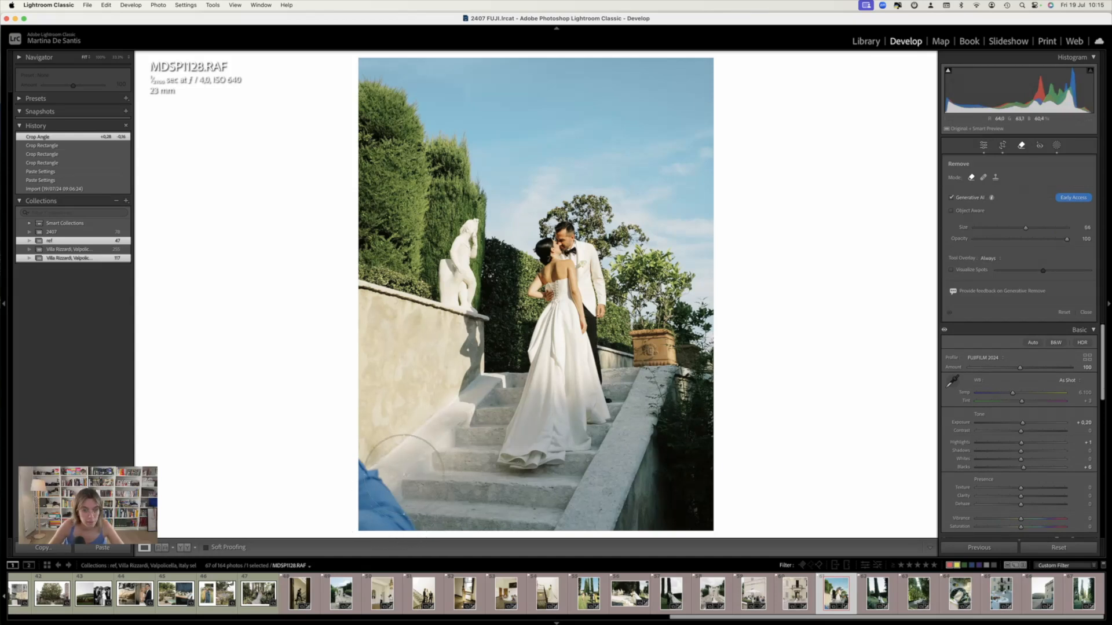
{"action": "left_click_drag", "start_coordinate": [371, 485], "coordinate": [396, 525]}
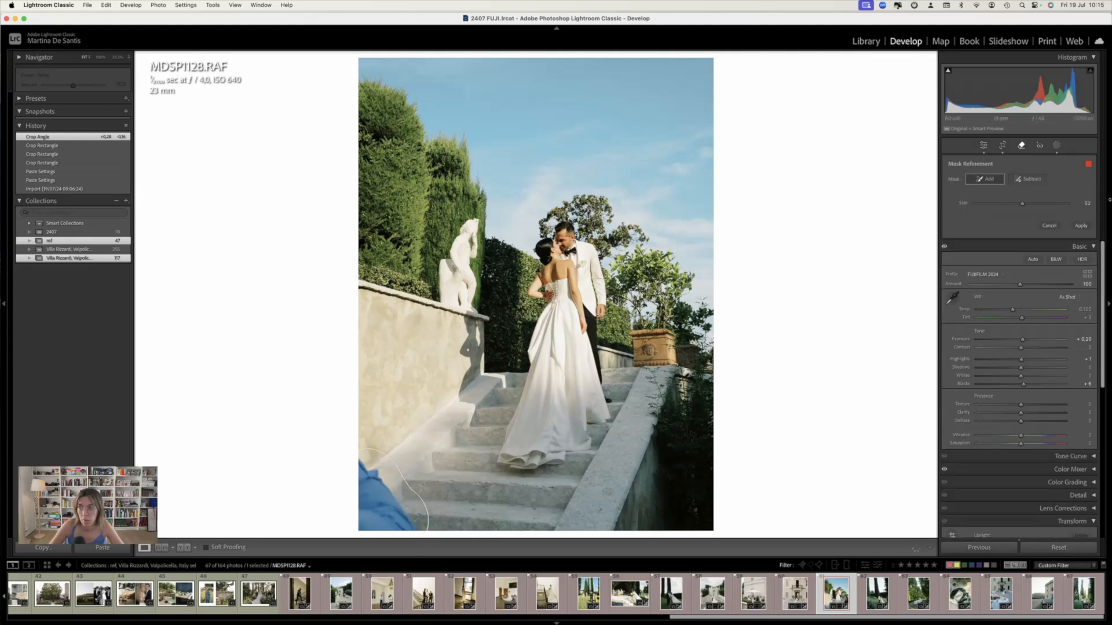
{"action": "left_click", "coordinate": [1080, 226]}
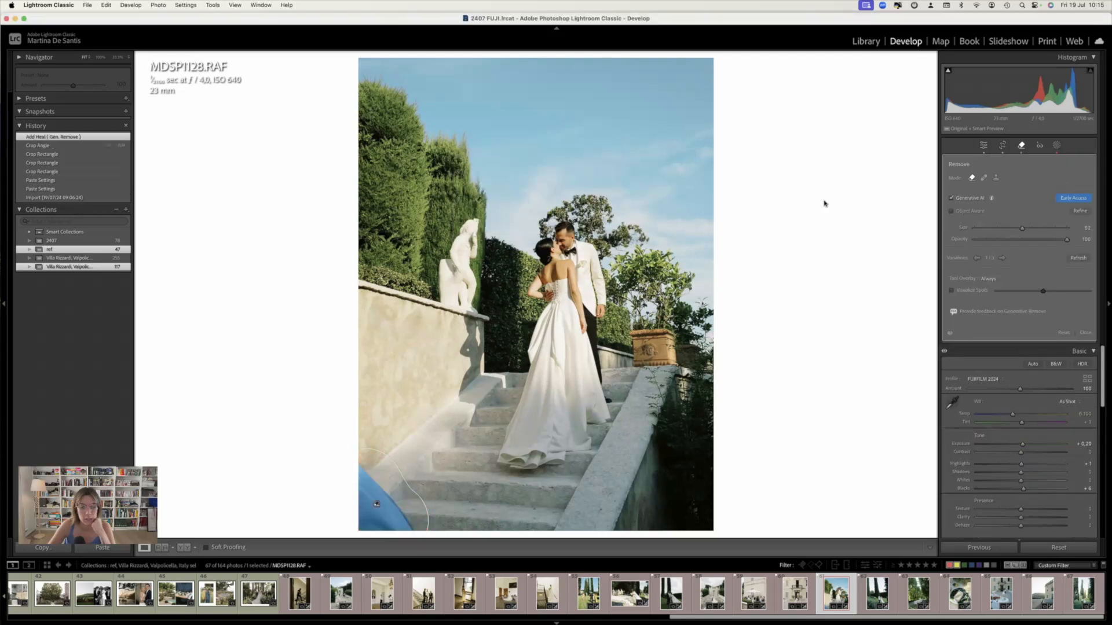
{"action": "left_click", "coordinate": [1002, 259]}
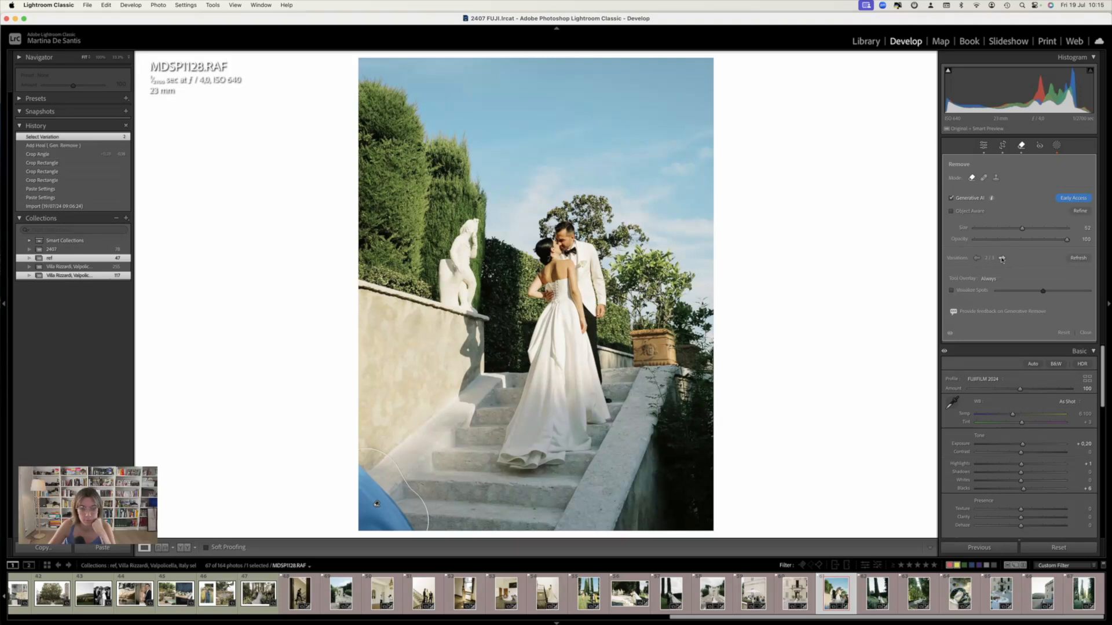
{"action": "left_click", "coordinate": [1002, 258]}
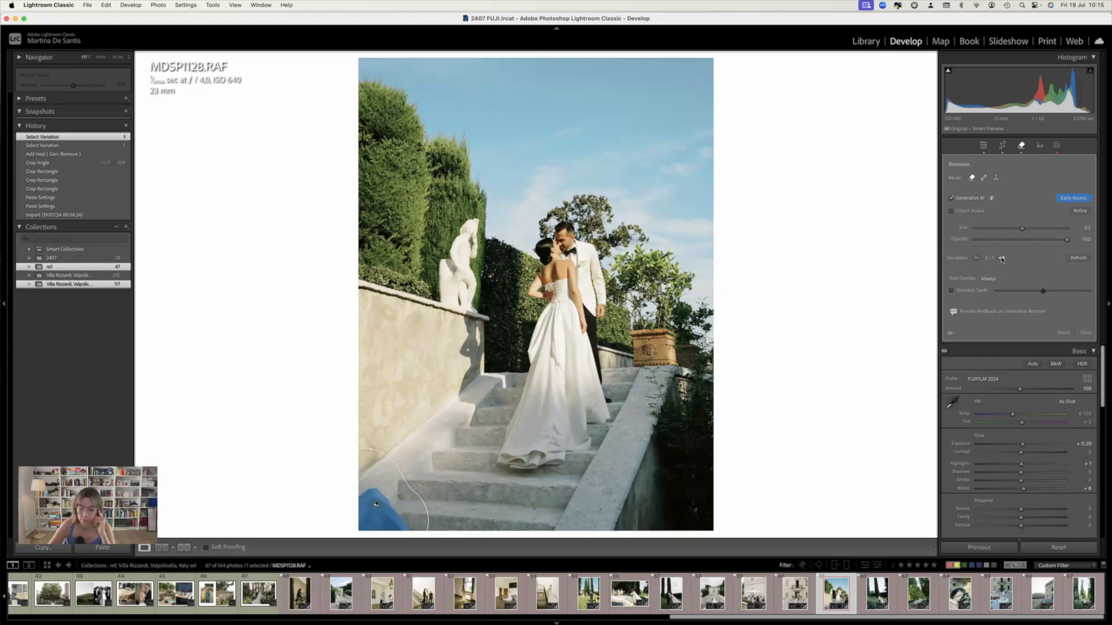
{"action": "left_click", "coordinate": [1085, 333]}
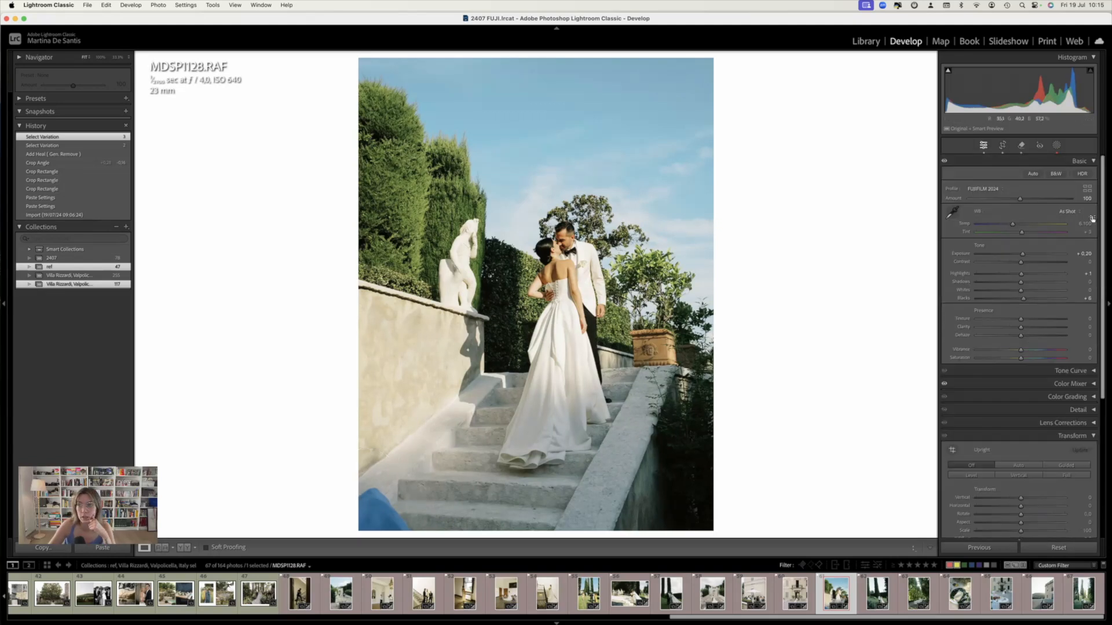
Delete the first generative removal and remove the blue object in the lower-left corner again with a larger brush
{"action": "left_click", "coordinate": [1021, 145]}
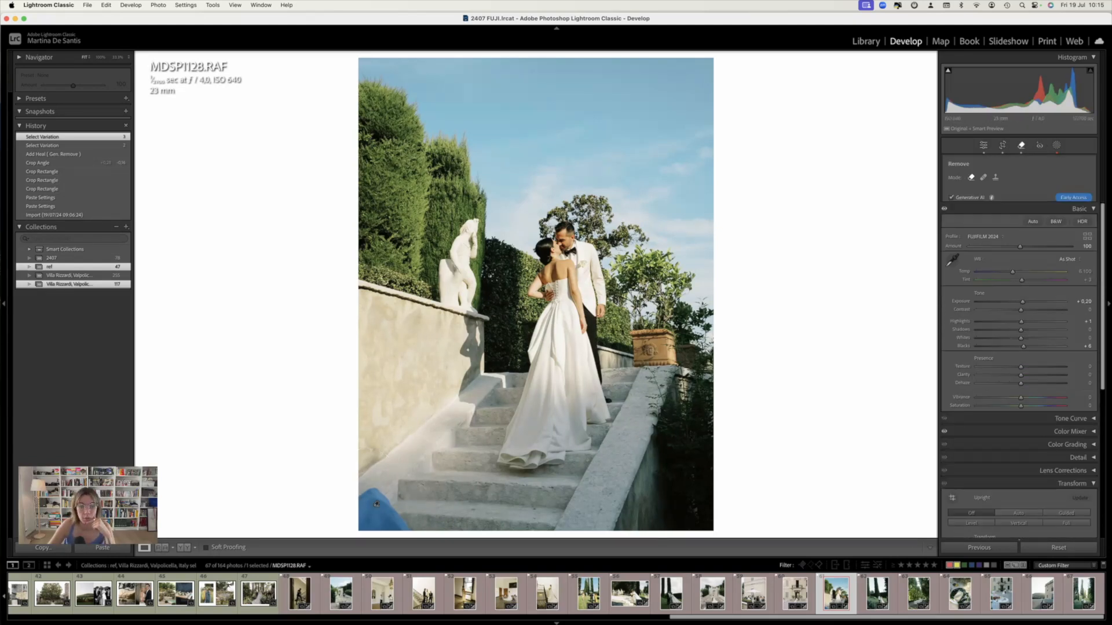
{"action": "key", "text": "Delete"}
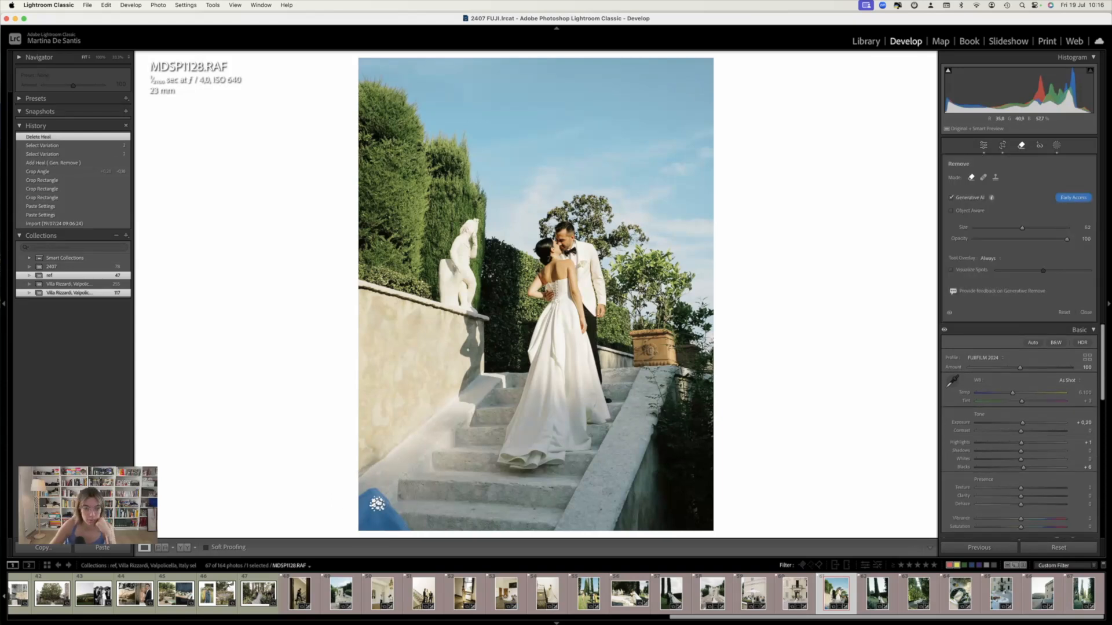
{"action": "scroll", "coordinate": [392, 508], "scroll_direction": "up", "scroll_amount": 5}
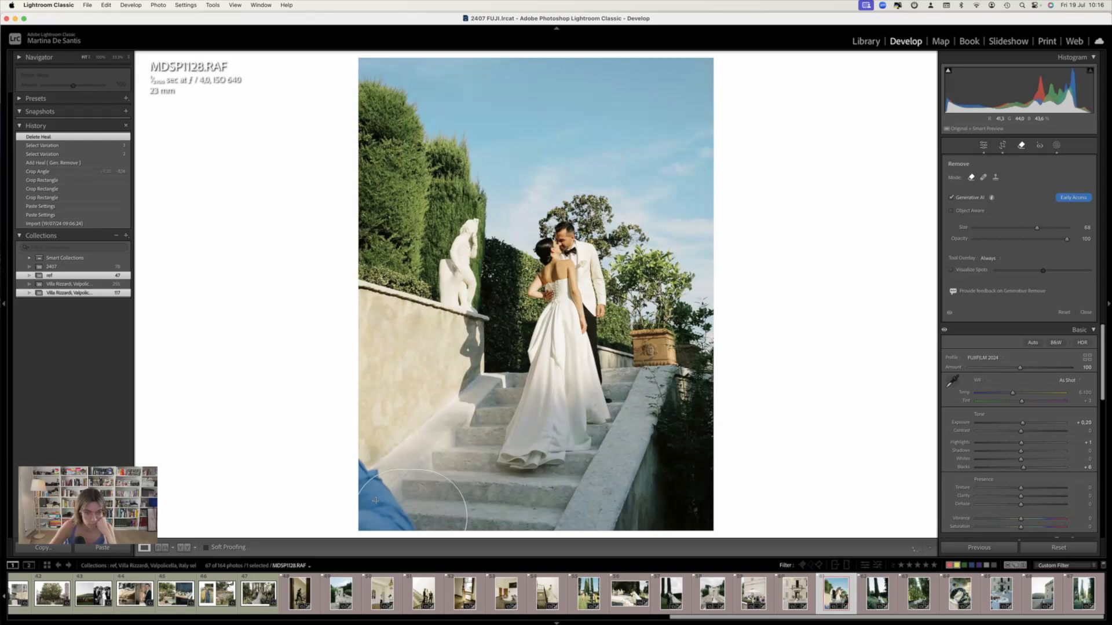
{"action": "left_click", "coordinate": [409, 504]}
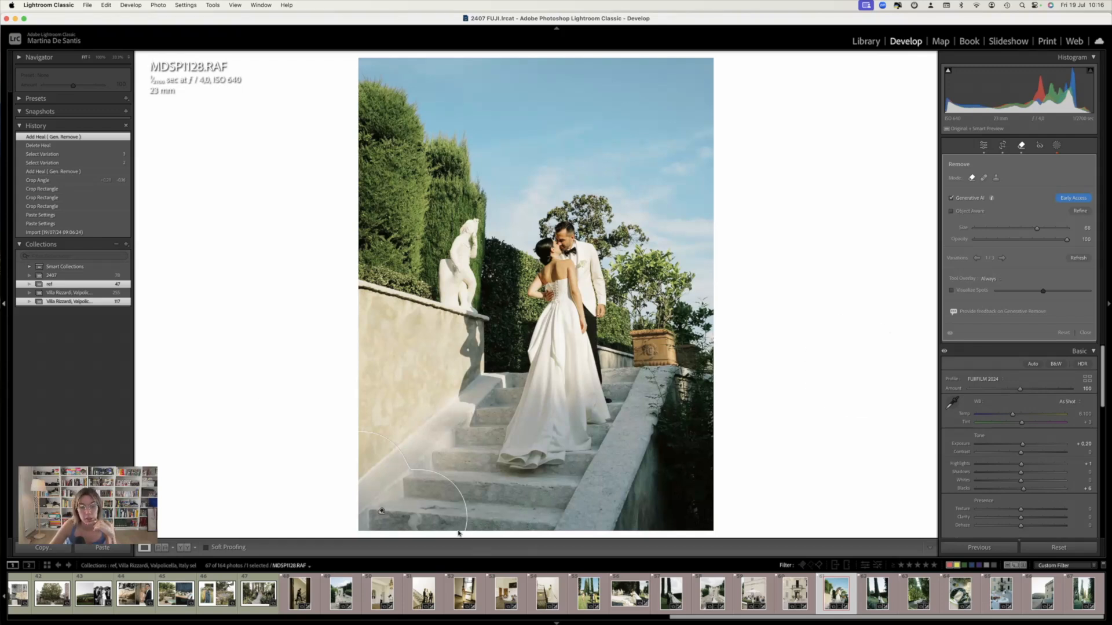
{"action": "left_click", "coordinate": [1085, 333]}
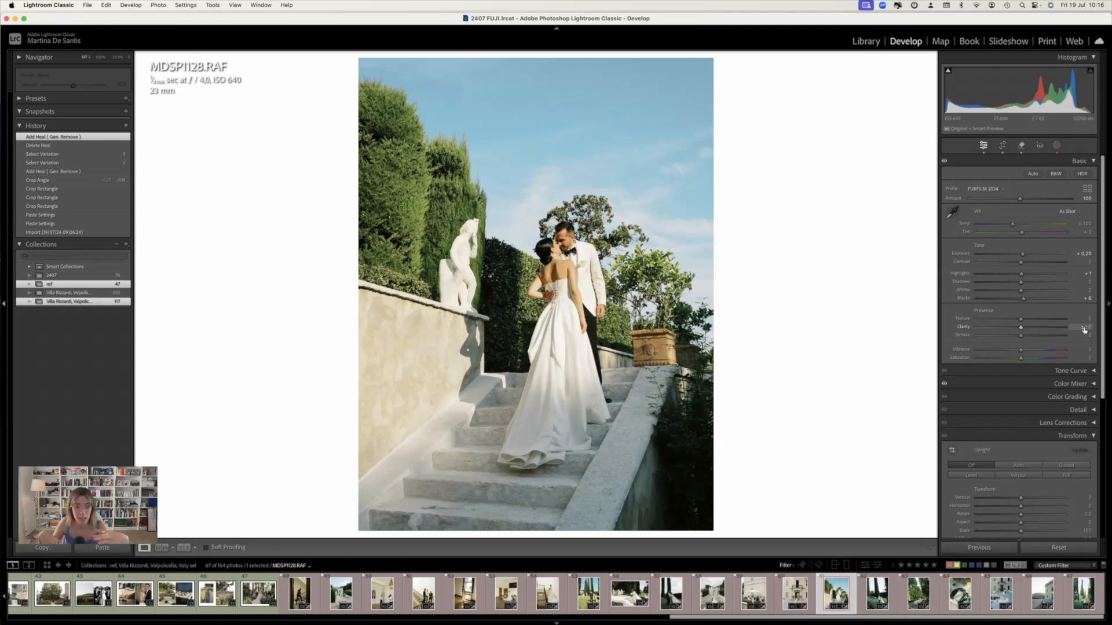
Compare the before and after versions of the staircase photo to examine the removal and the color changes
{"action": "key", "text": "backslash"}
{"action": "key", "text": "backslash"}
{"action": "key", "text": "backslash"}
{"action": "key", "text": "backslash"}
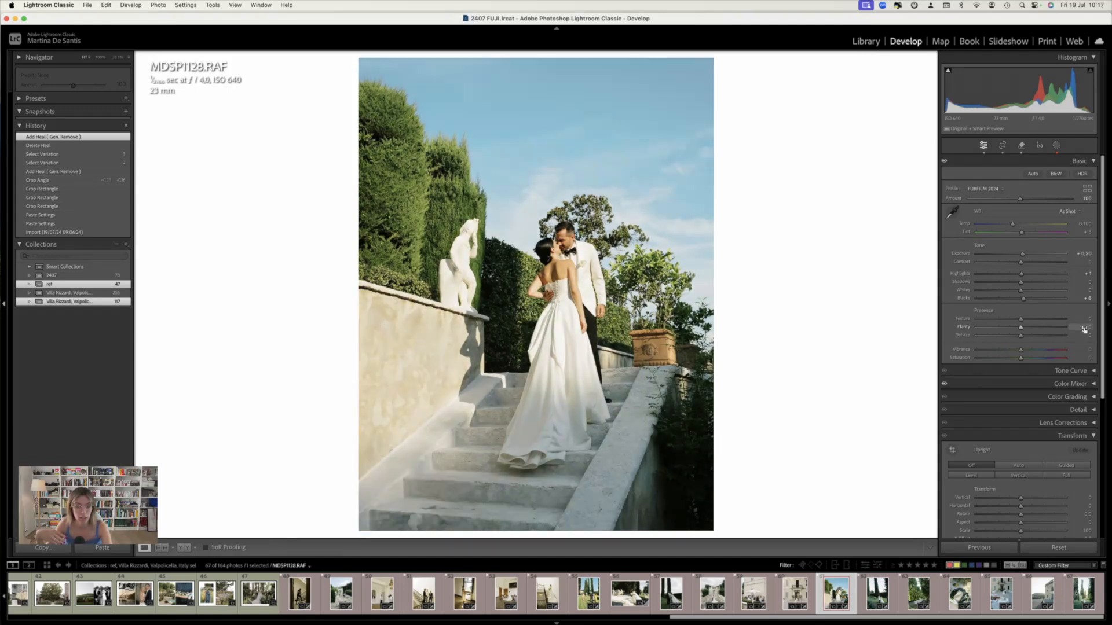
{"action": "key", "text": "backslash"}
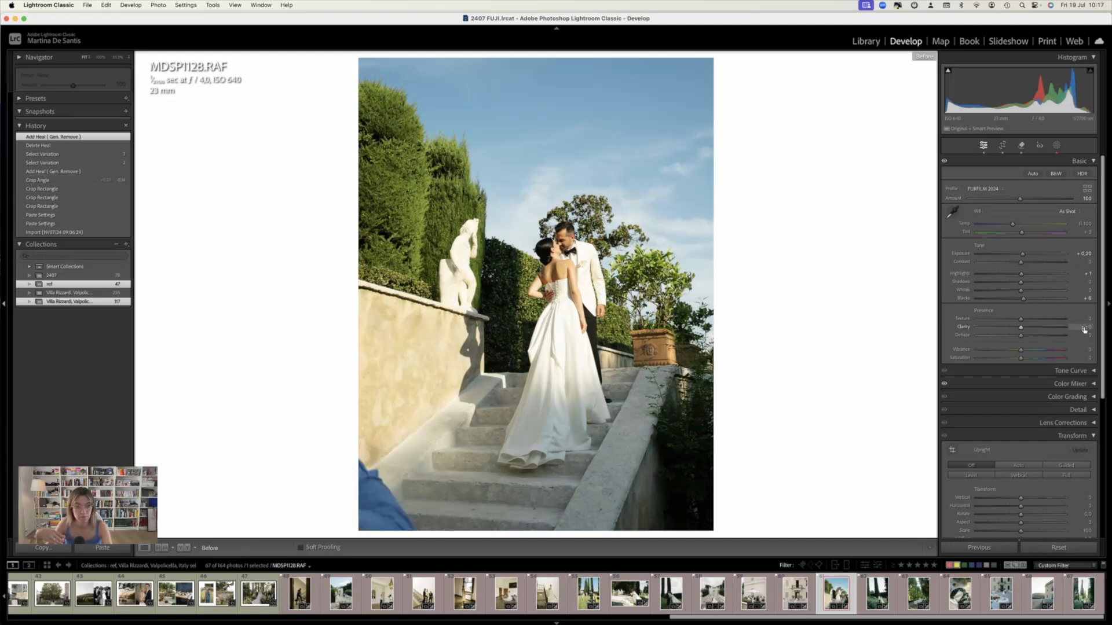
{"action": "key", "text": "backslash"}
{"action": "key", "text": "backslash"}
{"action": "key", "text": "backslash"}
{"action": "key", "text": "backslash"}
{"action": "key", "text": "backslash"}
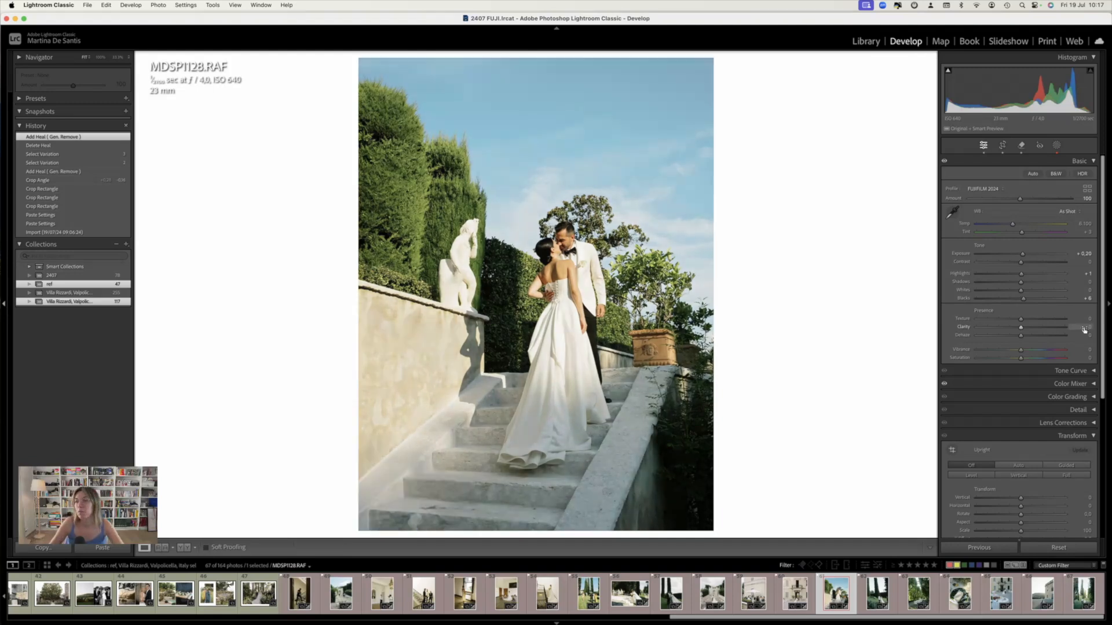
{"action": "key", "text": "backslash"}
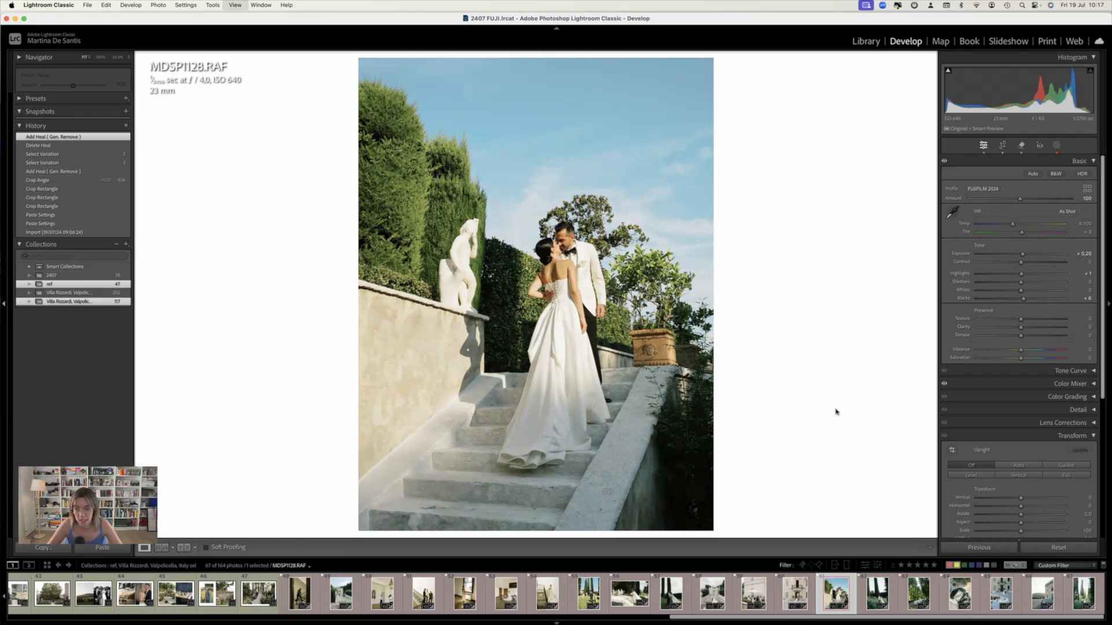
In the reference comparison, apply Auto white balance, lower the temperature to about 6,100, and raise the blacks to +18
{"action": "key", "text": "shift+r"}
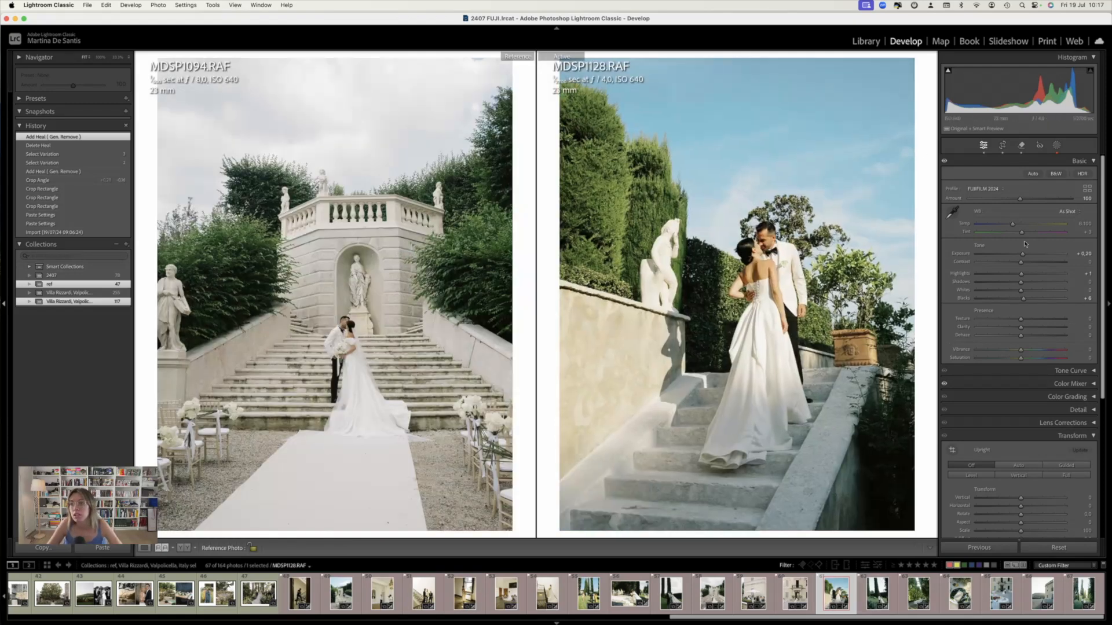
{"action": "left_click", "coordinate": [1070, 212]}
{"action": "left_click", "coordinate": [1051, 250]}
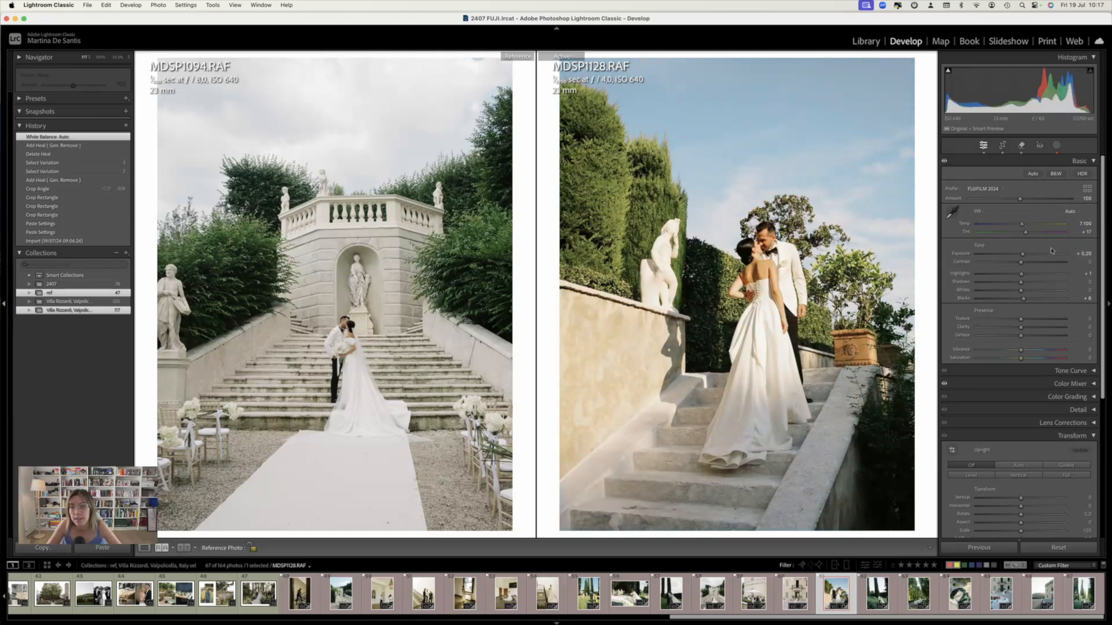
{"action": "left_click_drag", "start_coordinate": [1022, 224], "coordinate": [1012, 224]}
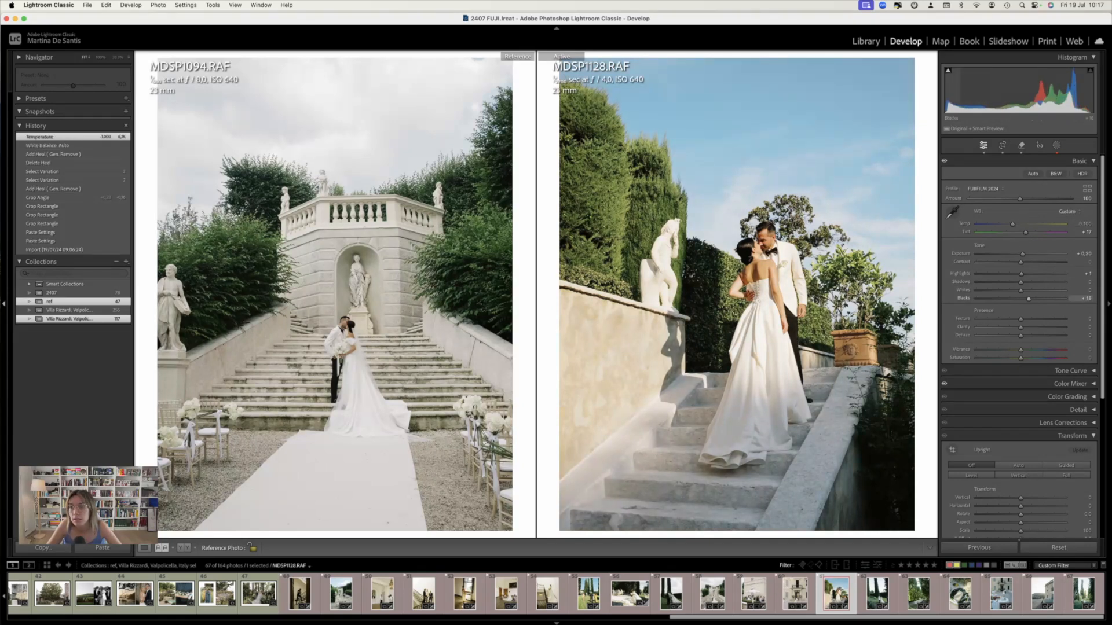
{"action": "left_click_drag", "start_coordinate": [952, 92], "coordinate": [952, 93]}
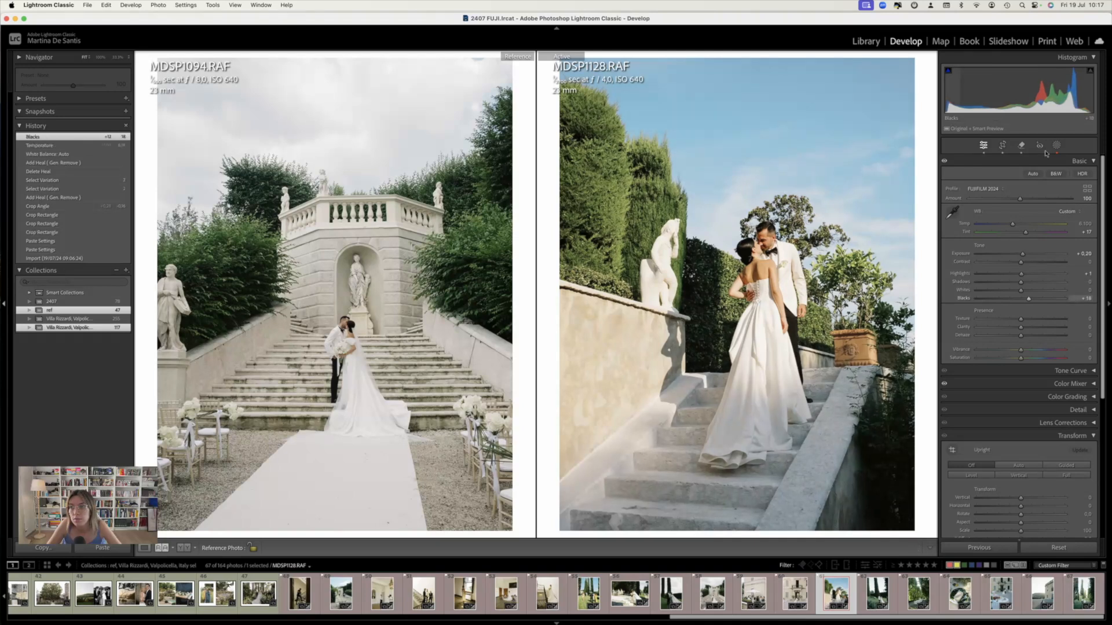
Update the photo's background mask, set its amount to about 107, and compare the edit before and after
{"action": "left_click", "coordinate": [1057, 147]}
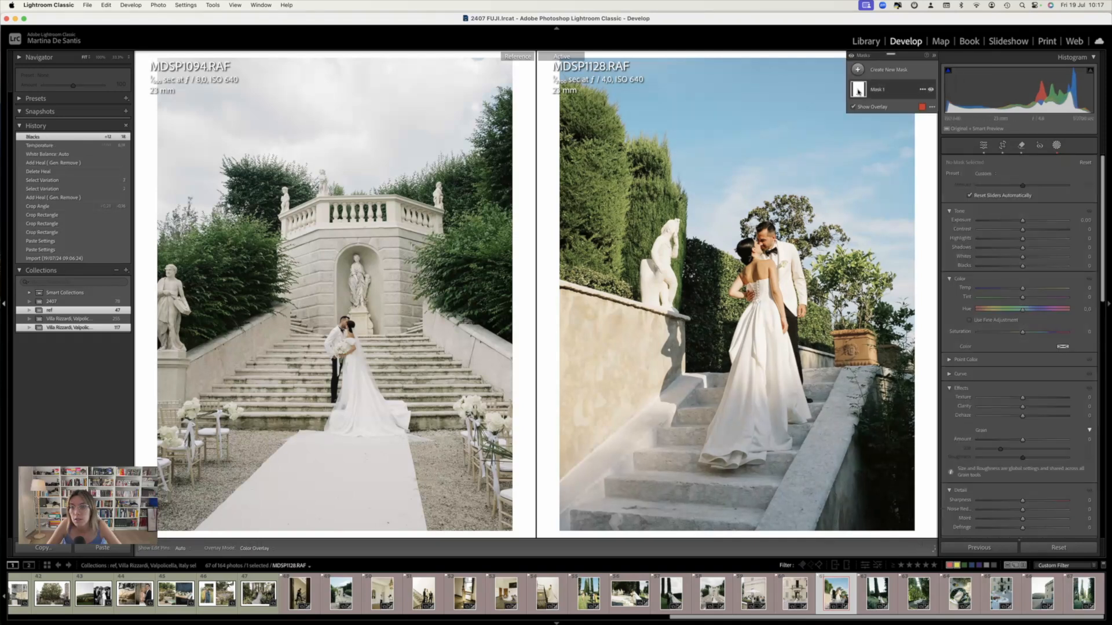
{"action": "left_click", "coordinate": [1021, 186]}
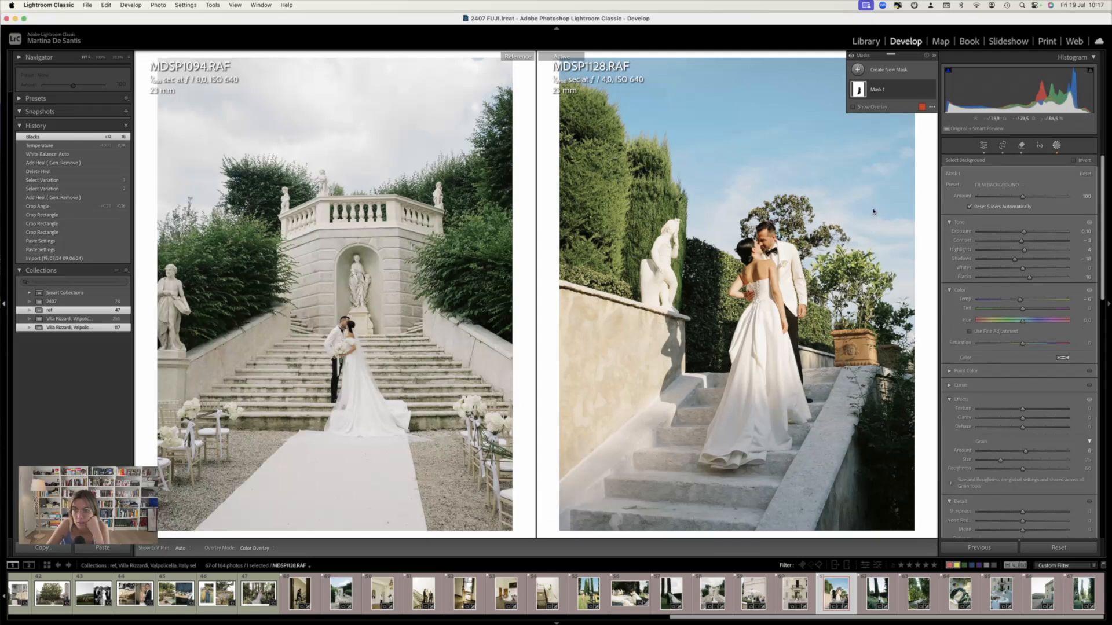
{"action": "left_click", "coordinate": [860, 92]}
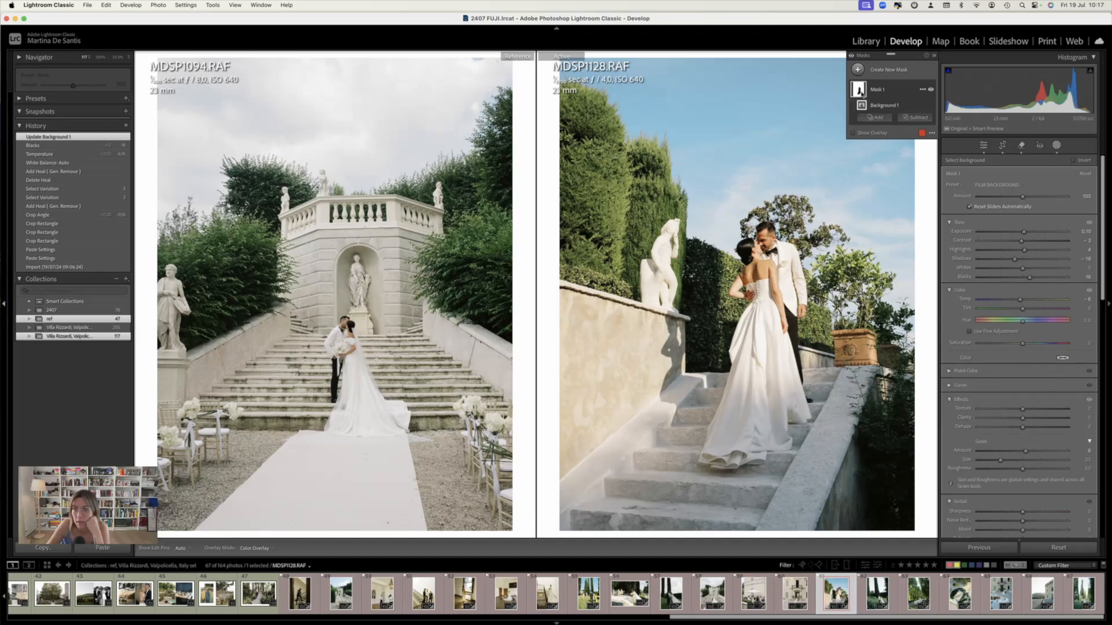
{"action": "mouse_move", "coordinate": [1023, 197]}
{"action": "left_mouse_down"}
{"action": "mouse_move", "coordinate": [957, 196]}
{"action": "mouse_move", "coordinate": [1040, 202]}
{"action": "left_mouse_up"}
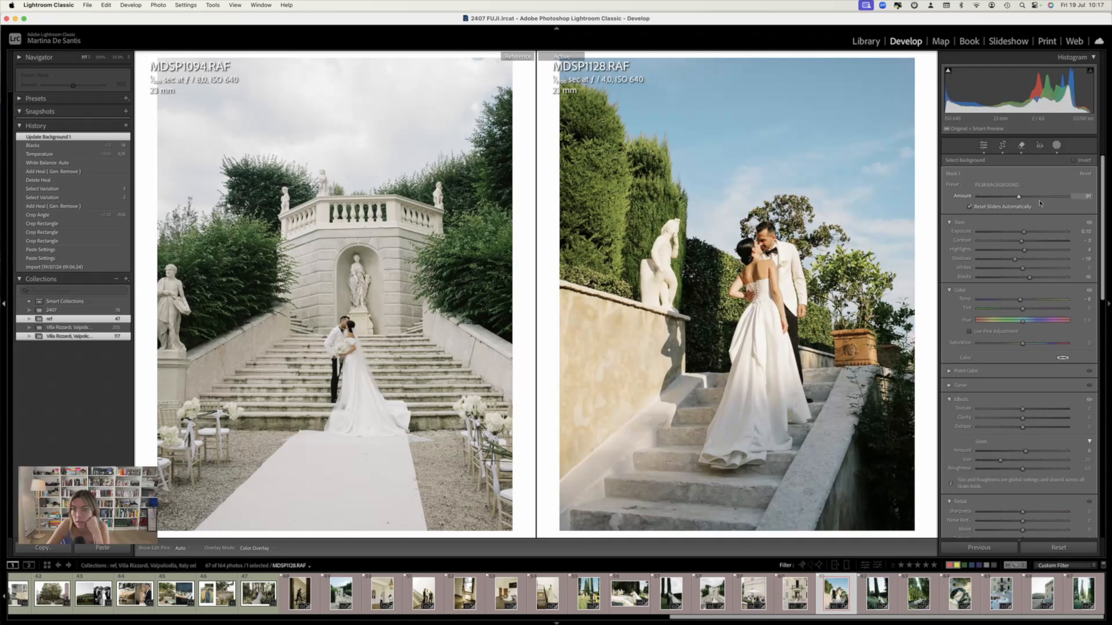
{"action": "left_click", "coordinate": [1022, 198]}
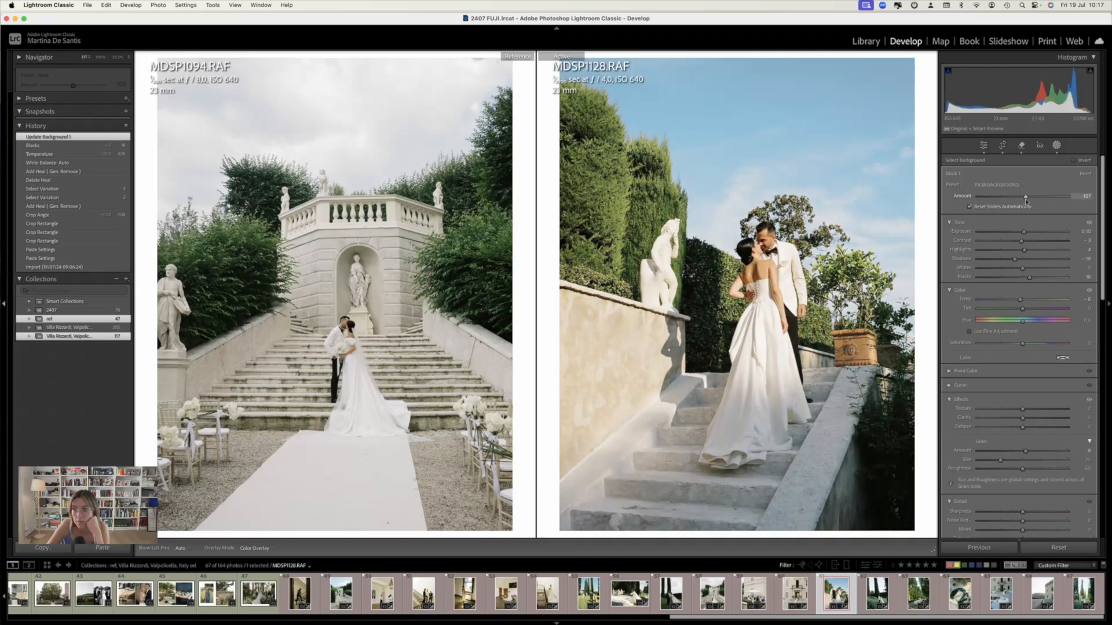
{"action": "left_click_drag", "start_coordinate": [1025, 201], "coordinate": [1026, 201]}
{"action": "left_click", "coordinate": [1057, 146]}
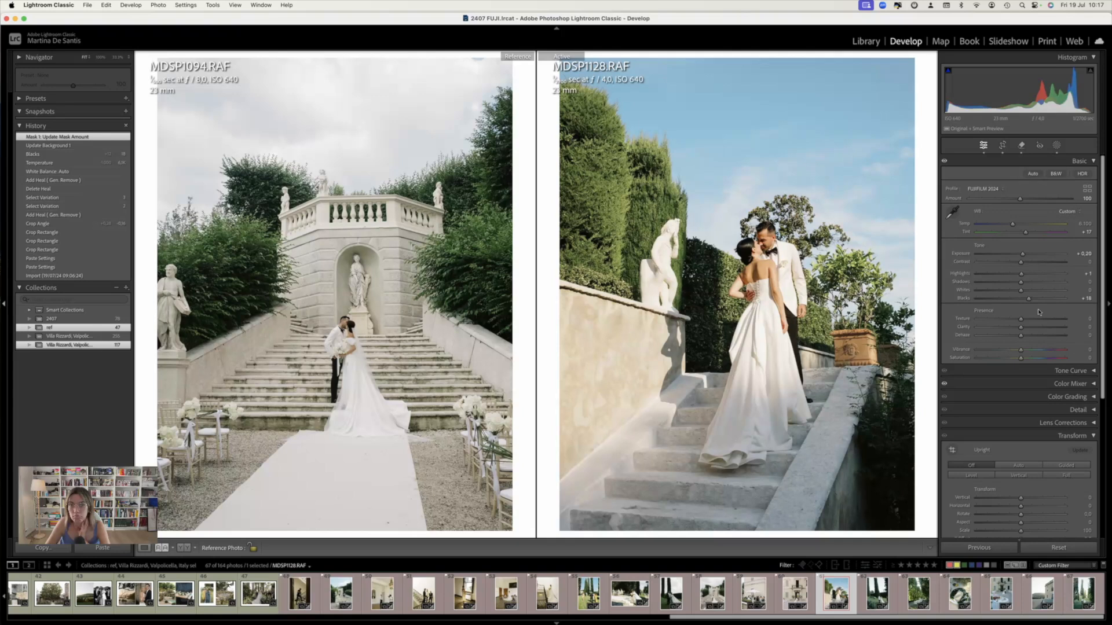
{"action": "key", "text": "backslash"}
{"action": "key", "text": "backslash"}
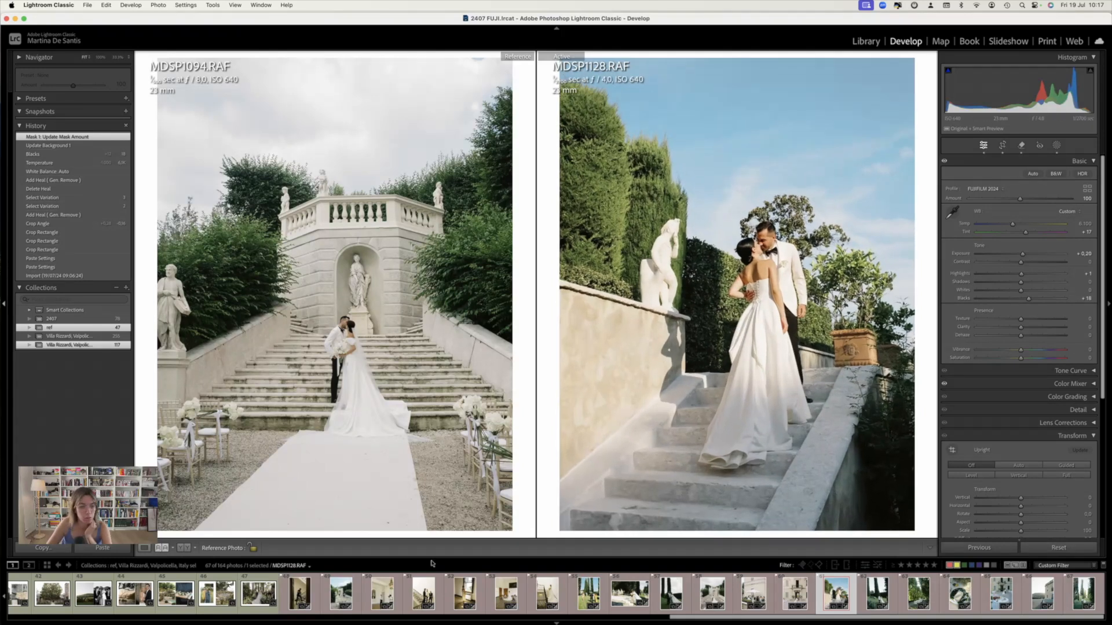
Set the inspiration portrait of the couple with a white bouquet against dark wood as the reference photo
{"action": "scroll", "coordinate": [328, 600], "scroll_direction": "left", "scroll_amount": 15}
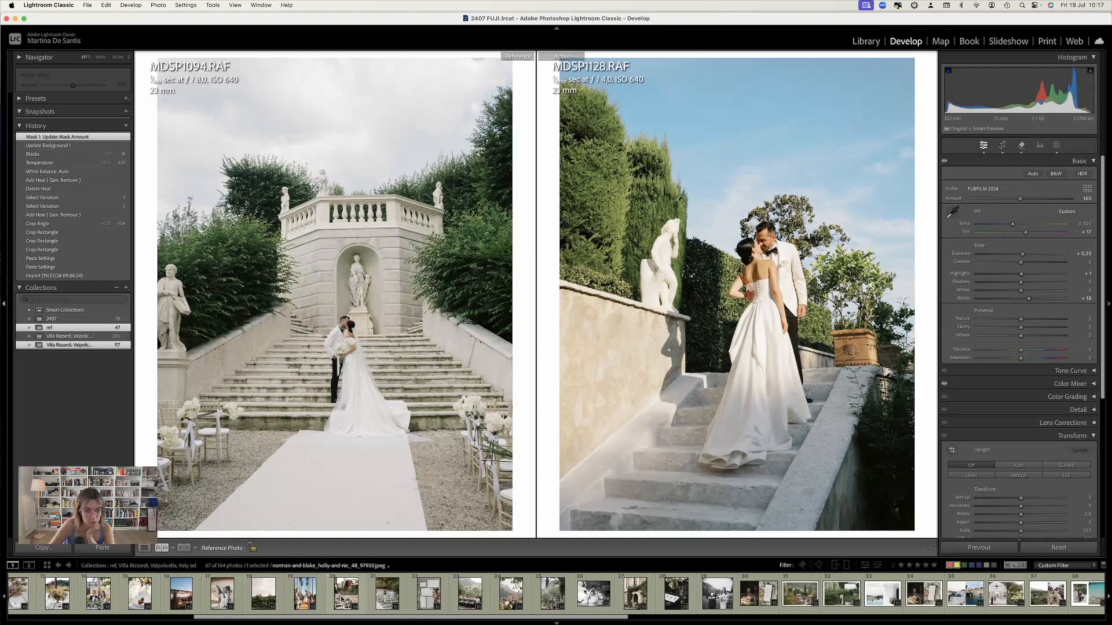
{"action": "scroll", "coordinate": [343, 599], "scroll_direction": "left", "scroll_amount": 5}
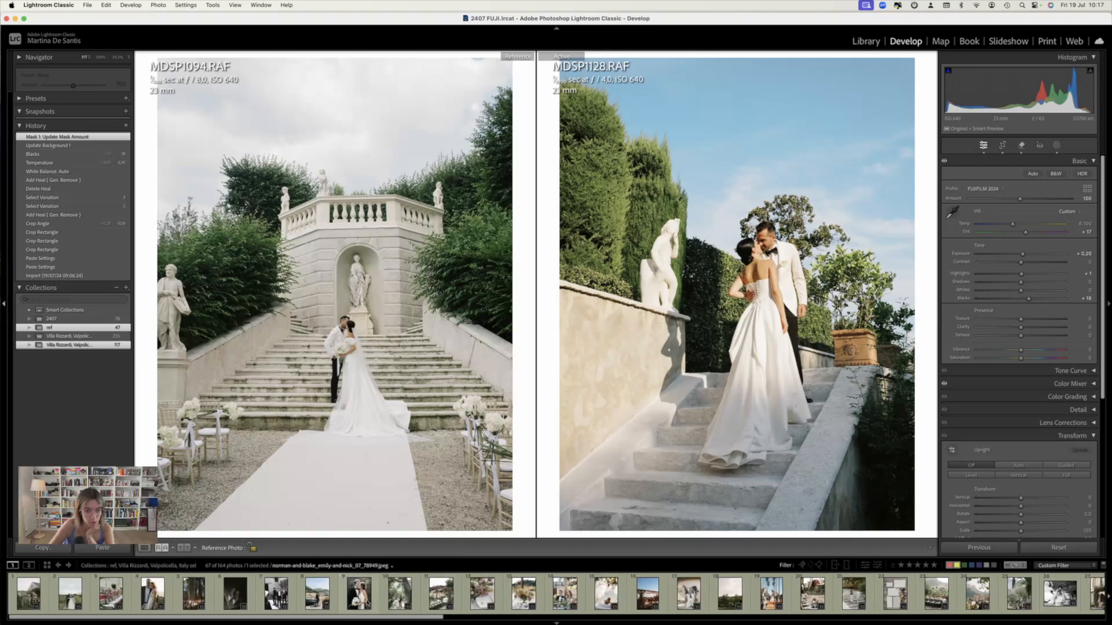
{"action": "left_click_drag", "start_coordinate": [365, 507], "coordinate": [368, 509]}
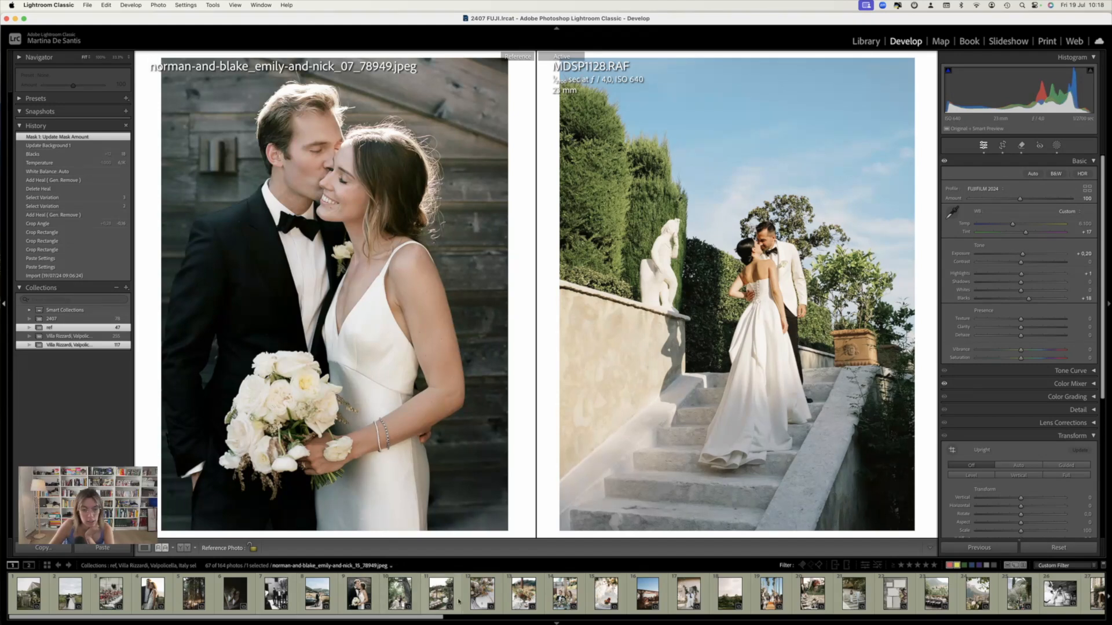
Set the inspiration photo of the outdoor ceremony among tall palm trees as the reference photo
{"action": "scroll", "coordinate": [458, 602], "scroll_direction": "right", "scroll_amount": 3}
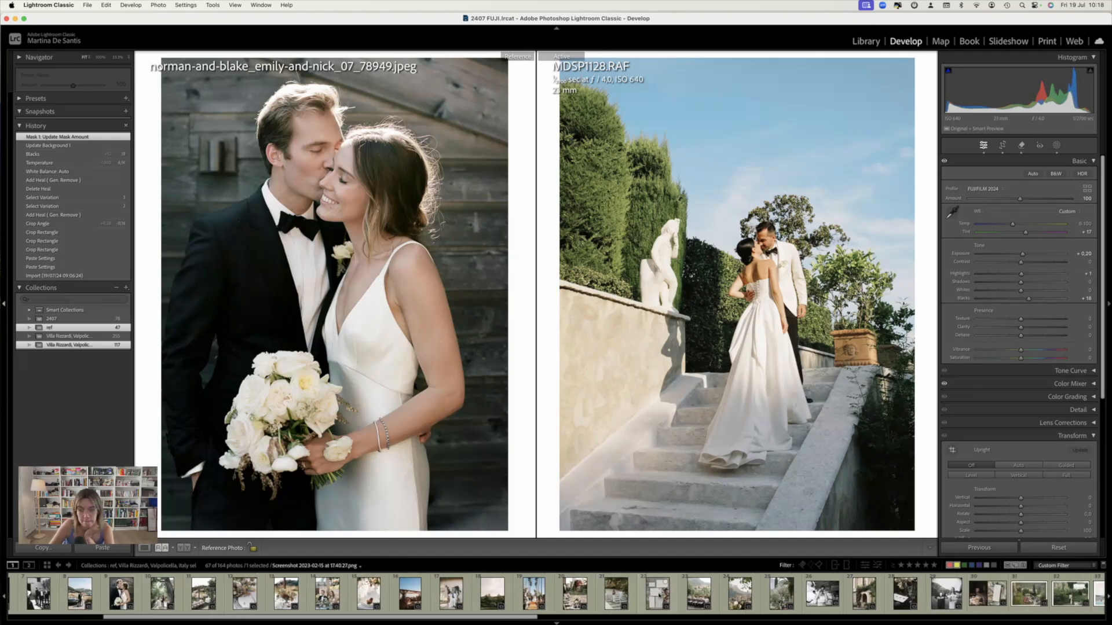
{"action": "scroll", "coordinate": [659, 595], "scroll_direction": "right", "scroll_amount": 3}
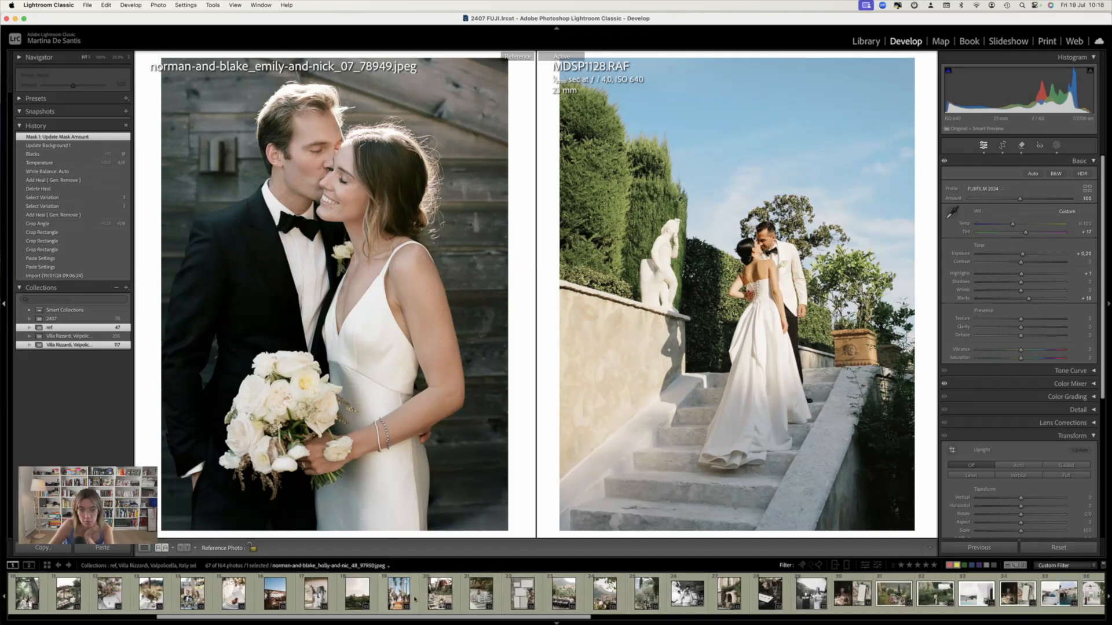
{"action": "left_click_drag", "start_coordinate": [399, 594], "coordinate": [418, 506]}
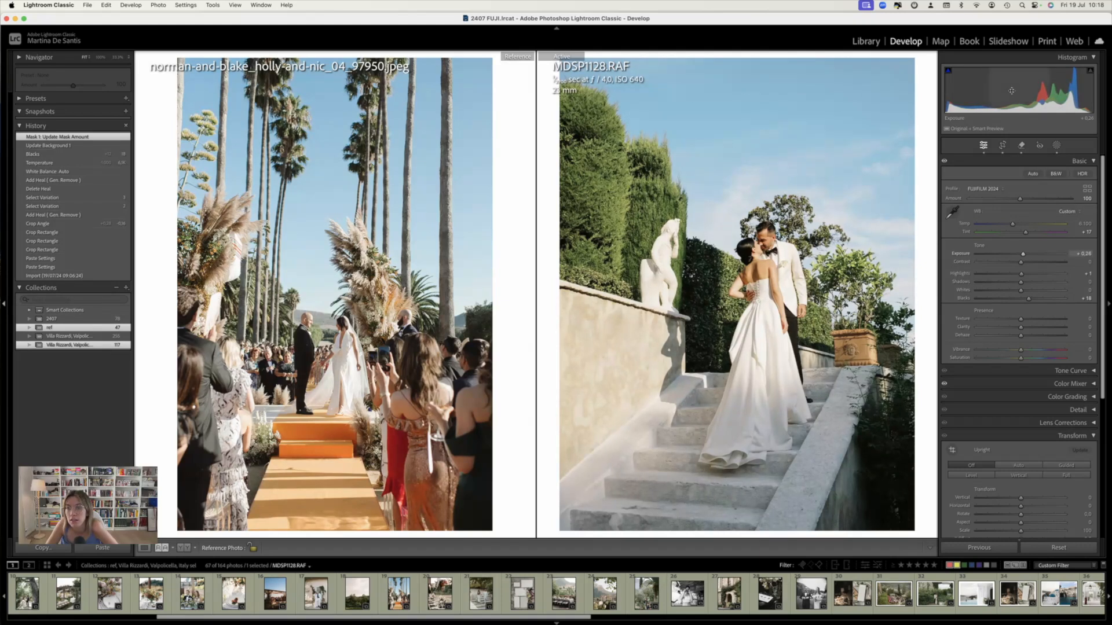
Add grain with an amount of 12 to the staircase photo
{"action": "left_click", "coordinate": [1042, 423]}
{"action": "left_click", "coordinate": [1042, 424]}
{"action": "scroll", "coordinate": [1041, 398], "scroll_direction": "down", "scroll_amount": 4}
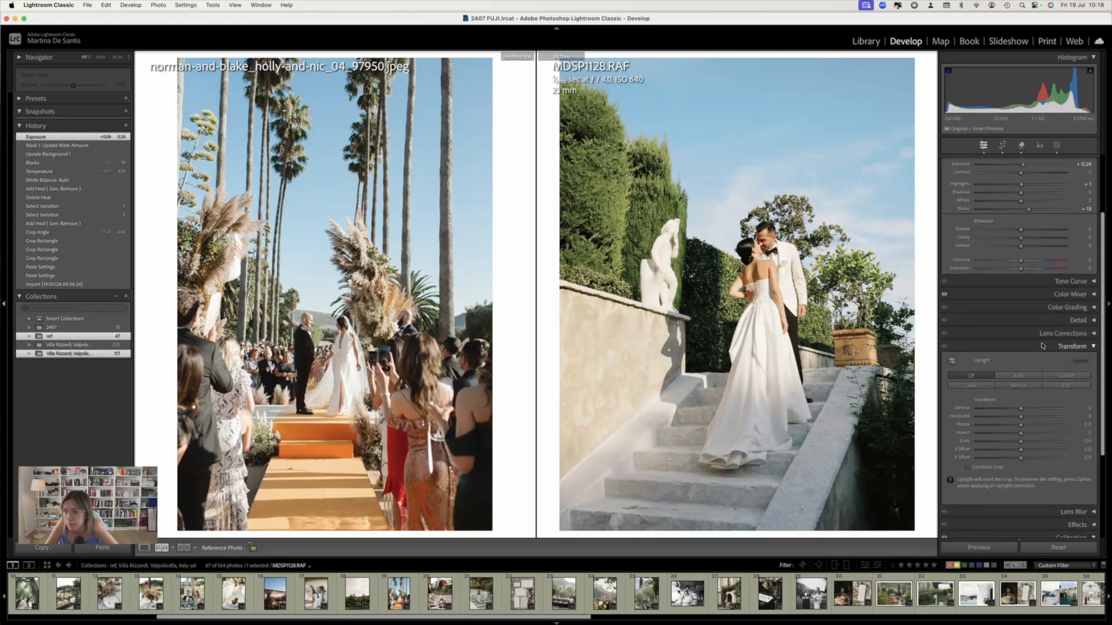
{"action": "left_click", "coordinate": [1042, 346]}
{"action": "scroll", "coordinate": [1038, 415], "scroll_direction": "up", "scroll_amount": 4}
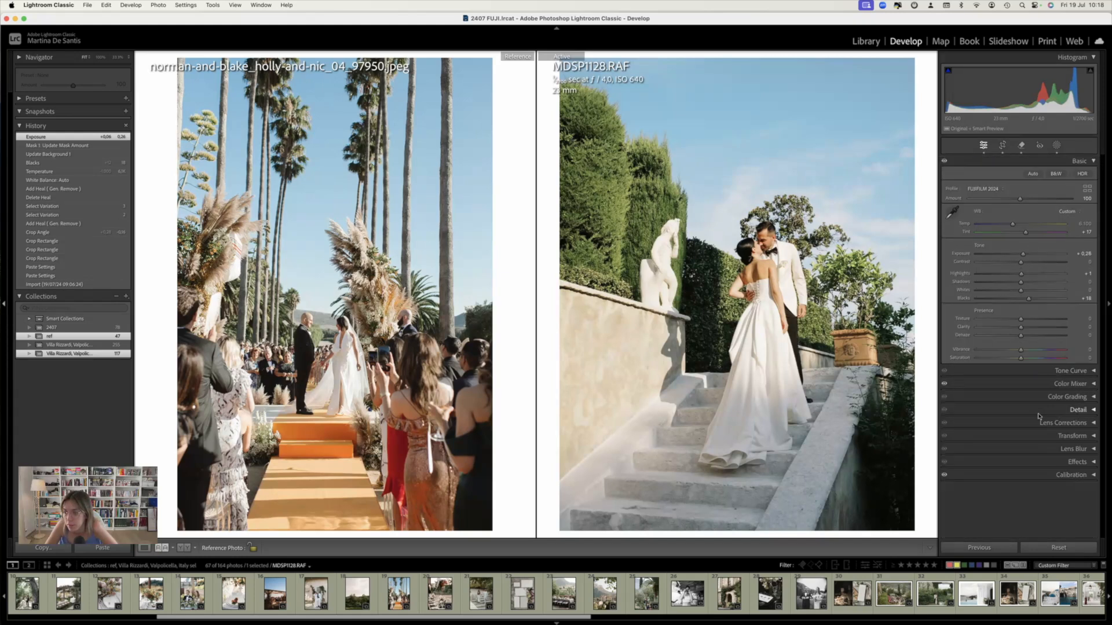
{"action": "left_click", "coordinate": [1038, 411]}
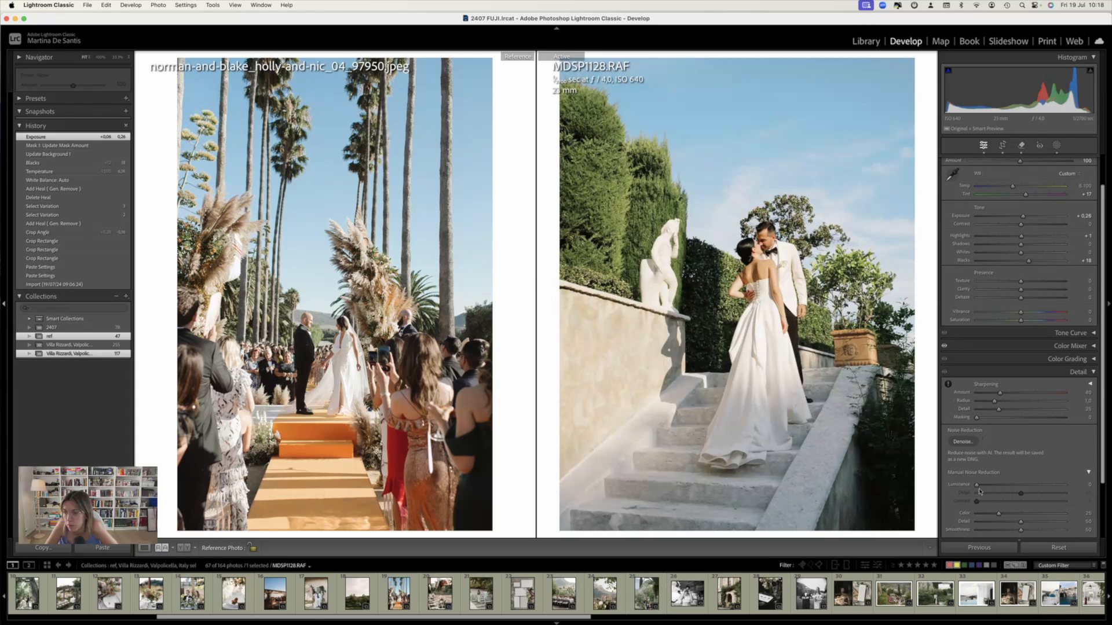
{"action": "scroll", "coordinate": [979, 491], "scroll_direction": "down", "scroll_amount": 2}
{"action": "scroll", "coordinate": [1050, 515], "scroll_direction": "down", "scroll_amount": 1}
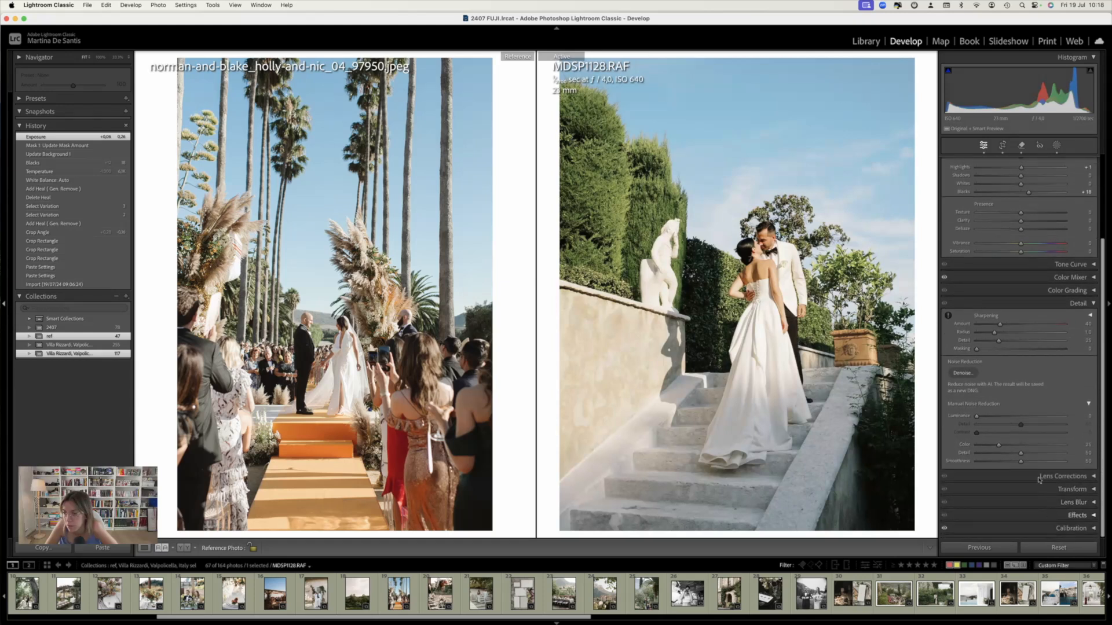
{"action": "left_click", "coordinate": [1019, 515]}
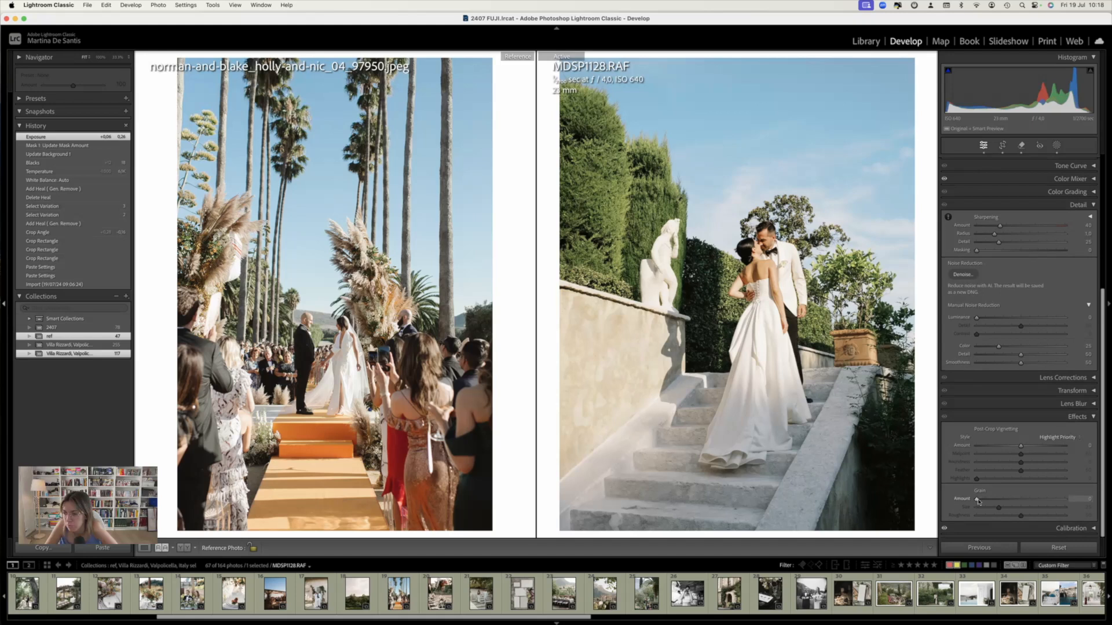
{"action": "left_click_drag", "start_coordinate": [981, 501], "coordinate": [988, 501]}
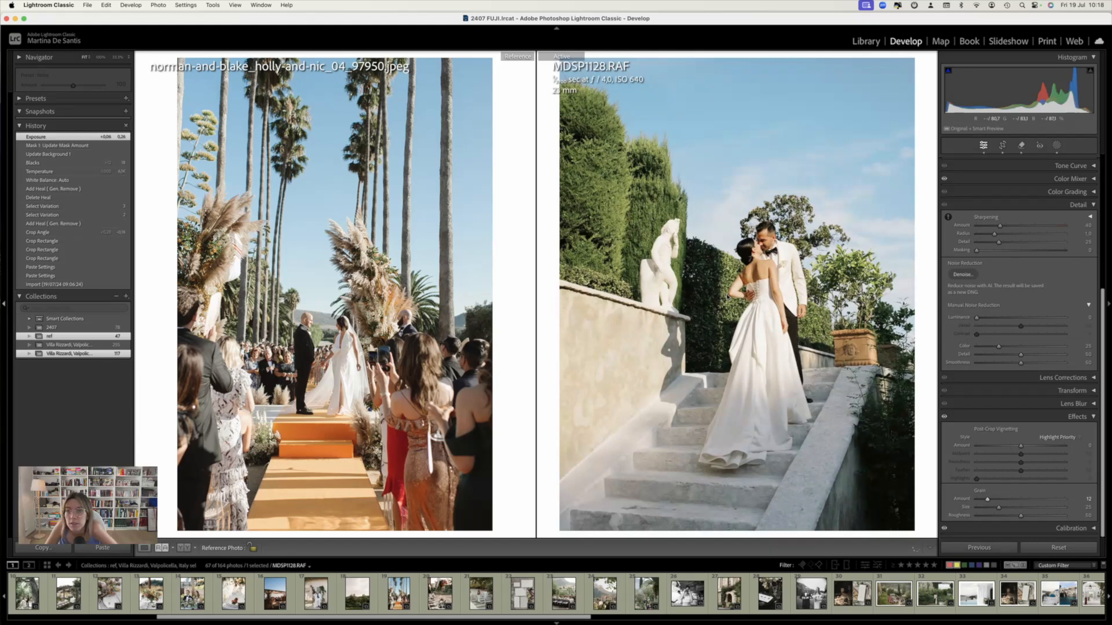
Inspect the staircase photo at different magnifications and compare it before and after editing, beside the palm-tree ceremony reference
{"action": "left_click", "coordinate": [775, 269]}
{"action": "scroll", "coordinate": [969, 308], "scroll_direction": "up", "scroll_amount": 5}
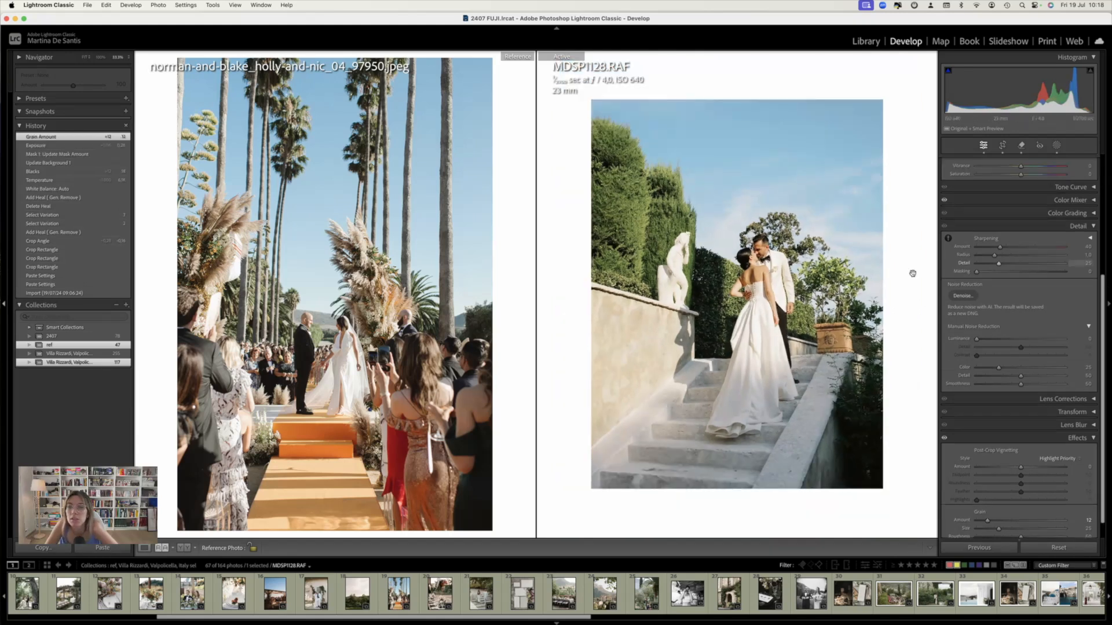
{"action": "left_click", "coordinate": [747, 280]}
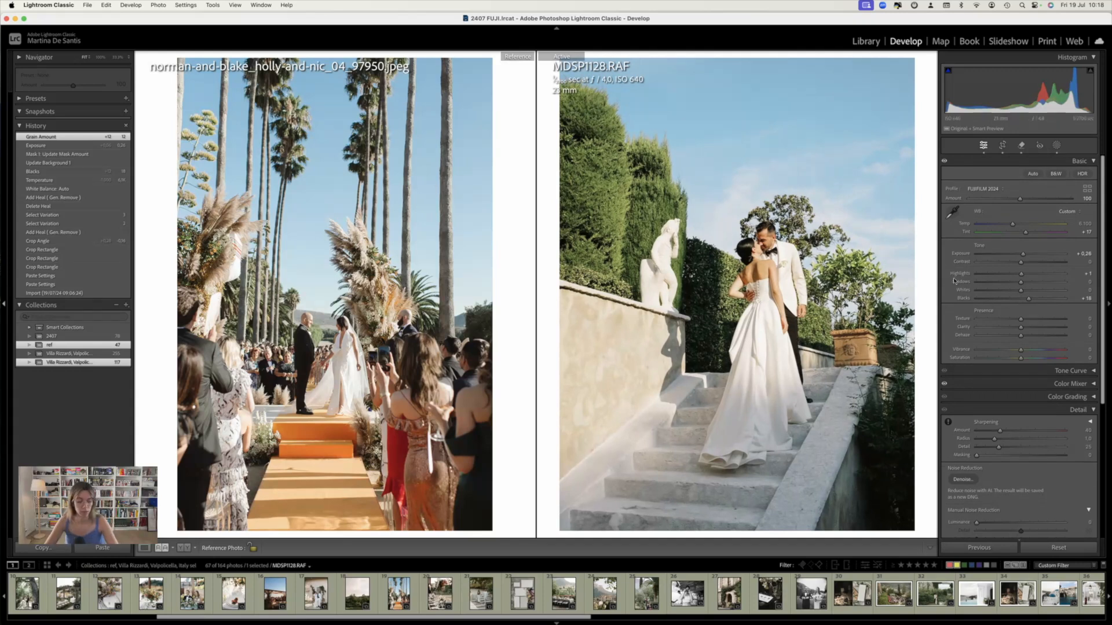
{"action": "key", "text": "backslash"}
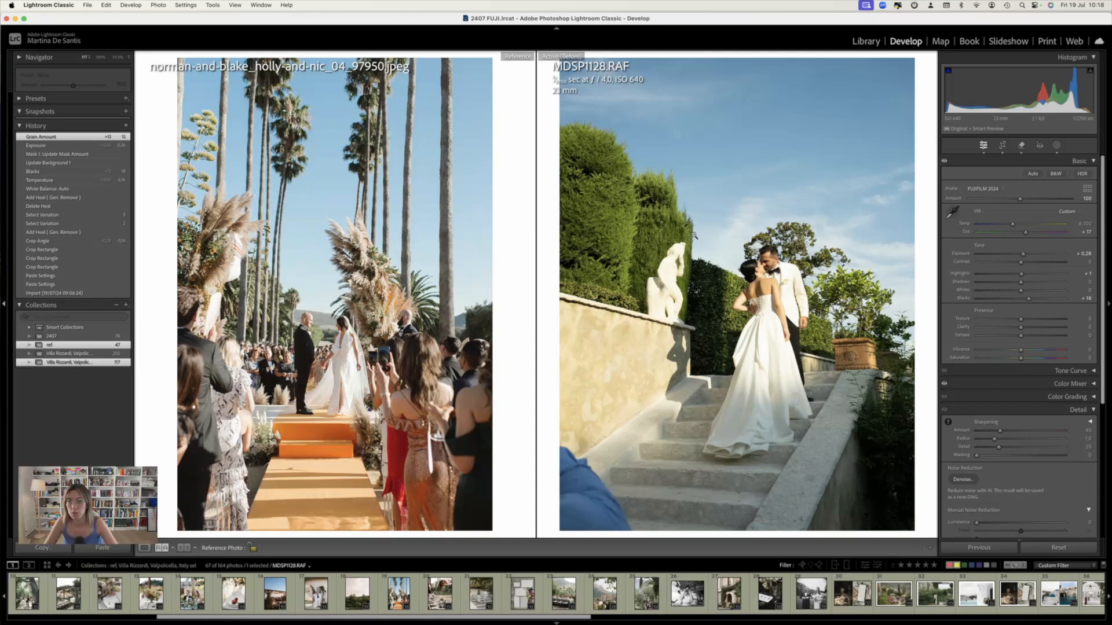
{"action": "key", "text": "backslash"}
{"action": "key", "text": "backslash"}
{"action": "key", "text": "backslash"}
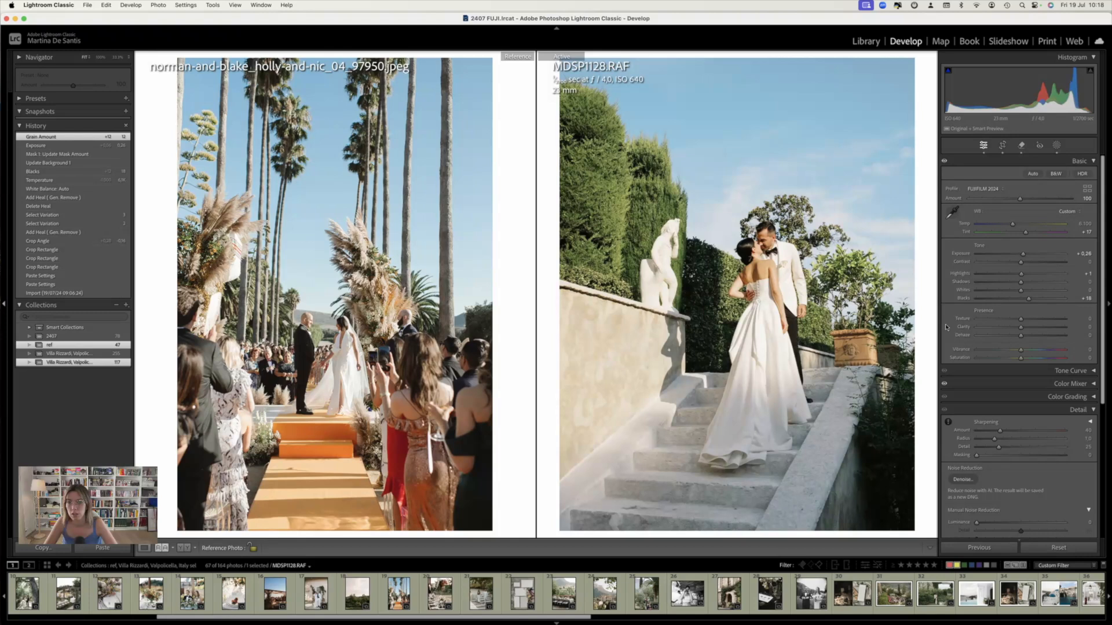
Open the photo of the drinks table in front of the villa for developing and paste the copied edit settings onto it
{"action": "key", "text": "g"}
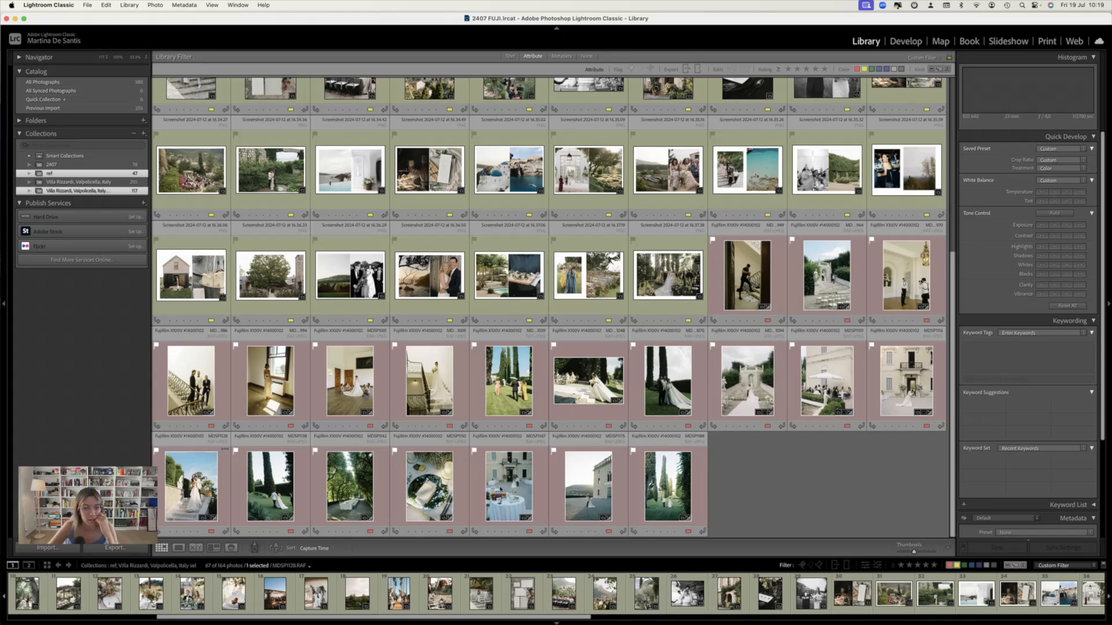
{"action": "left_click", "coordinate": [500, 489]}
{"action": "key", "text": "d"}
{"action": "key", "text": "super+shift+c"}
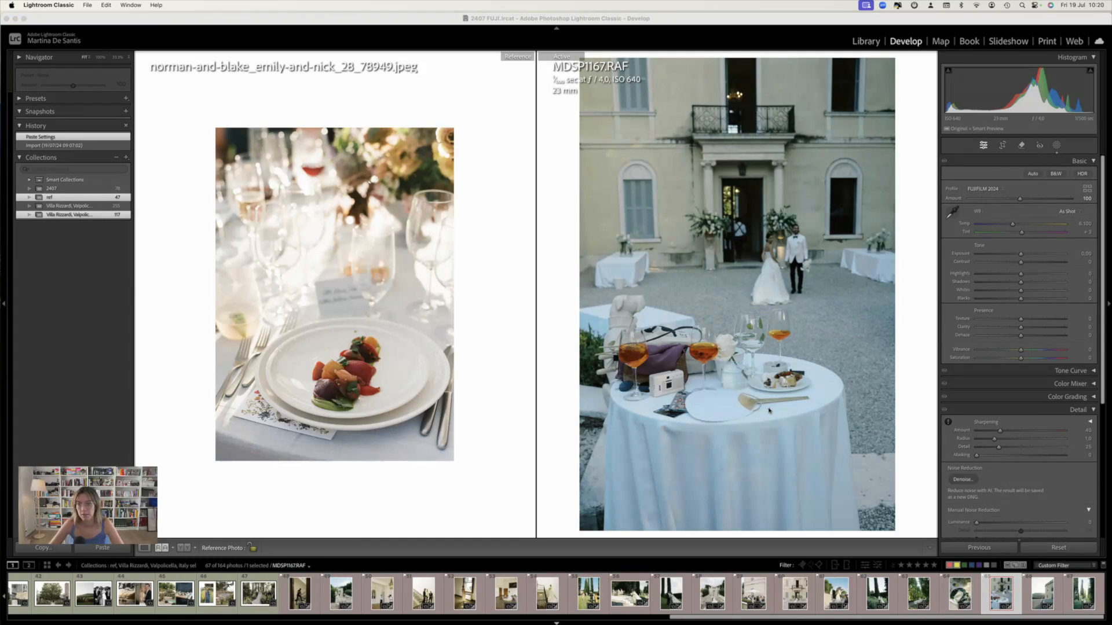
{"action": "key", "text": "Return"}
{"action": "key", "text": "super+shift+v"}
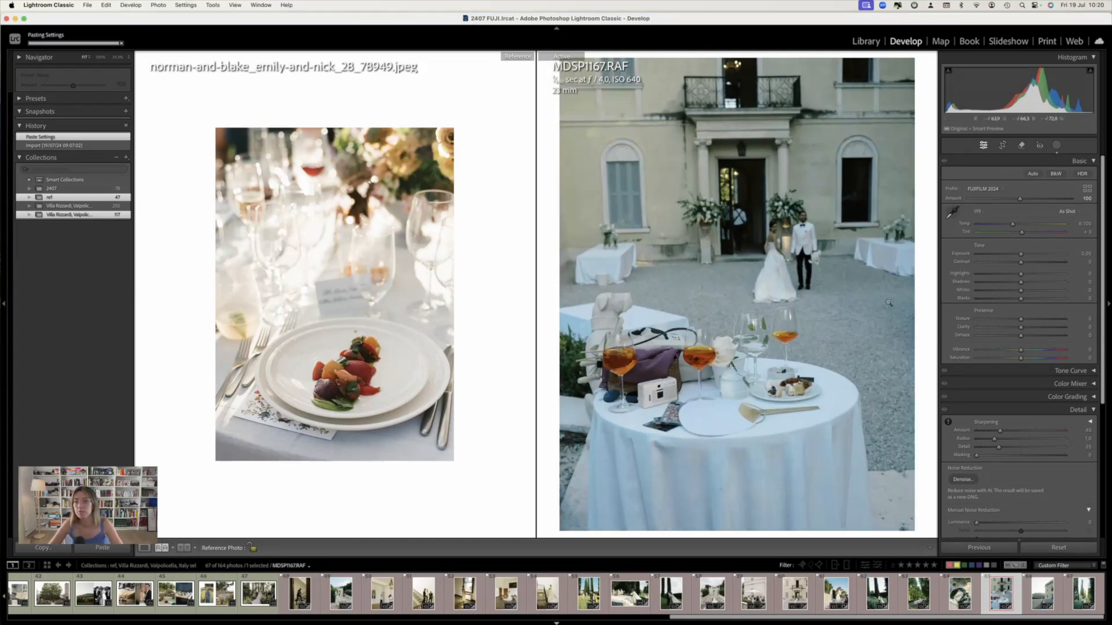
Show the drinks-table photo on its own and open its crop for adjustment
{"action": "key", "text": "d"}
{"action": "key", "text": "r"}
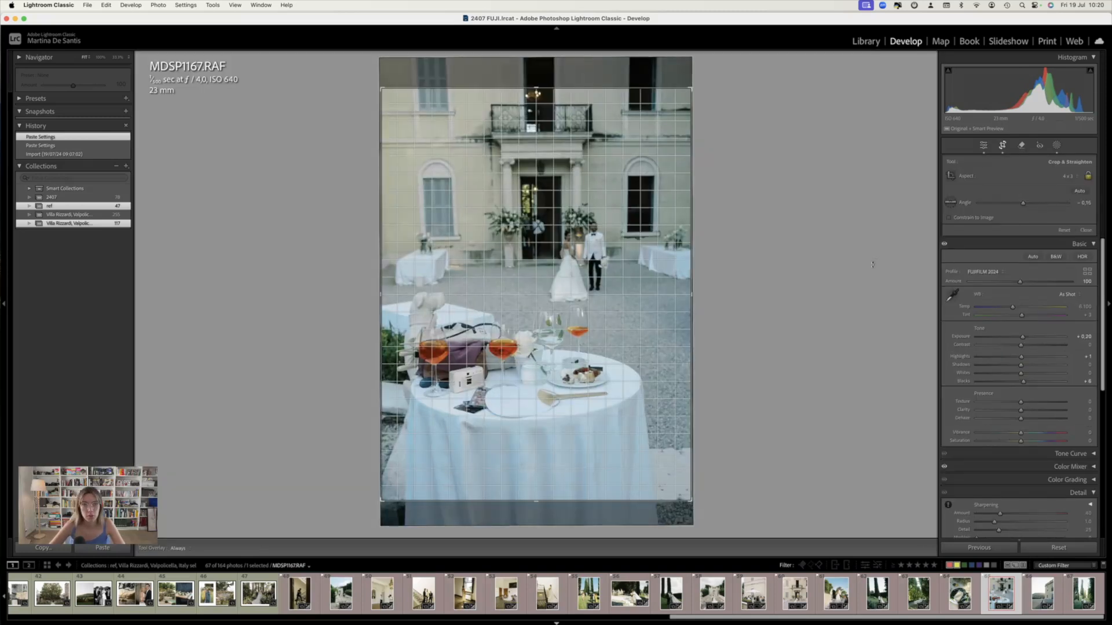
Accept the current crop angle and apply Auto Upright perspective correction to the villa photo
{"action": "key", "text": "Return"}
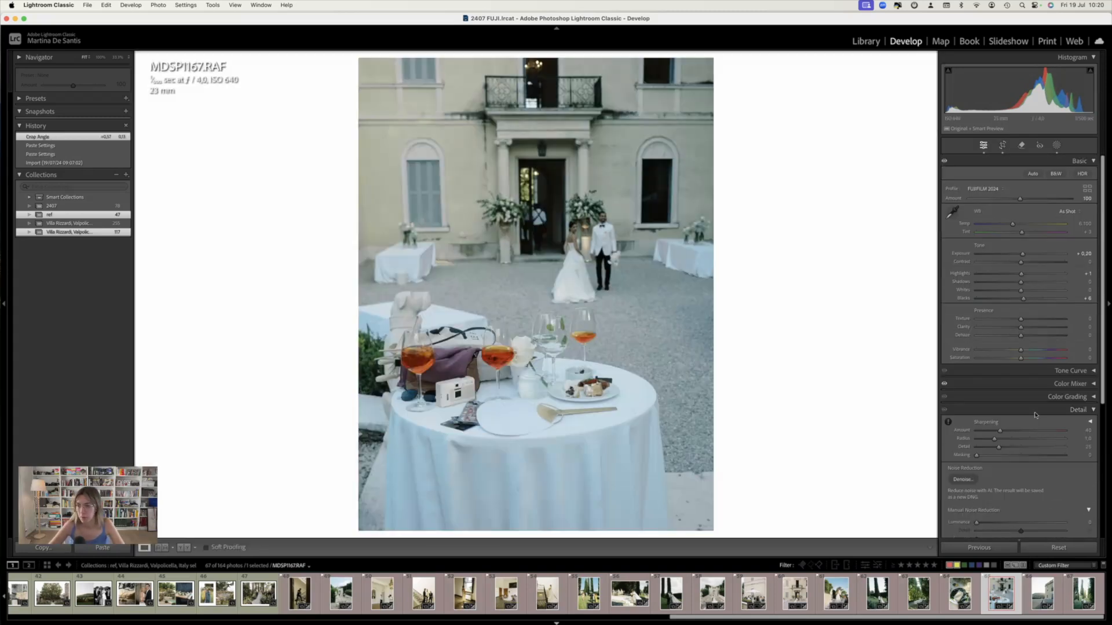
{"action": "left_click", "coordinate": [1036, 409]}
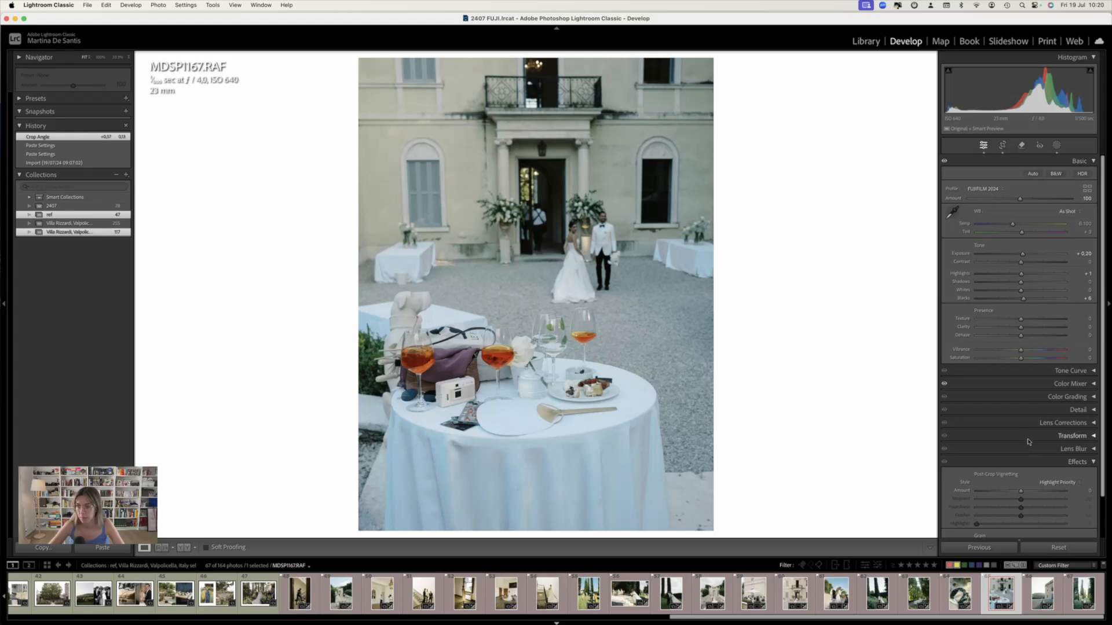
{"action": "left_click", "coordinate": [1027, 436]}
{"action": "left_click", "coordinate": [1024, 412]}
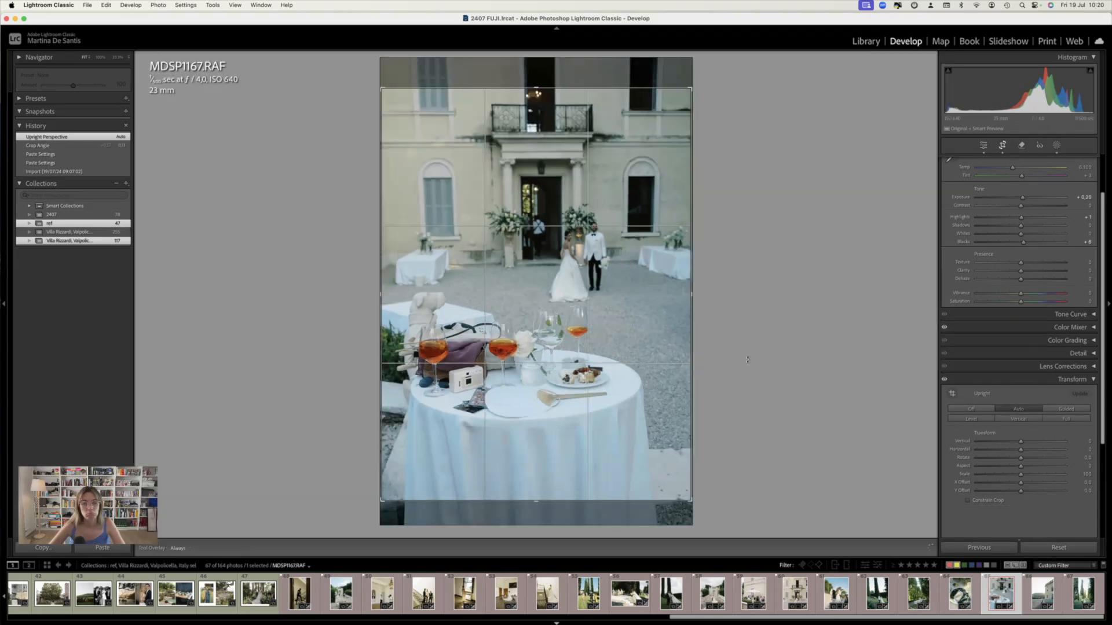
Reposition the photo inside the crop to show more of the building's upper part, and set the crop angle to about 0.33
{"action": "key", "text": "r"}
{"action": "left_click_drag", "start_coordinate": [572, 276], "coordinate": [582, 296]}
{"action": "left_click_drag", "start_coordinate": [821, 312], "coordinate": [820, 314]}
{"action": "key", "text": "r"}
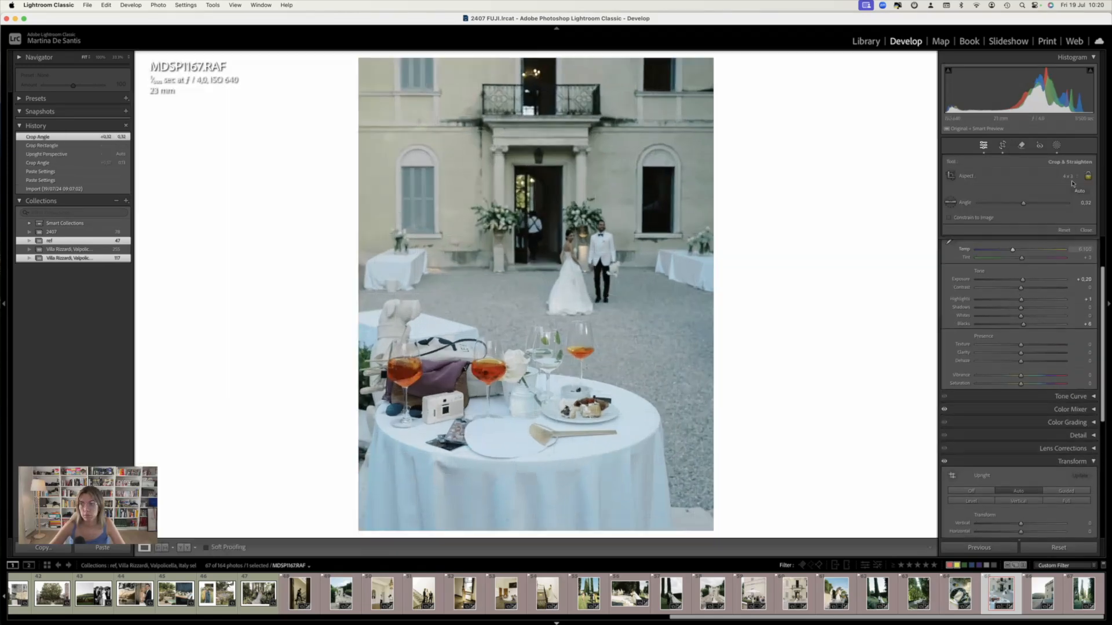
Beside the reference photo, set the white balance to Auto and raise the exposure to about +0.38
{"action": "key", "text": "shift+r"}
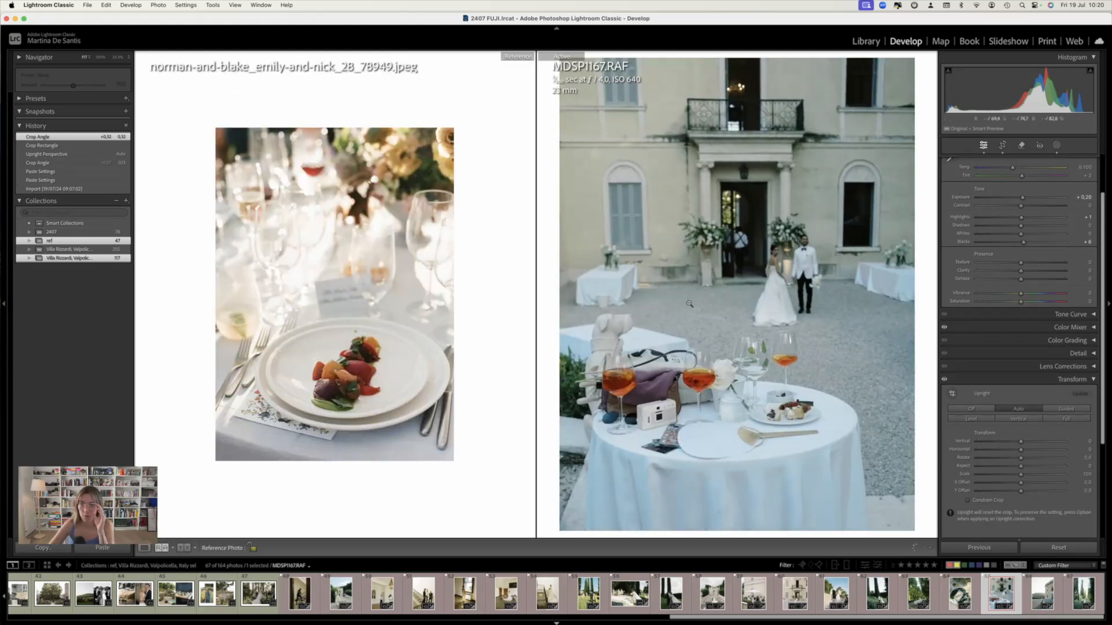
{"action": "scroll", "coordinate": [1065, 215], "scroll_direction": "up", "scroll_amount": 3}
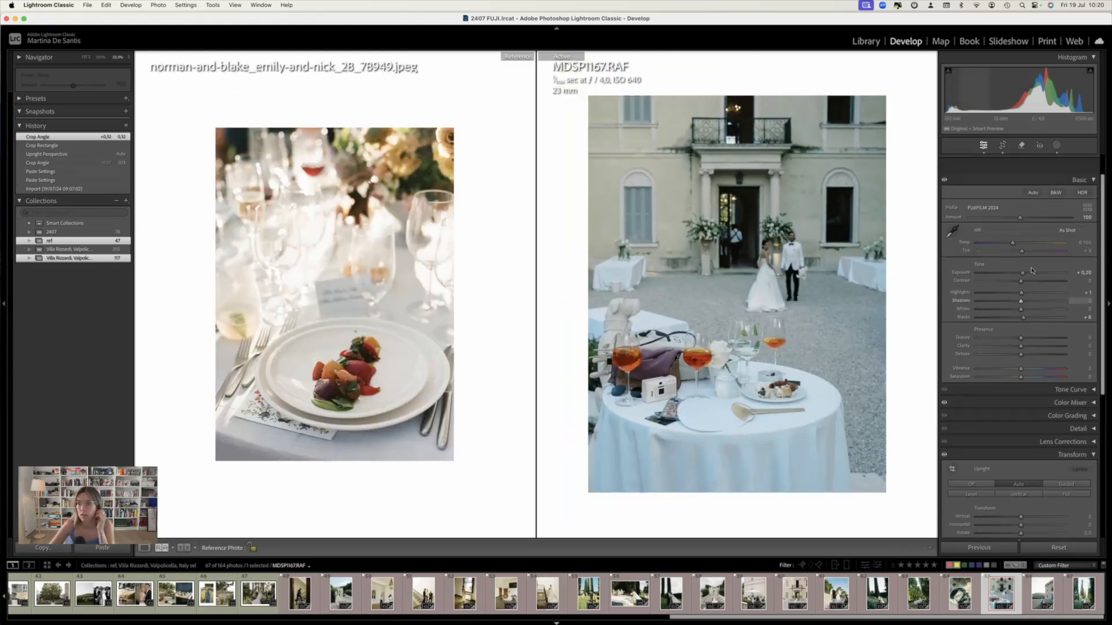
{"action": "left_click", "coordinate": [1063, 213]}
{"action": "left_click", "coordinate": [1066, 221]}
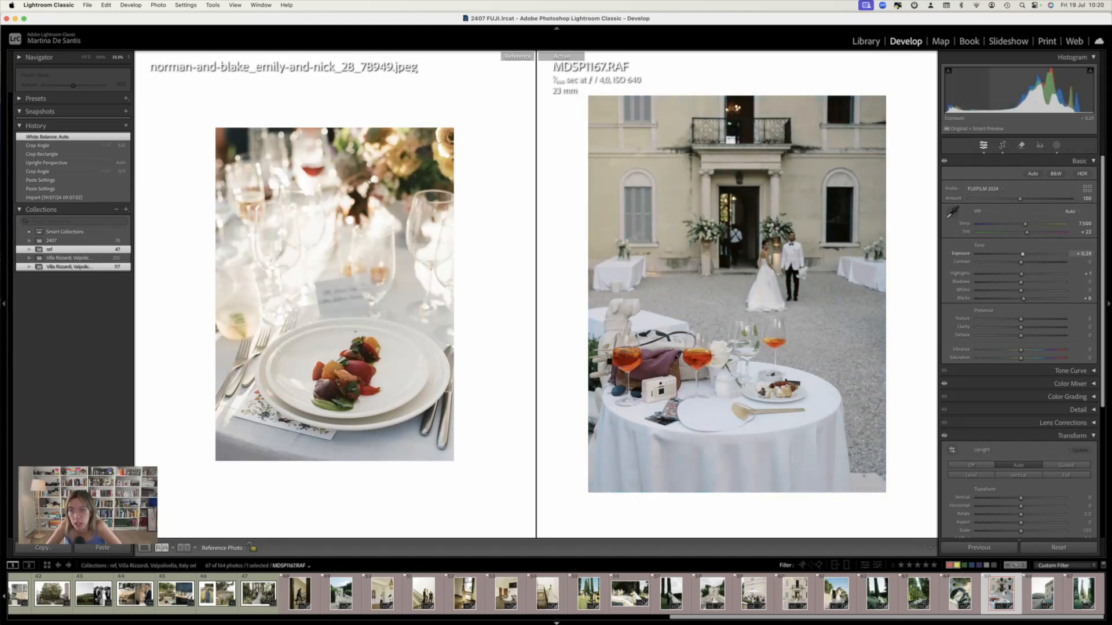
{"action": "left_click_drag", "start_coordinate": [1023, 254], "coordinate": [1024, 253]}
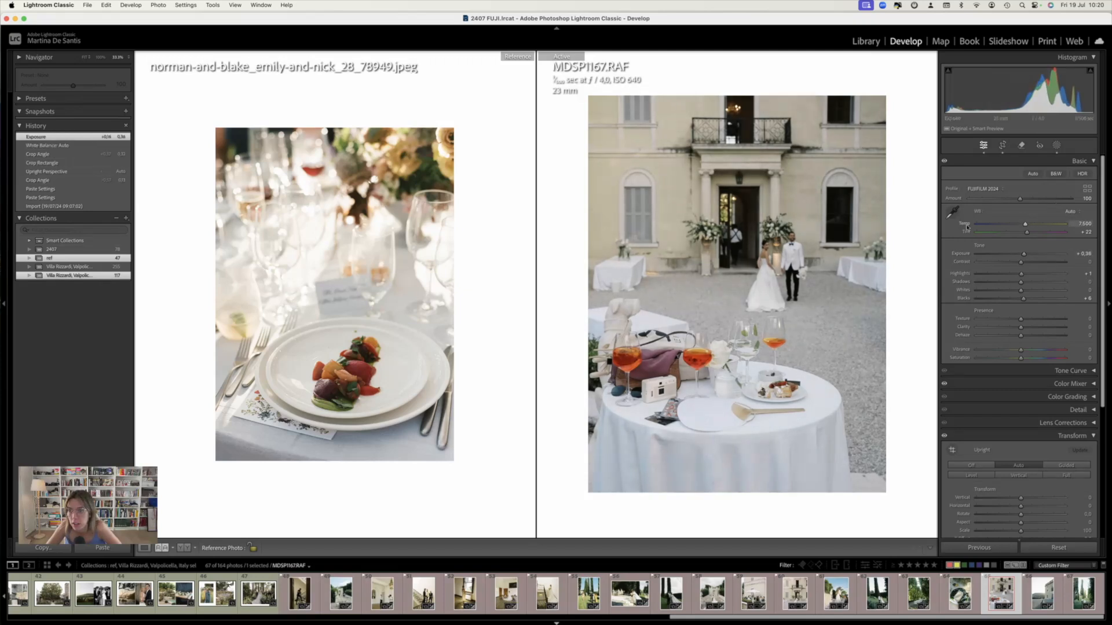
Sample a neutral area for a custom white balance, and lower the temperature to about 9,140
{"action": "left_click", "coordinate": [952, 213]}
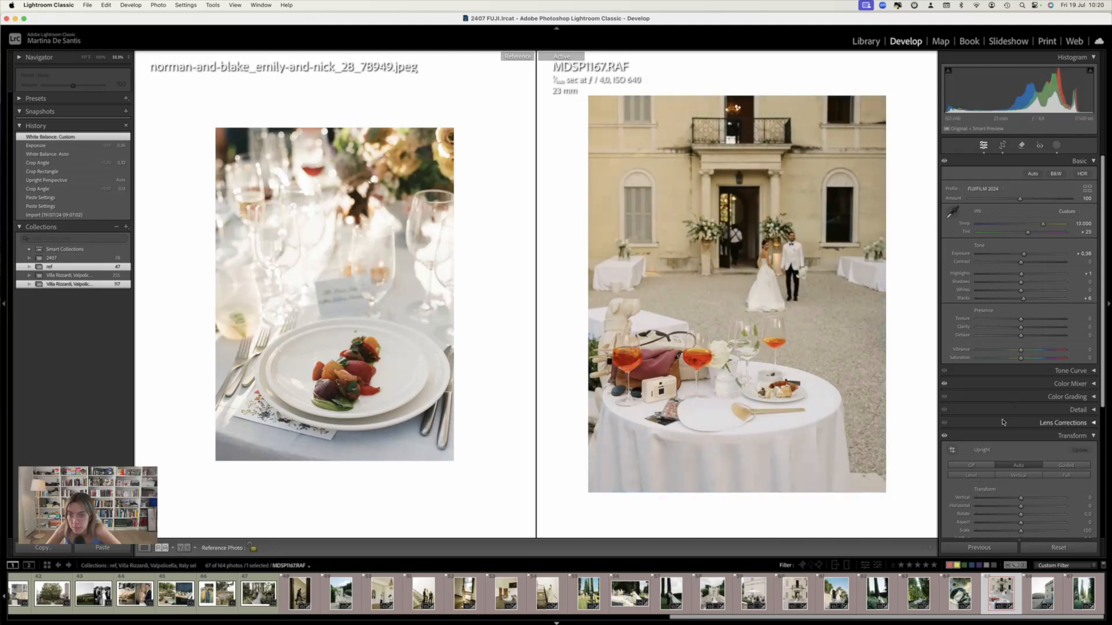
{"action": "left_click_drag", "start_coordinate": [1042, 224], "coordinate": [1036, 227]}
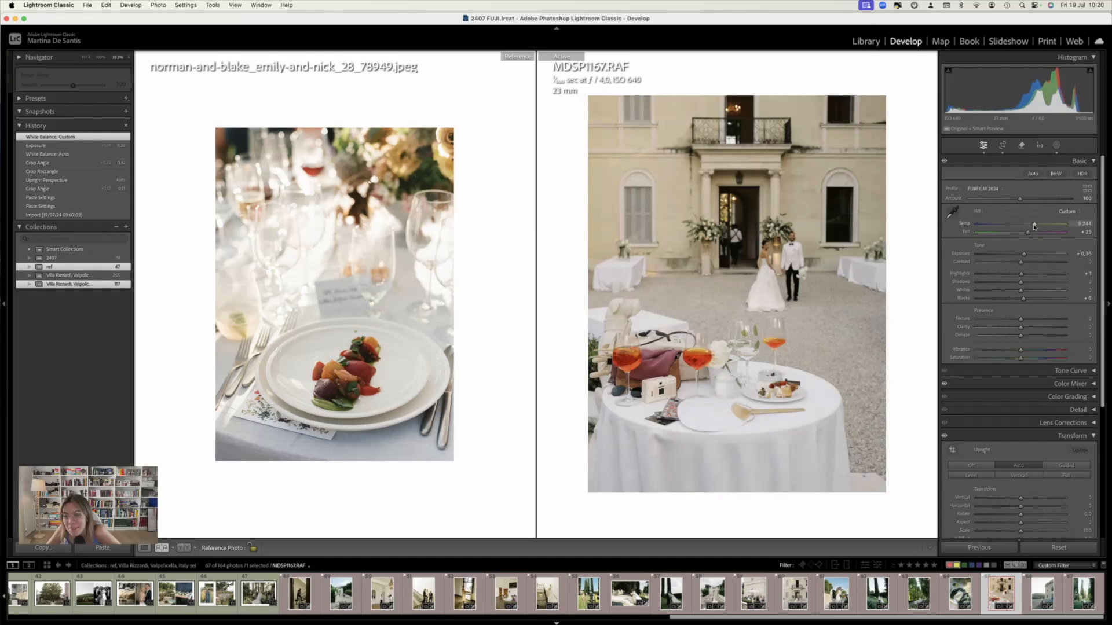
{"action": "left_click_drag", "start_coordinate": [1035, 227], "coordinate": [1034, 226]}
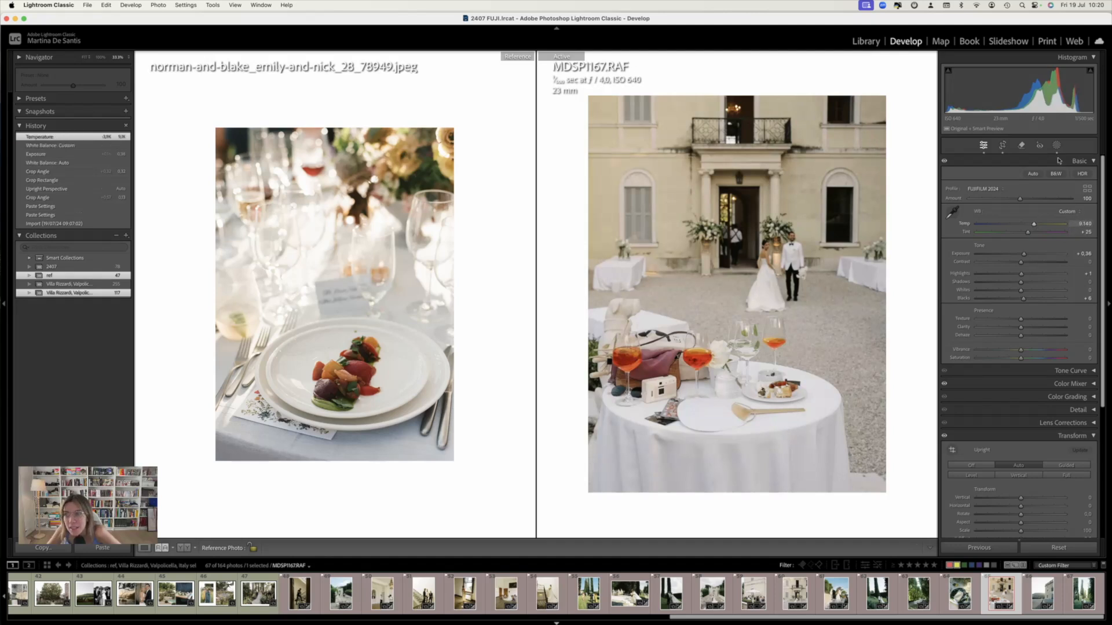
Increase the amount of the existing background mask's adjustments to 127
{"action": "left_click", "coordinate": [857, 91]}
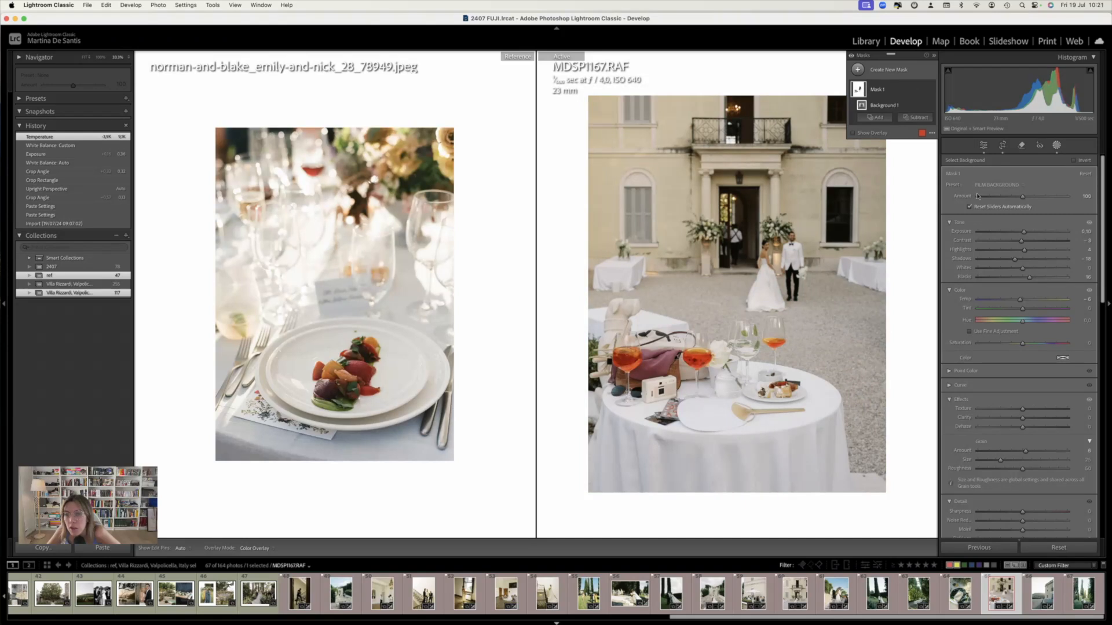
{"action": "left_click_drag", "start_coordinate": [1022, 196], "coordinate": [1036, 197]}
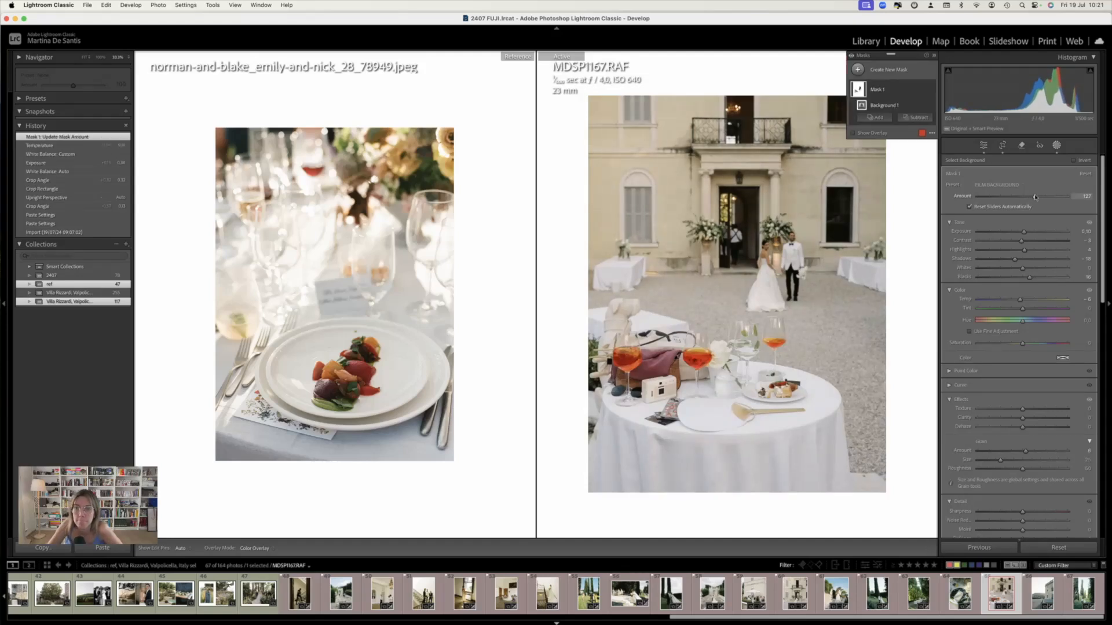
{"action": "key", "text": "Escape"}
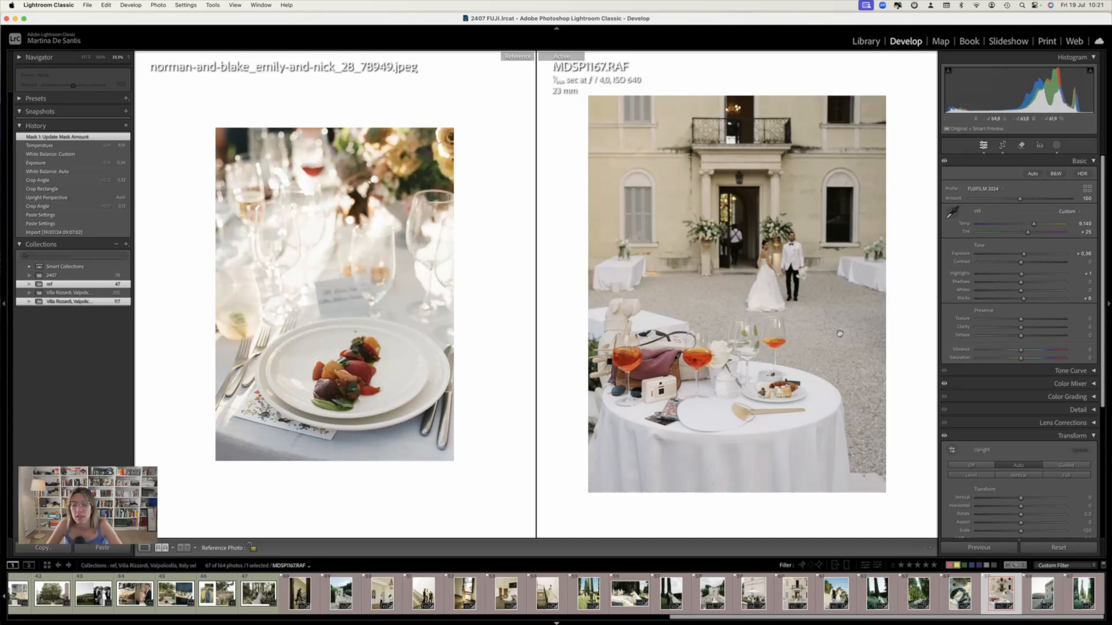
Rotate the crop slightly to an angle of 0.19
{"action": "key", "text": "r"}
{"action": "left_click_drag", "start_coordinate": [767, 281], "coordinate": [808, 285]}
{"action": "key", "text": "r"}
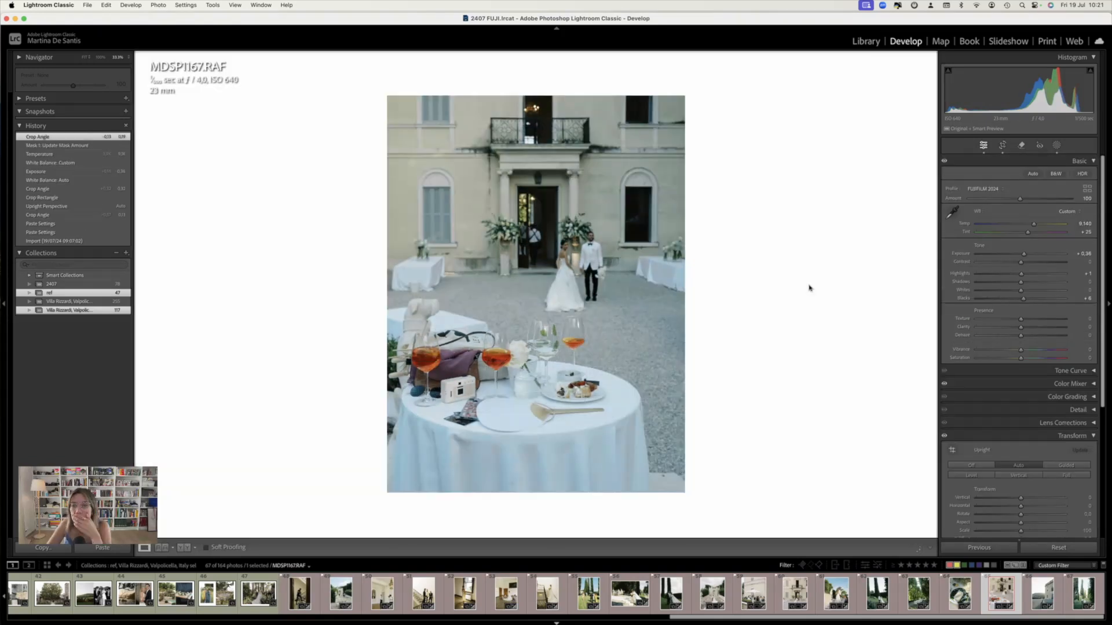
Beside the reference photo, add a linear gradient mask covering the building and fading out below the couple, and raise its Blacks slightly
{"action": "key", "text": "shift+r"}
{"action": "key", "text": "shift+w"}
{"action": "key", "text": "m"}
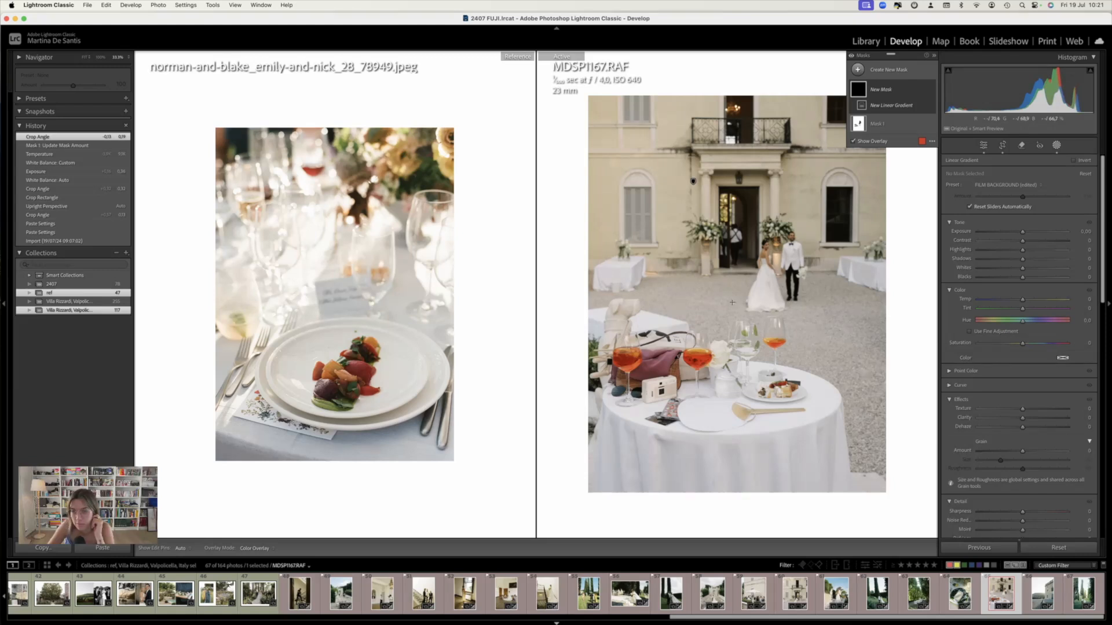
{"action": "left_click_drag", "start_coordinate": [766, 273], "coordinate": [755, 326]}
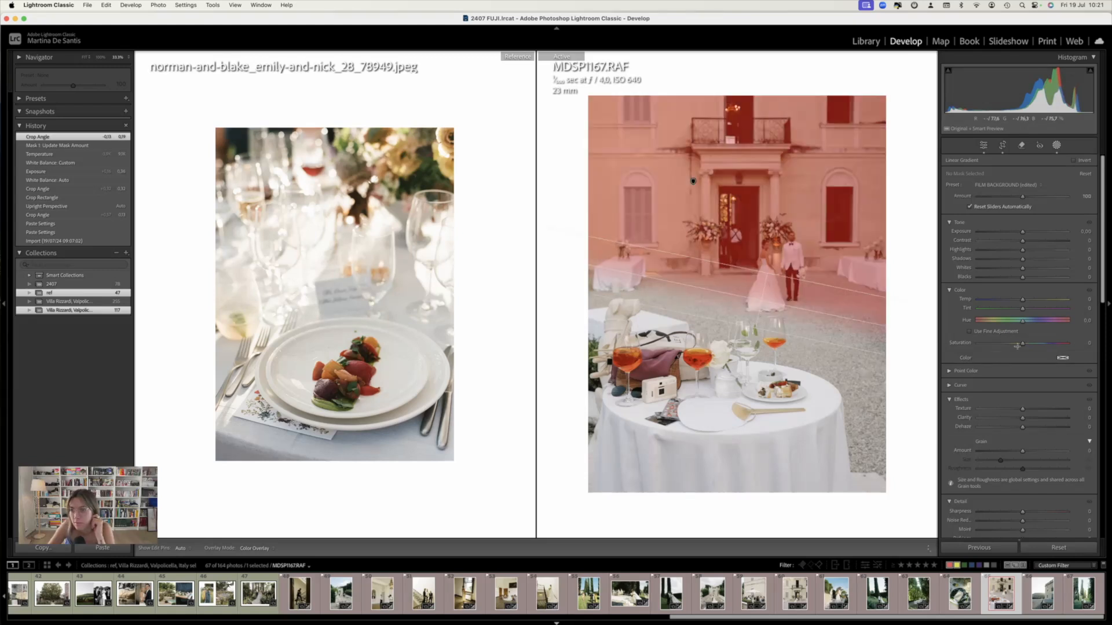
{"action": "left_click_drag", "start_coordinate": [1023, 278], "coordinate": [1028, 280]}
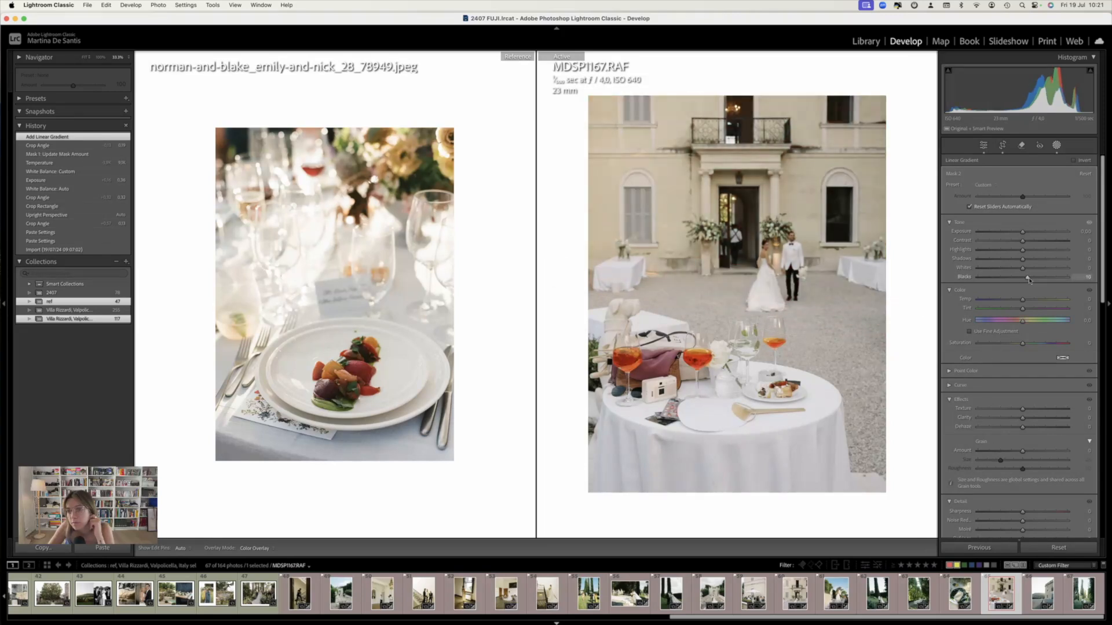
{"action": "left_click_drag", "start_coordinate": [1030, 280], "coordinate": [1030, 280]}
{"action": "key", "text": "Escape"}
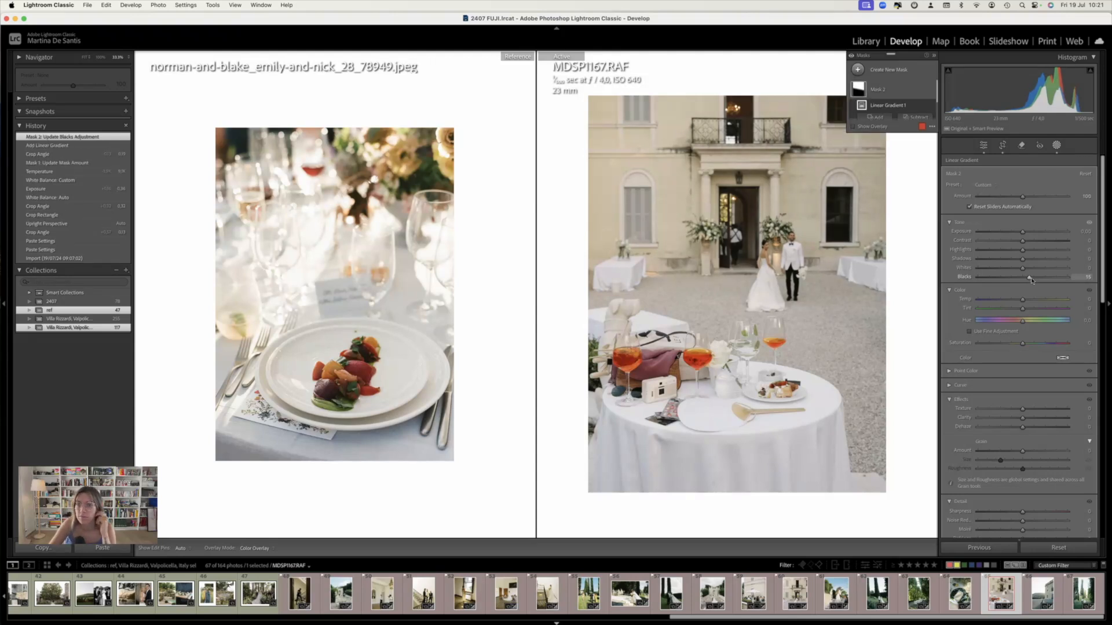
{"action": "key", "text": "Escape"}
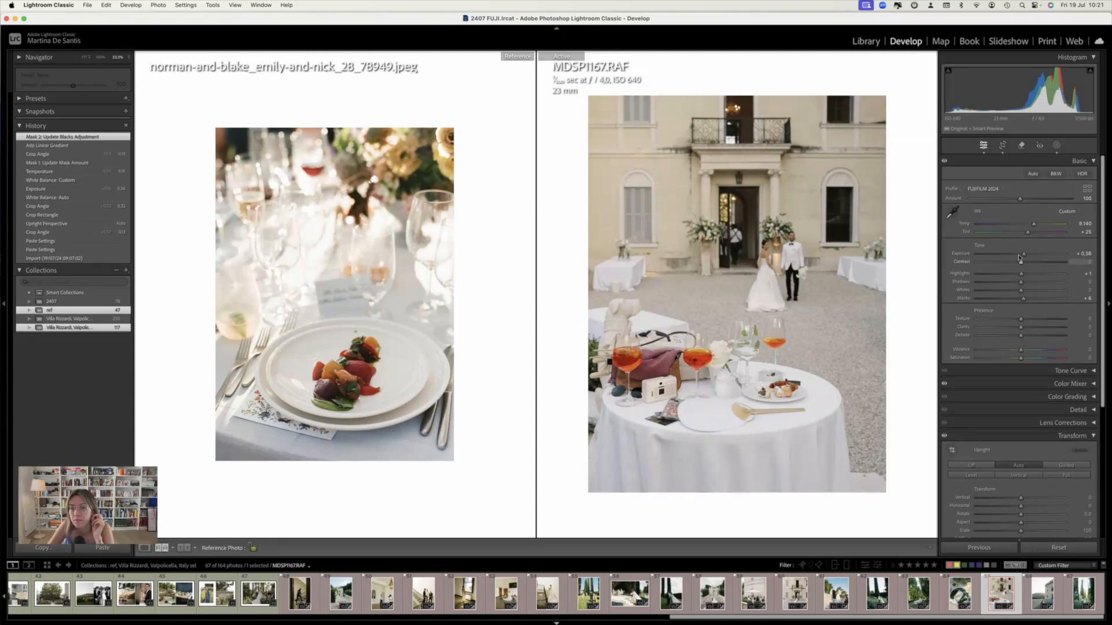
Compare the photo with its unedited version, tighten the crop slightly and return to the reference comparison
{"action": "key", "text": "backslash"}
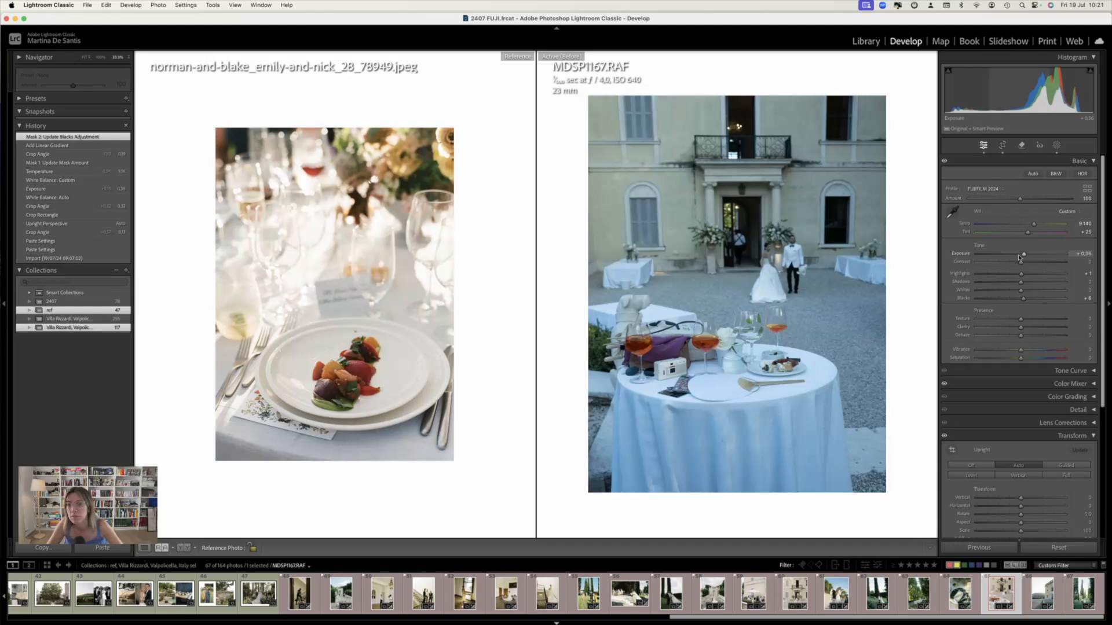
{"action": "key", "text": "backslash"}
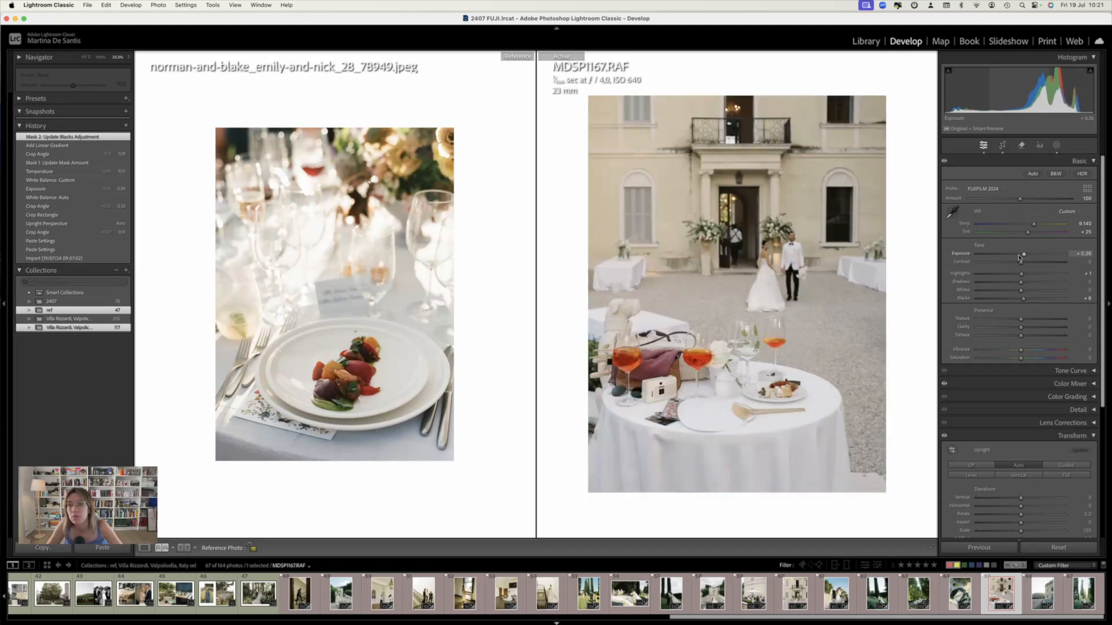
{"action": "key", "text": "r"}
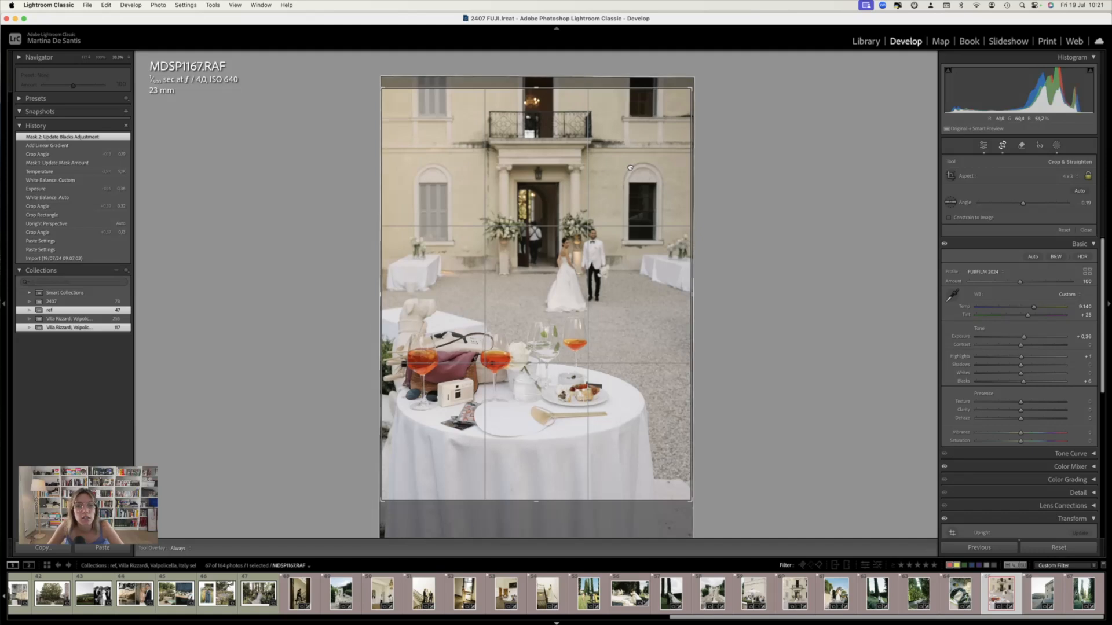
{"action": "left_click_drag", "start_coordinate": [691, 88], "coordinate": [689, 91]}
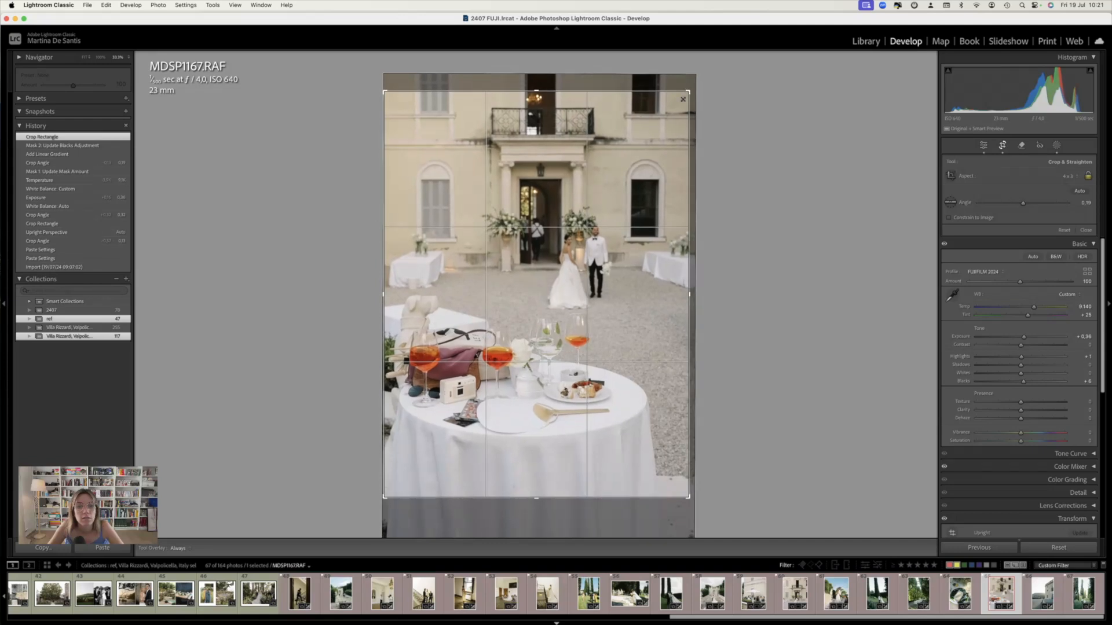
{"action": "key", "text": "r"}
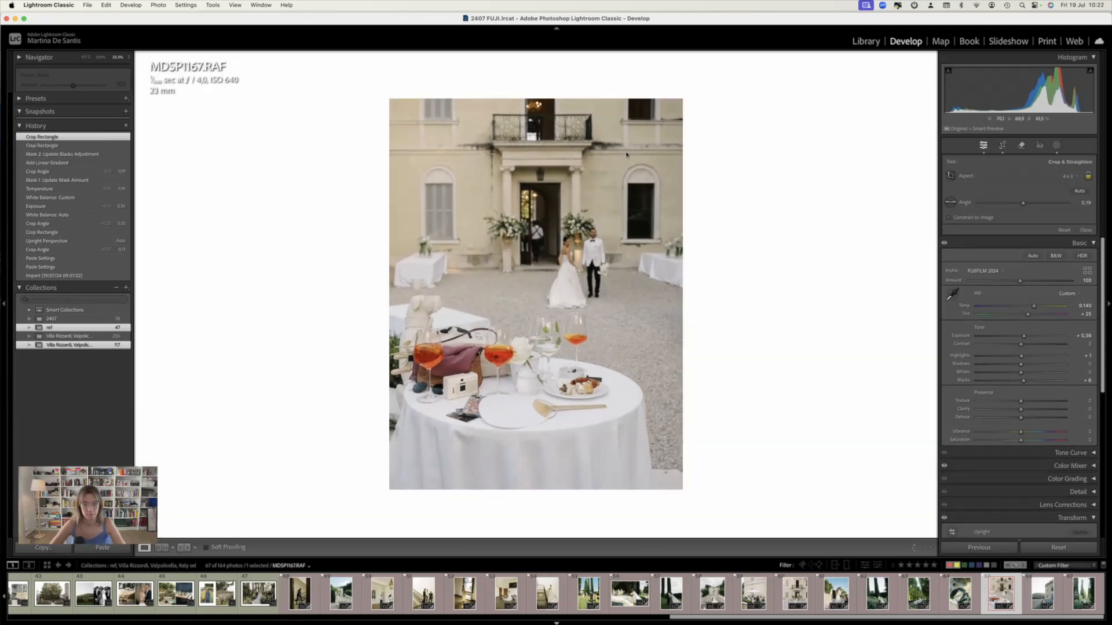
{"action": "key", "text": "shift+r"}
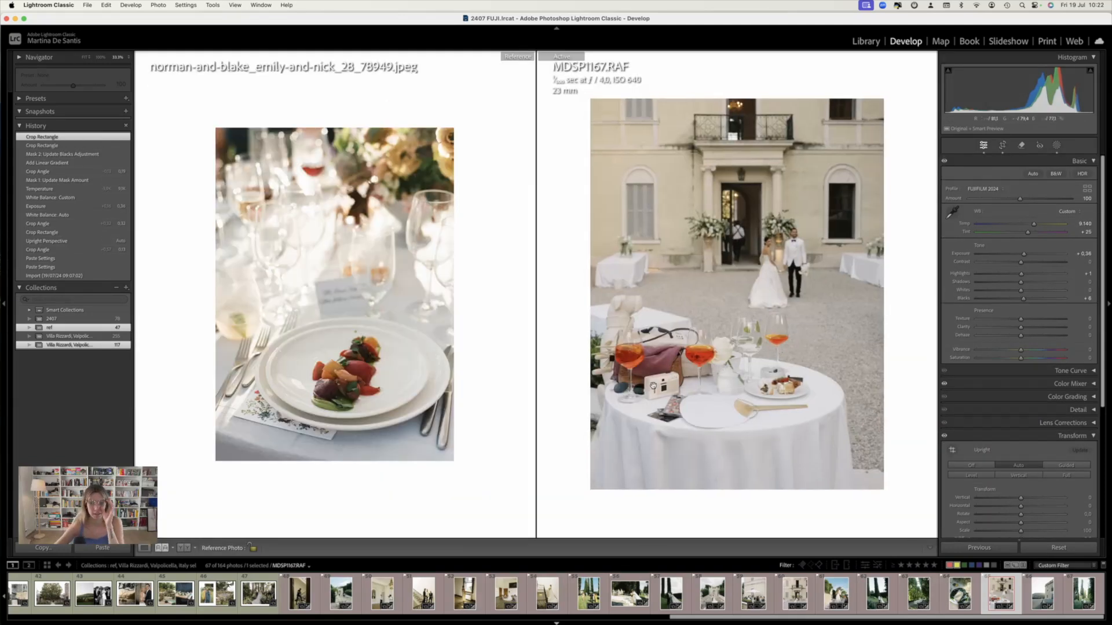
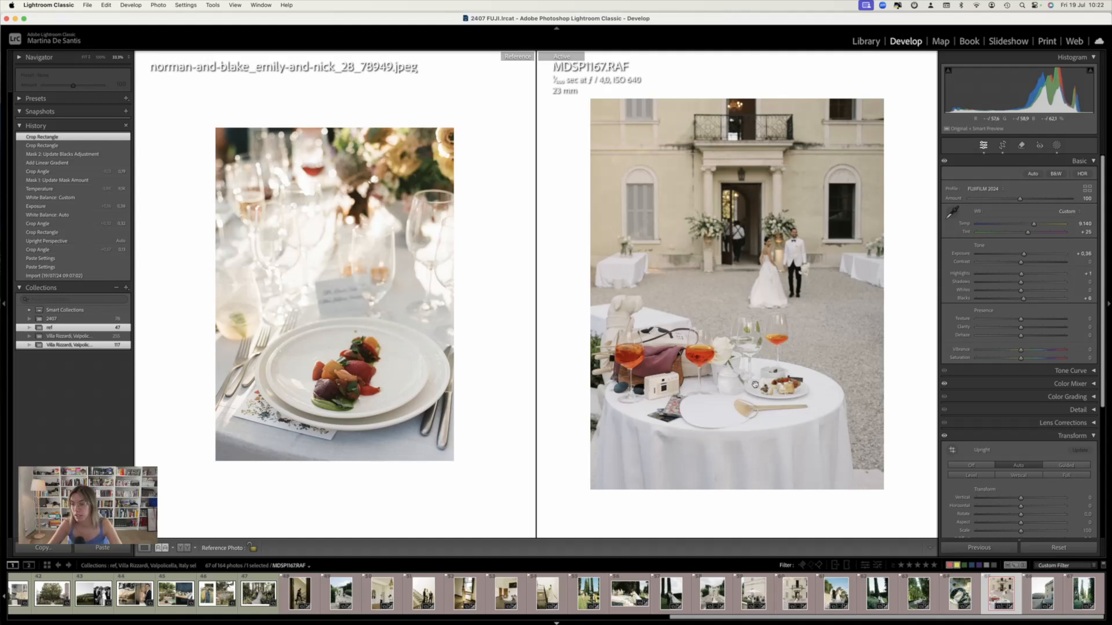
Paste the copied develop settings onto the place-setting photo MDSP1150.RAF and set its white balance to Auto
{"action": "left_click", "coordinate": [958, 594]}
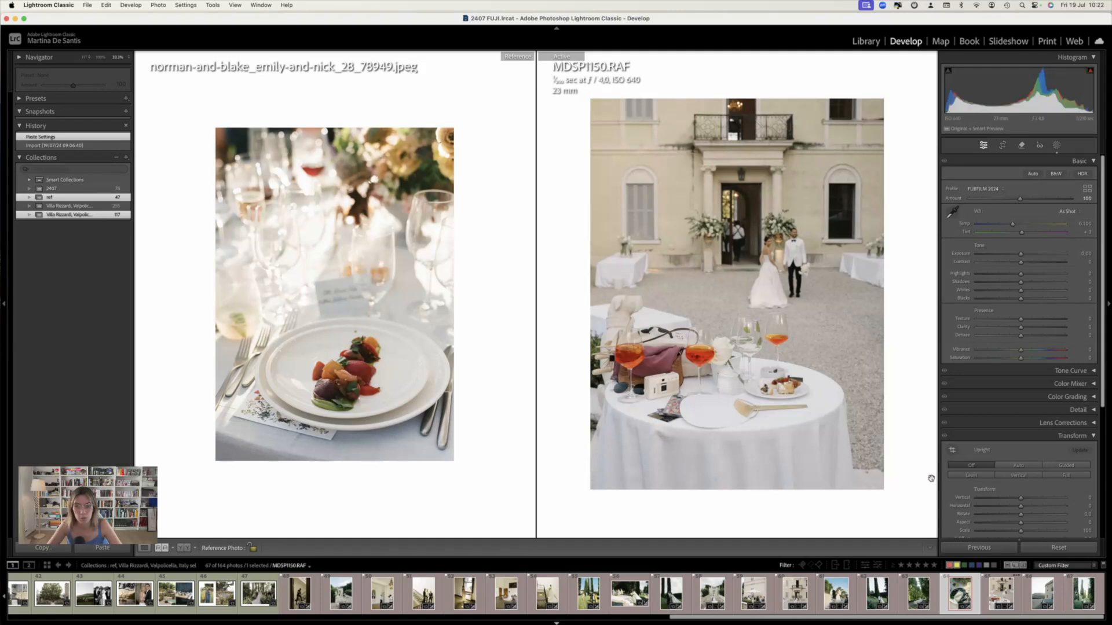
{"action": "key", "text": "super+shift+v"}
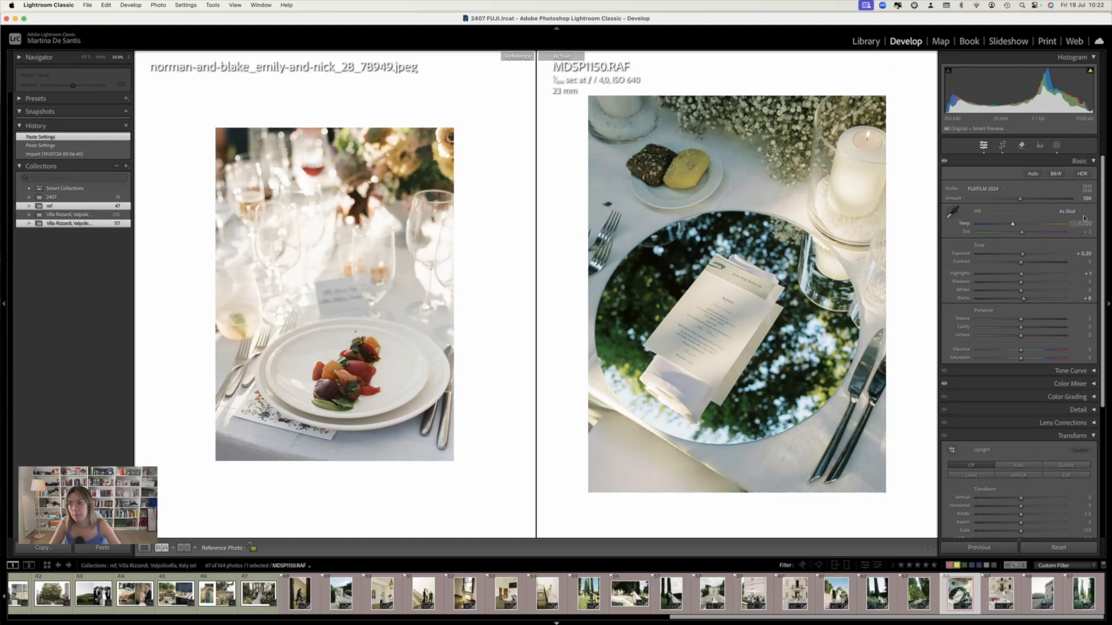
{"action": "left_click", "coordinate": [1069, 212]}
{"action": "left_click", "coordinate": [1068, 223]}
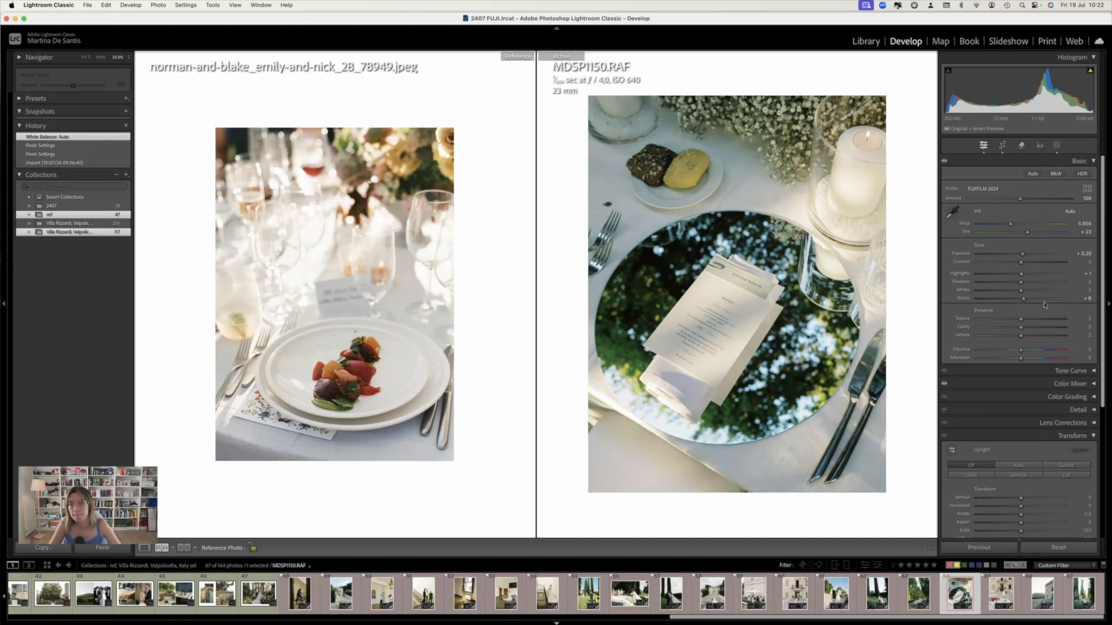
{"action": "key", "text": "r"}
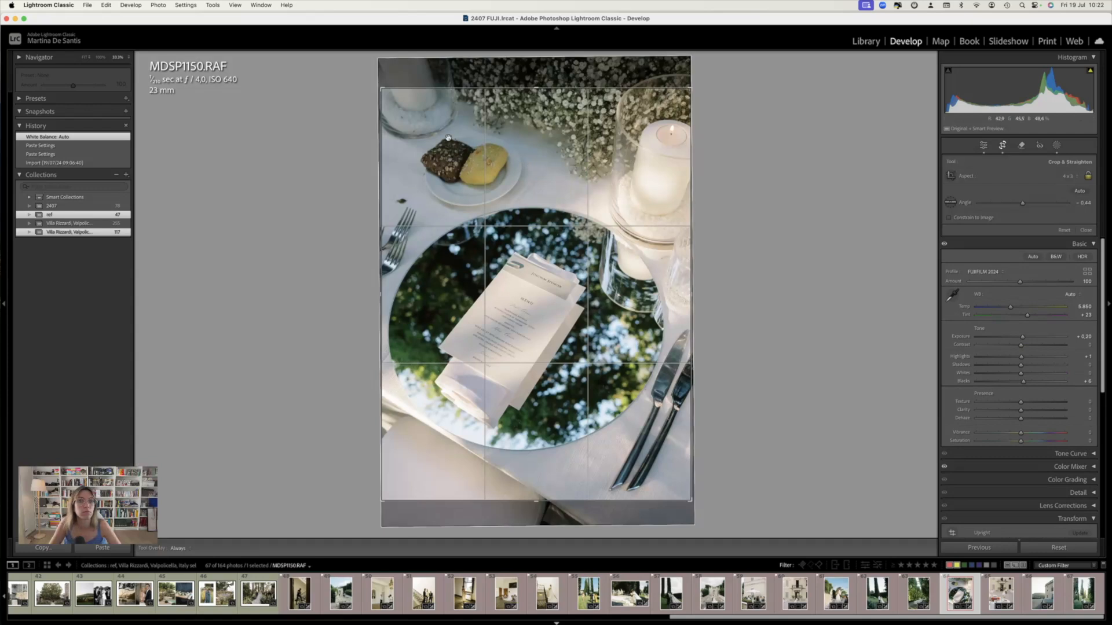
{"action": "key", "text": "r"}
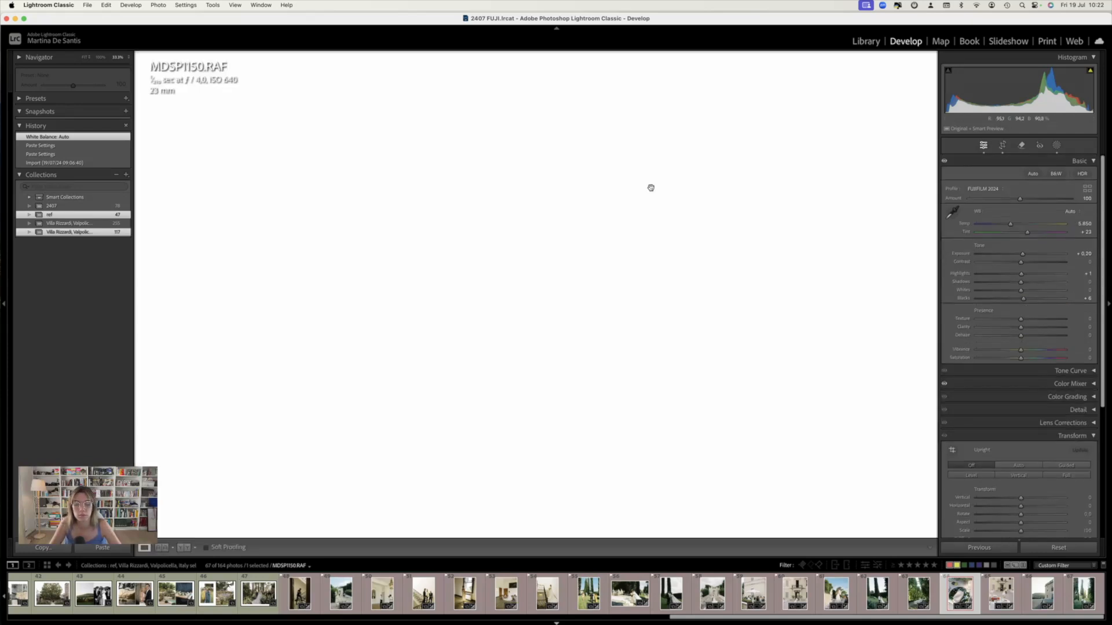
{"action": "key", "text": "shift+r"}
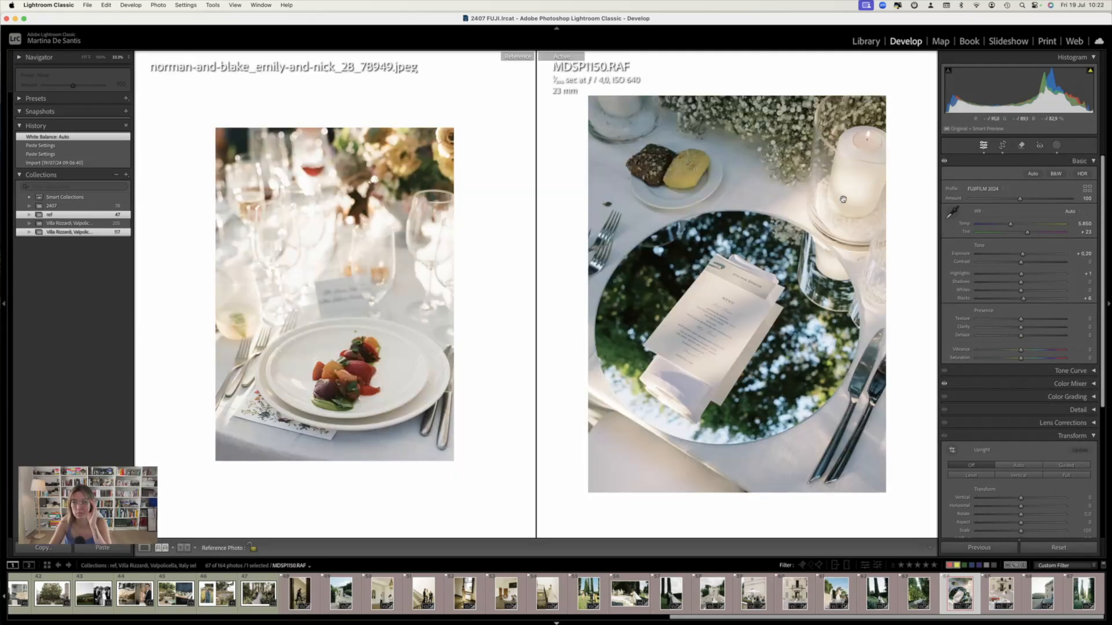
Set a custom white balance by sampling the white menu card on the mirrored plate as neutral
{"action": "left_click", "coordinate": [952, 212]}
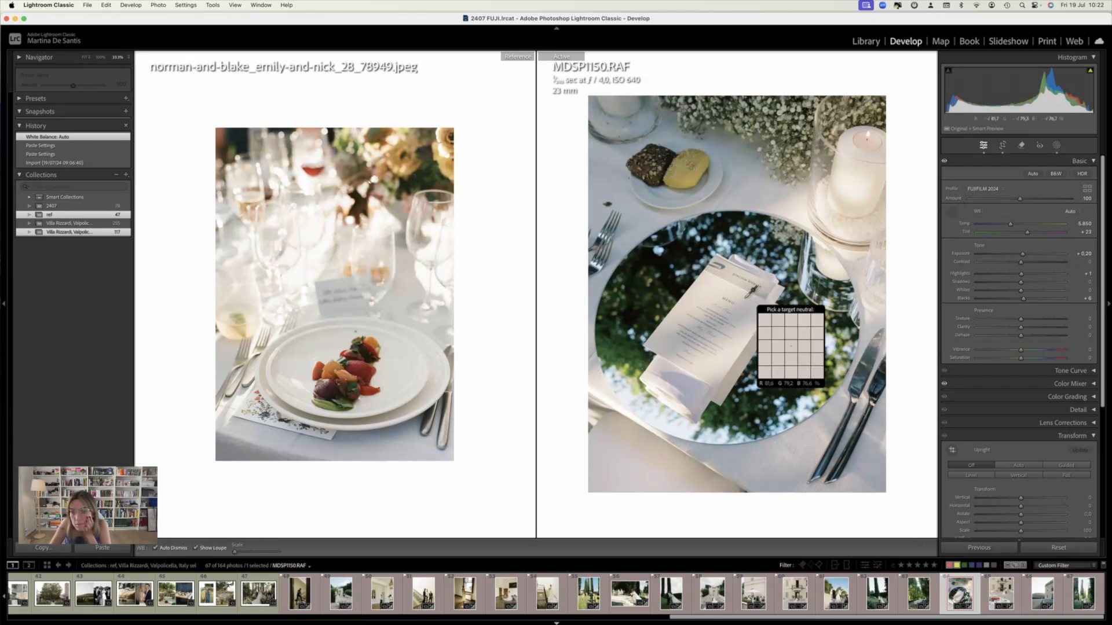
{"action": "left_click", "coordinate": [747, 295]}
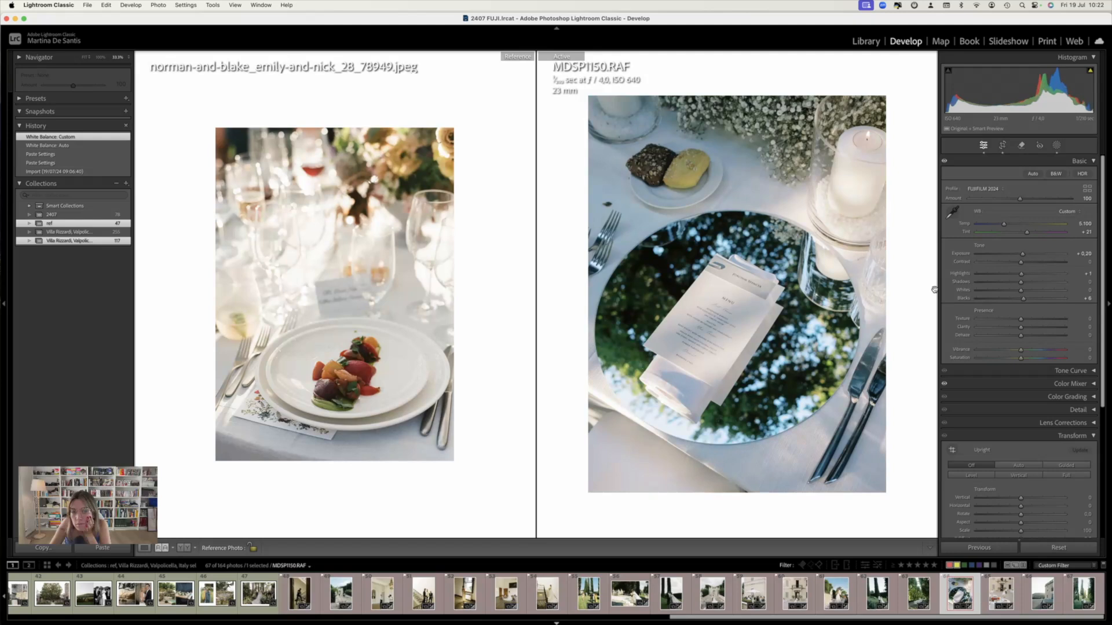
Undo the custom white balance sample on the place-setting photo and raise its Exposure to +0.38
{"action": "key", "text": "super+z"}
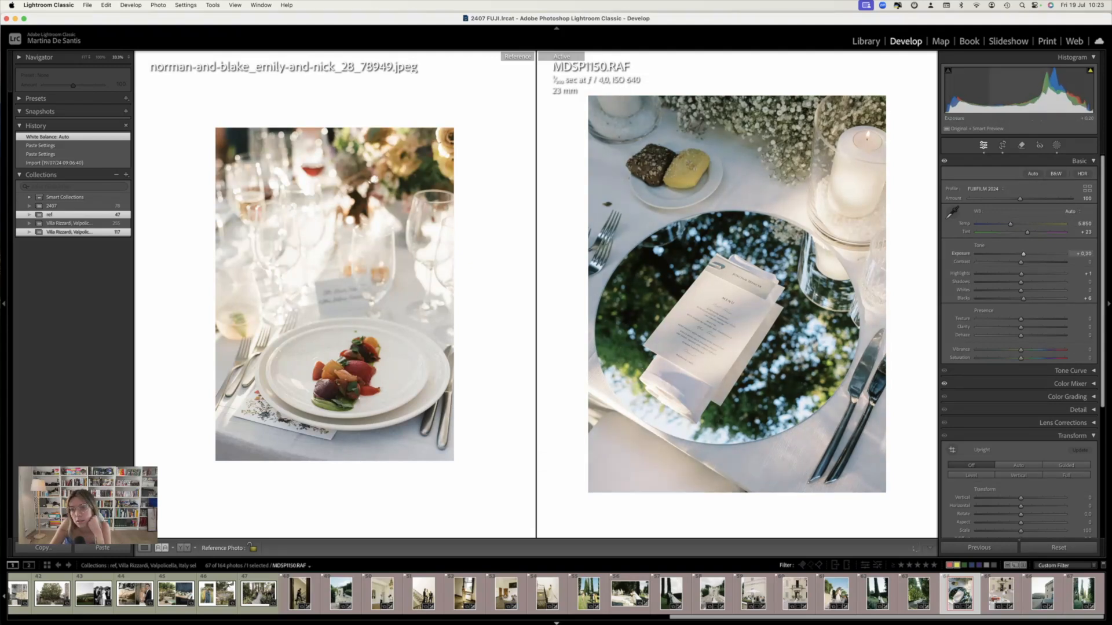
{"action": "left_click_drag", "start_coordinate": [1024, 92], "coordinate": [1027, 93]}
{"action": "left_click_drag", "start_coordinate": [1008, 96], "coordinate": [1008, 97]}
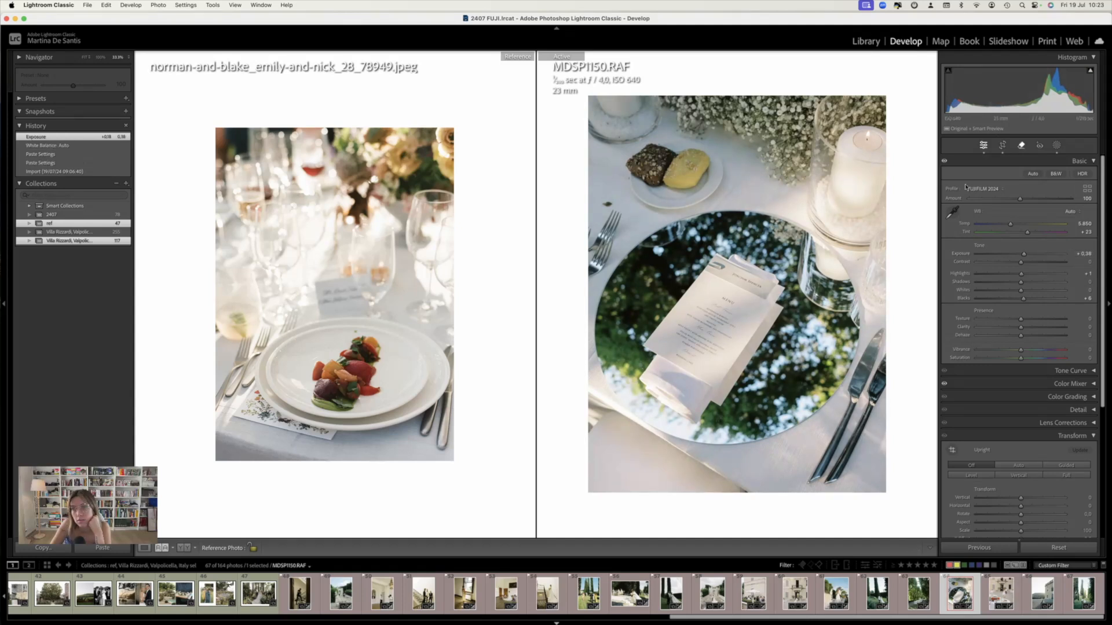
Heal the small dark speck on the tablecloth above the forks with the Remove tool and finish the retouch
{"action": "left_click", "coordinate": [1021, 145]}
{"action": "scroll", "coordinate": [608, 209], "scroll_direction": "down", "scroll_amount": 10}
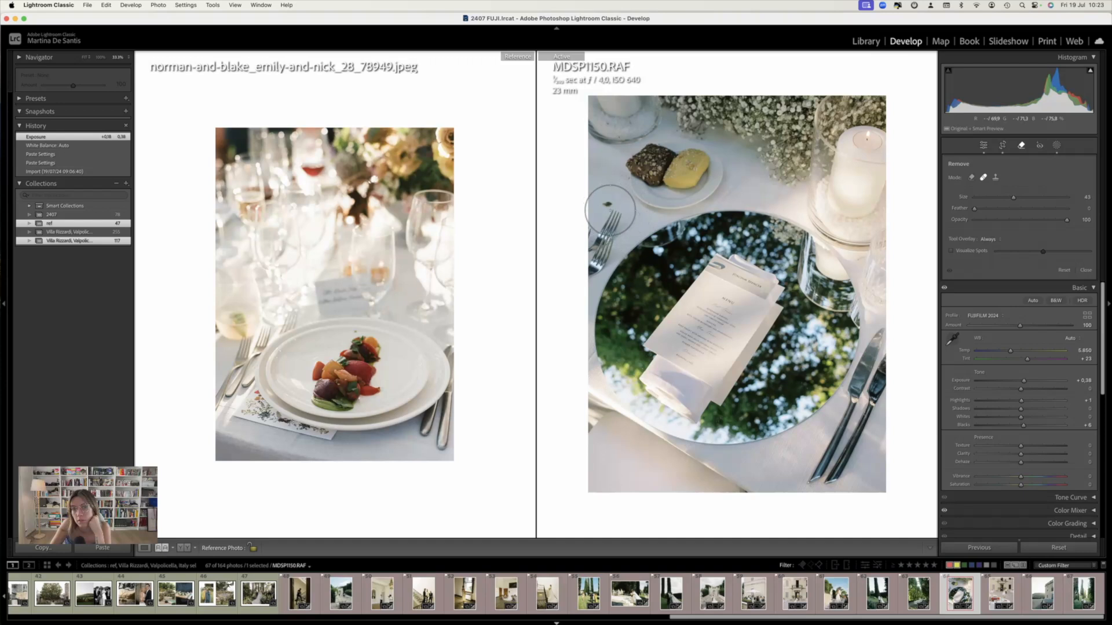
{"action": "left_click", "coordinate": [607, 203]}
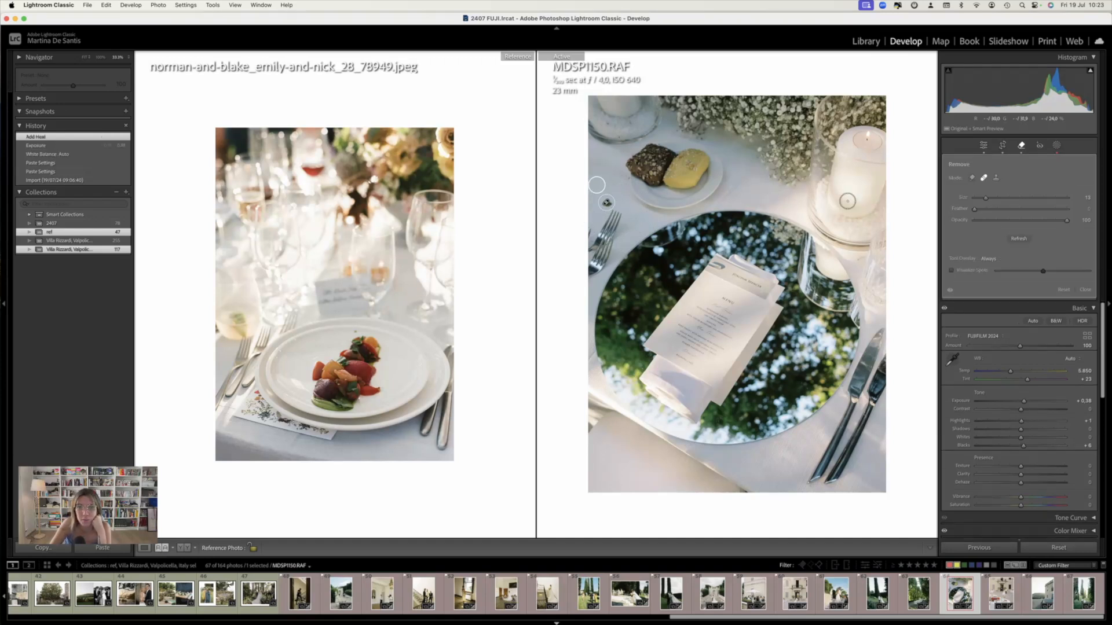
{"action": "left_click_drag", "start_coordinate": [610, 195], "coordinate": [611, 192]}
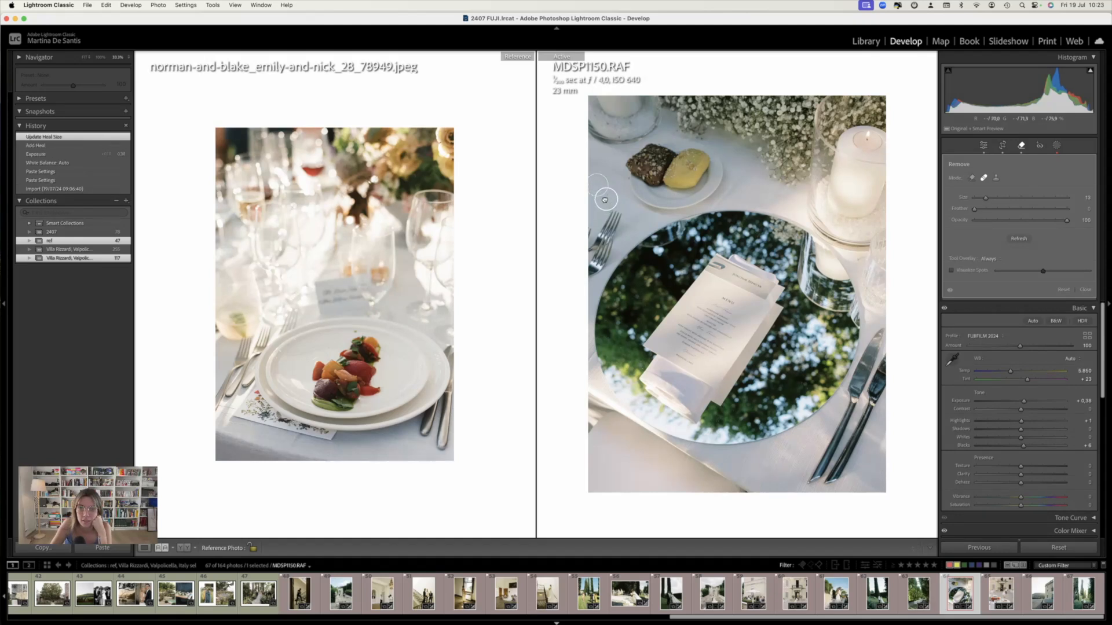
{"action": "key", "text": "q"}
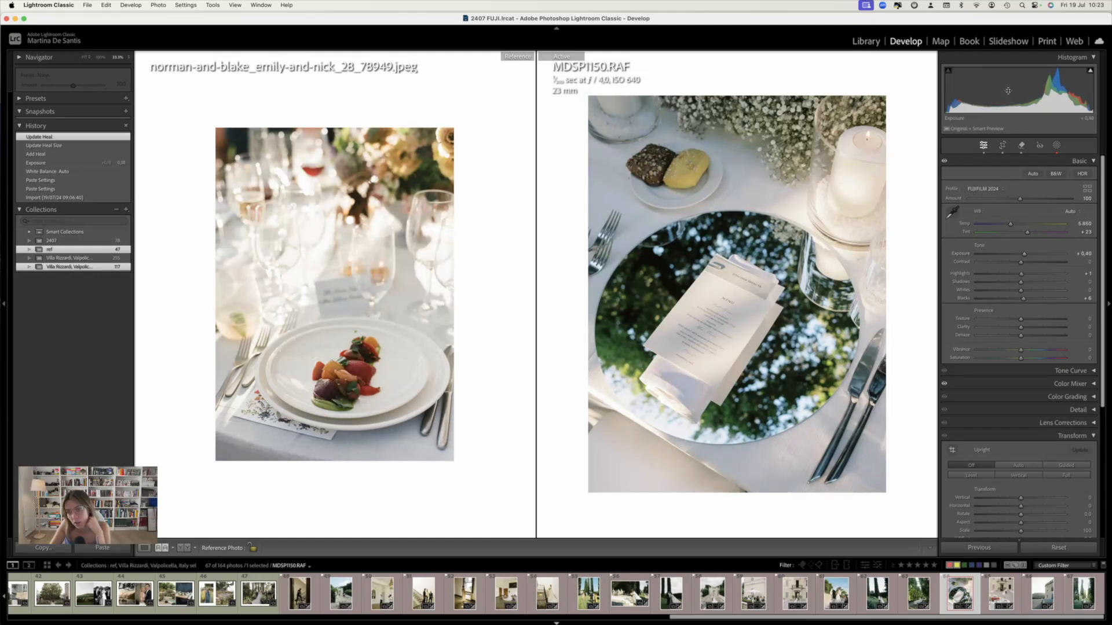
Preview the place-setting photo full screen and compare it with its unedited version
{"action": "key", "text": "f"}
{"action": "key", "text": "f"}
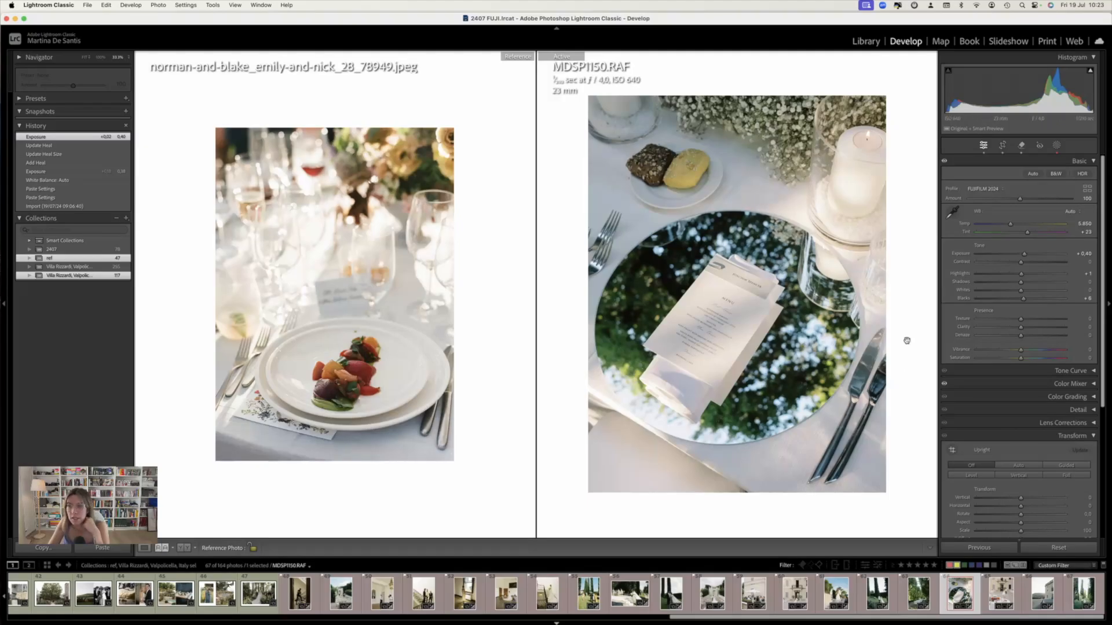
{"action": "key", "text": "backslash"}
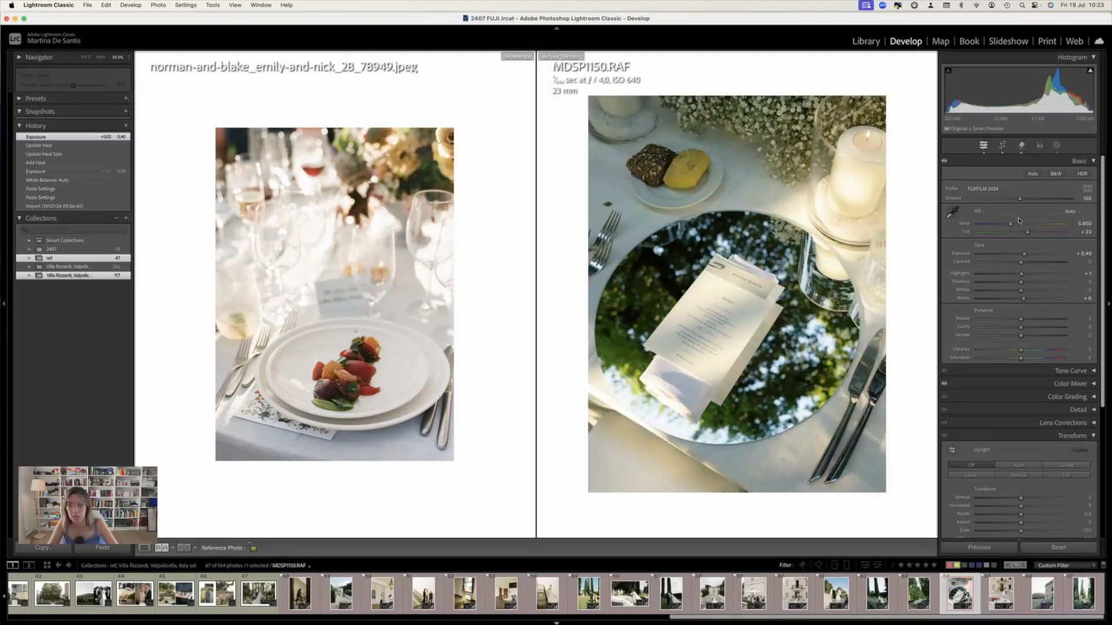
{"action": "key", "text": "backslash"}
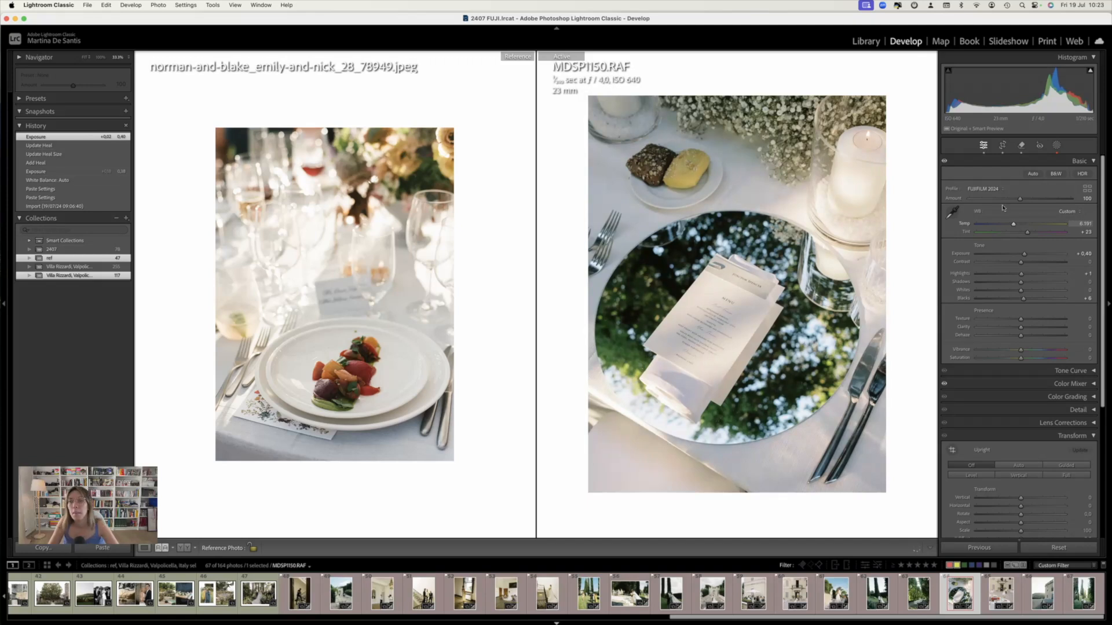
Fine-tune the photo's temperature to 6,191 and tint to +18, raise Exposure slightly, and compare with the unedited version
{"action": "left_click_drag", "start_coordinate": [1023, 254], "coordinate": [1025, 254]}
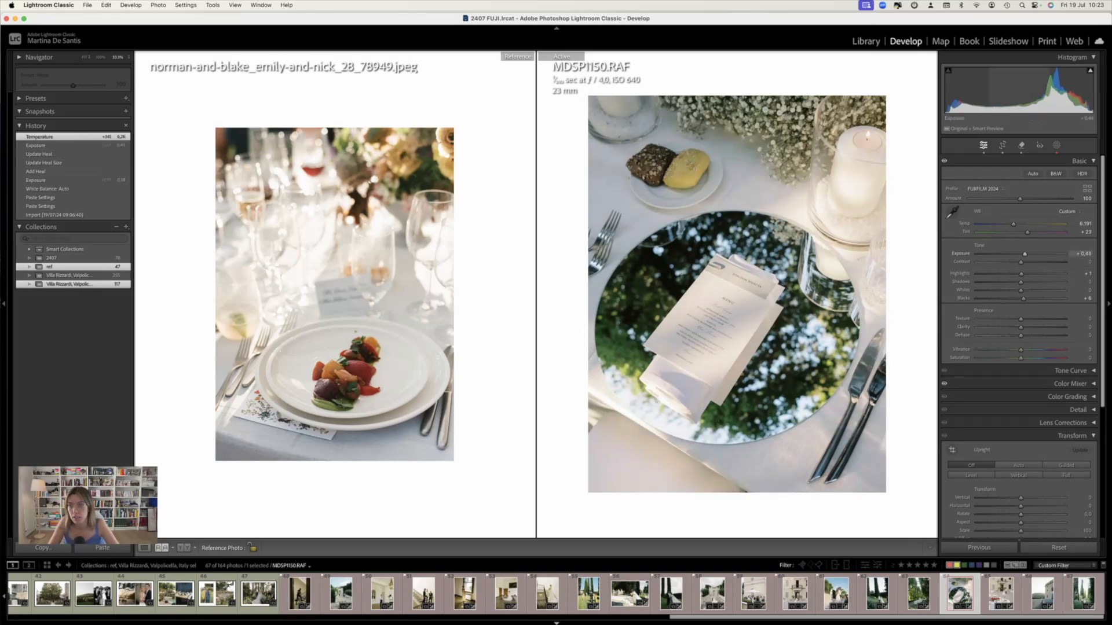
{"action": "key", "text": "backslash"}
{"action": "key", "text": "backslash"}
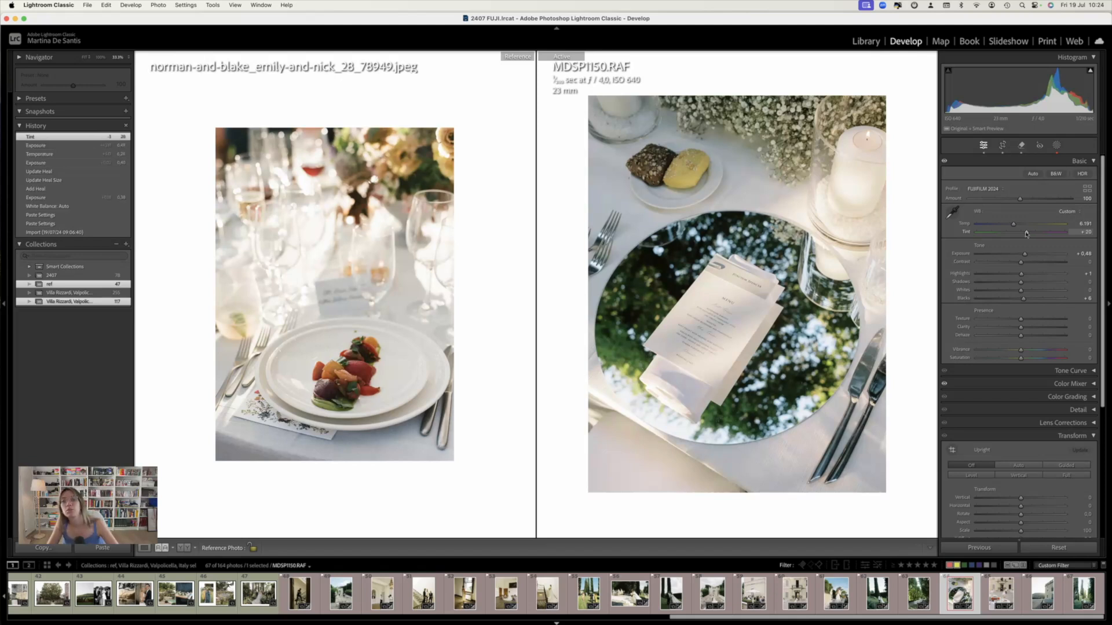
{"action": "key", "text": "backslash"}
{"action": "key", "text": "backslash"}
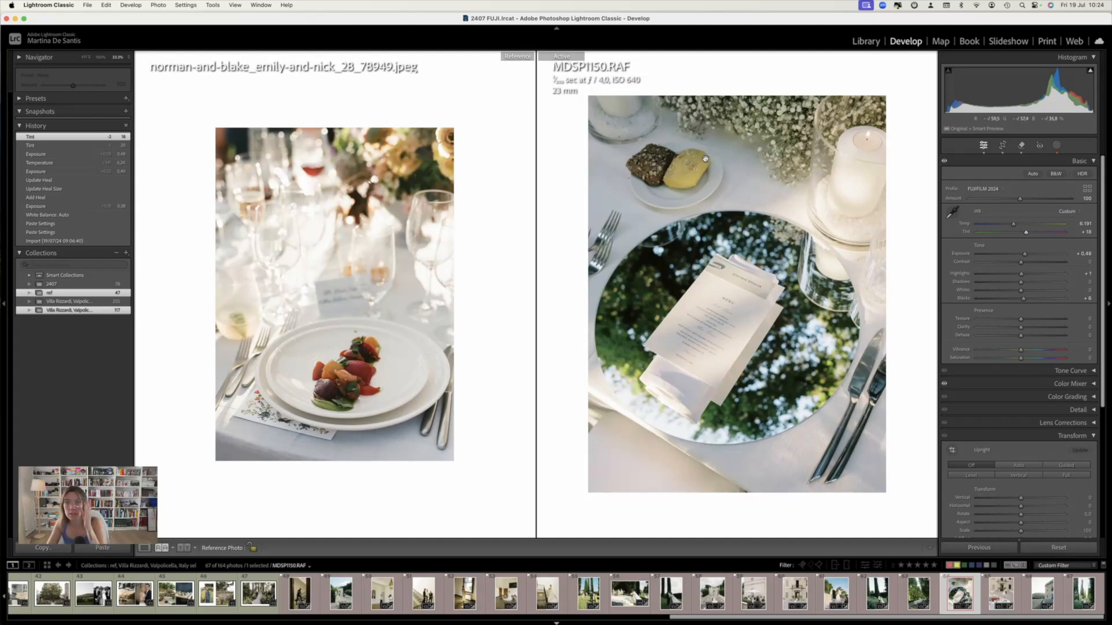
Lower the shadow luminance to -11 in Color Grading
{"action": "left_click", "coordinate": [1065, 396]}
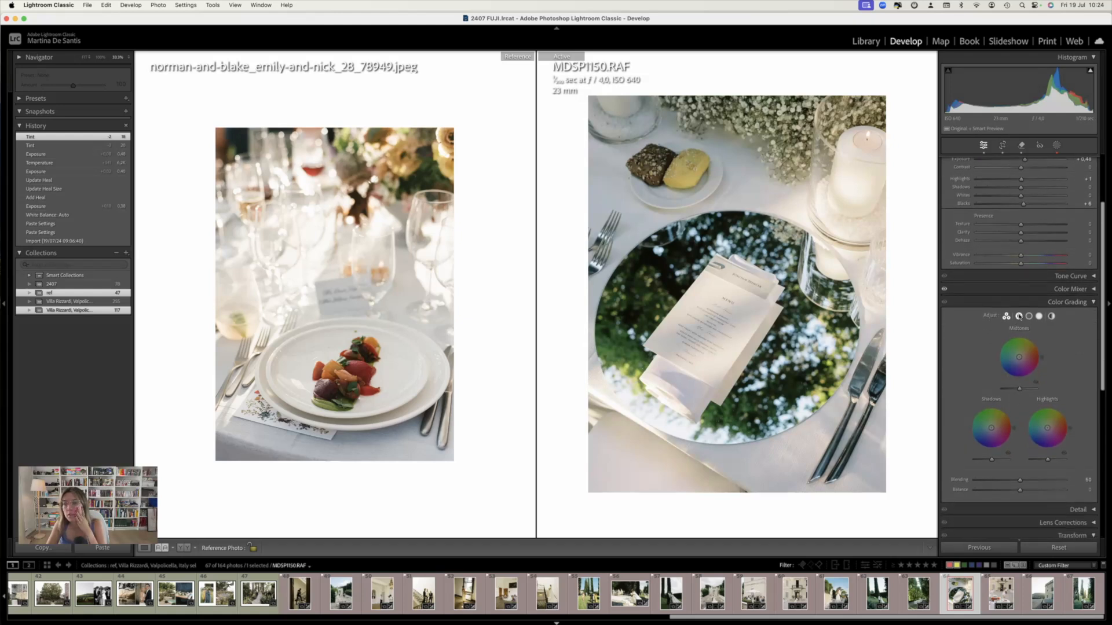
{"action": "left_click", "coordinate": [1019, 316]}
{"action": "mouse_move", "coordinate": [1012, 440]}
{"action": "left_mouse_down"}
{"action": "mouse_move", "coordinate": [980, 438]}
{"action": "mouse_move", "coordinate": [1014, 440]}
{"action": "left_mouse_up"}
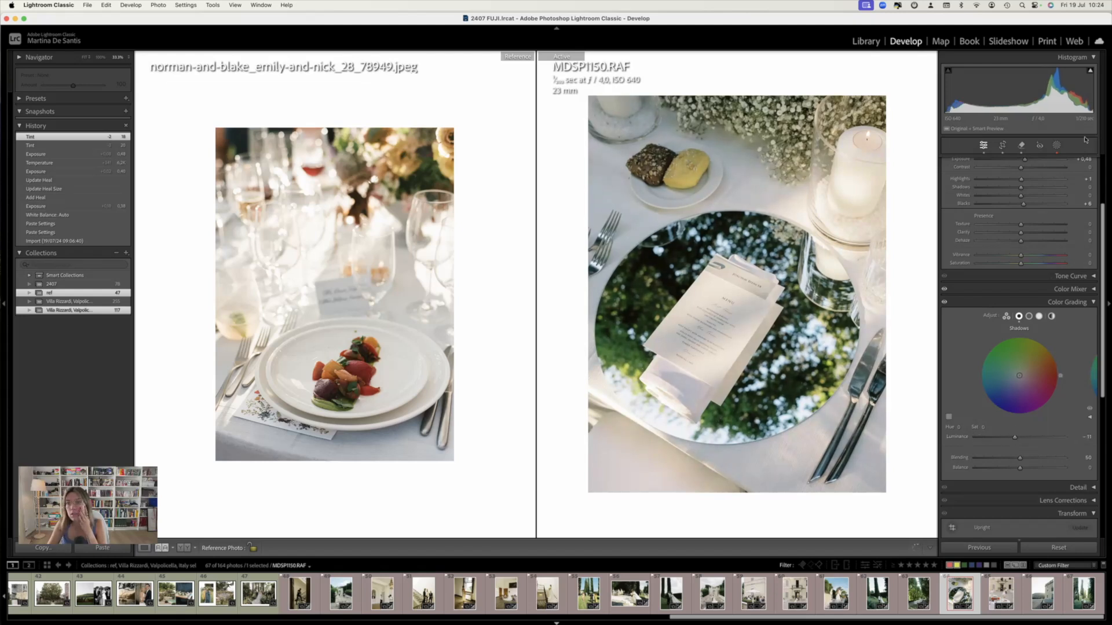
Raise the midtone luminance to +17 in Color Grading and lift the highlight luminance slightly
{"action": "scroll", "coordinate": [1028, 376], "scroll_direction": "up", "scroll_amount": 3}
{"action": "left_click", "coordinate": [1029, 411]}
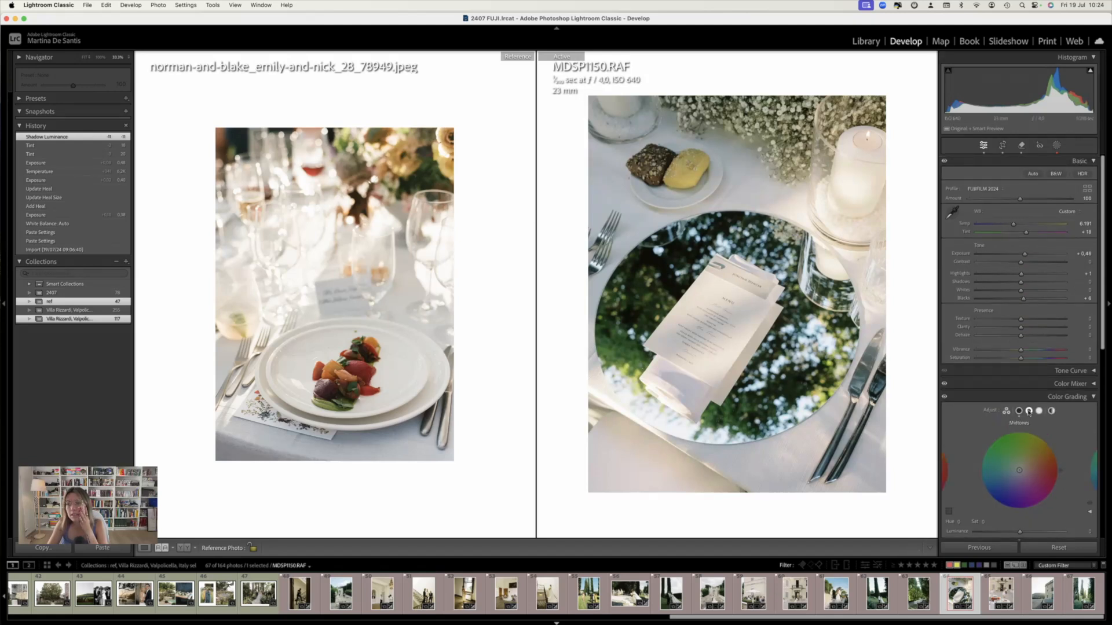
{"action": "scroll", "coordinate": [1031, 405], "scroll_direction": "down", "scroll_amount": 5}
{"action": "mouse_move", "coordinate": [1038, 369]}
{"action": "left_mouse_down"}
{"action": "mouse_move", "coordinate": [1057, 370]}
{"action": "mouse_move", "coordinate": [1024, 366]}
{"action": "left_mouse_up"}
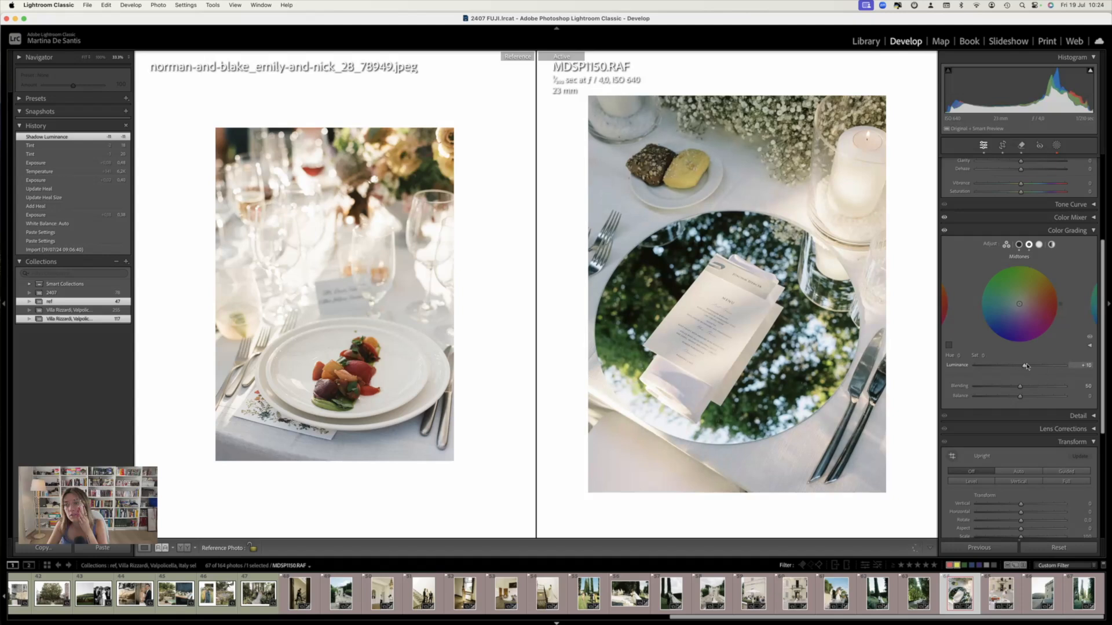
{"action": "left_click", "coordinate": [1039, 244]}
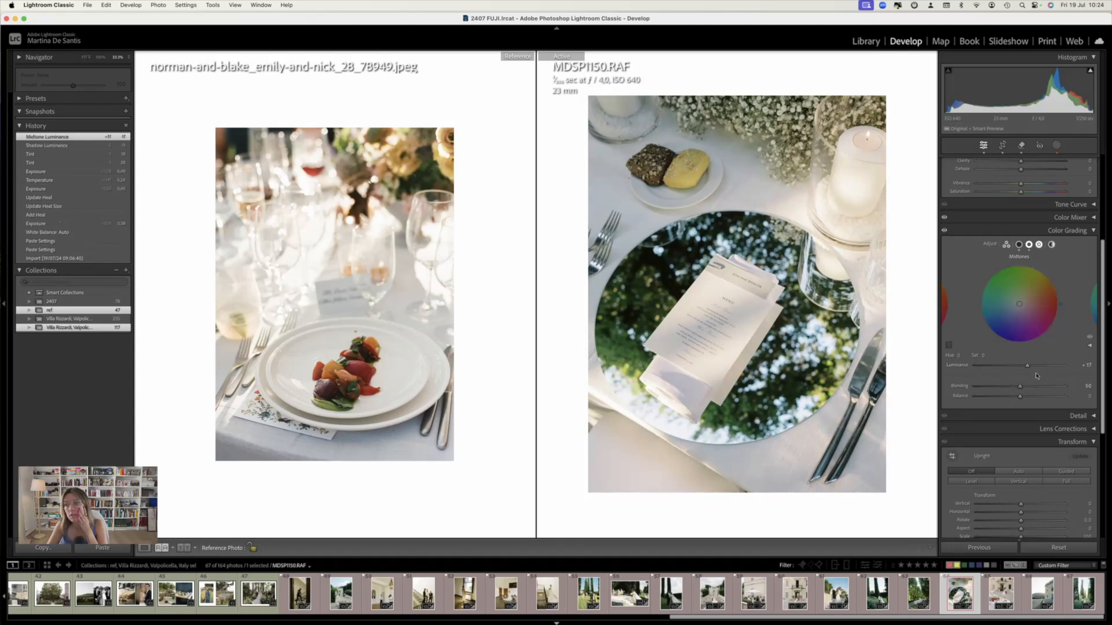
{"action": "left_click_drag", "start_coordinate": [1057, 370], "coordinate": [1021, 366]}
{"action": "left_click_drag", "start_coordinate": [1023, 367], "coordinate": [1023, 367]}
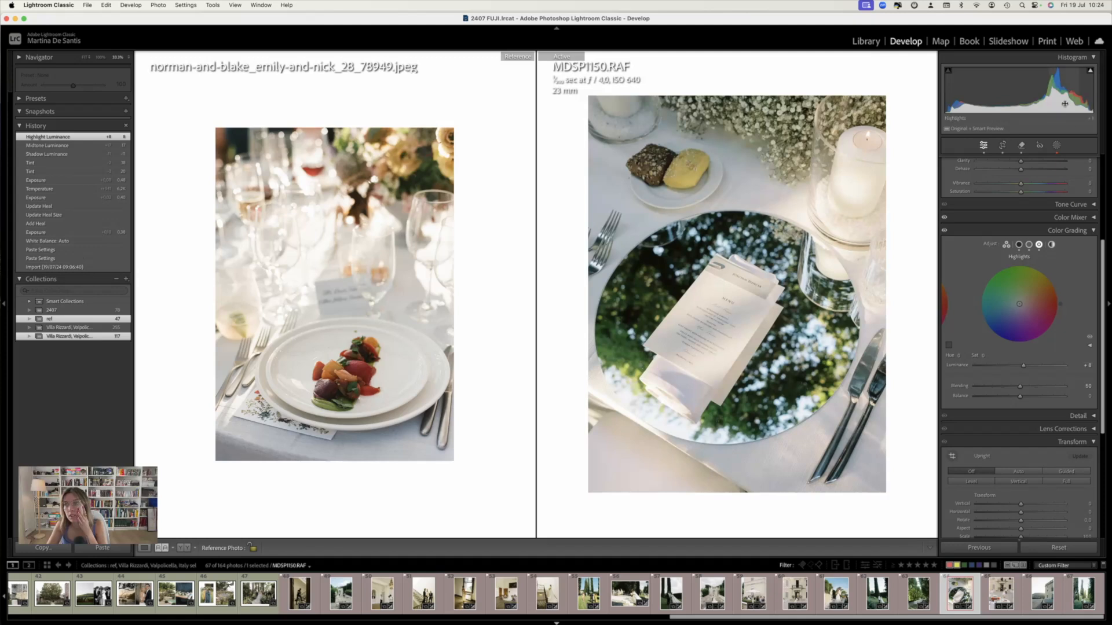
In the photo's background mask, reset the temperature and shift the tint slightly towards green, then leave masking
{"action": "left_click", "coordinate": [1056, 146]}
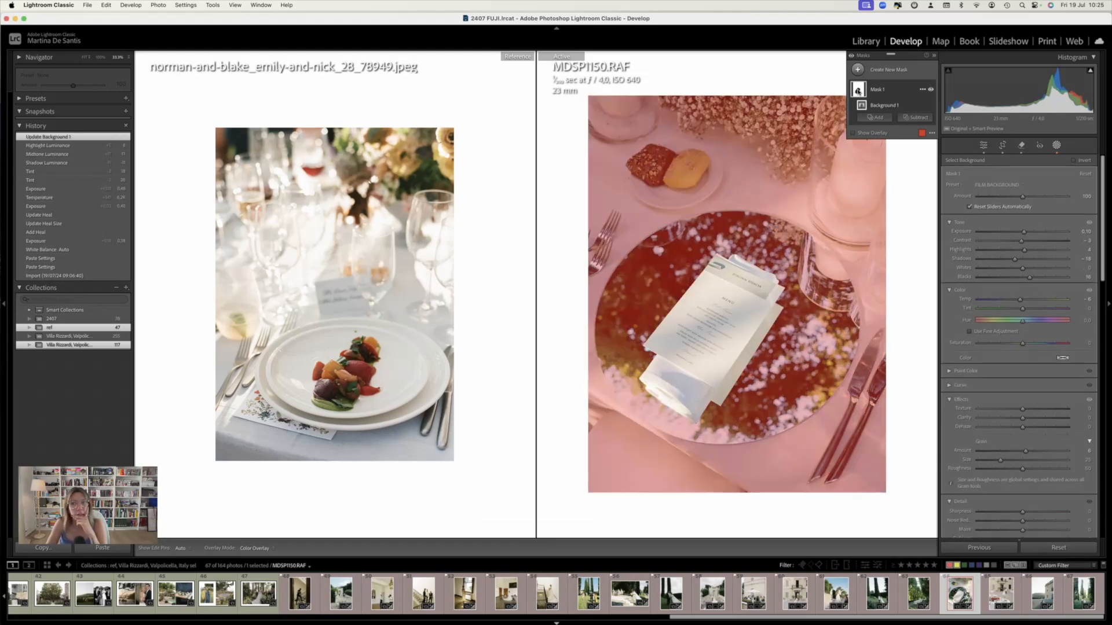
{"action": "left_click", "coordinate": [858, 91]}
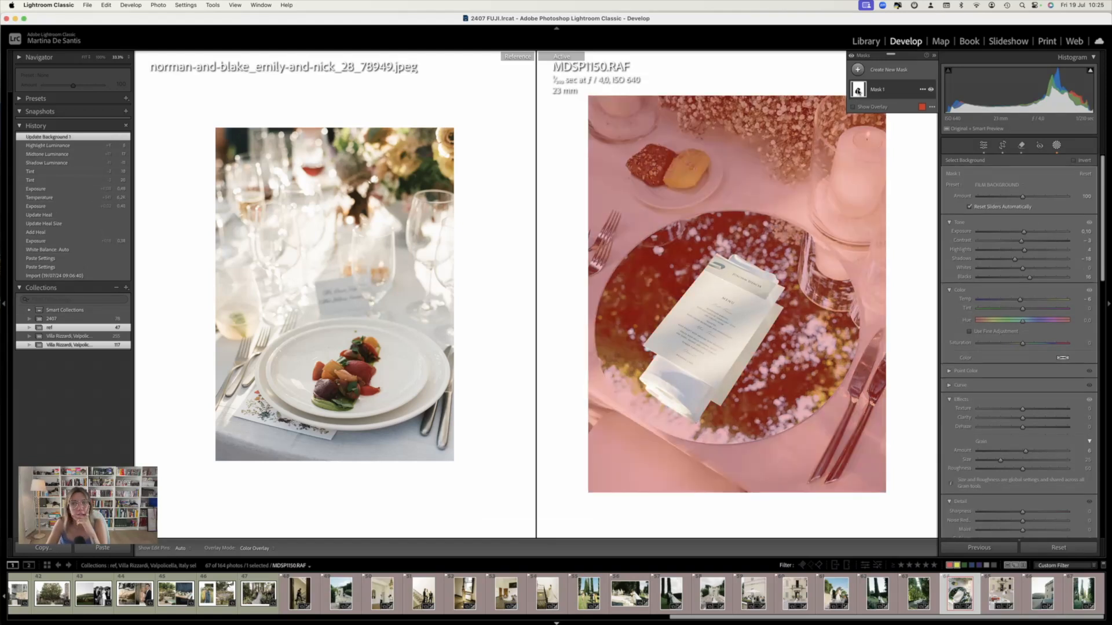
{"action": "left_click", "coordinate": [851, 56]}
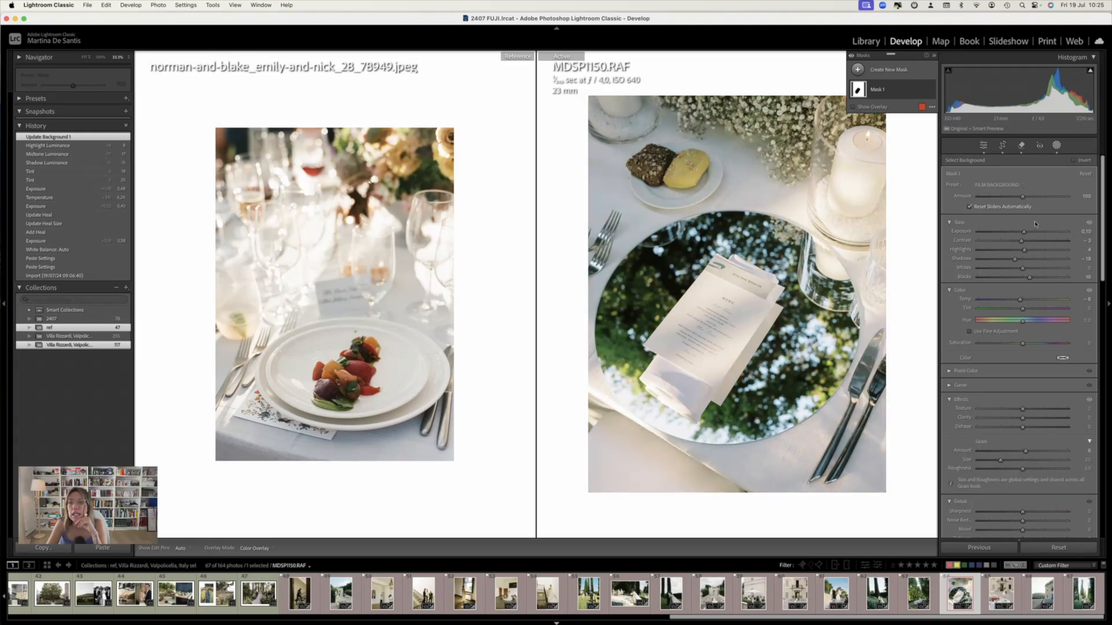
{"action": "double_click", "coordinate": [1020, 299]}
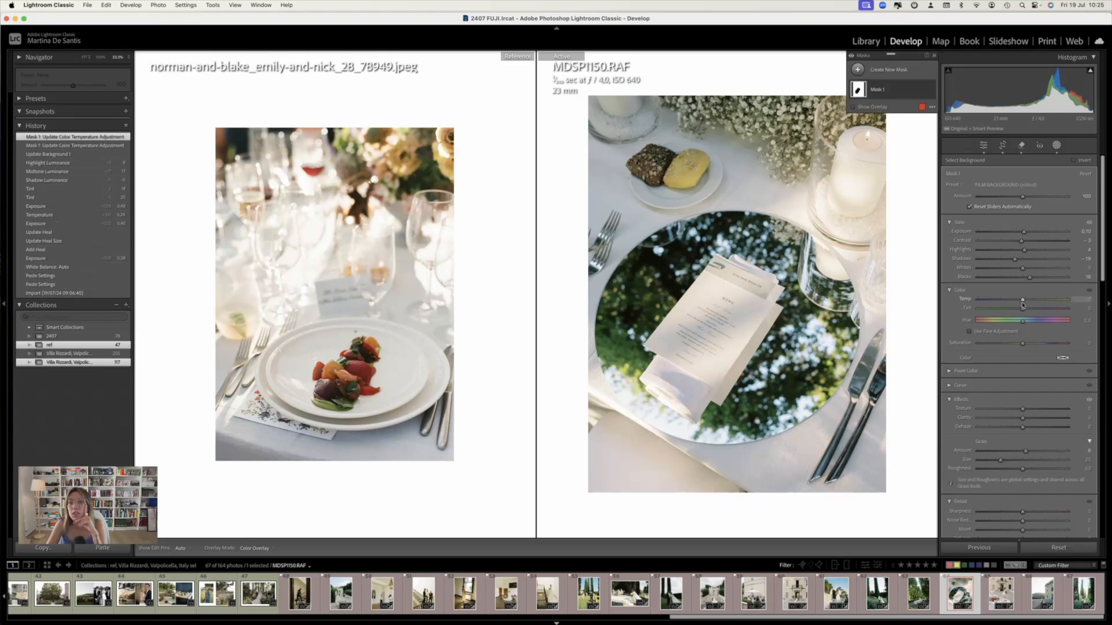
{"action": "left_click_drag", "start_coordinate": [1020, 309], "coordinate": [1019, 311]}
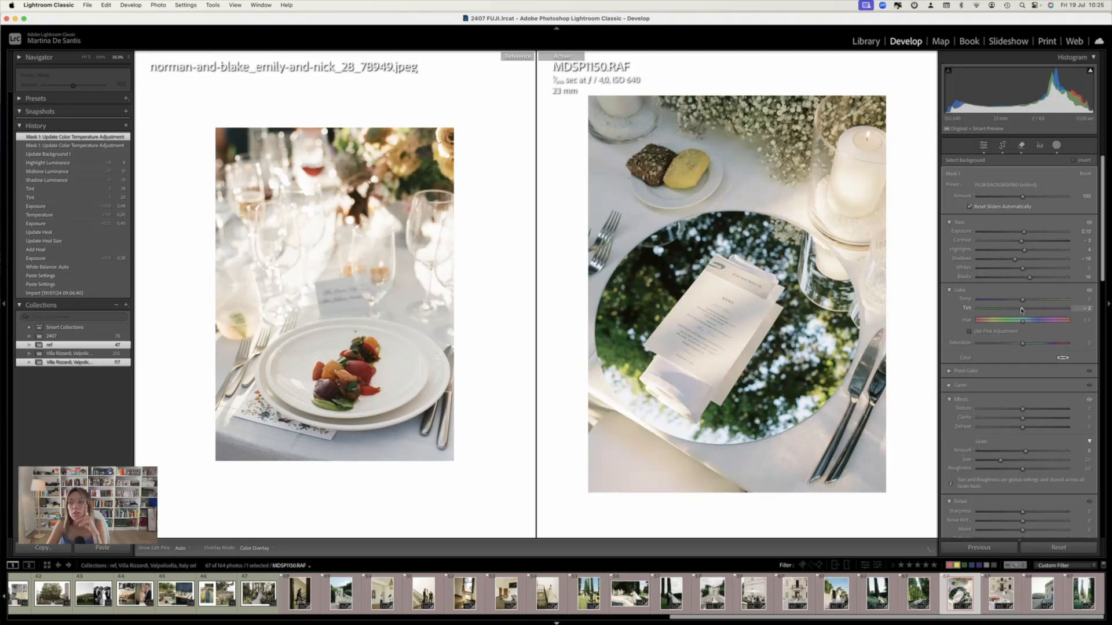
{"action": "left_click_drag", "start_coordinate": [1022, 310], "coordinate": [1021, 310]}
{"action": "left_click", "coordinate": [1056, 145]}
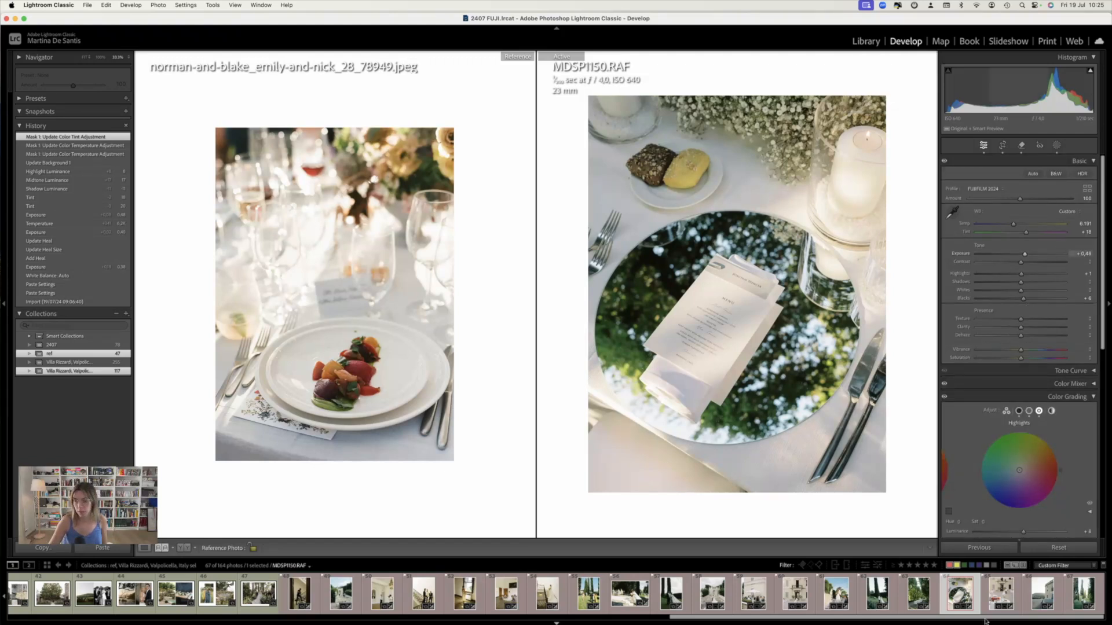
Open the villa couple photo MDSP1175.RAF and set Screenshot 2024-07-12 at 16.34.36.png as its reference photo
{"action": "left_click", "coordinate": [1042, 595]}
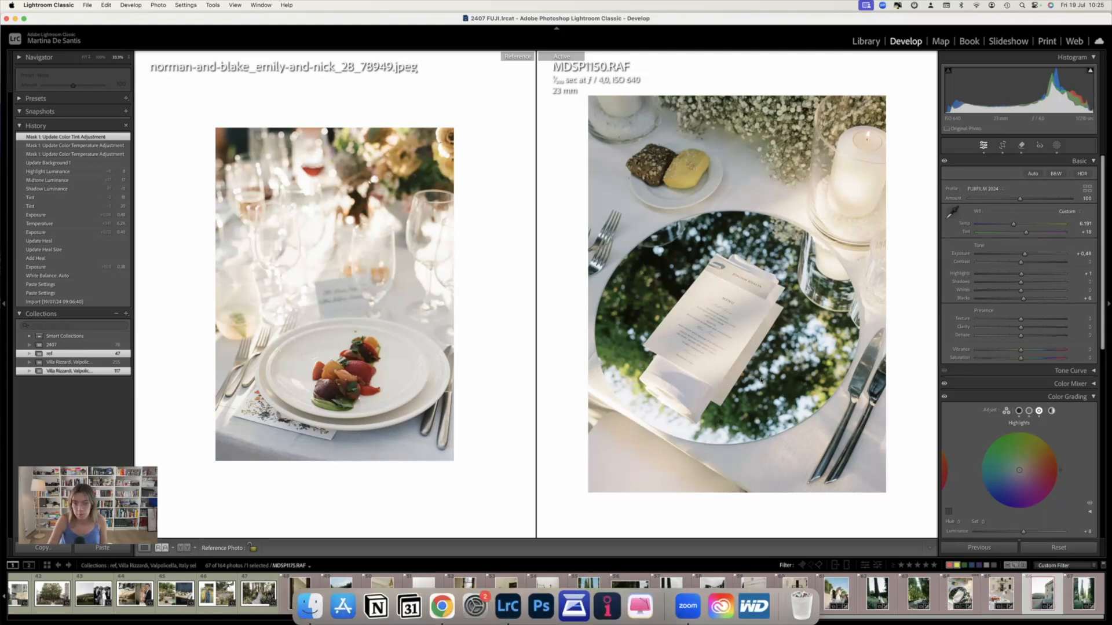
{"action": "scroll", "coordinate": [310, 595], "scroll_direction": "left", "scroll_amount": 2}
{"action": "scroll", "coordinate": [311, 594], "scroll_direction": "left", "scroll_amount": 7}
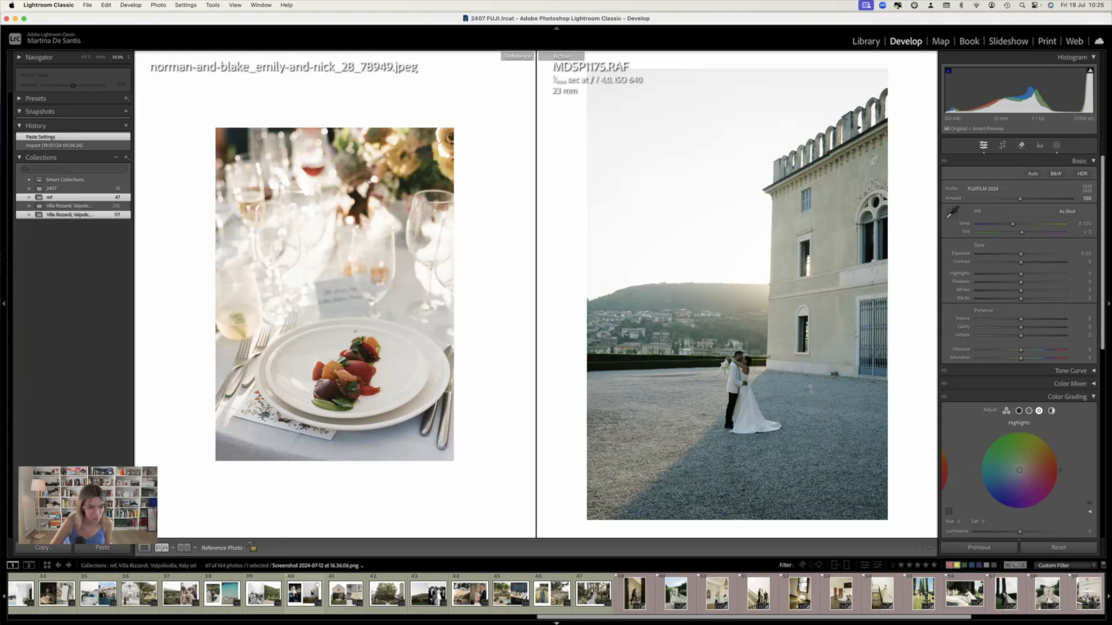
{"action": "scroll", "coordinate": [310, 595], "scroll_direction": "left", "scroll_amount": 10}
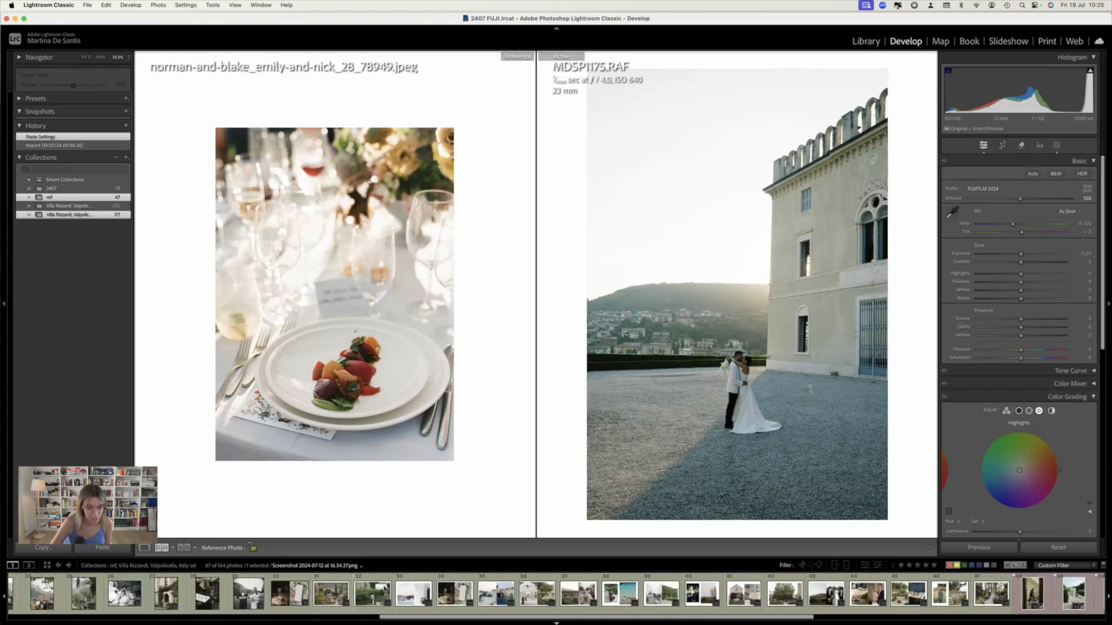
{"action": "left_click_drag", "start_coordinate": [382, 590], "coordinate": [409, 365]}
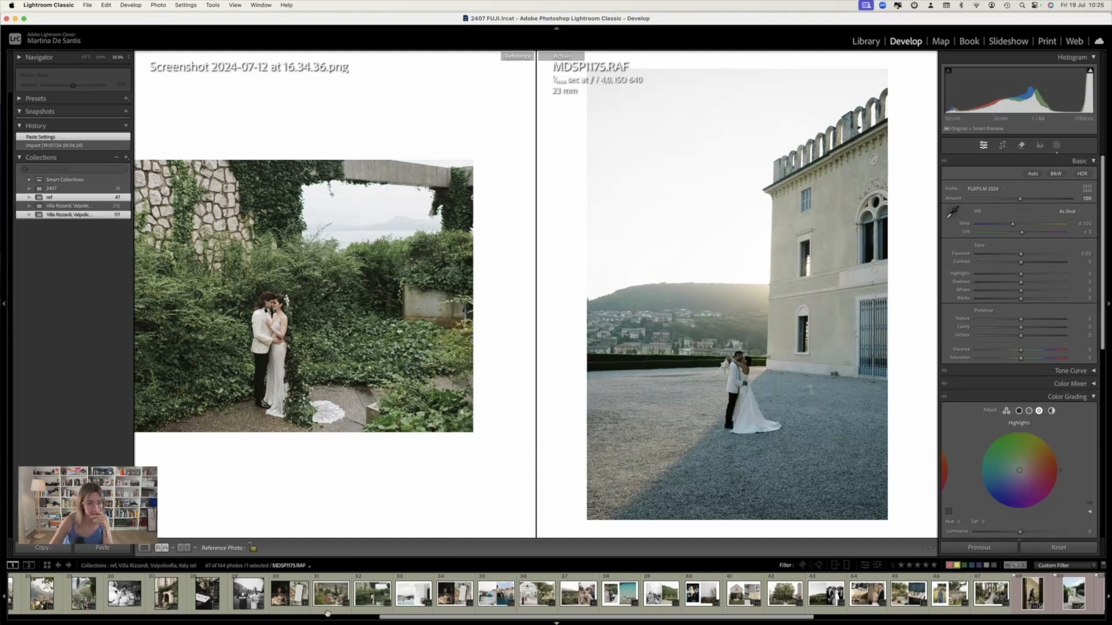
Replace the reference photo with Screenshot 2023-02-15 at 17.40.27.png, the couple walking down stone steps
{"action": "scroll", "coordinate": [322, 600], "scroll_direction": "left", "scroll_amount": 3}
{"action": "scroll", "coordinate": [323, 601], "scroll_direction": "left", "scroll_amount": 8}
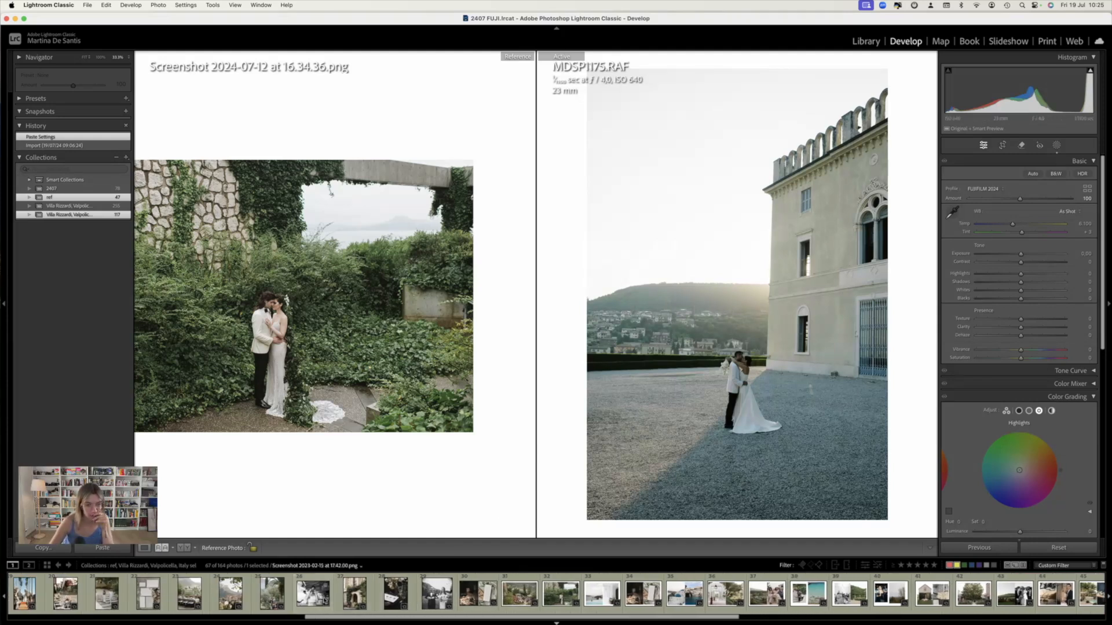
{"action": "left_click_drag", "start_coordinate": [347, 600], "coordinate": [400, 424]}
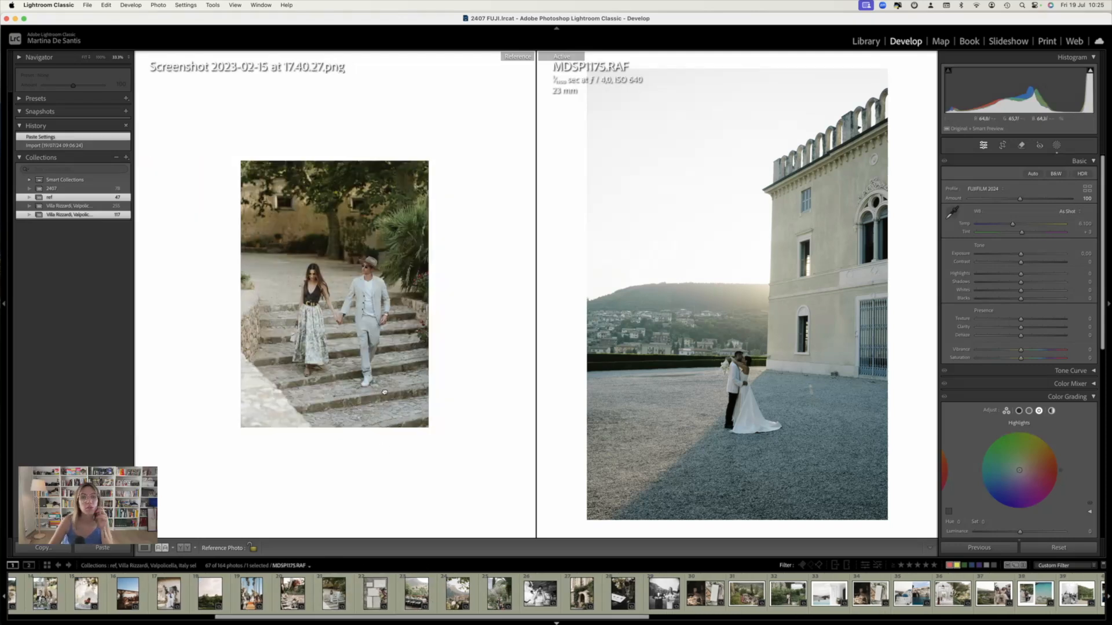
{"action": "left_click", "coordinate": [399, 422]}
{"action": "left_click", "coordinate": [402, 411]}
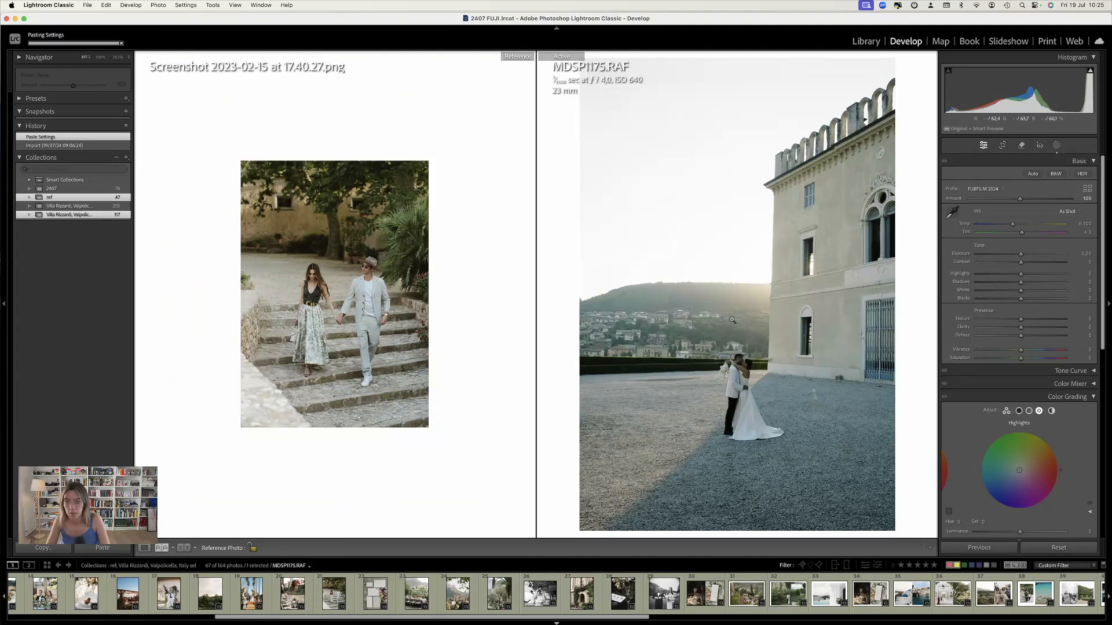
Paste the copied develop settings onto MDSP1175.RAF and correct its perspective with Auto Upright
{"action": "key", "text": "super+shift+v"}
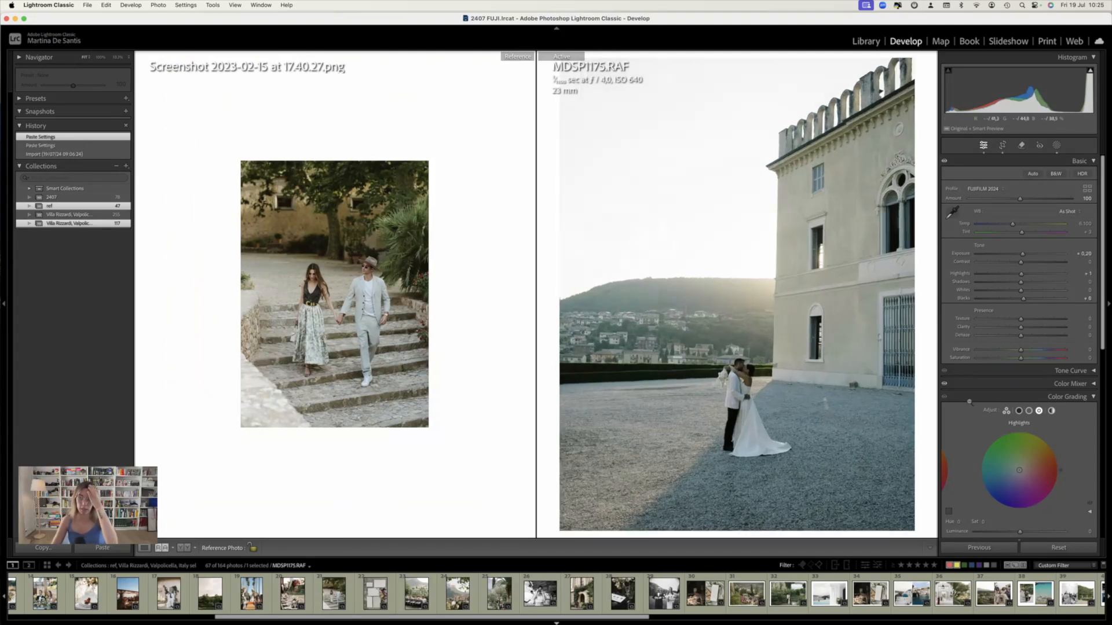
{"action": "left_click", "coordinate": [1060, 397]}
{"action": "left_click", "coordinate": [1018, 465]}
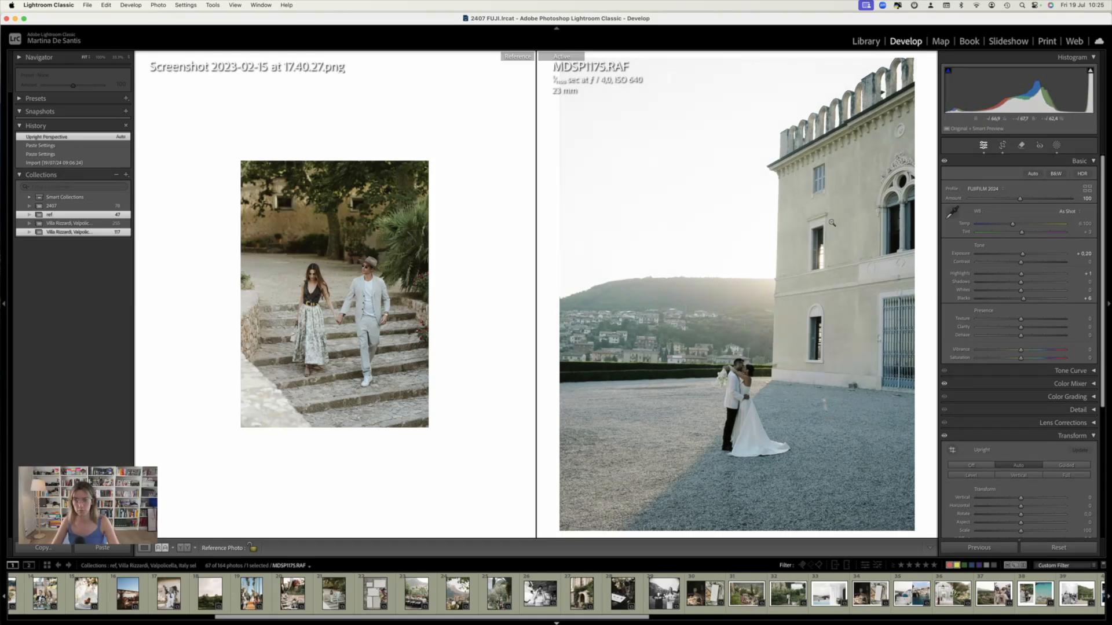
Fine-tune the crop position of MDSP1175.RAF and return to the side-by-side comparison with the reference photo
{"action": "key", "text": "r"}
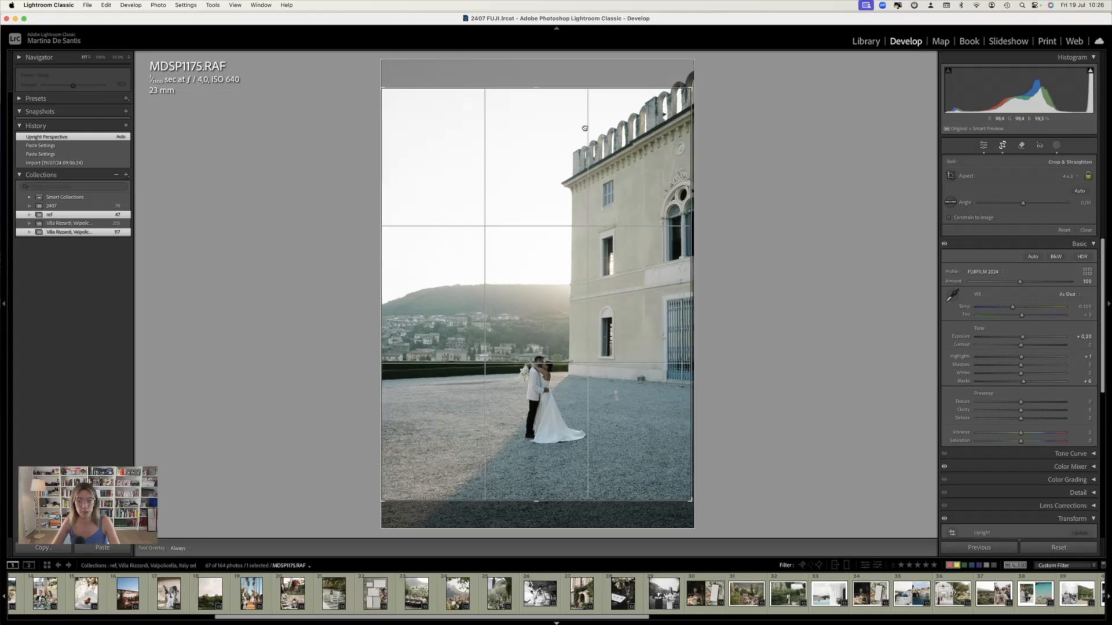
{"action": "left_click_drag", "start_coordinate": [584, 129], "coordinate": [585, 129]}
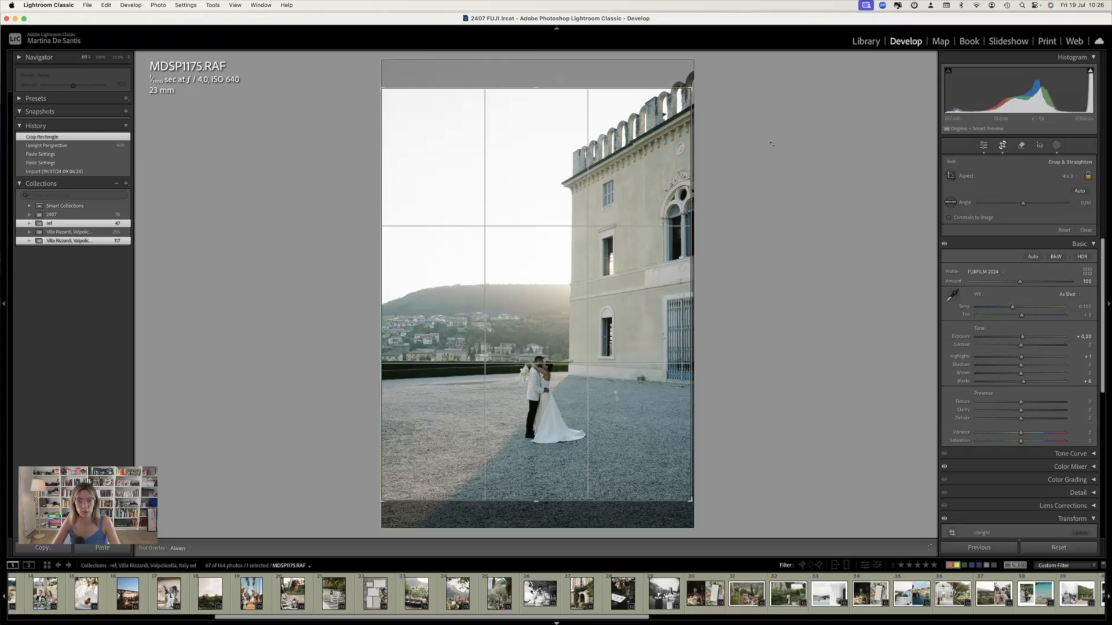
{"action": "key", "text": "r"}
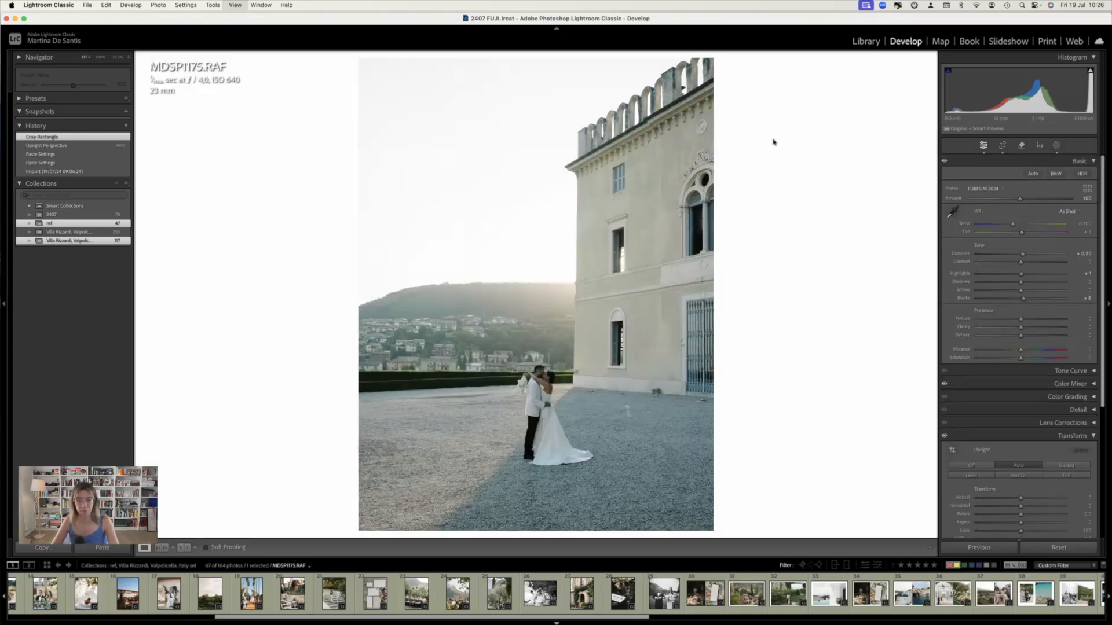
{"action": "key", "text": "shift+r"}
Try raising the exposure to +0.50, undo it, and check the photo for clipped highlights
{"action": "left_click_drag", "start_coordinate": [1023, 254], "coordinate": [1026, 255]}
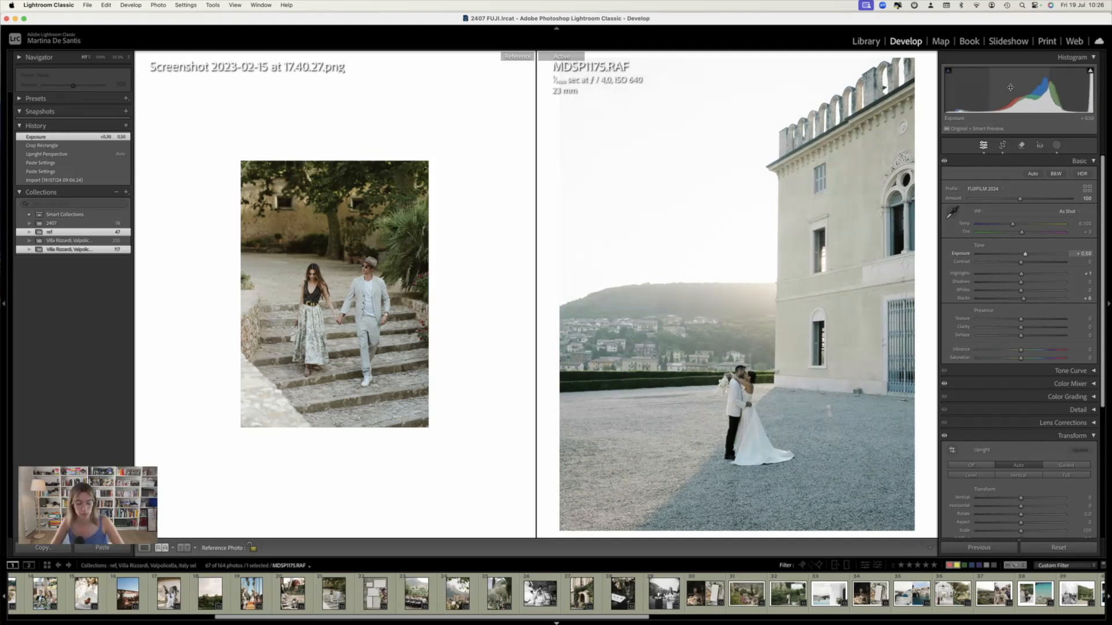
{"action": "key", "text": "super+z"}
{"action": "left_click", "coordinate": [1090, 72]}
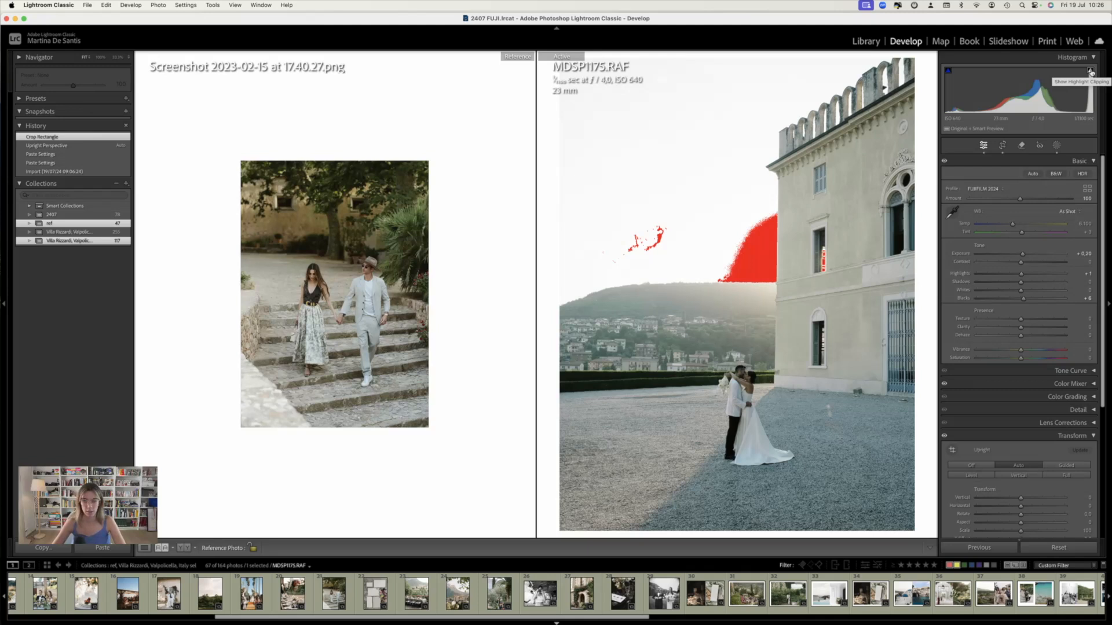
Add a sky mask to the photo and lower the whites in it to about -13
{"action": "left_click", "coordinate": [1056, 146]}
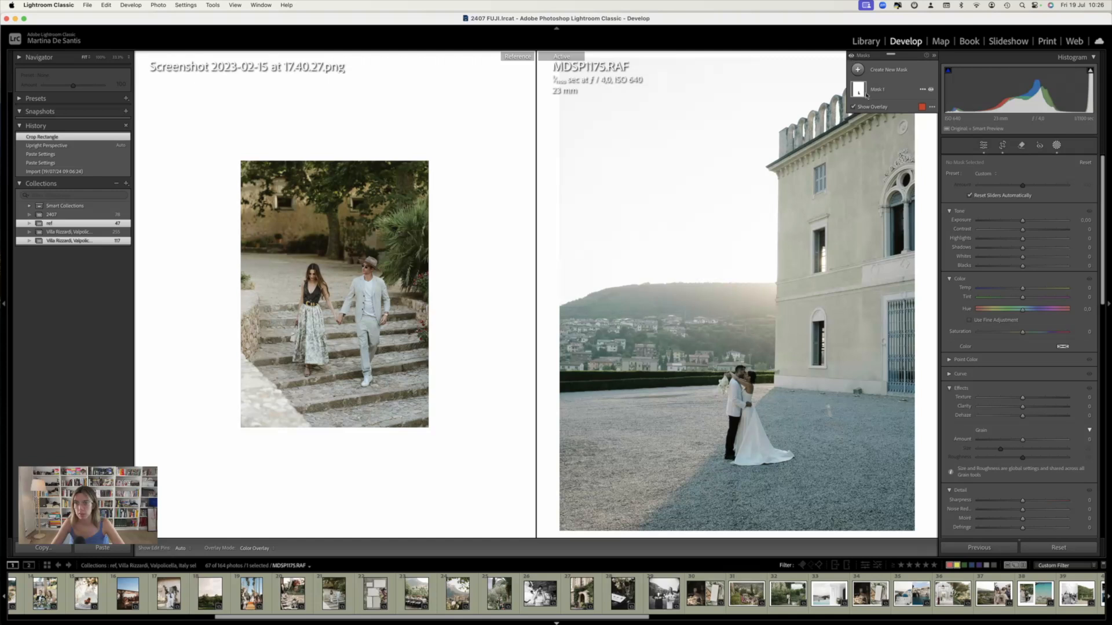
{"action": "mouse_move", "coordinate": [866, 96]}
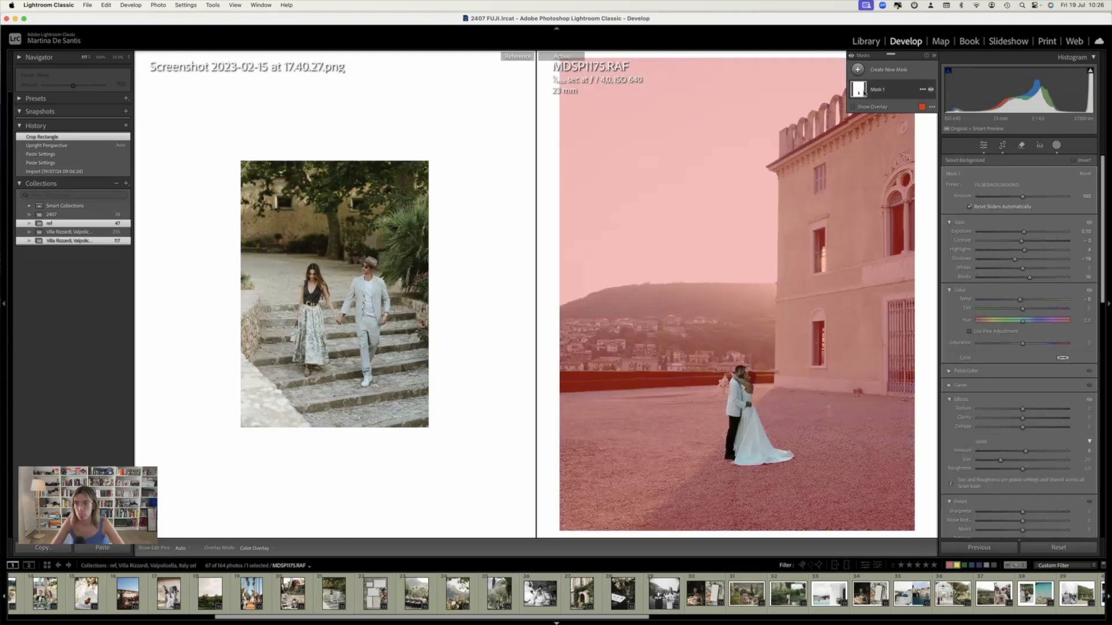
{"action": "left_click", "coordinate": [858, 69]}
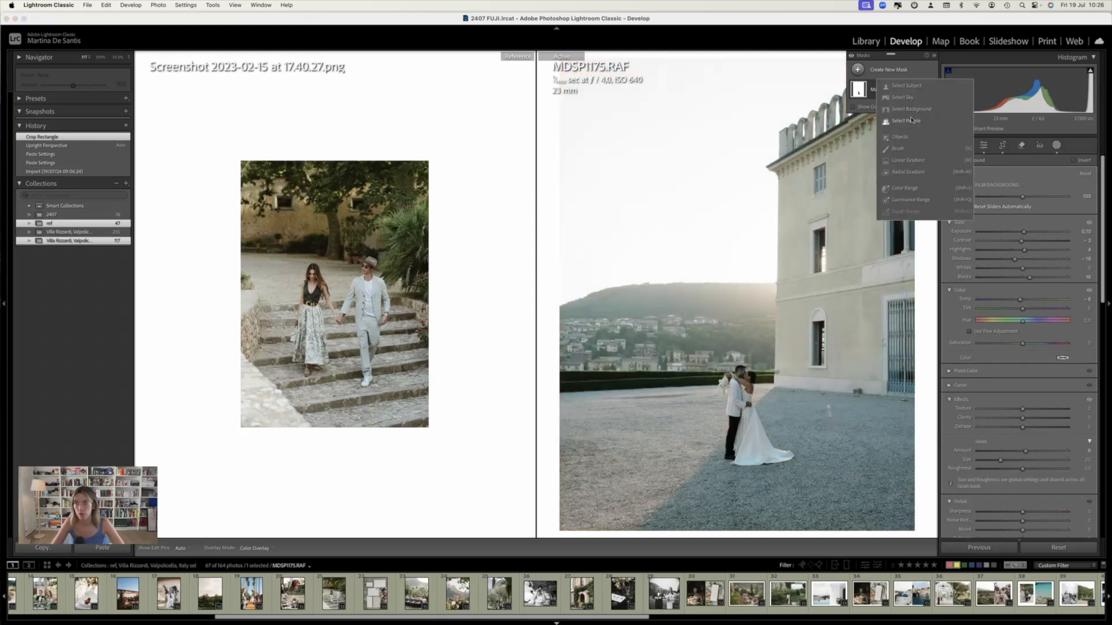
{"action": "left_click", "coordinate": [911, 101]}
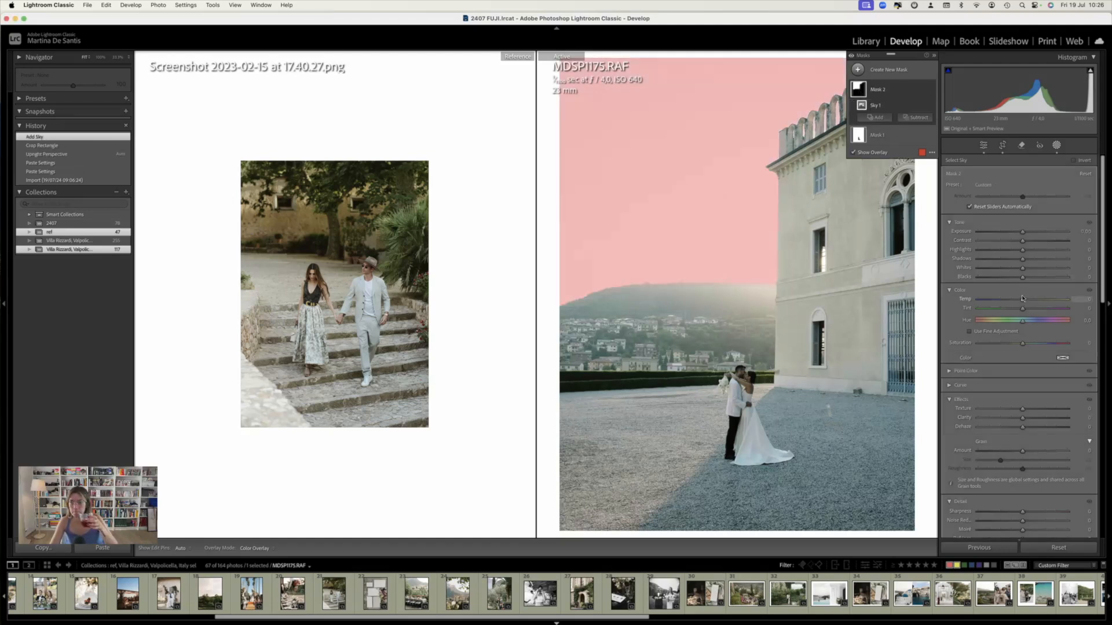
{"action": "left_click_drag", "start_coordinate": [1022, 272], "coordinate": [1014, 272]}
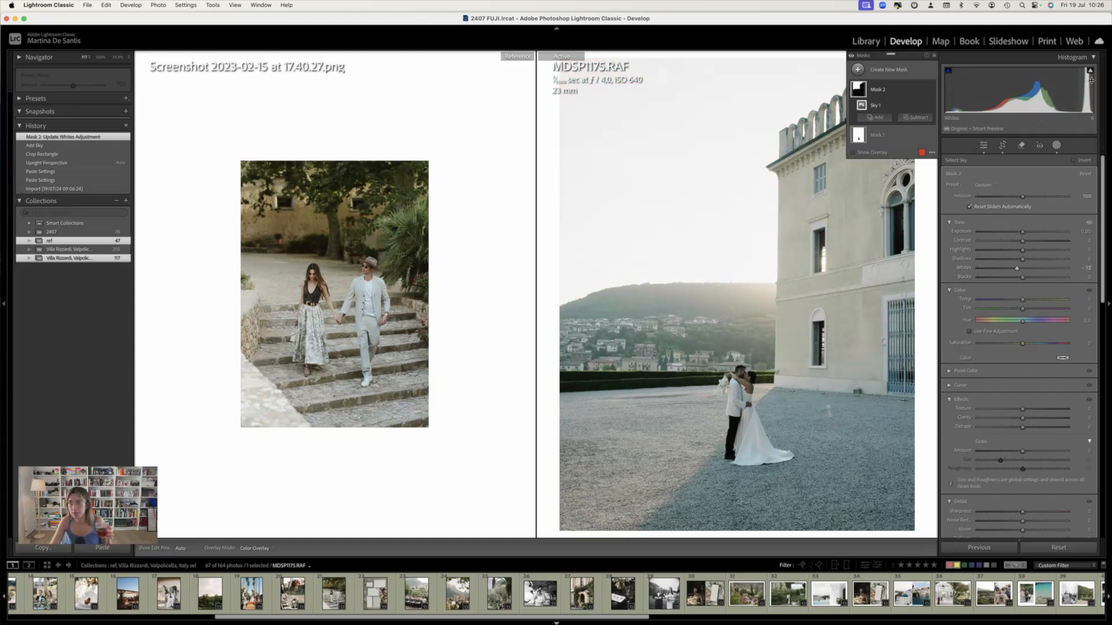
Compare the photo with and without the sky mask, then examine the highlight clipping outside masking
{"action": "left_click", "coordinate": [931, 91]}
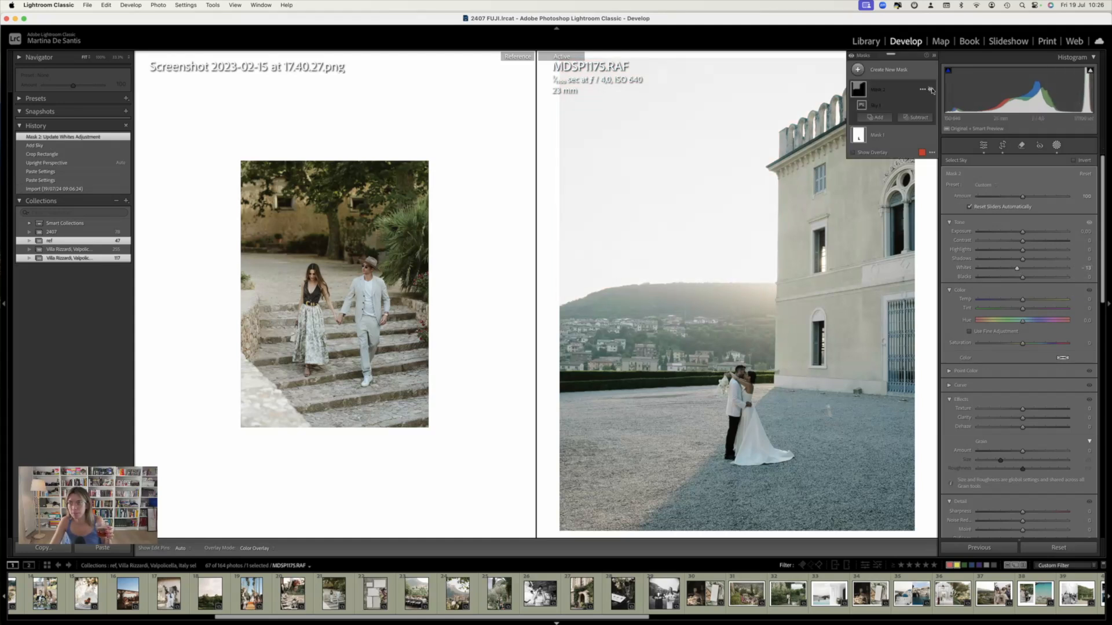
{"action": "left_click", "coordinate": [931, 91]}
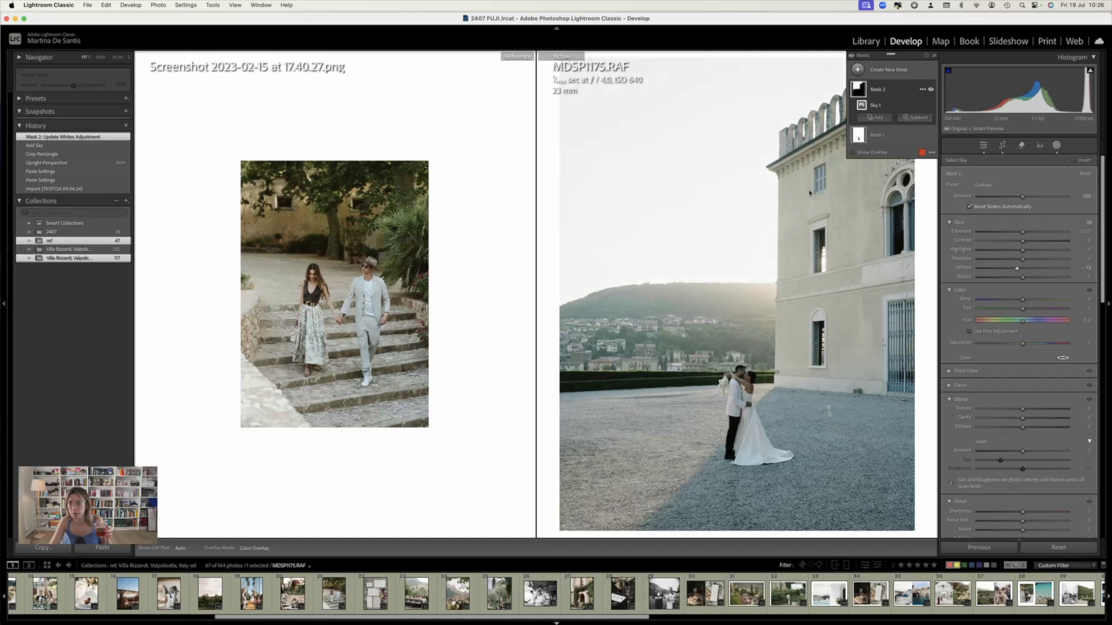
{"action": "left_click", "coordinate": [1056, 146]}
{"action": "mouse_move", "coordinate": [1090, 73]}
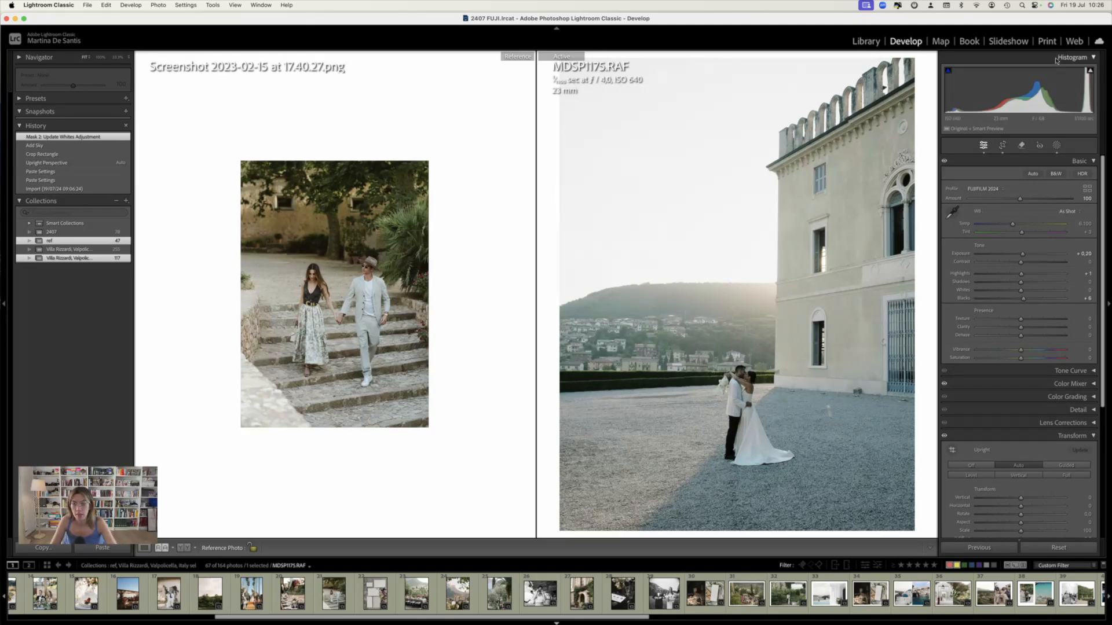
{"action": "key", "text": "m"}
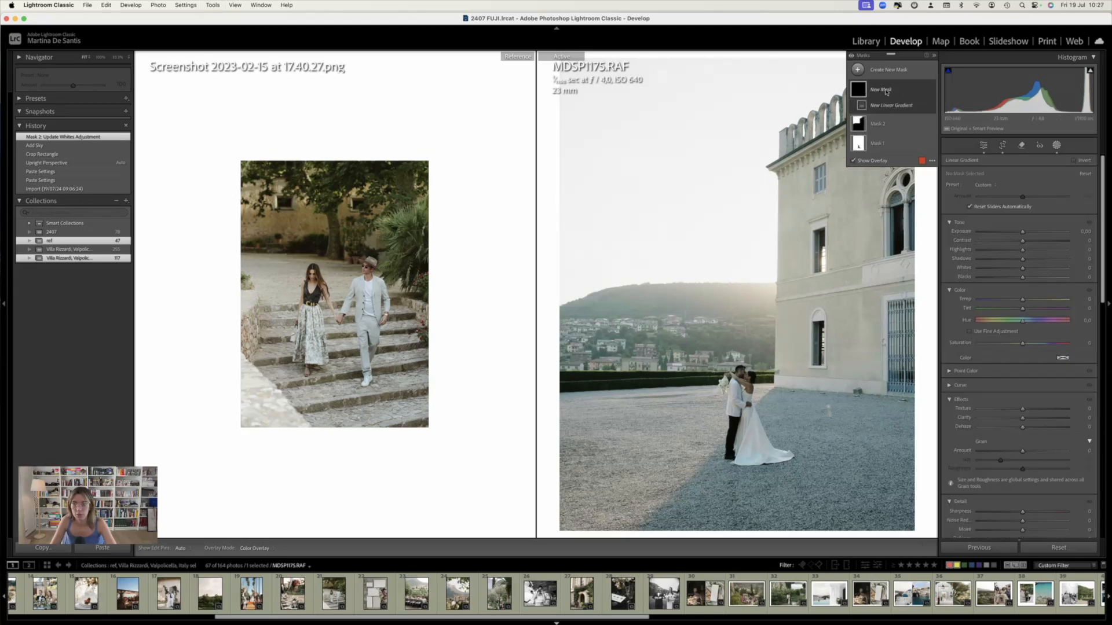
{"action": "left_click", "coordinate": [1056, 145]}
Raise the overall exposure to +0.32 and apply Auto white balance with the tint reduced to +11
{"action": "left_click_drag", "start_coordinate": [1022, 254], "coordinate": [1023, 254]}
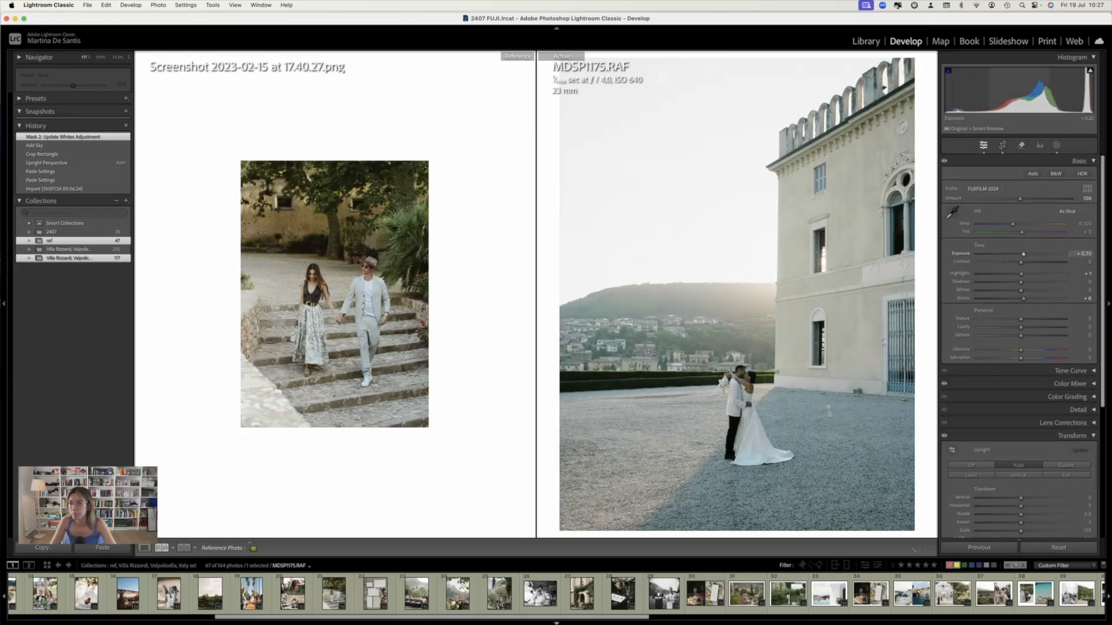
{"action": "left_click", "coordinate": [1072, 213]}
{"action": "left_click", "coordinate": [1004, 154]}
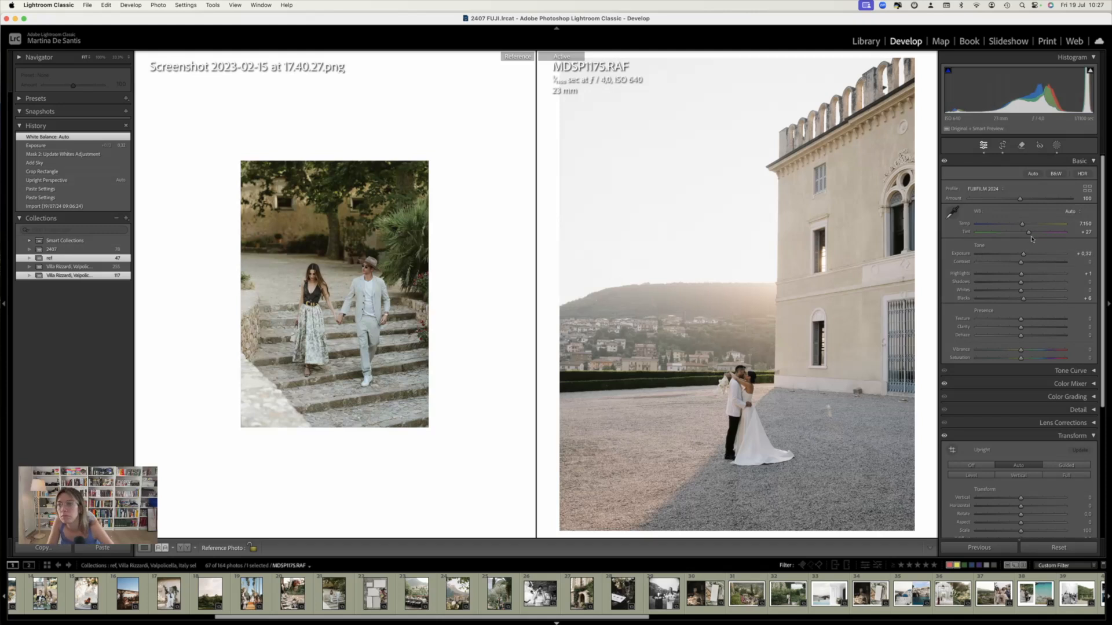
{"action": "left_click_drag", "start_coordinate": [1026, 234], "coordinate": [1024, 234]}
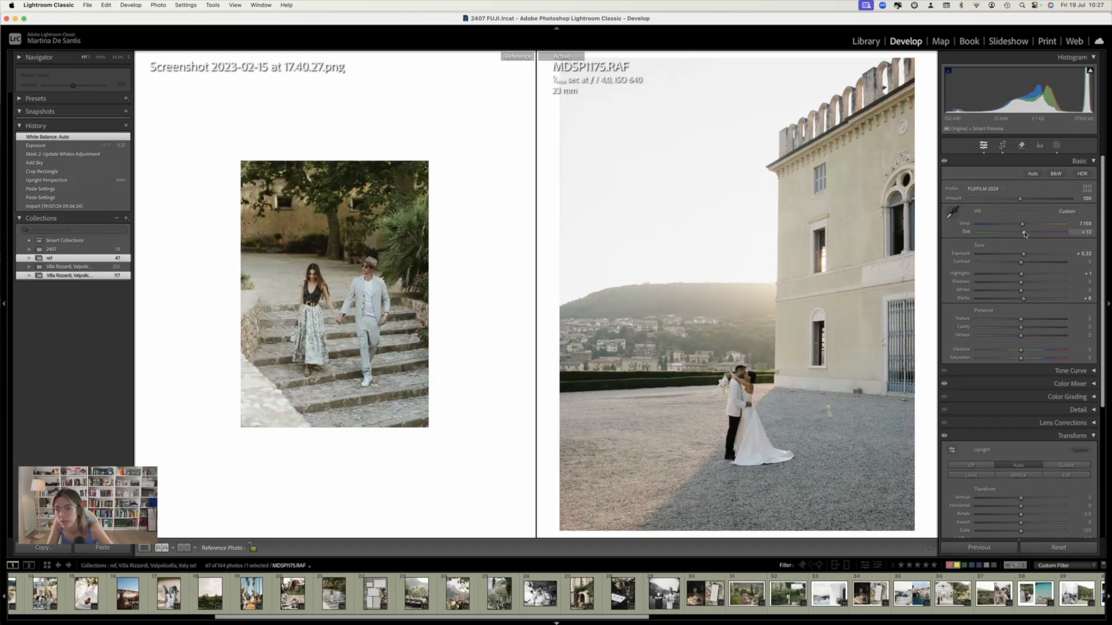
{"action": "left_click_drag", "start_coordinate": [1024, 234], "coordinate": [1023, 233]}
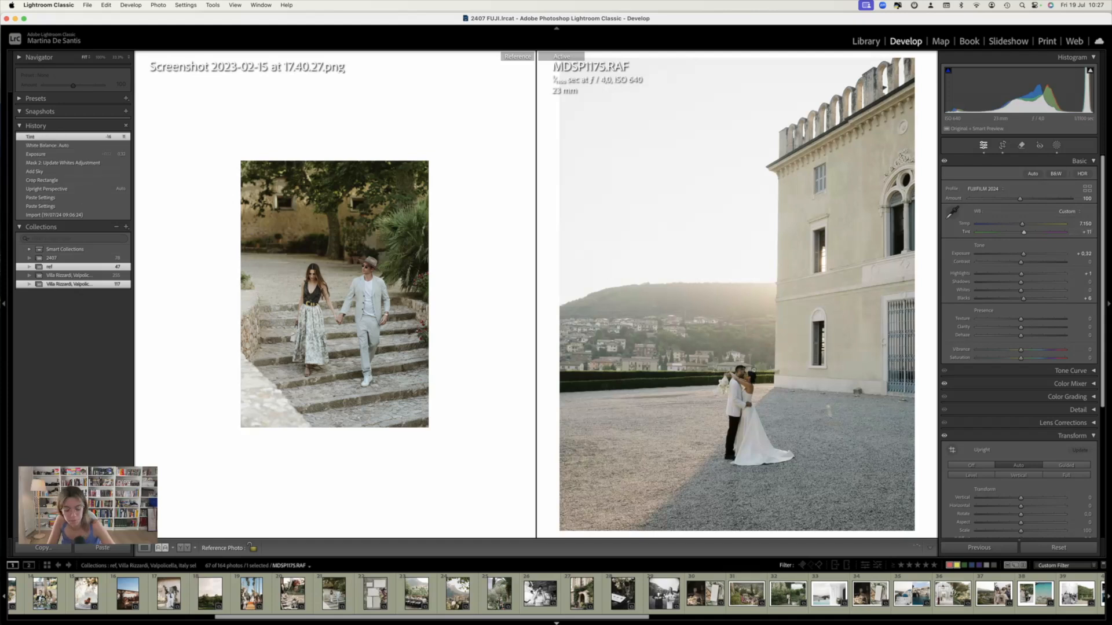
{"action": "key", "text": "m"}
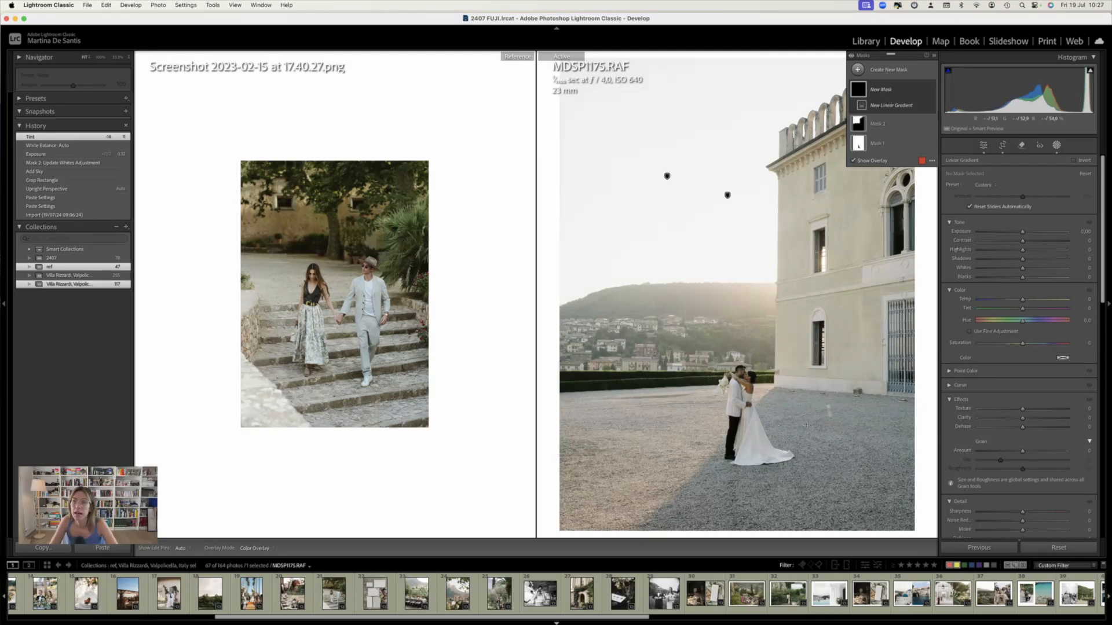
{"action": "left_click", "coordinate": [881, 95]}
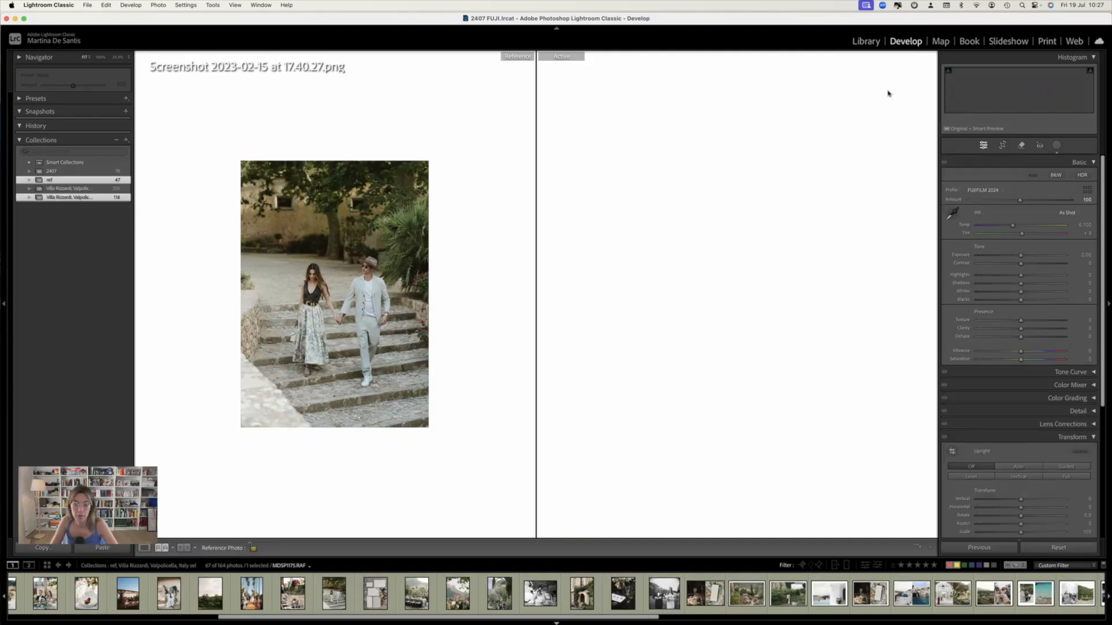
{"action": "key", "text": "super+z"}
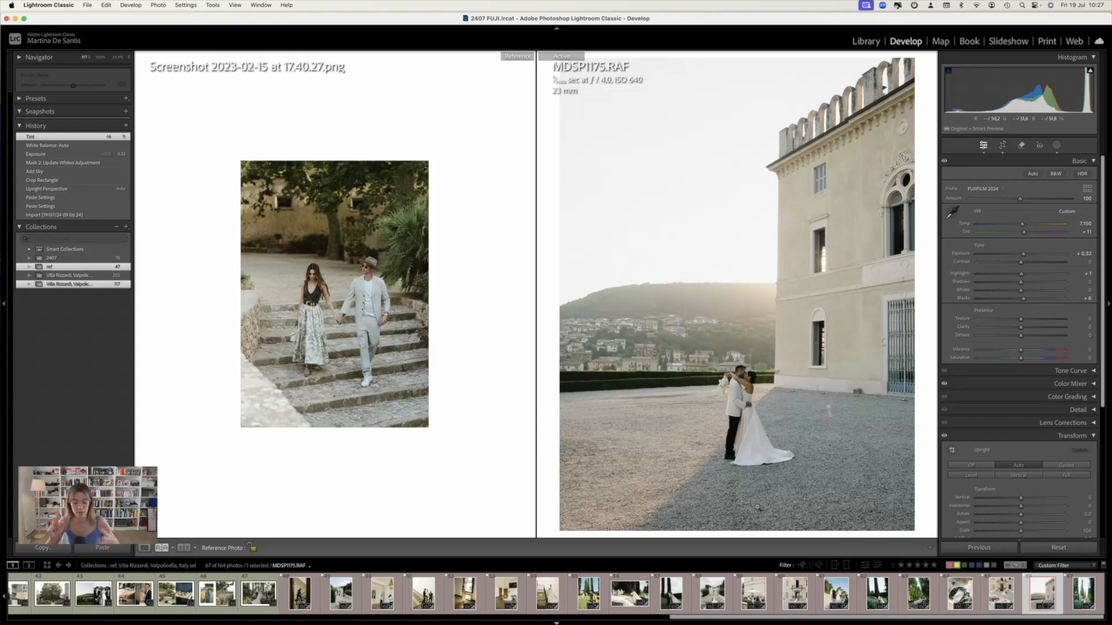
Add a radial gradient mask centred on the embracing couple and soften its edge to a feather of about 43
{"action": "key", "text": "m"}
{"action": "key", "text": "shift+m"}
{"action": "left_click_drag", "start_coordinate": [741, 401], "coordinate": [830, 505]}
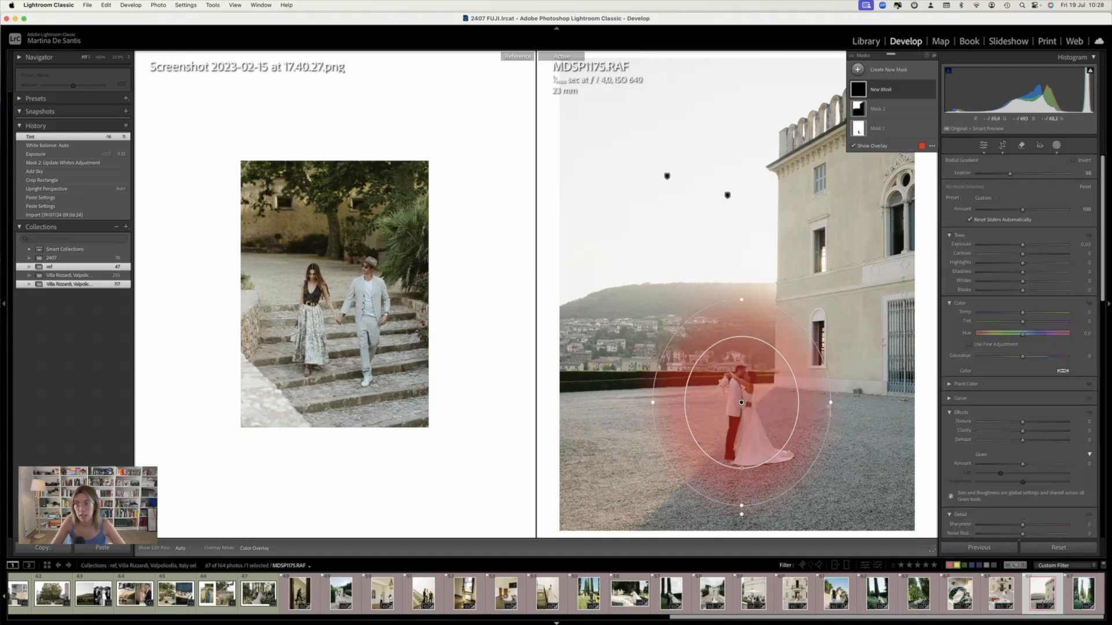
{"action": "left_click_drag", "start_coordinate": [744, 382], "coordinate": [747, 380]}
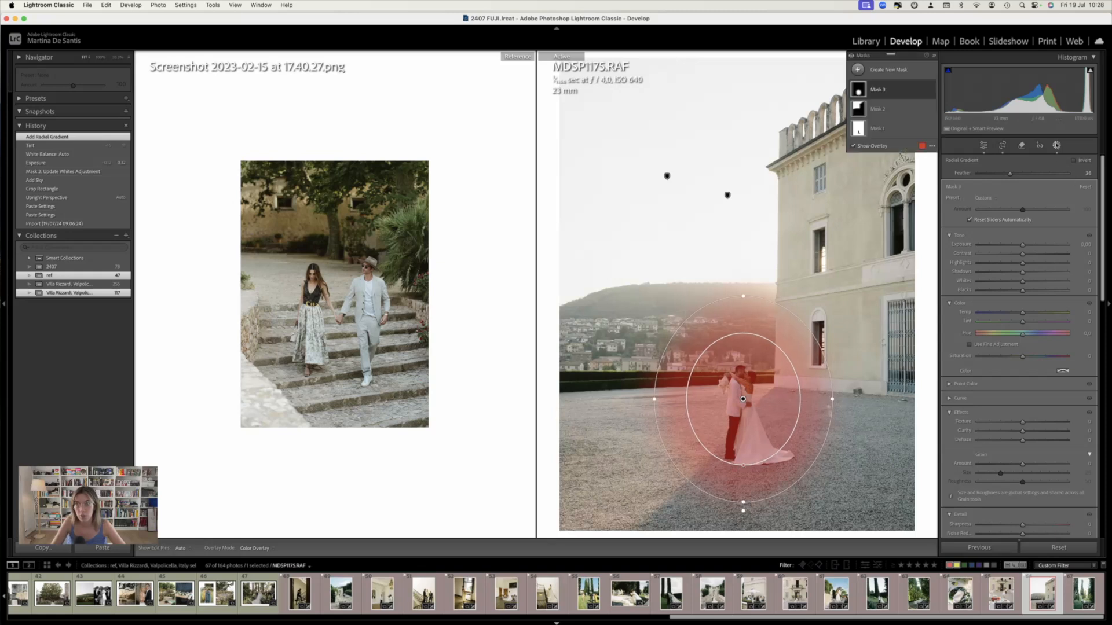
{"action": "left_click_drag", "start_coordinate": [774, 335], "coordinate": [773, 341]}
{"action": "left_click_drag", "start_coordinate": [769, 384], "coordinate": [775, 389]}
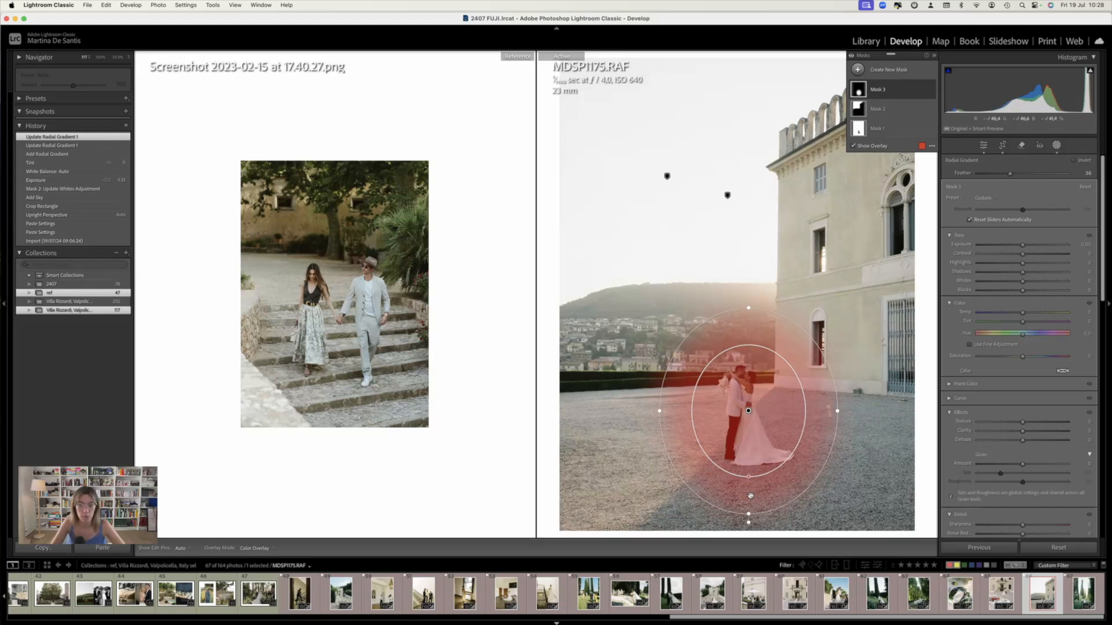
{"action": "left_click_drag", "start_coordinate": [748, 477], "coordinate": [750, 472]}
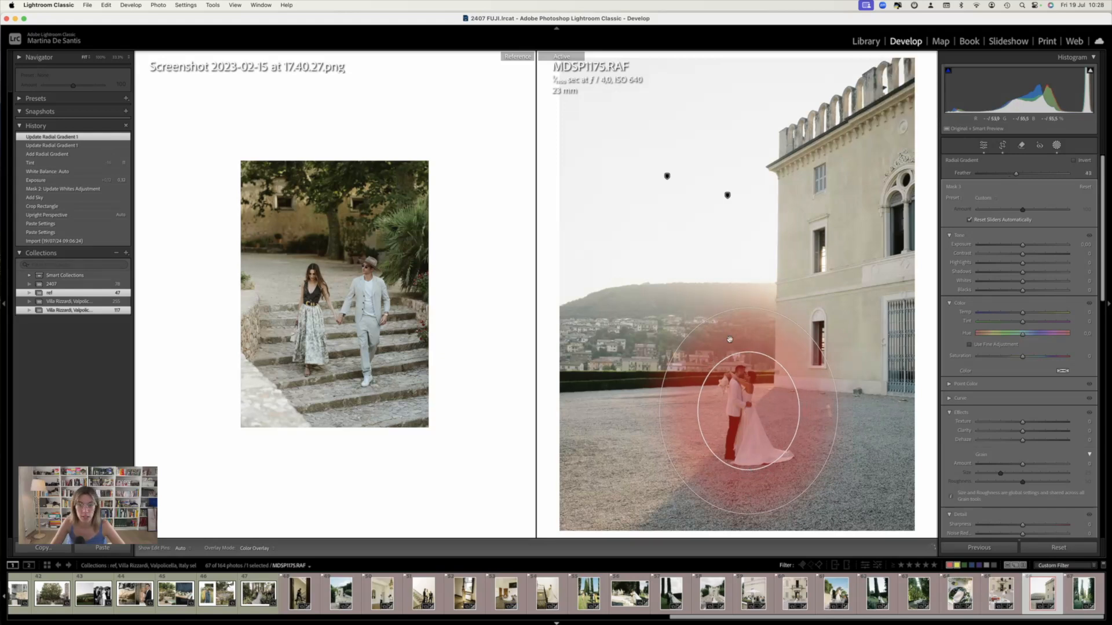
{"action": "left_click_drag", "start_coordinate": [768, 414], "coordinate": [766, 411]}
In the couple's radial mask, set exposure to 0.32 and blacks to 15, cooling the temperature and shifting the tint towards magenta
{"action": "left_click_drag", "start_coordinate": [1024, 245], "coordinate": [1026, 245]}
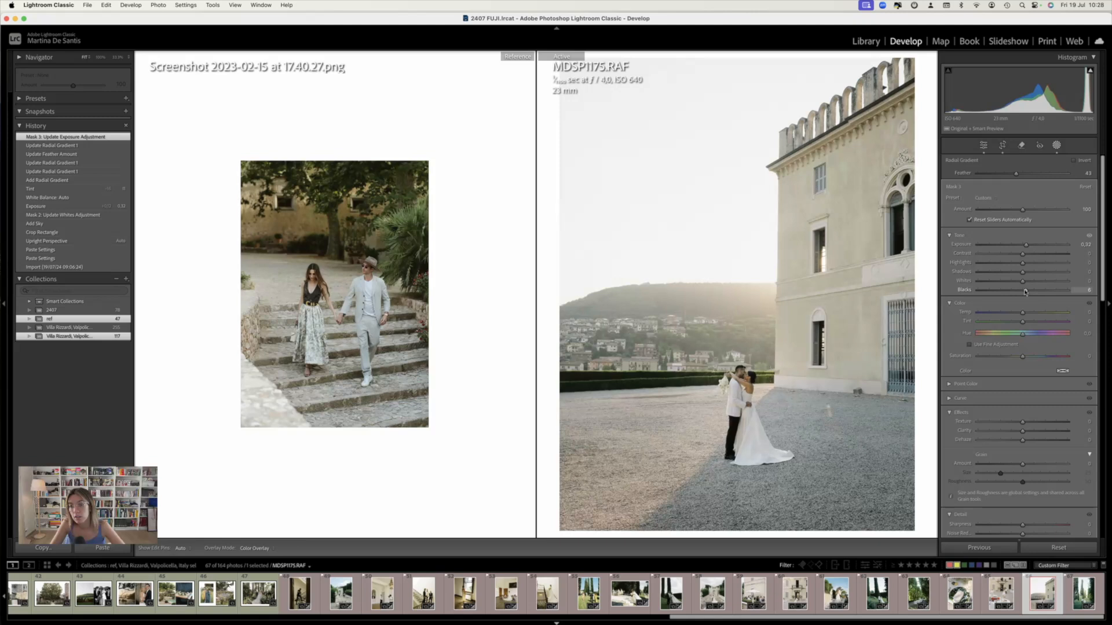
{"action": "left_click_drag", "start_coordinate": [1024, 291], "coordinate": [1028, 323]}
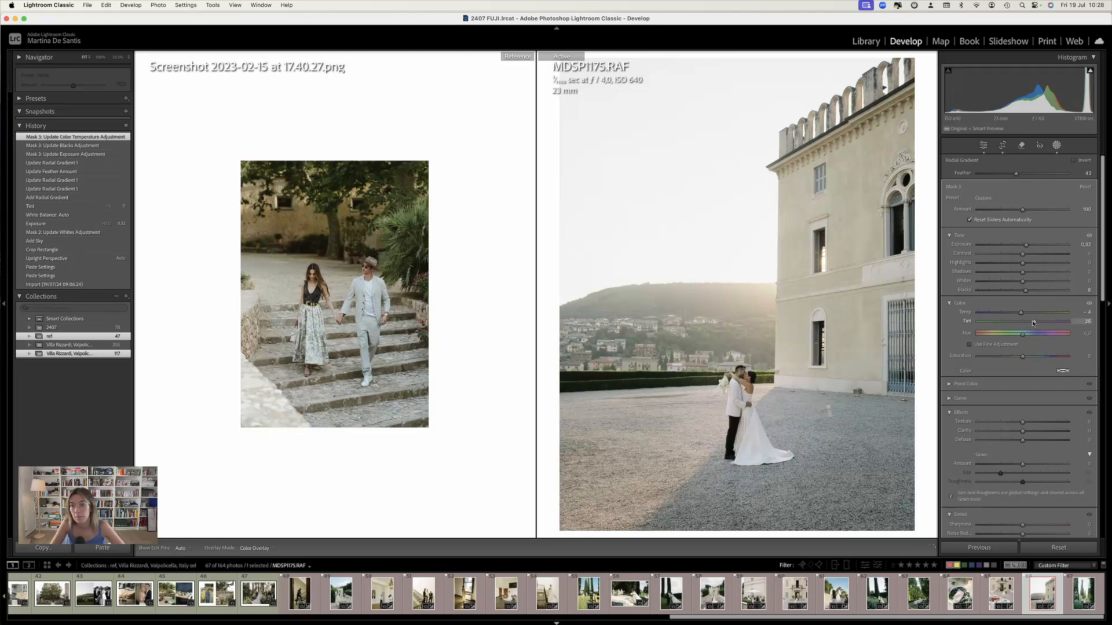
{"action": "left_click_drag", "start_coordinate": [1024, 318], "coordinate": [1032, 292]}
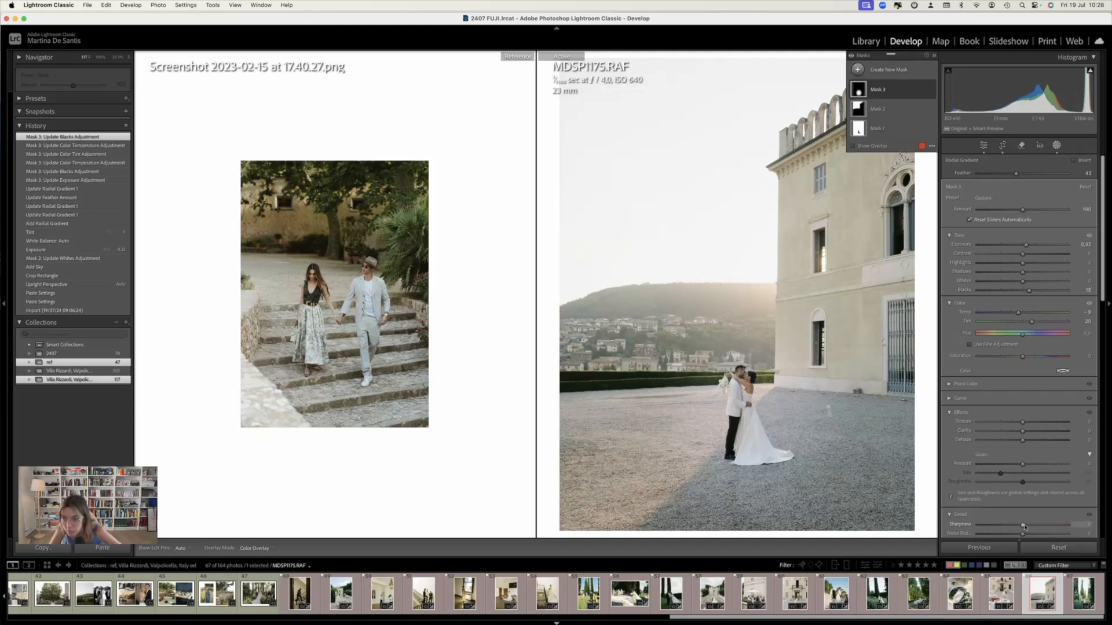
Set the radial mask's sharpness to 21 and saturation to 10, warming its temperature slightly
{"action": "key", "text": "Right"}
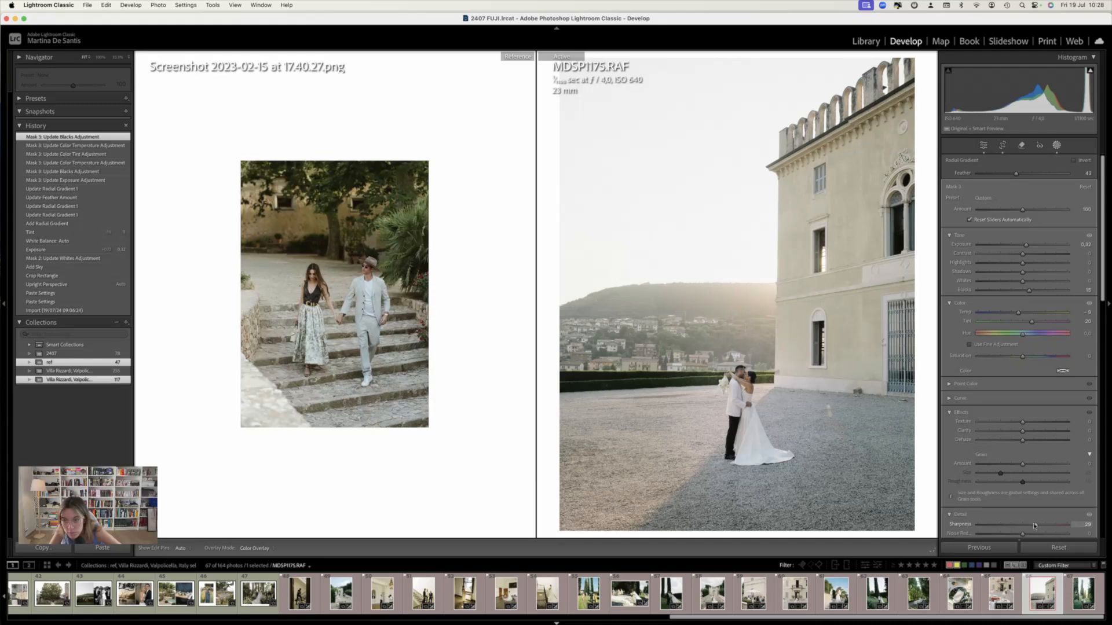
{"action": "left_click_drag", "start_coordinate": [1034, 526], "coordinate": [1033, 525]}
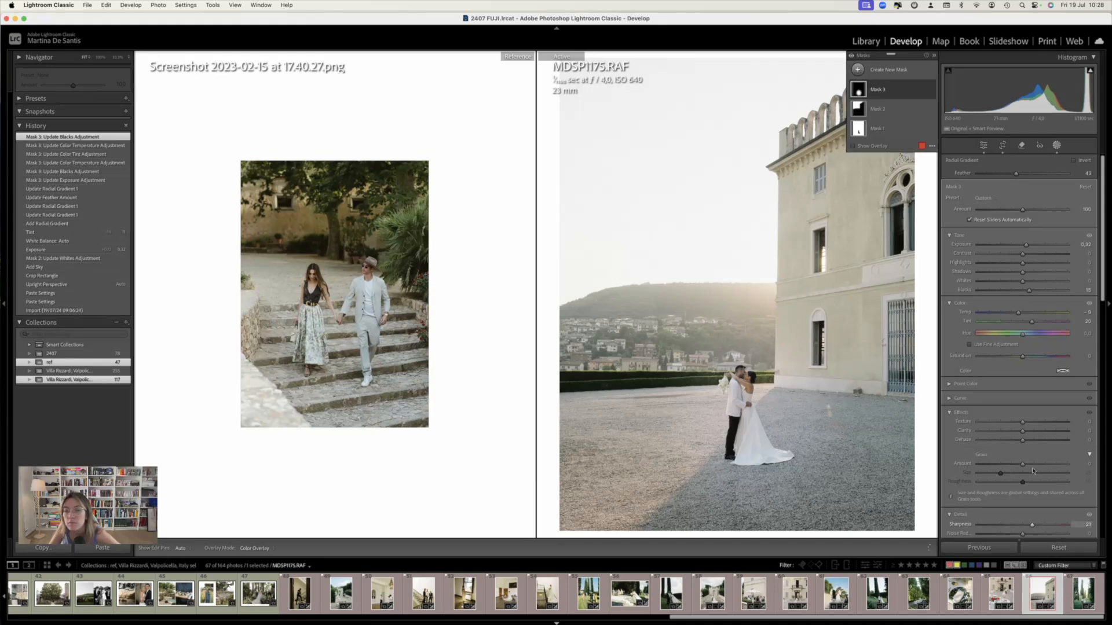
{"action": "left_click_drag", "start_coordinate": [1017, 313], "coordinate": [1019, 313]}
{"action": "left_click_drag", "start_coordinate": [1022, 357], "coordinate": [1025, 356]}
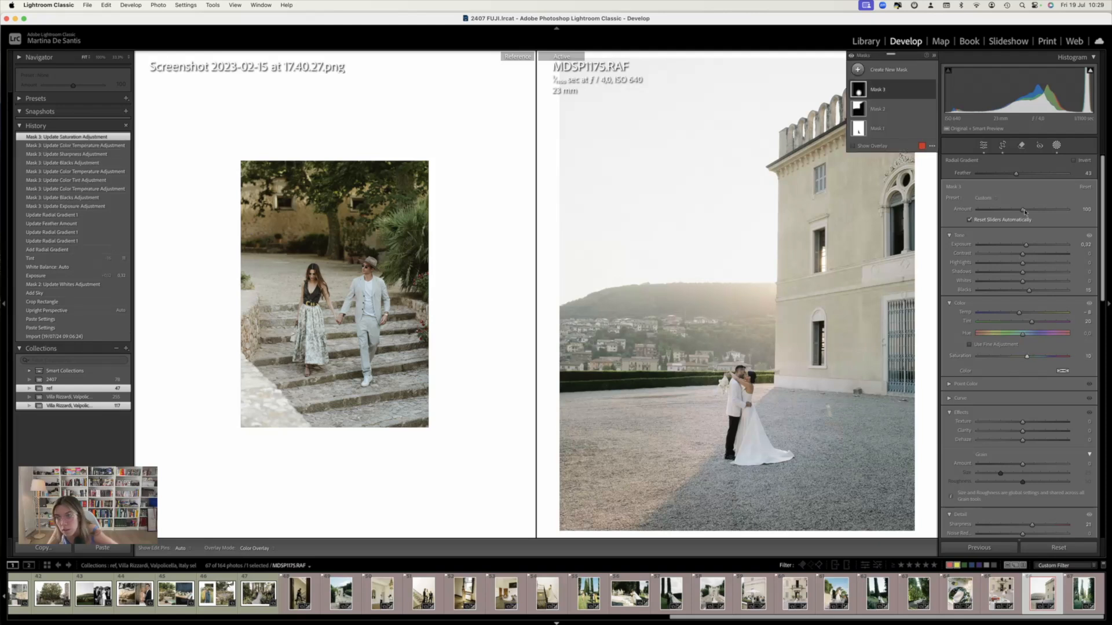
Increase the radial mask's overall amount to about 134 and leave masking
{"action": "mouse_move", "coordinate": [1022, 209]}
{"action": "left_mouse_down"}
{"action": "mouse_move", "coordinate": [975, 211]}
{"action": "mouse_move", "coordinate": [1037, 212]}
{"action": "left_mouse_up"}
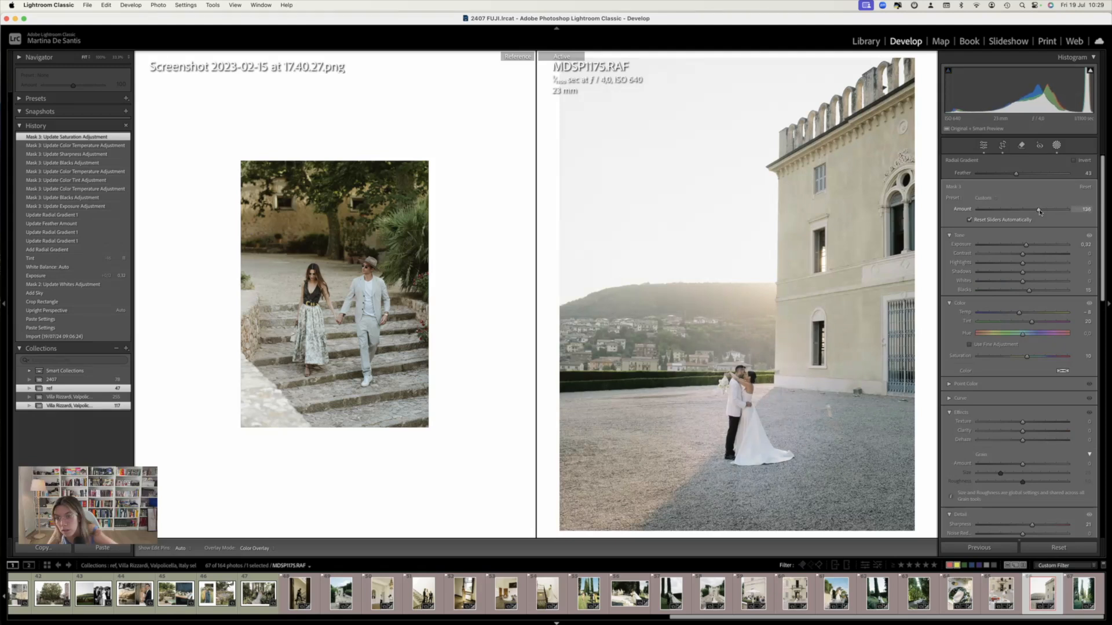
{"action": "left_click_drag", "start_coordinate": [1042, 212], "coordinate": [1043, 212]}
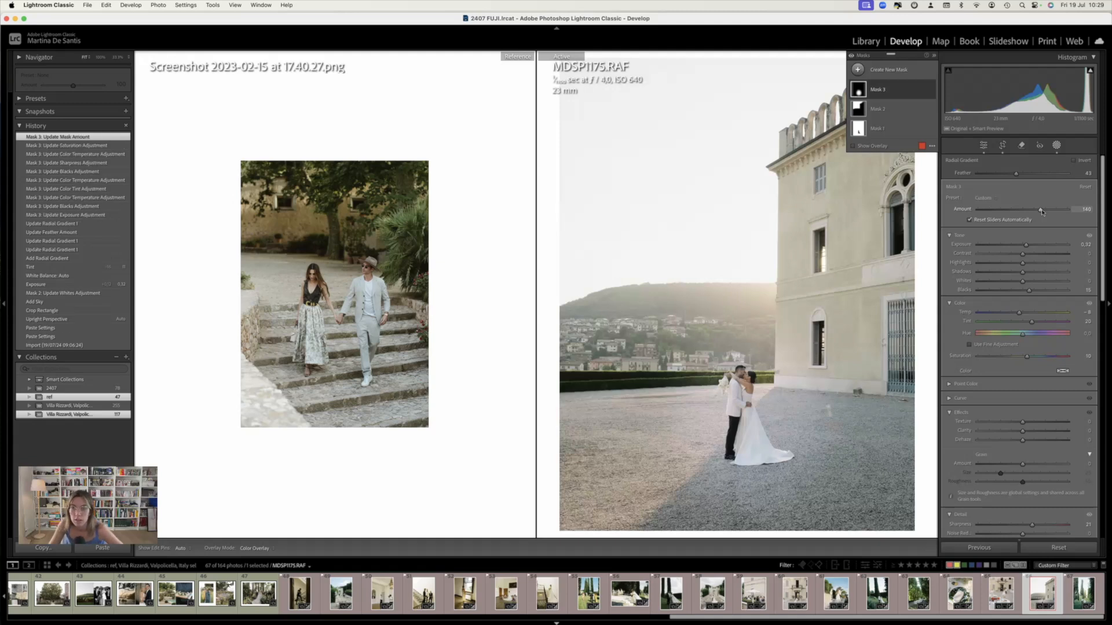
{"action": "left_click_drag", "start_coordinate": [1043, 212], "coordinate": [1040, 213]}
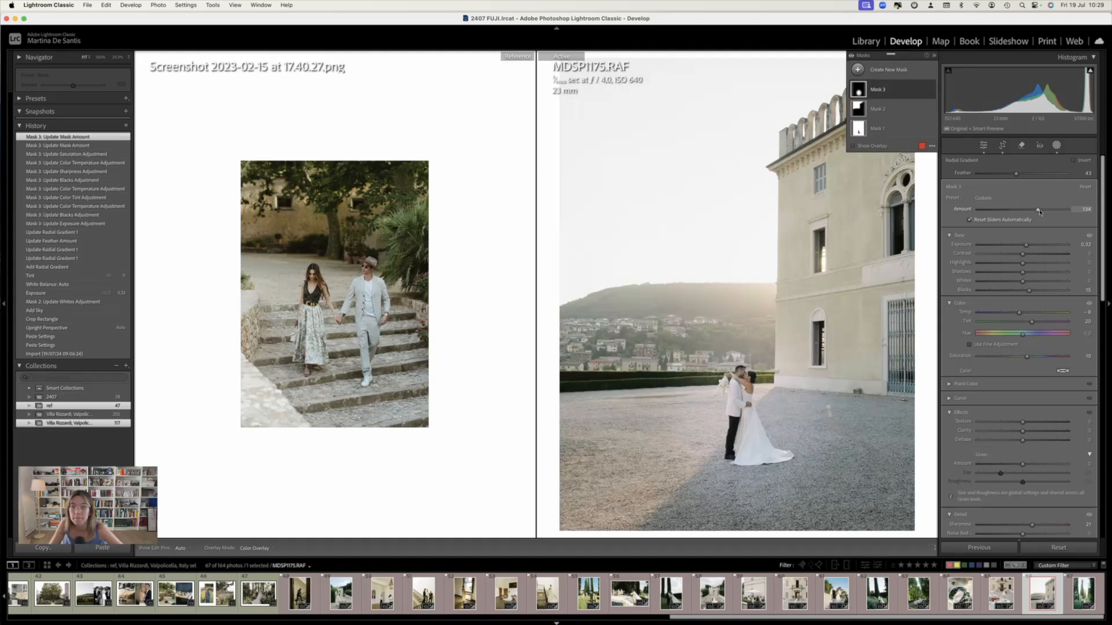
{"action": "left_click", "coordinate": [1056, 145]}
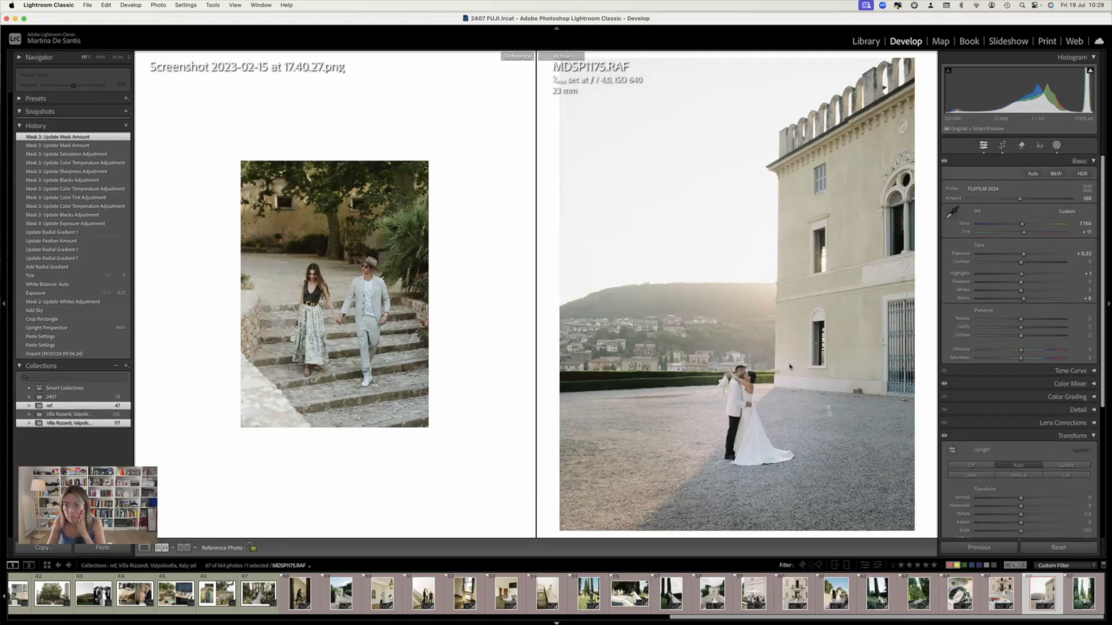
Reopen the couple's radial mask, adjust its ellipse to reach wider around the couple, and leave masking
{"action": "key", "text": "shift+w"}
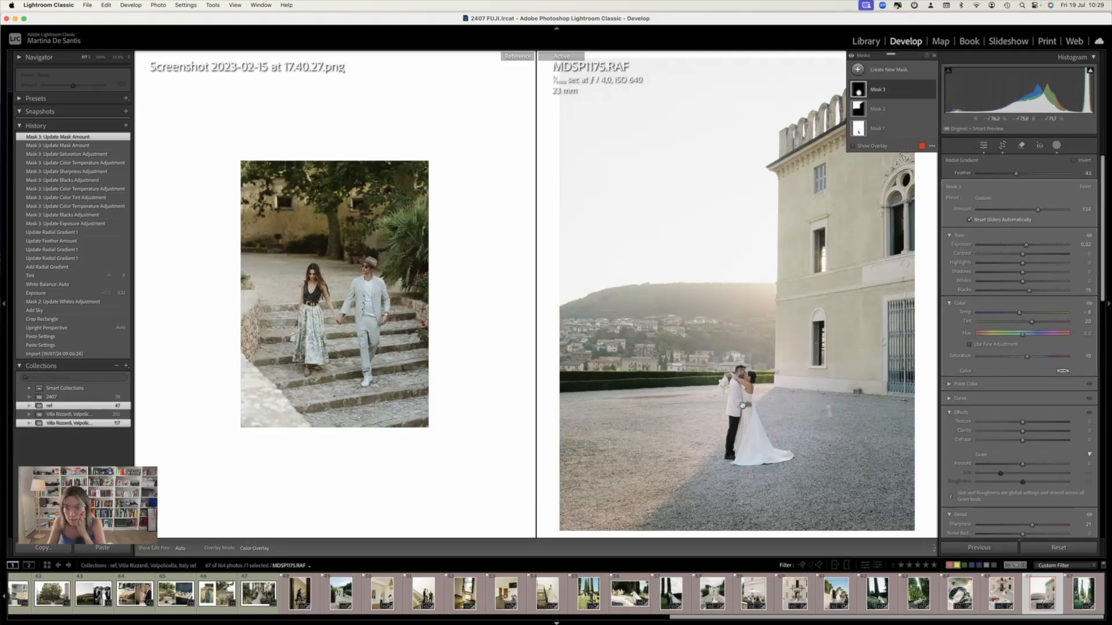
{"action": "left_click", "coordinate": [747, 412]}
{"action": "mouse_move", "coordinate": [849, 426]}
{"action": "left_mouse_down"}
{"action": "mouse_move", "coordinate": [879, 415]}
{"action": "mouse_move", "coordinate": [863, 415]}
{"action": "left_mouse_up"}
{"action": "left_click_drag", "start_coordinate": [732, 400], "coordinate": [728, 405]}
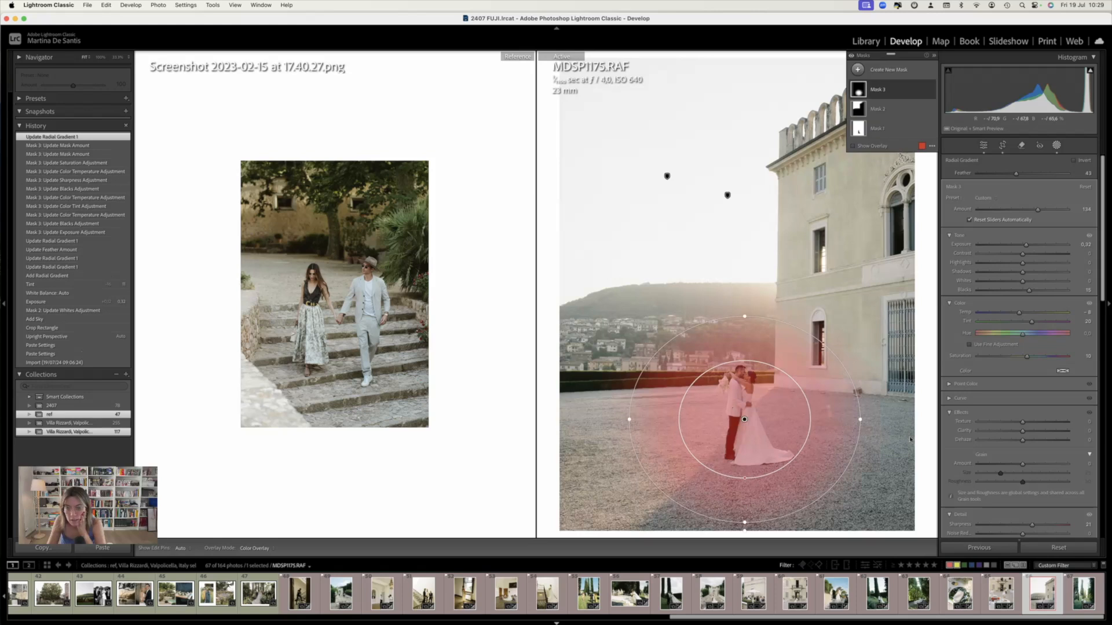
{"action": "key", "text": "shift+w"}
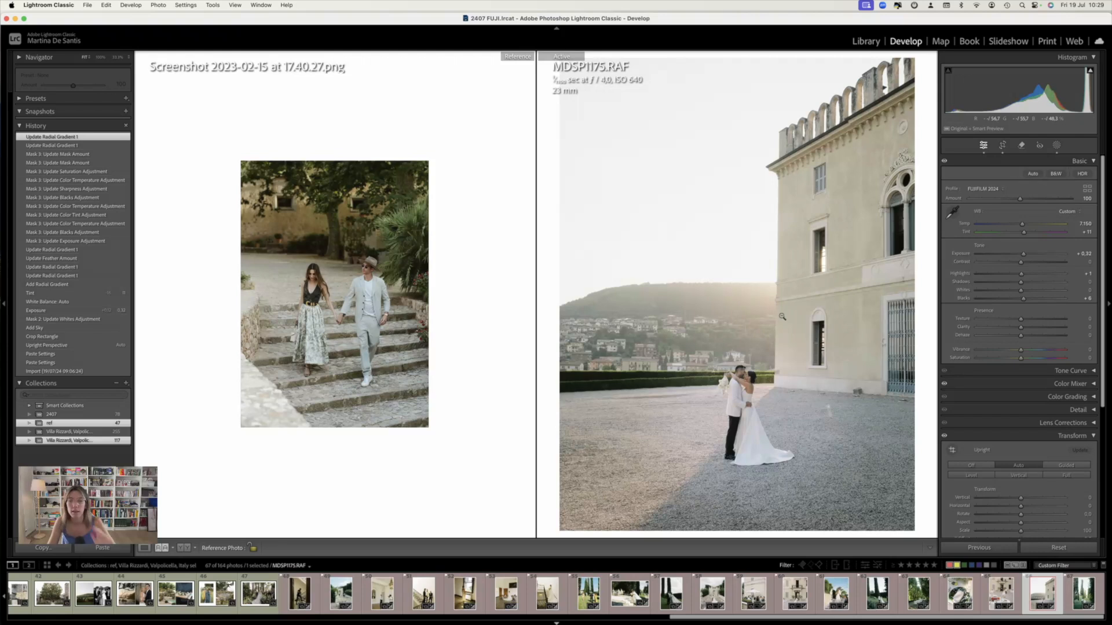
Set the portrait of the couple before the pink wall and weathered wooden door as the new reference photo
{"action": "left_click", "coordinate": [425, 345]}
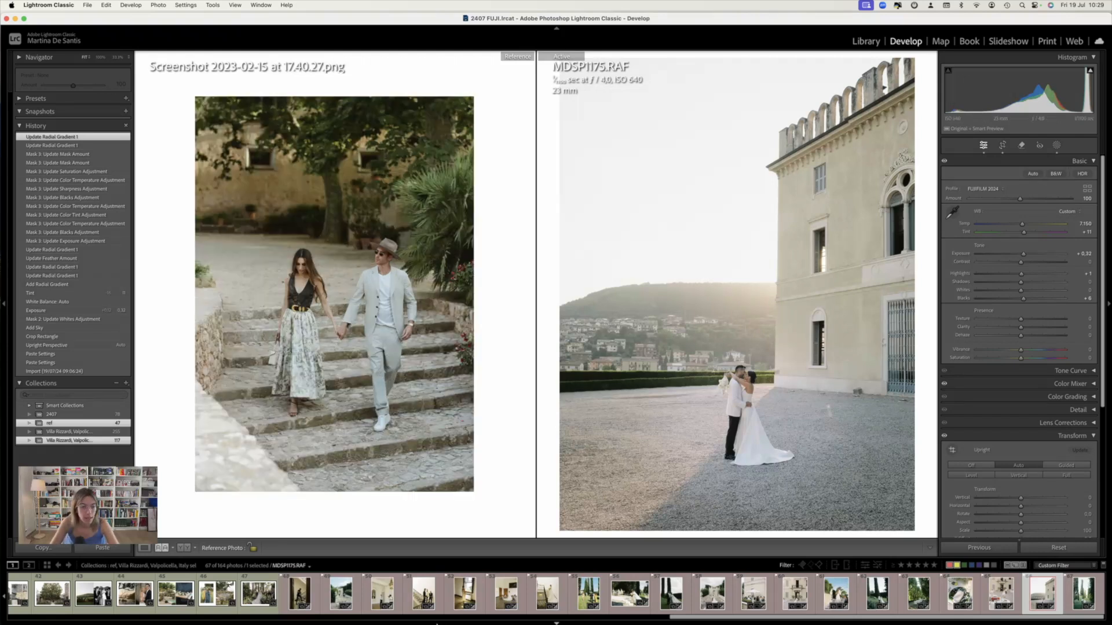
{"action": "scroll", "coordinate": [313, 596], "scroll_direction": "left", "scroll_amount": 3}
{"action": "scroll", "coordinate": [313, 596], "scroll_direction": "left", "scroll_amount": 3}
{"action": "scroll", "coordinate": [314, 596], "scroll_direction": "left", "scroll_amount": 4}
{"action": "scroll", "coordinate": [310, 595], "scroll_direction": "left", "scroll_amount": 8}
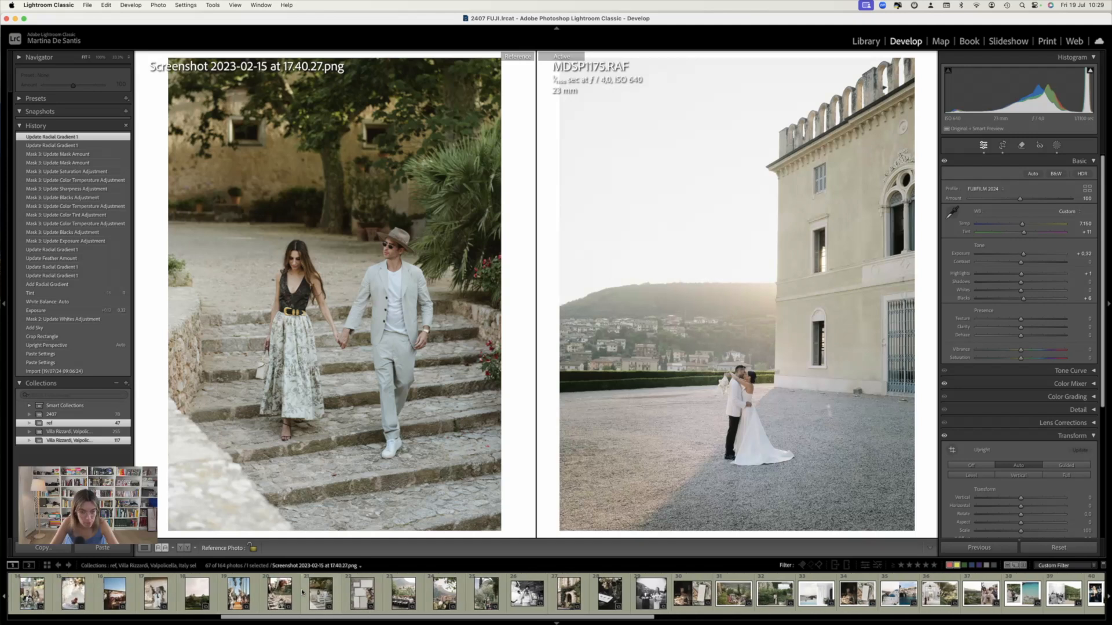
{"action": "scroll", "coordinate": [303, 594], "scroll_direction": "left", "scroll_amount": 4}
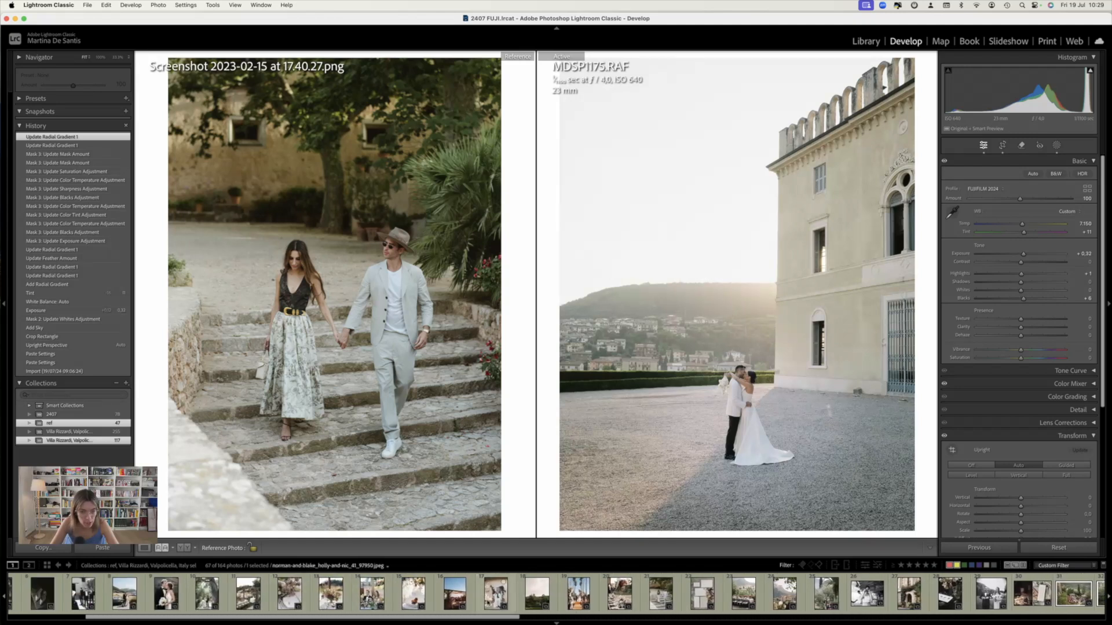
{"action": "left_click_drag", "start_coordinate": [503, 582], "coordinate": [452, 463]}
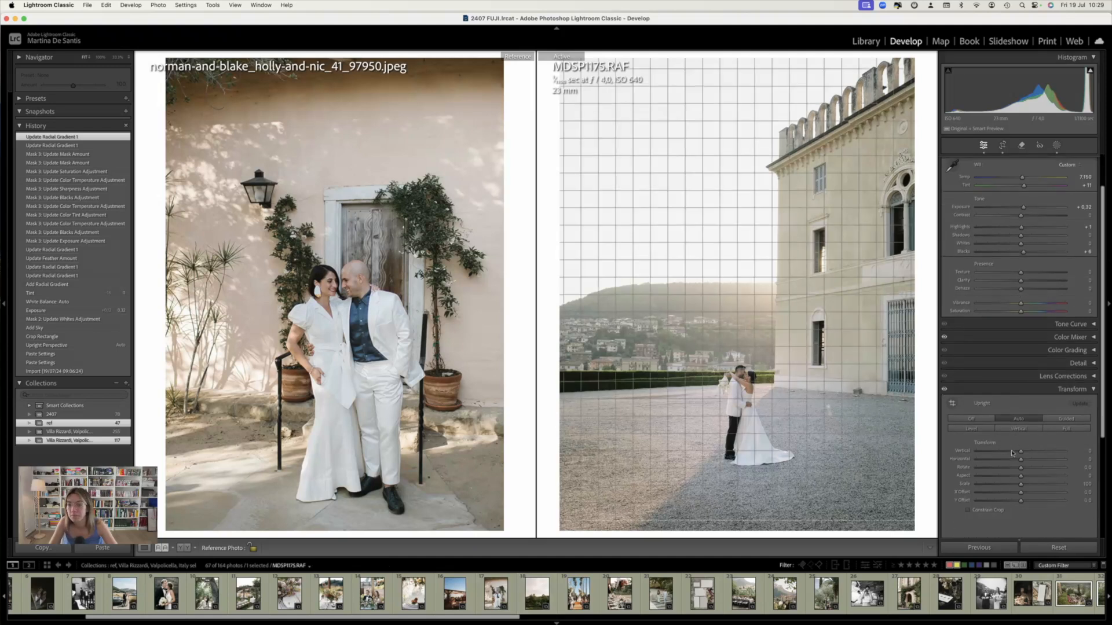
In MDSP1175.RAF's Calibration settings, set the Red Primary hue to -40
{"action": "scroll", "coordinate": [1013, 458], "scroll_direction": "down", "scroll_amount": 5}
{"action": "scroll", "coordinate": [1011, 454], "scroll_direction": "up", "scroll_amount": 1}
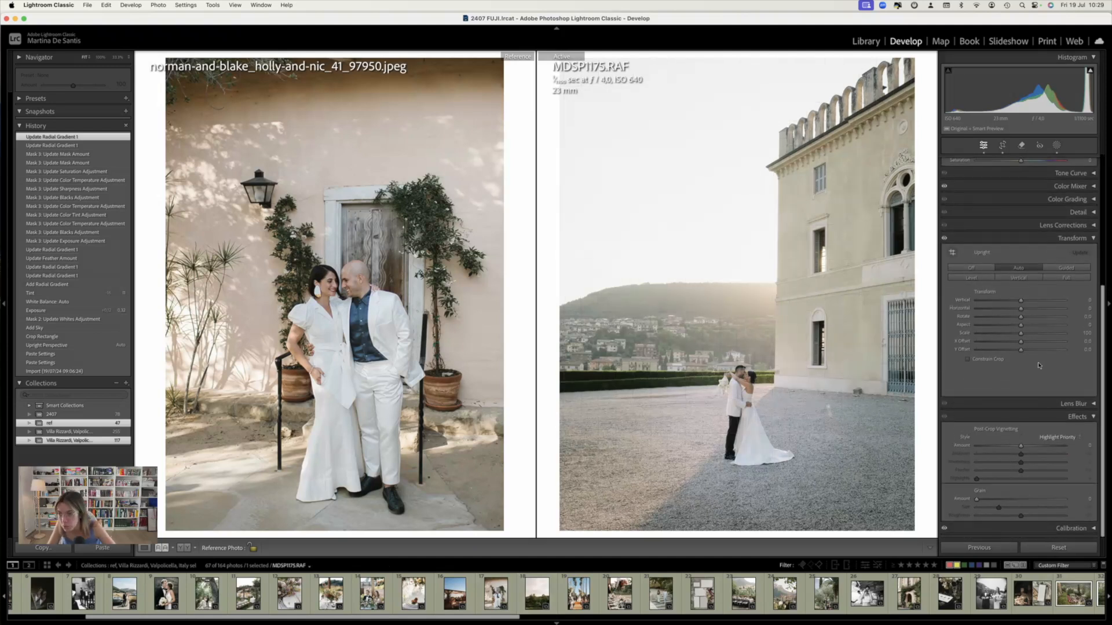
{"action": "left_click", "coordinate": [1023, 528]}
{"action": "left_click_drag", "start_coordinate": [1008, 465], "coordinate": [1006, 465]}
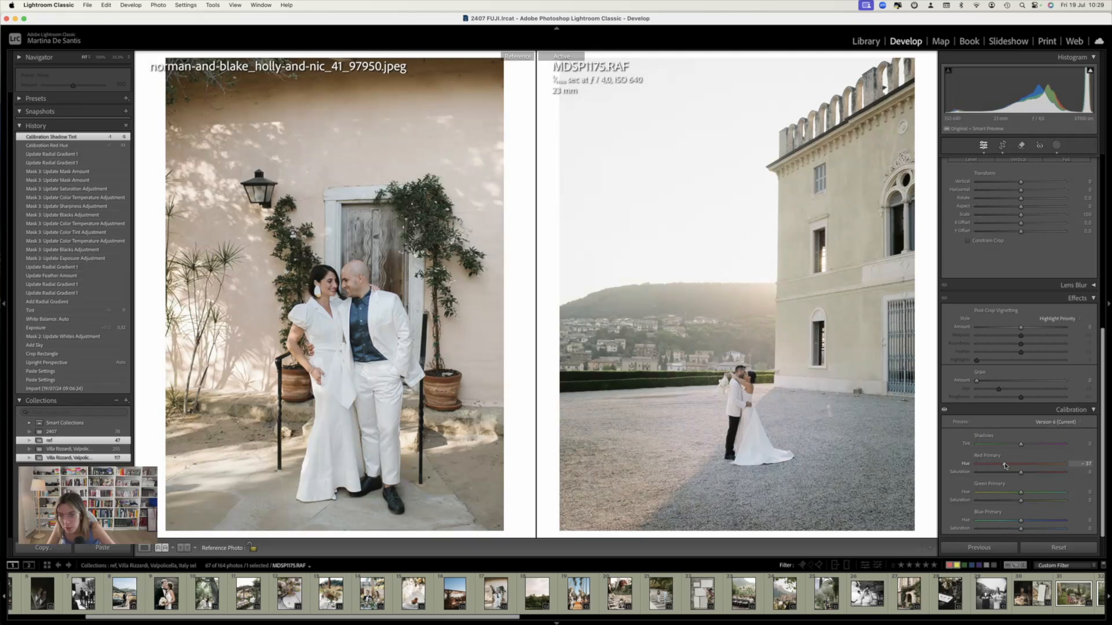
{"action": "left_click_drag", "start_coordinate": [1003, 465], "coordinate": [1003, 465]}
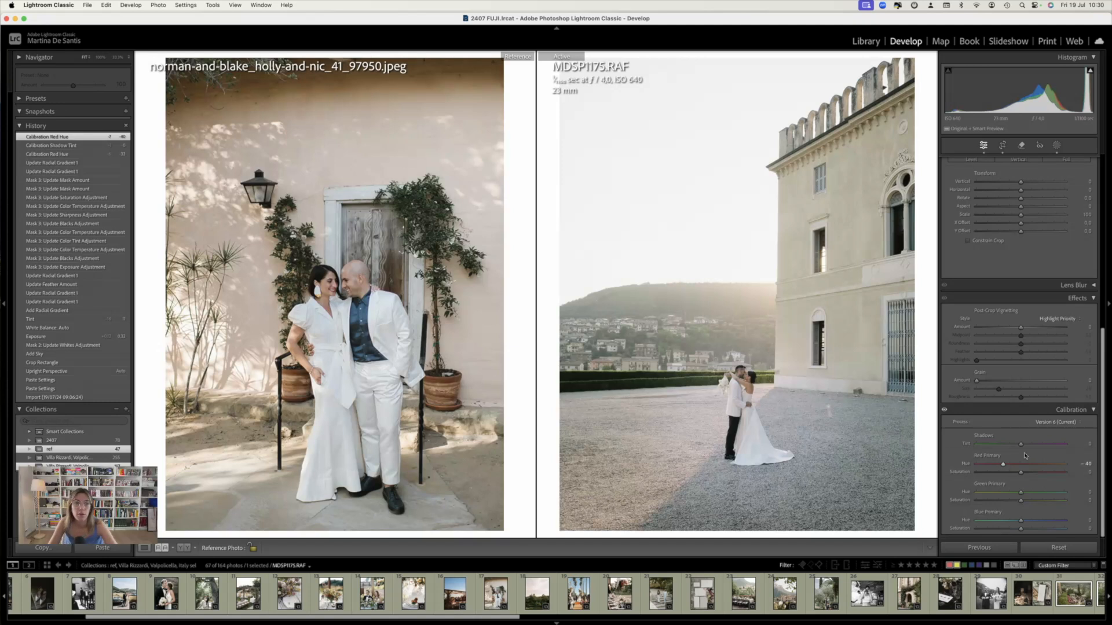
Inspect the embracing couple at different magnifications and compare the edited MDSP1175.RAF with its unedited version
{"action": "left_click", "coordinate": [743, 401]}
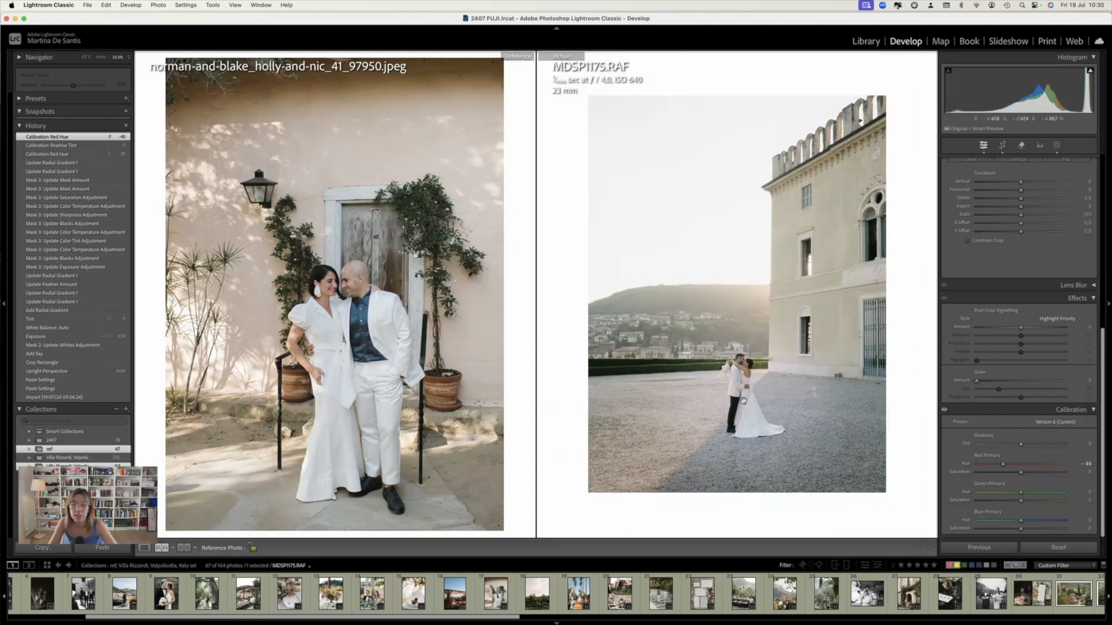
{"action": "left_click", "coordinate": [744, 401]}
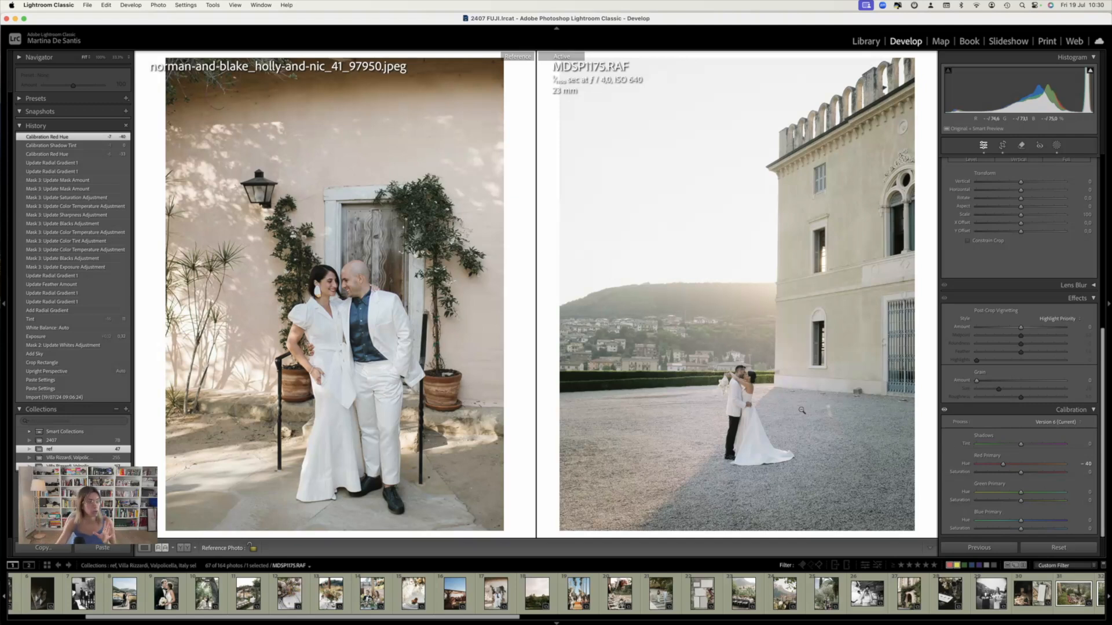
{"action": "key", "text": "backslash"}
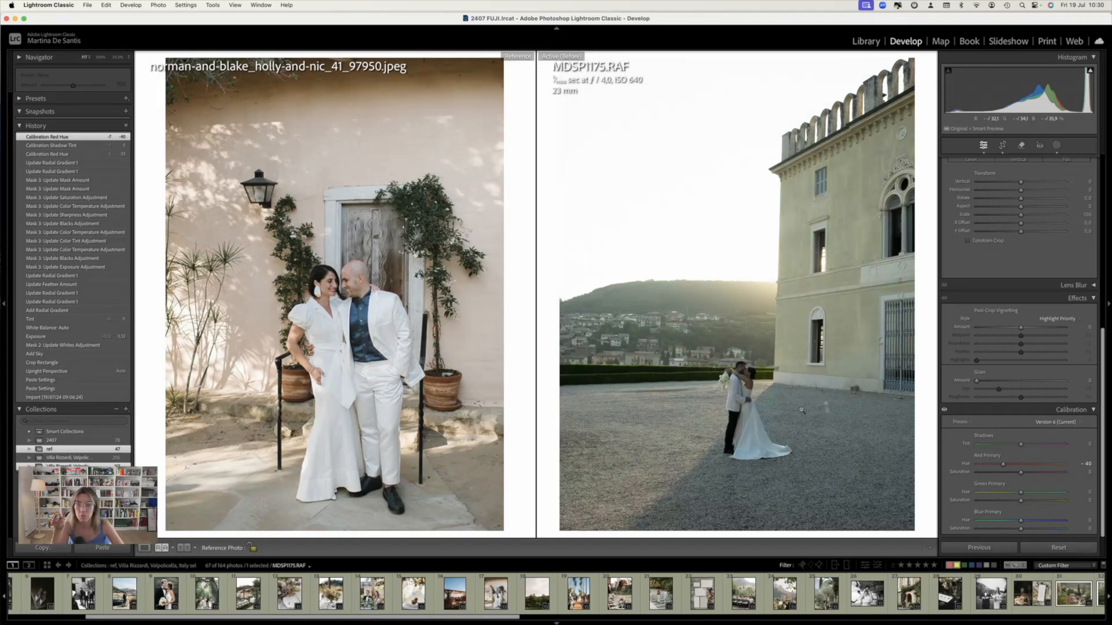
{"action": "key", "text": "backslash"}
{"action": "key", "text": "backslash"}
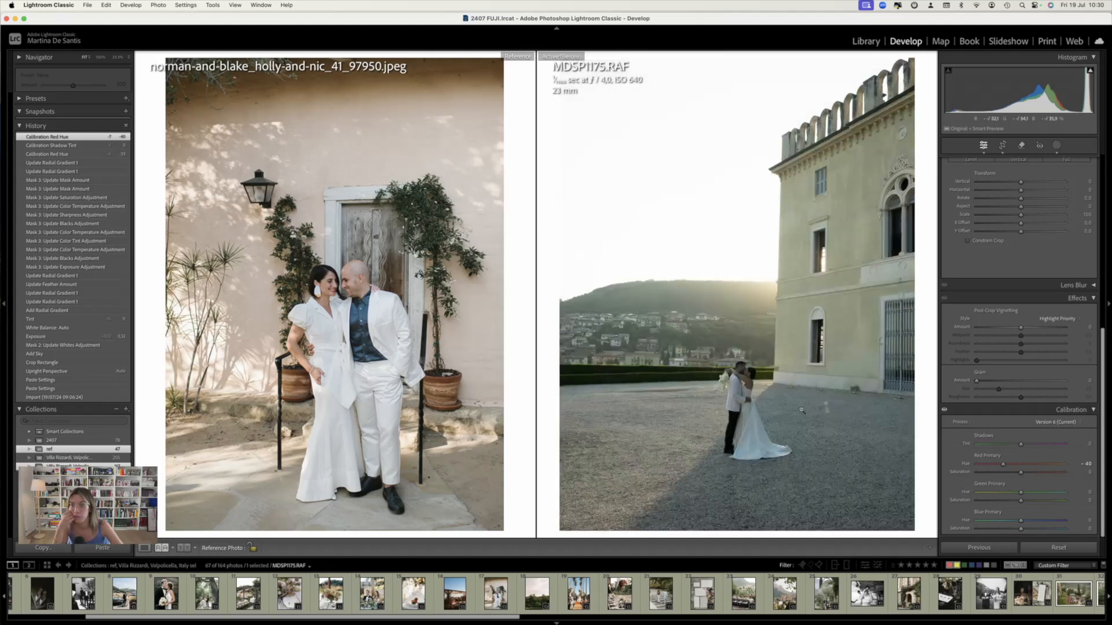
{"action": "key", "text": "backslash"}
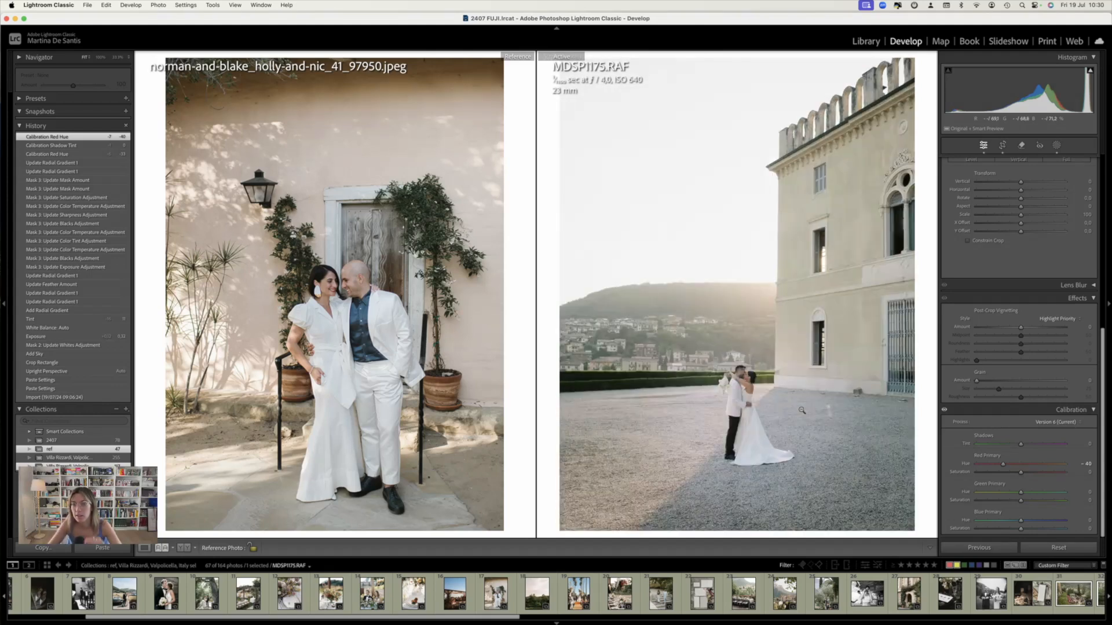
Shift the tint slightly towards green and set the Calibration Red Primary hue to -44
{"action": "scroll", "coordinate": [1013, 278], "scroll_direction": "up", "scroll_amount": 10}
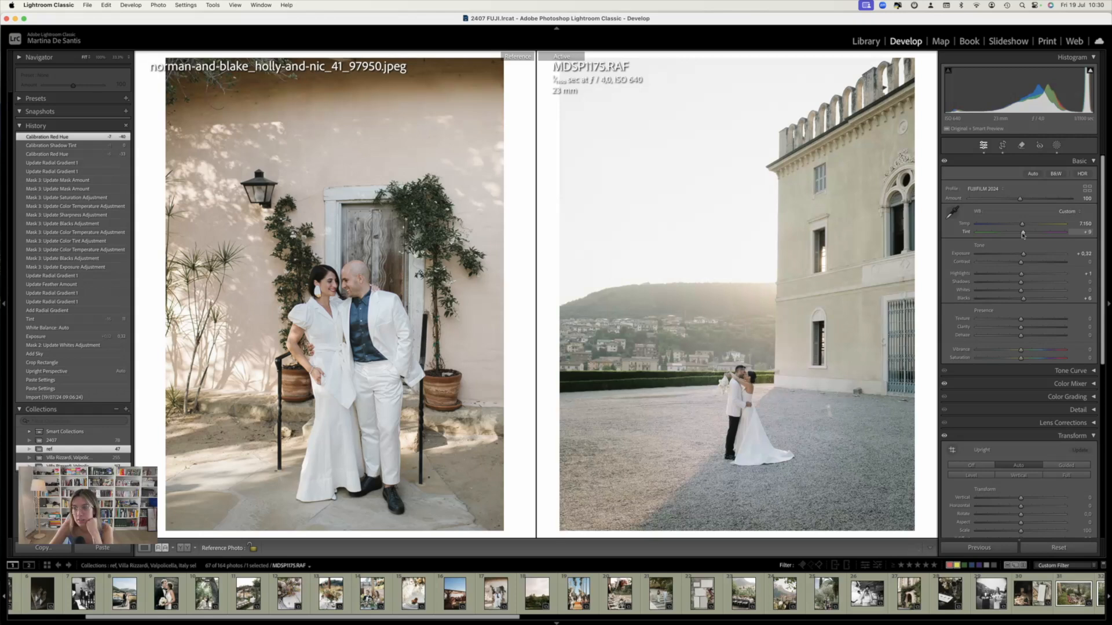
{"action": "left_click_drag", "start_coordinate": [1023, 234], "coordinate": [1021, 235]}
{"action": "scroll", "coordinate": [1007, 405], "scroll_direction": "down", "scroll_amount": 10}
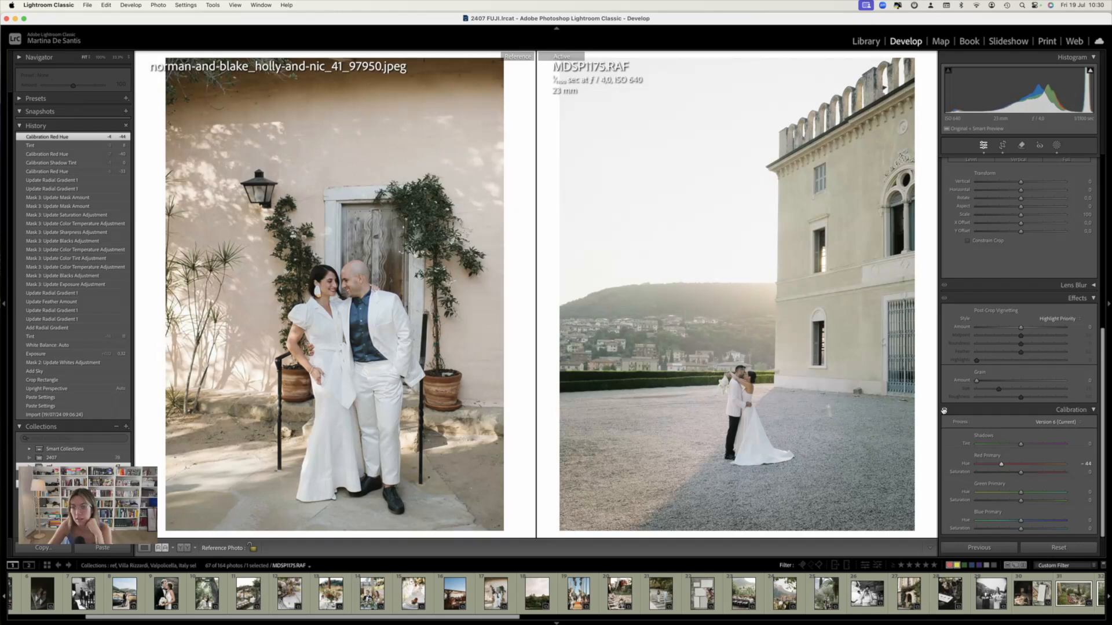
{"action": "left_click", "coordinate": [1011, 412]}
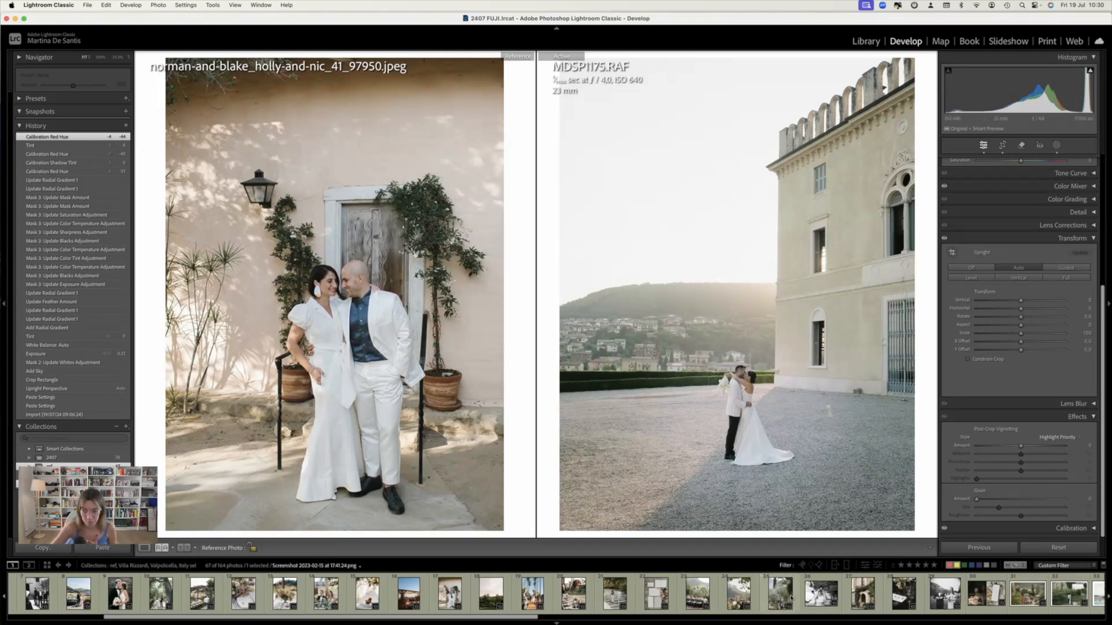
Open MDSP1048.RAF, the bride in profile with the long veil, and set MDSP1128.RAF as its reference photo
{"action": "scroll", "coordinate": [801, 596], "scroll_direction": "down", "scroll_amount": 5}
{"action": "scroll", "coordinate": [801, 596], "scroll_direction": "down", "scroll_amount": 3}
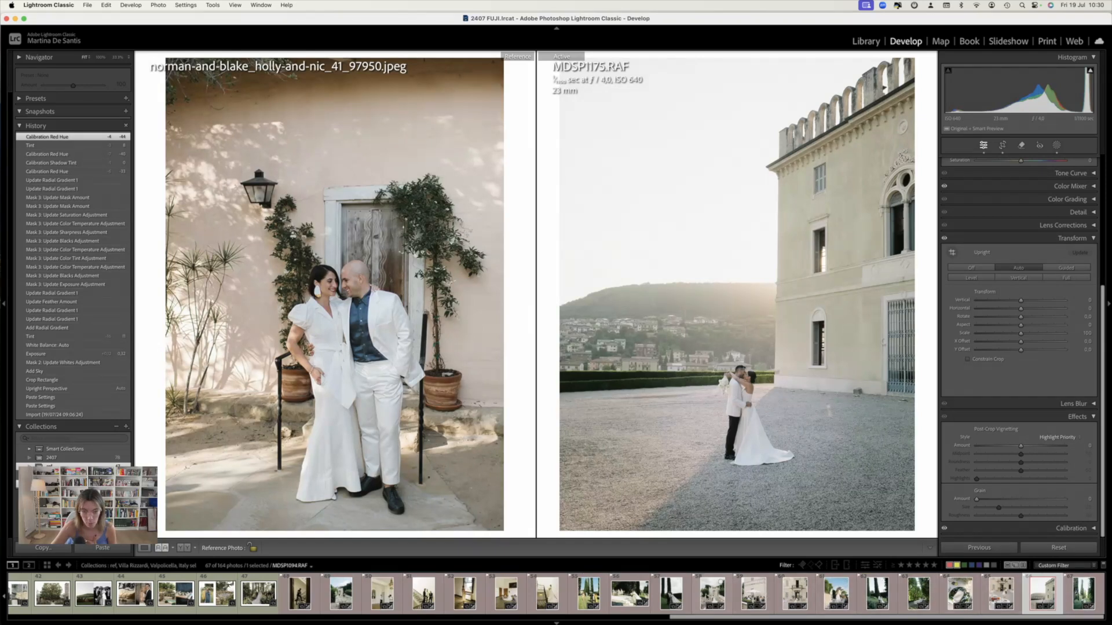
{"action": "left_click", "coordinate": [644, 587]}
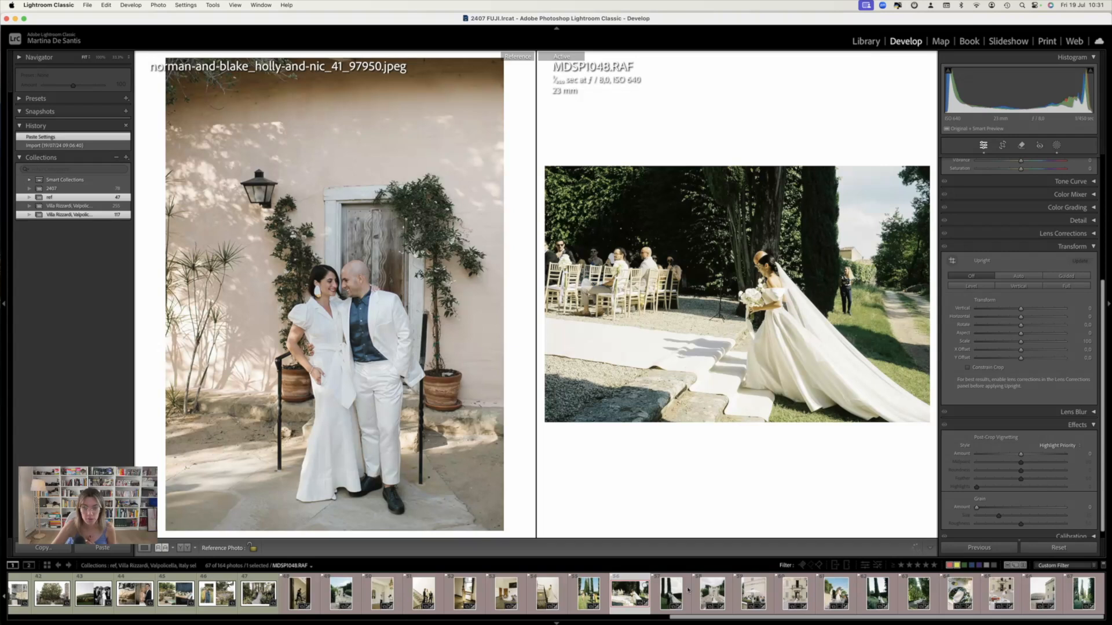
{"action": "left_click_drag", "start_coordinate": [835, 592], "coordinate": [347, 297]}
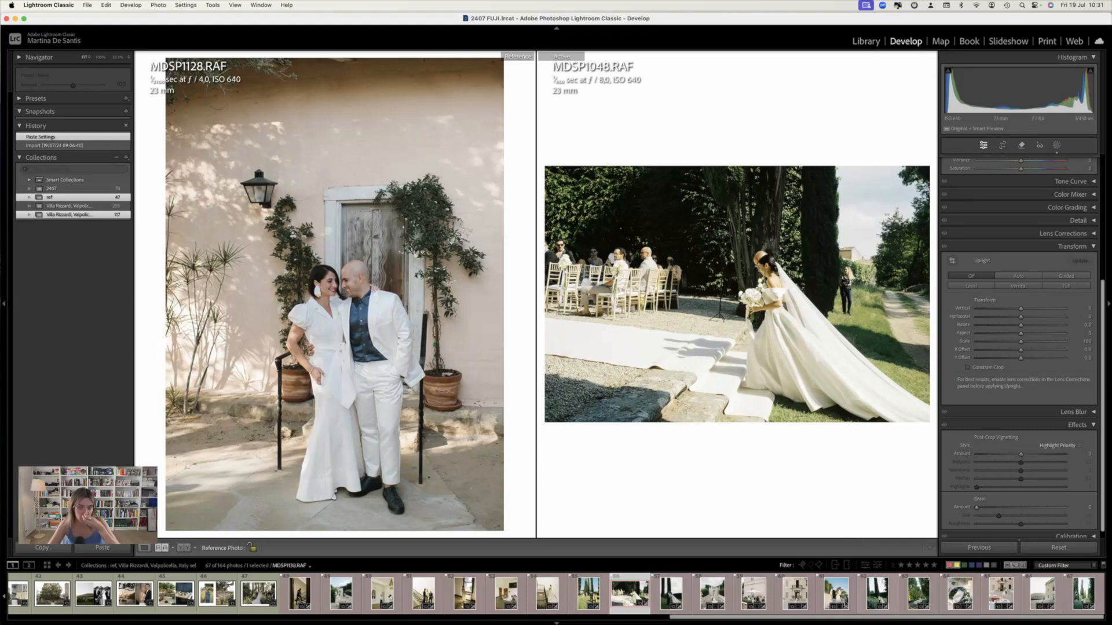
Paste the copied edit settings onto MDSP1048.RAF, then apply the settings of the staircase photo MDSP1128.RAF to it
{"action": "key", "text": "super+shift+v"}
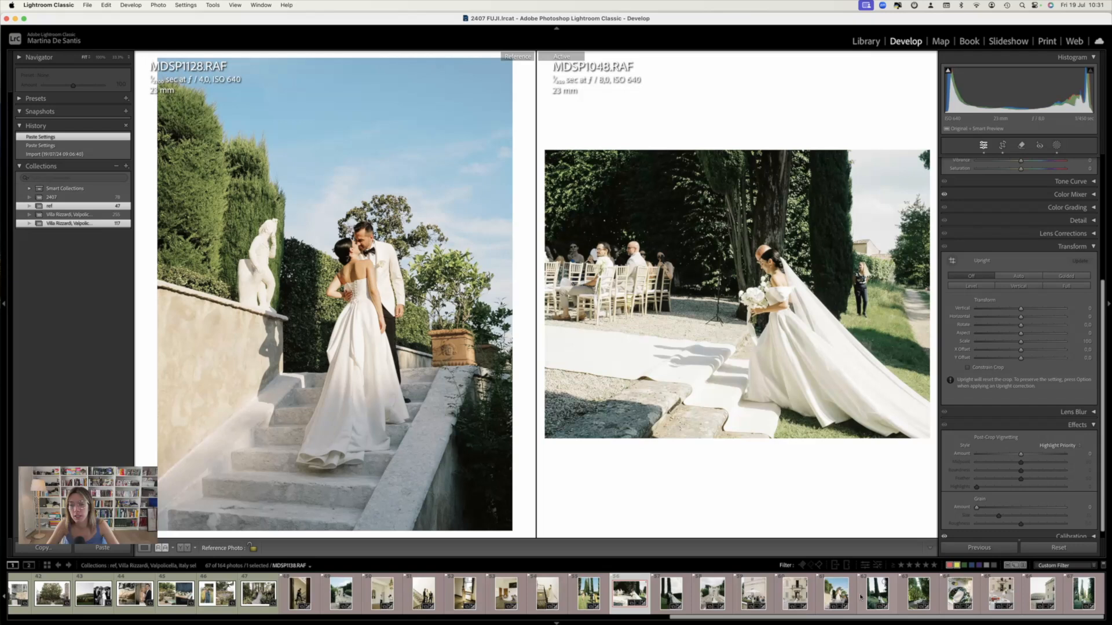
{"action": "left_click", "coordinate": [838, 593]}
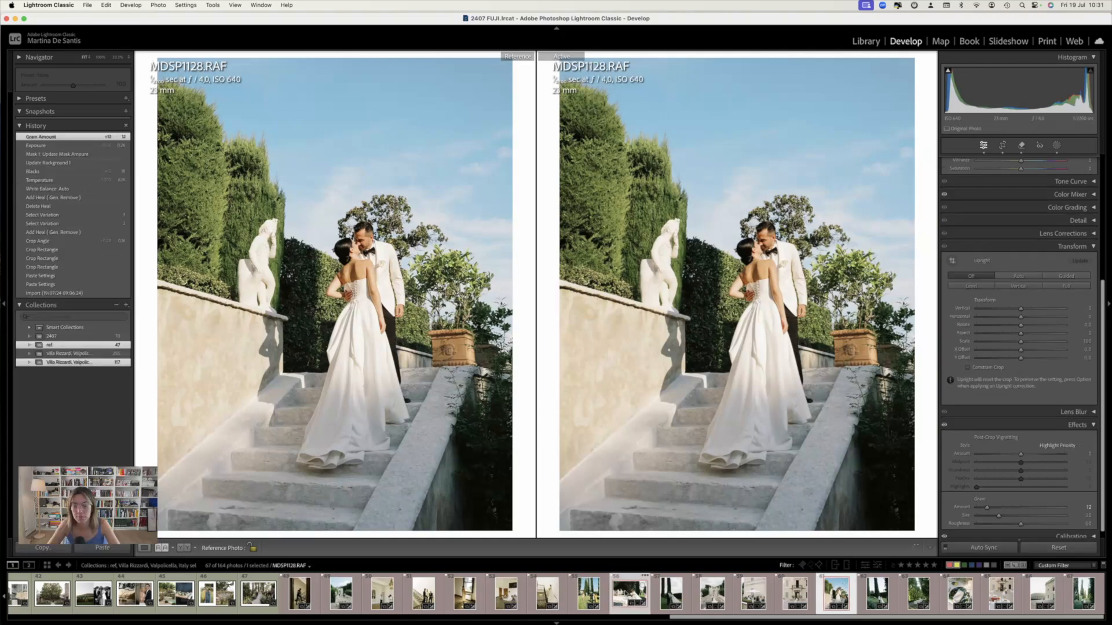
{"action": "left_click", "coordinate": [628, 591], "text": "super"}
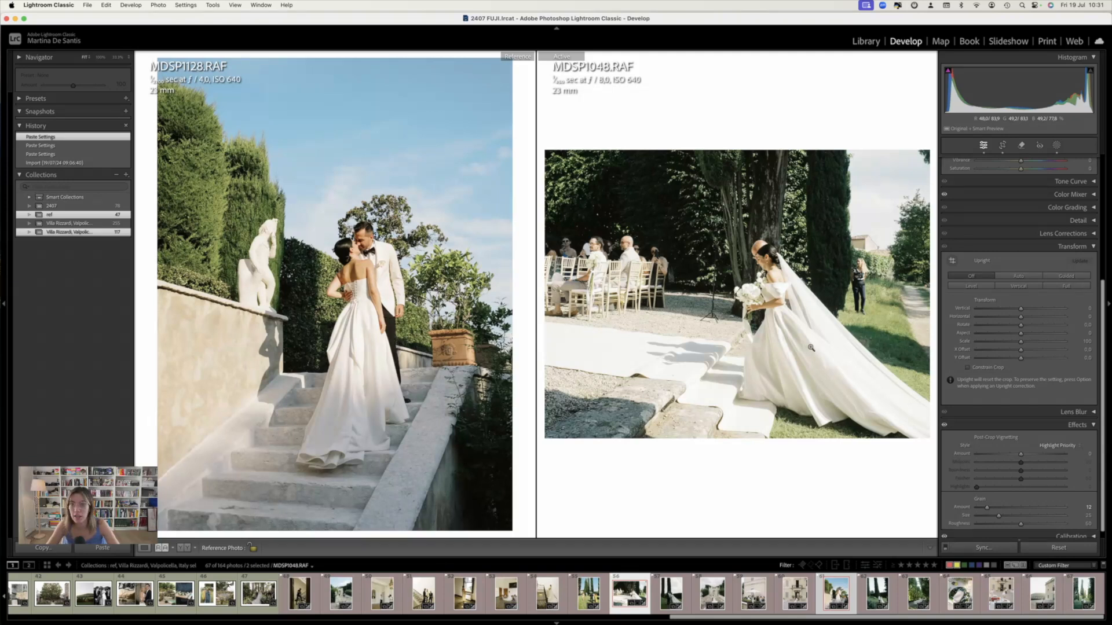
Reposition the crop of MDSP1048.RAF to include more of the scene behind the bride's train
{"action": "key", "text": "r"}
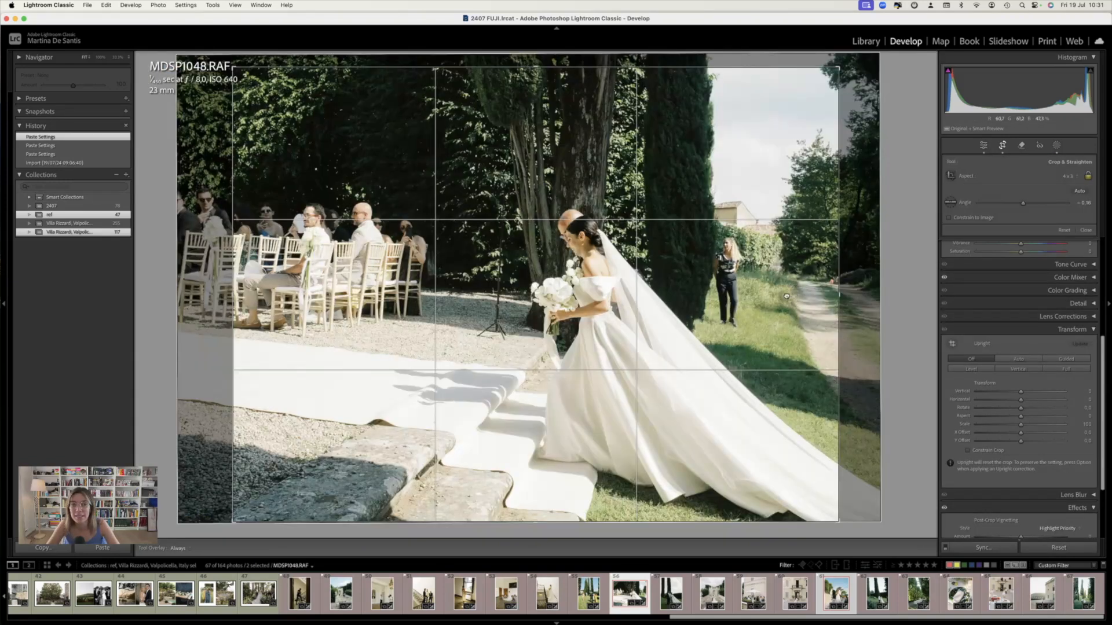
{"action": "left_click_drag", "start_coordinate": [785, 297], "coordinate": [739, 295]}
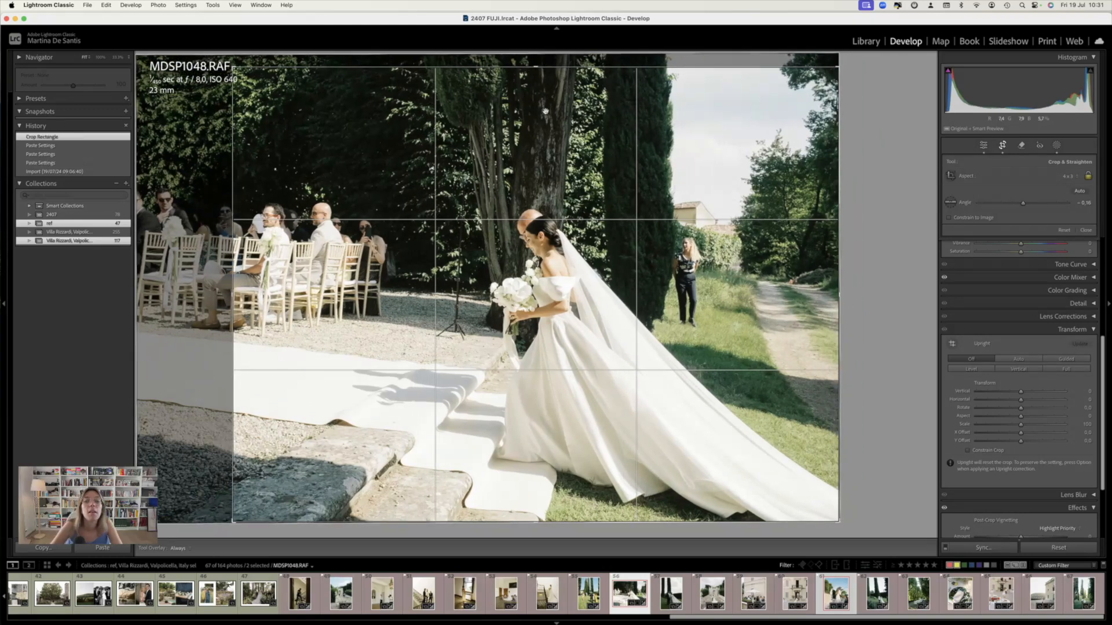
{"action": "key", "text": "Return"}
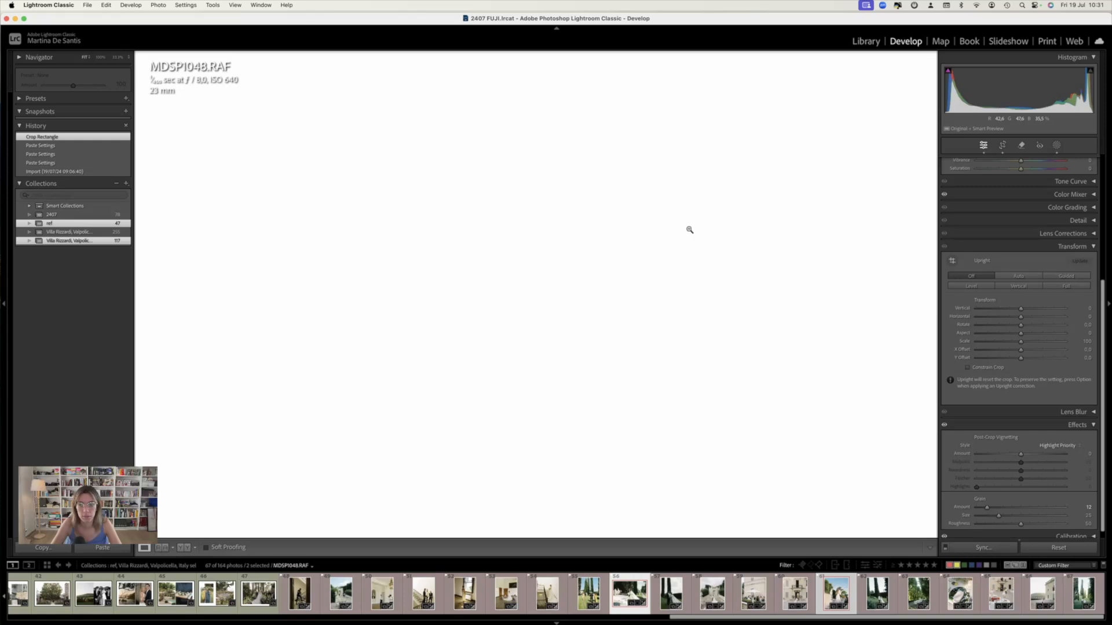
Remove the woman in black standing on the grass behind the bride using Generative AI Remove
{"action": "key", "text": "super+minus"}
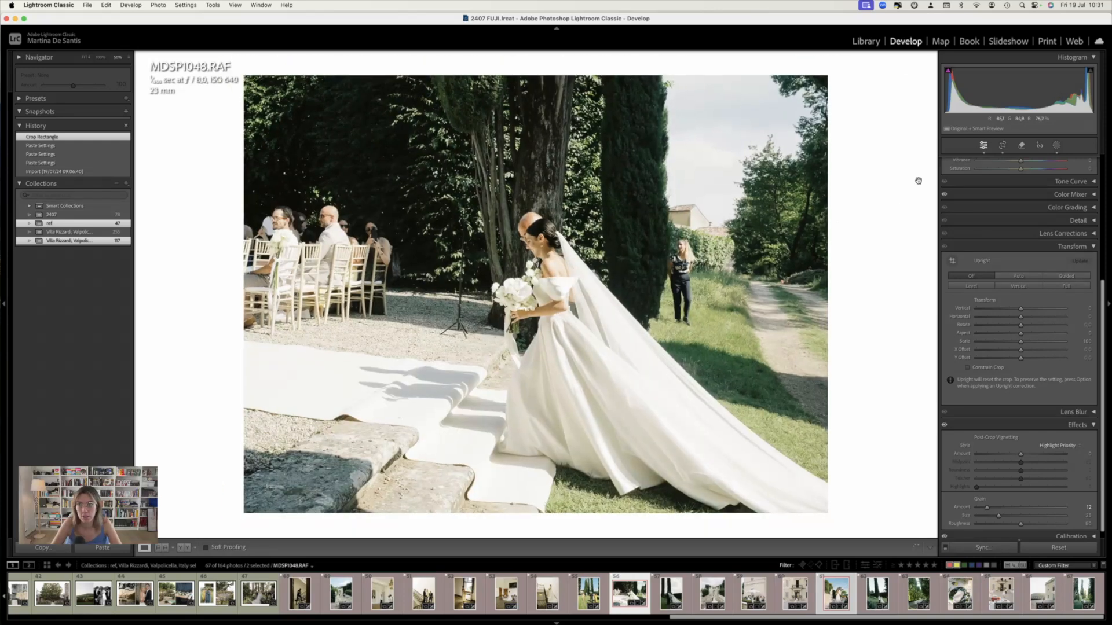
{"action": "left_click", "coordinate": [1022, 146]}
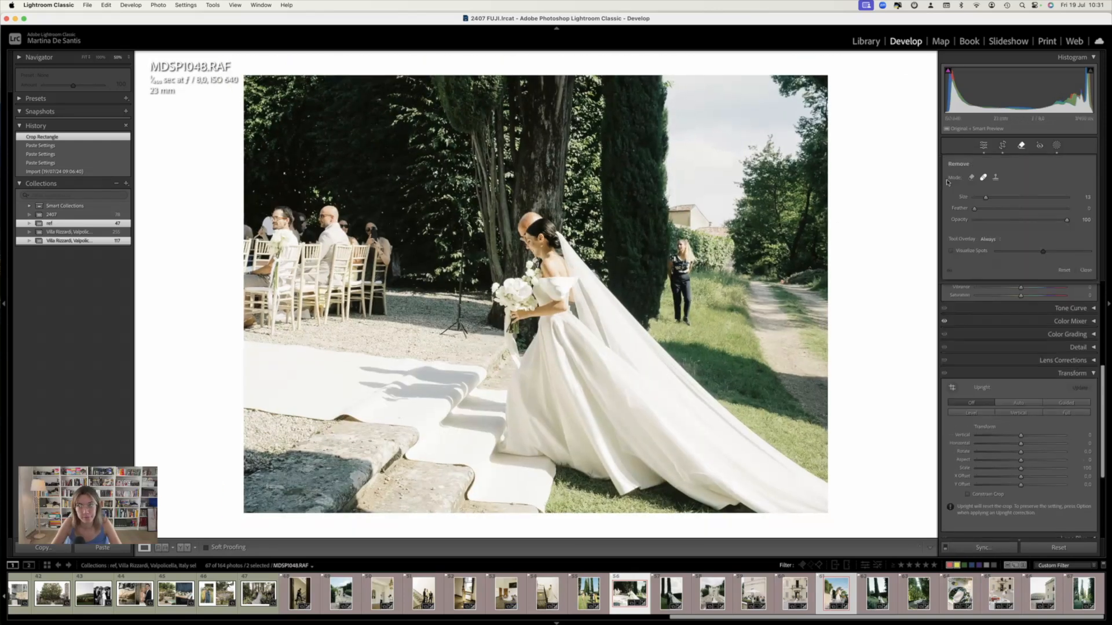
{"action": "scroll", "coordinate": [679, 315], "scroll_direction": "up", "scroll_amount": 4}
{"action": "left_click", "coordinate": [972, 178]}
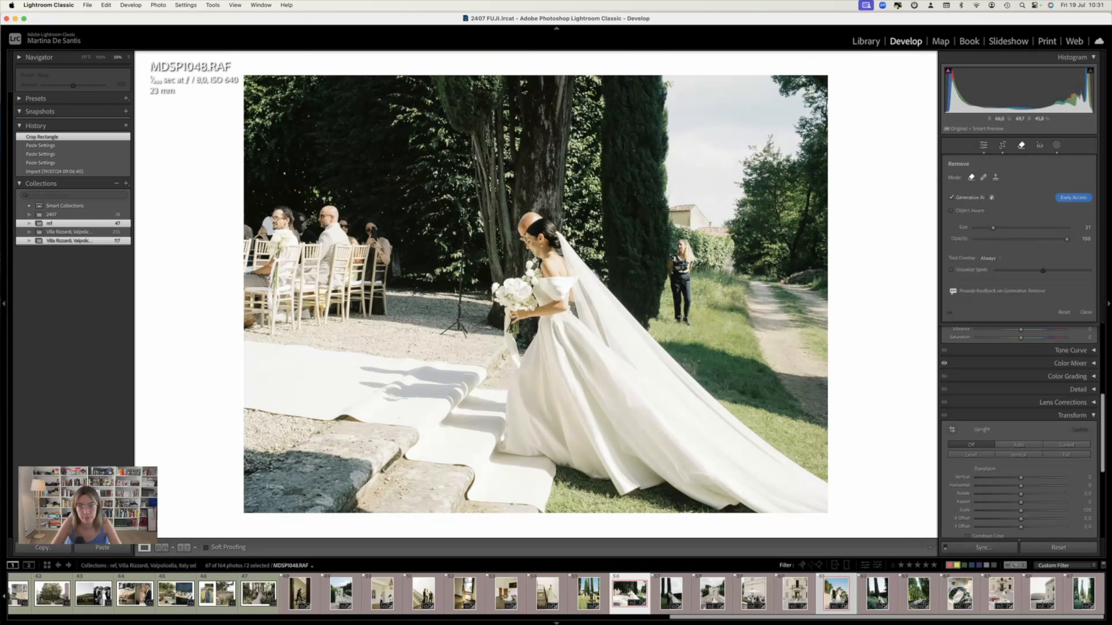
{"action": "left_click_drag", "start_coordinate": [681, 319], "coordinate": [681, 231]}
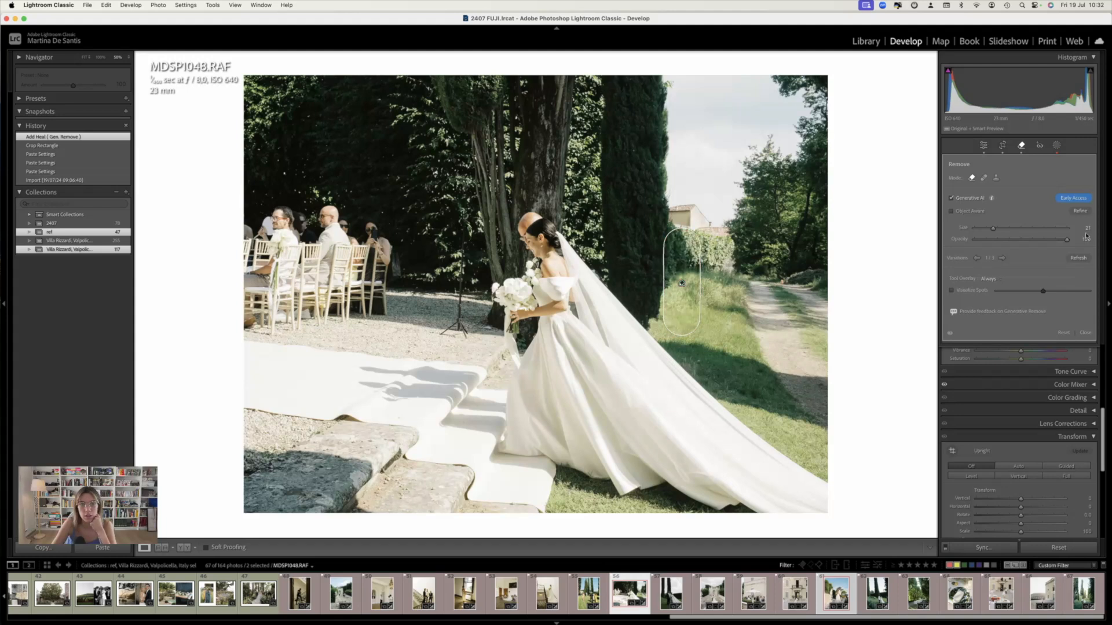
{"action": "key", "text": "q"}
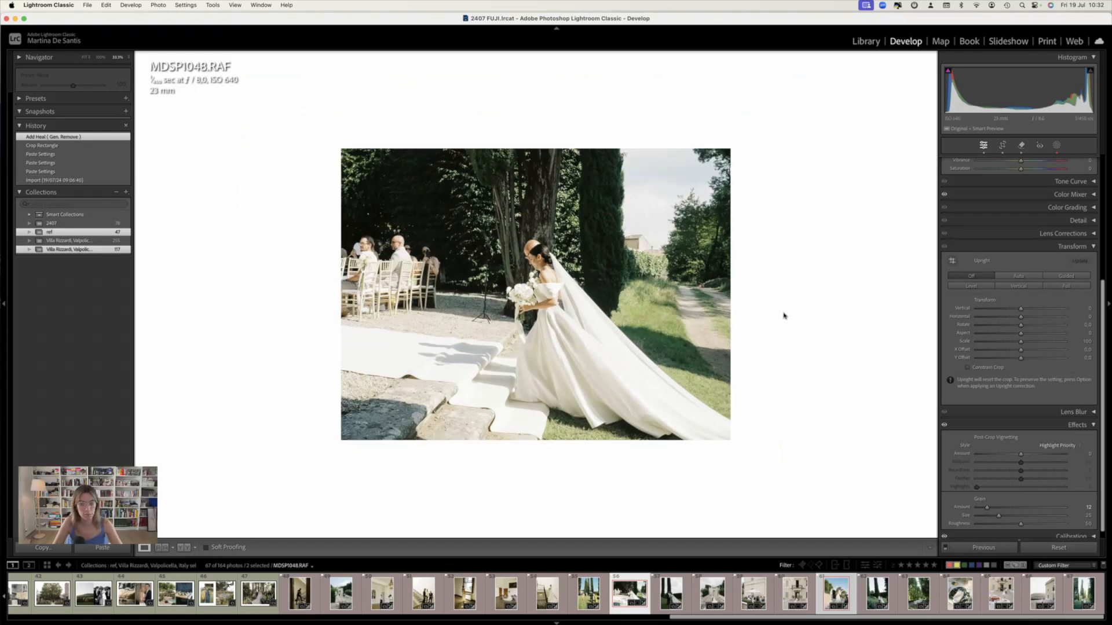
Return to the crop of MDSP1048.RAF, tighten the frame very slightly from its upper-left corner, and apply it
{"action": "key", "text": "shift+r"}
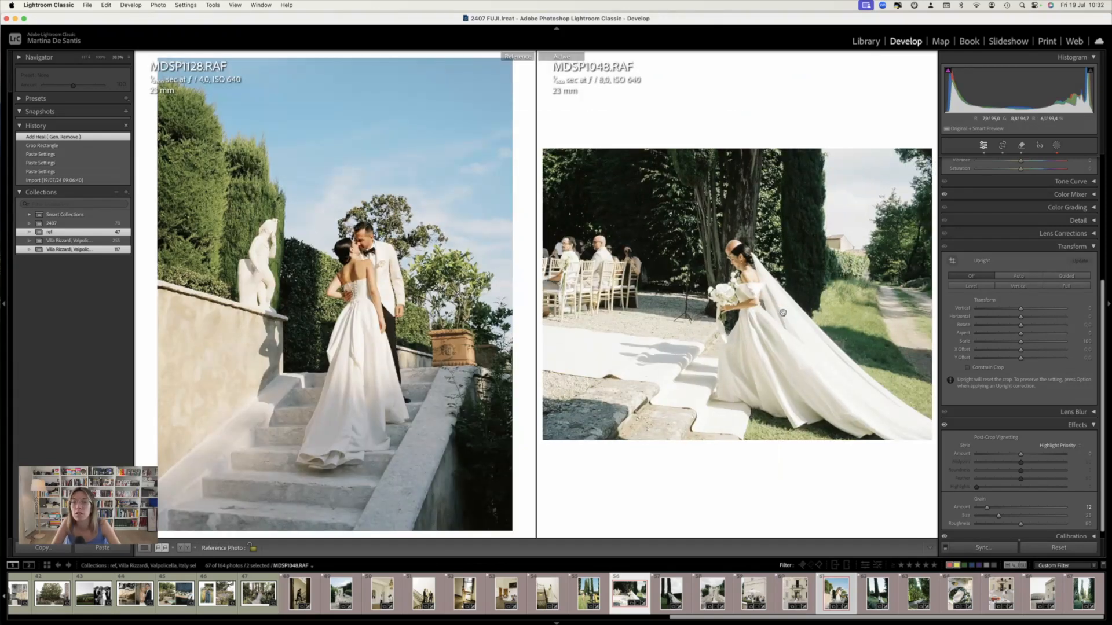
{"action": "key", "text": "r"}
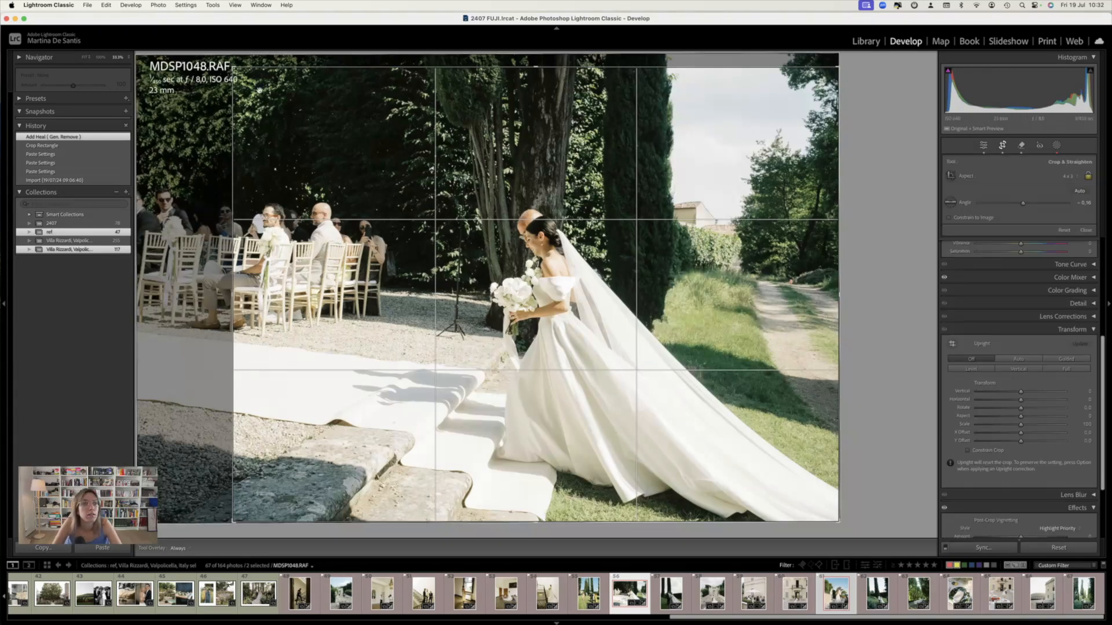
{"action": "left_click_drag", "start_coordinate": [234, 68], "coordinate": [236, 69]}
{"action": "key", "text": "Return"}
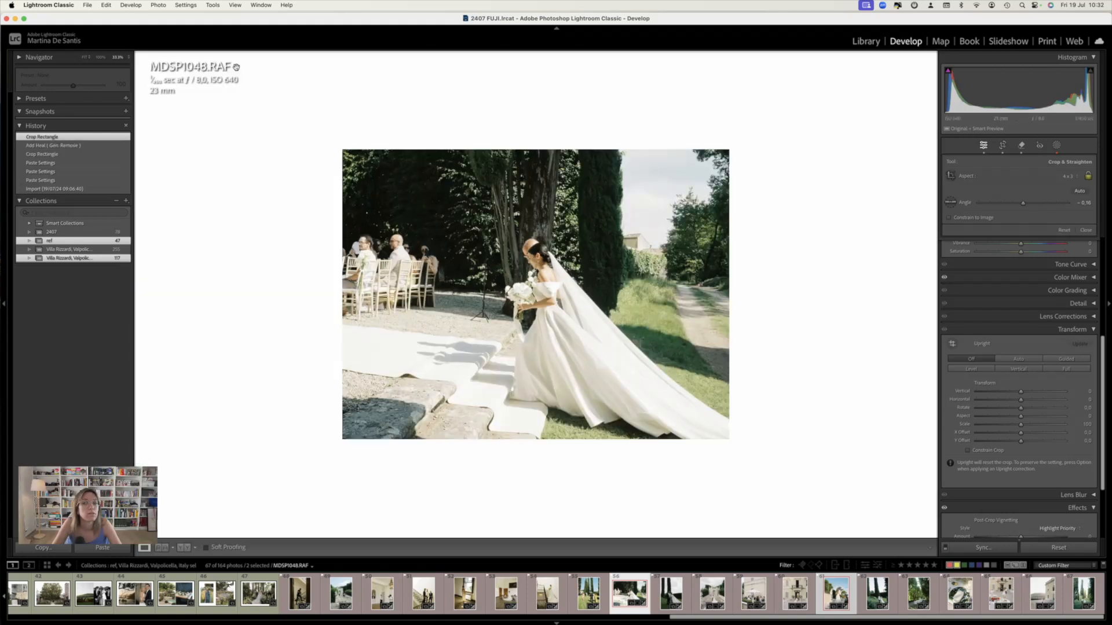
Show MDSP1048.RAF beside reference photo MDSP1128.RAF, set white balance to Auto, and fine-tune it to temperature 5.747 and tint +14
{"action": "key", "text": "shift+r"}
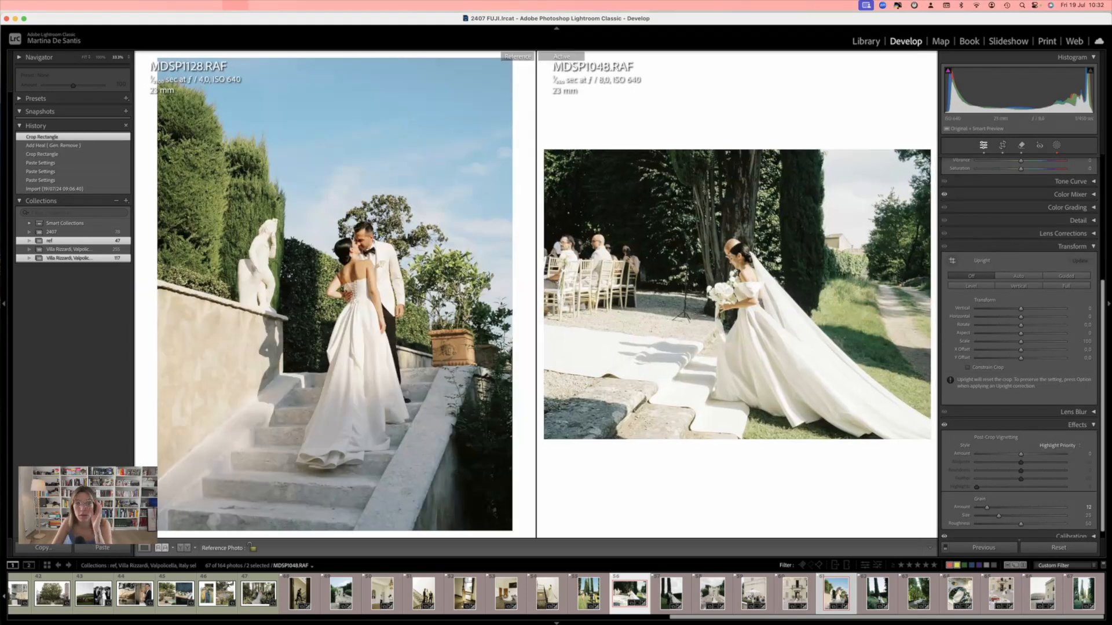
{"action": "scroll", "coordinate": [1068, 197], "scroll_direction": "up", "scroll_amount": 5}
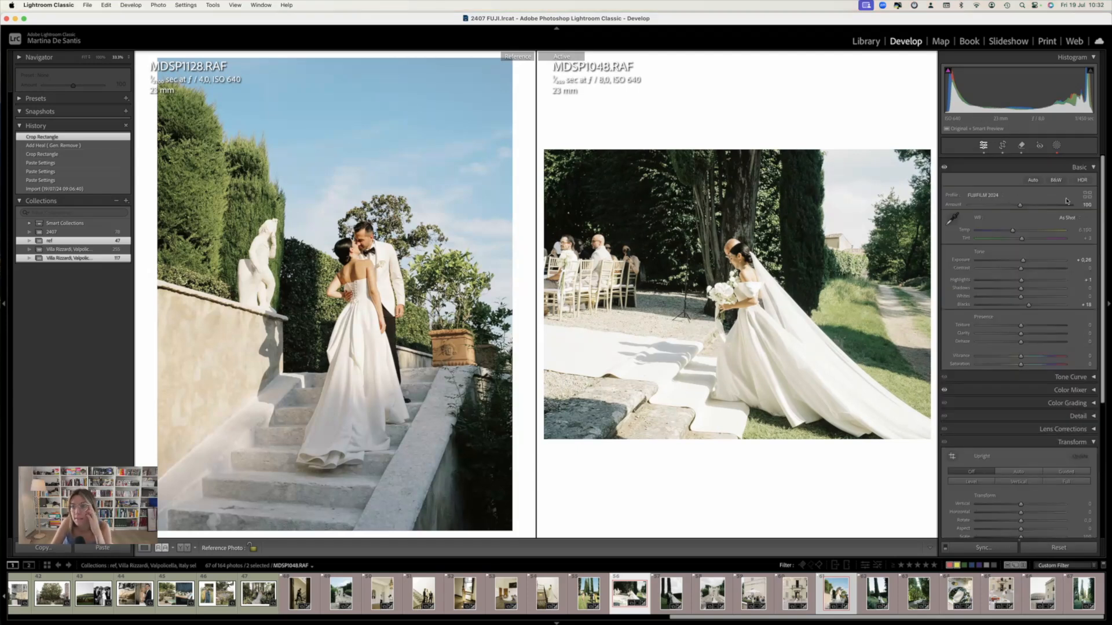
{"action": "left_click", "coordinate": [1066, 212]}
{"action": "left_click", "coordinate": [1066, 218]}
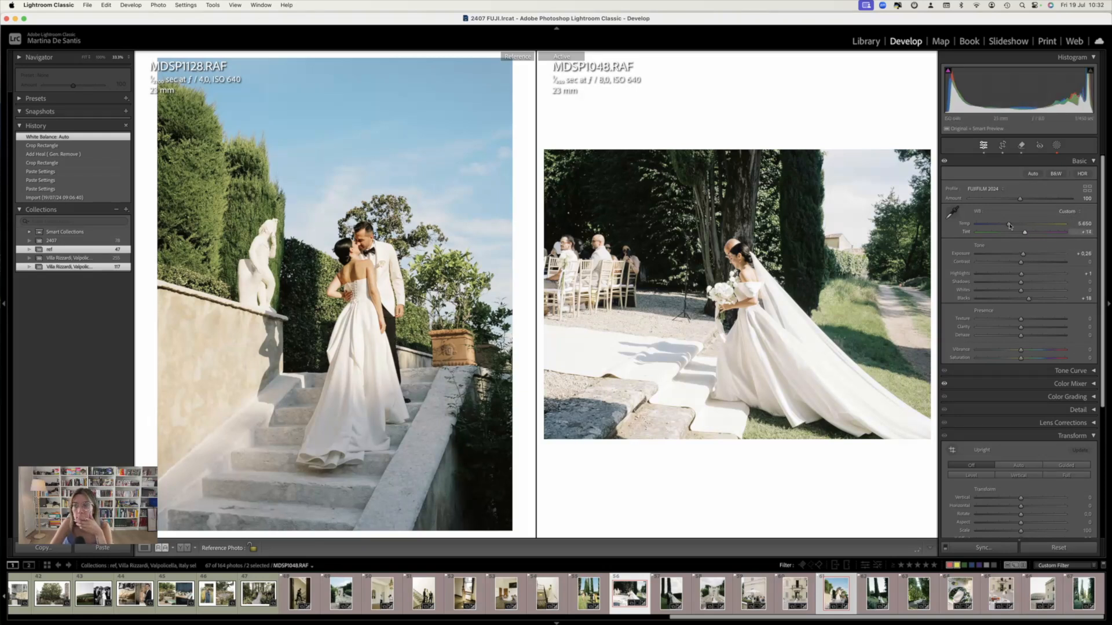
{"action": "left_click_drag", "start_coordinate": [1009, 225], "coordinate": [1010, 225]}
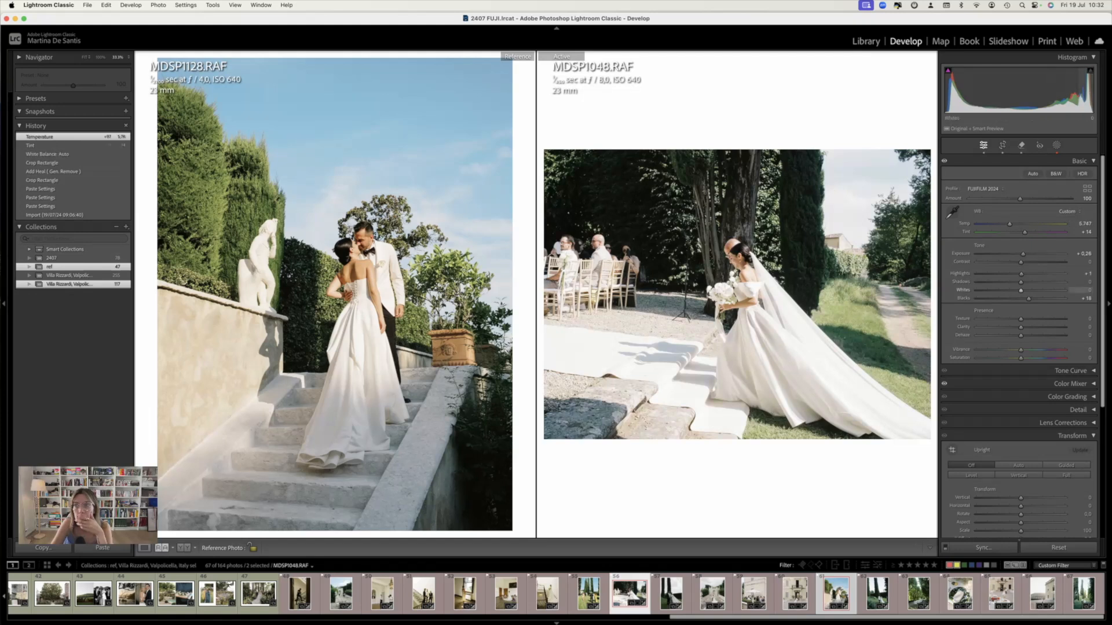
Lower the whites of MDSP1048.RAF to -14, raise its blacks to +51, and reset its exposure to 0
{"action": "left_click_drag", "start_coordinate": [1021, 291], "coordinate": [1036, 298]}
{"action": "double_click", "coordinate": [1021, 253]}
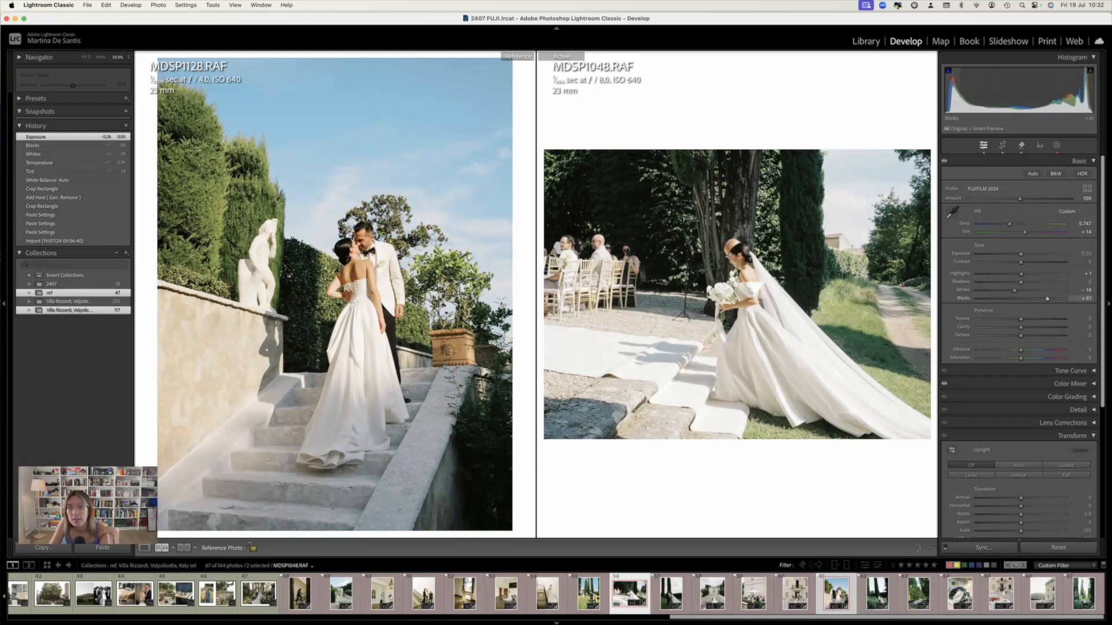
Update the Background mask of MDSP1048.RAF for the new crop and check its coverage with the overlay
{"action": "left_click", "coordinate": [1057, 146]}
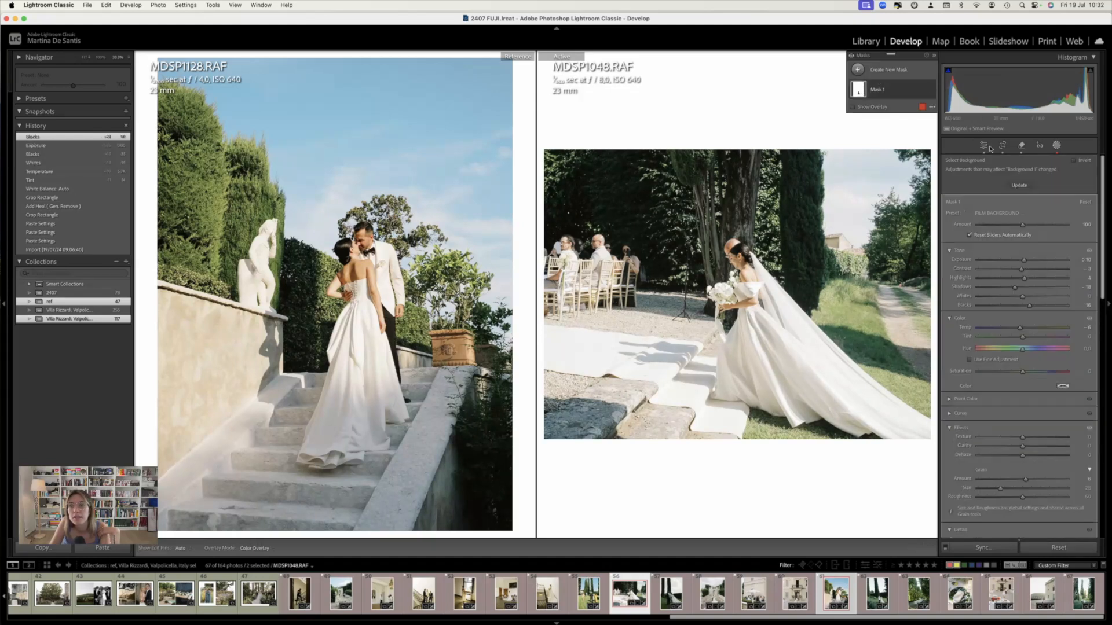
{"action": "left_click", "coordinate": [1019, 185]}
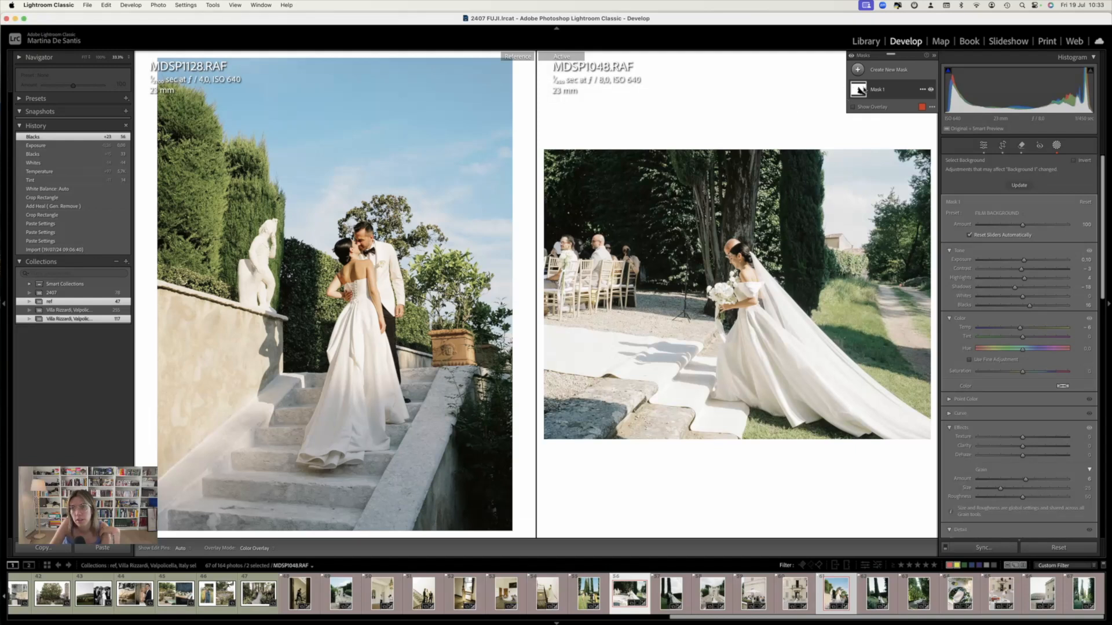
{"action": "left_click", "coordinate": [859, 91]}
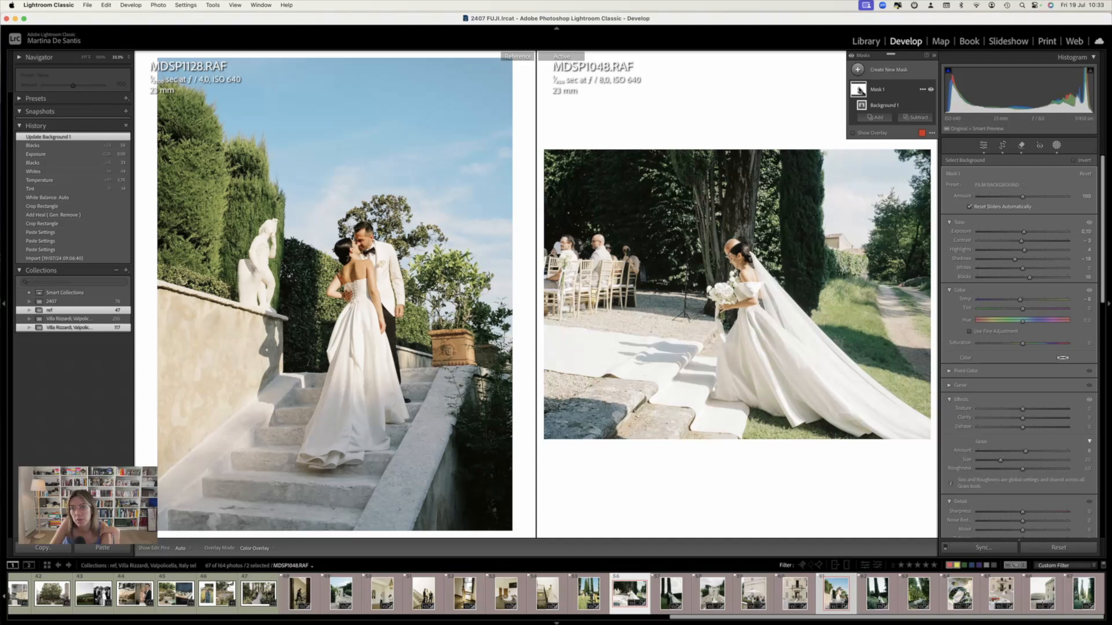
{"action": "mouse_move", "coordinate": [859, 90]}
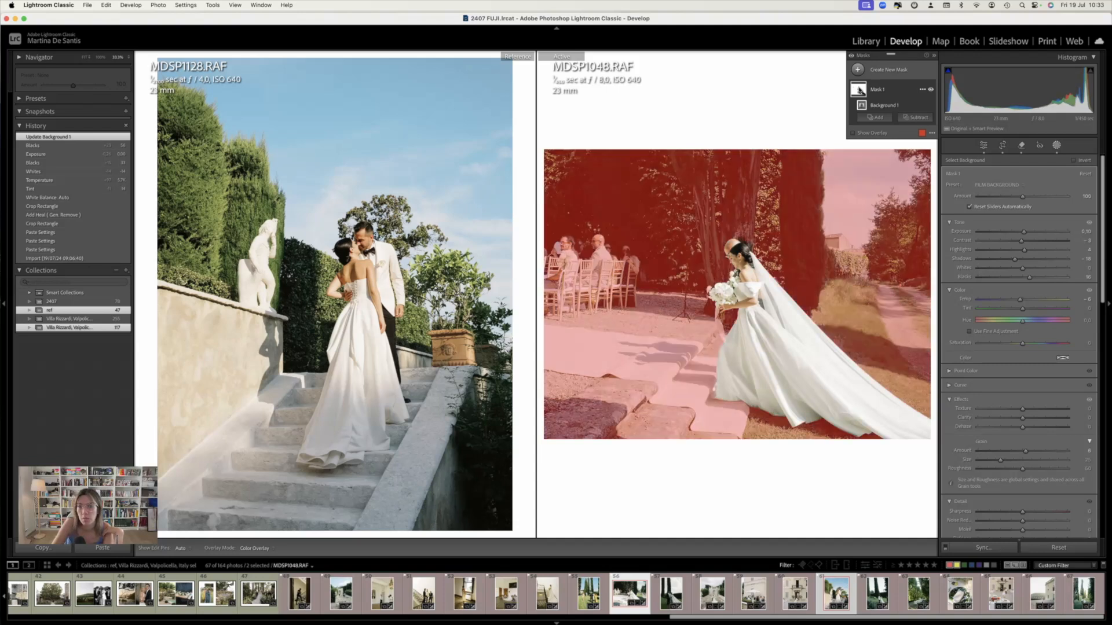
{"action": "key", "text": "Escape"}
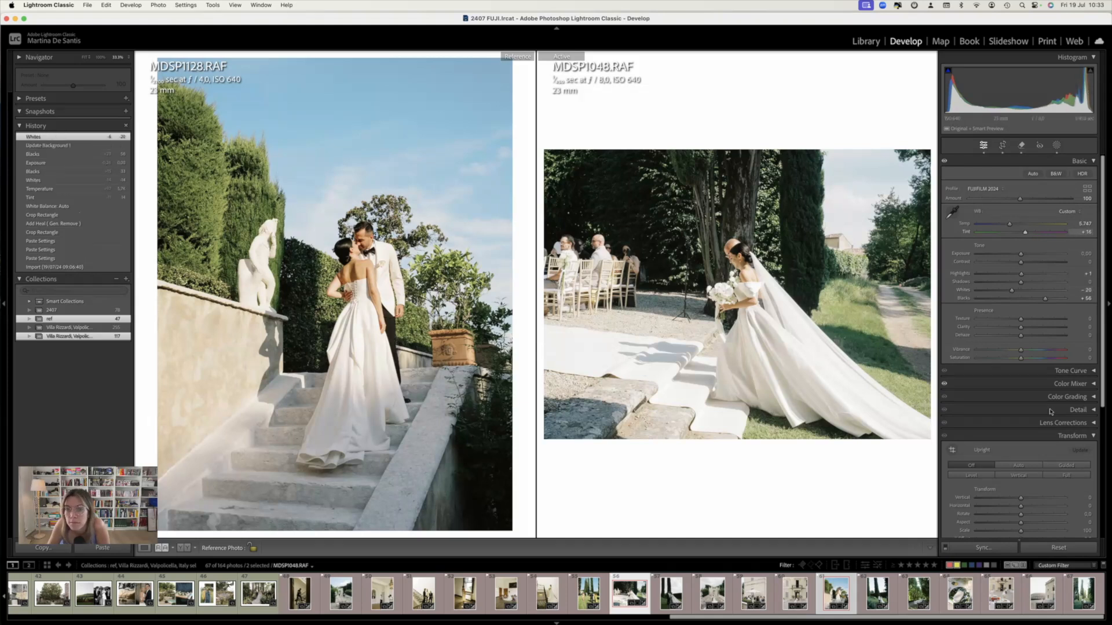
Set the red primary hue in the calibration of MDSP1048.RAF to -30 and compare the photo before and after
{"action": "scroll", "coordinate": [1021, 425], "scroll_direction": "down", "scroll_amount": 5}
{"action": "scroll", "coordinate": [1014, 445], "scroll_direction": "up", "scroll_amount": 1}
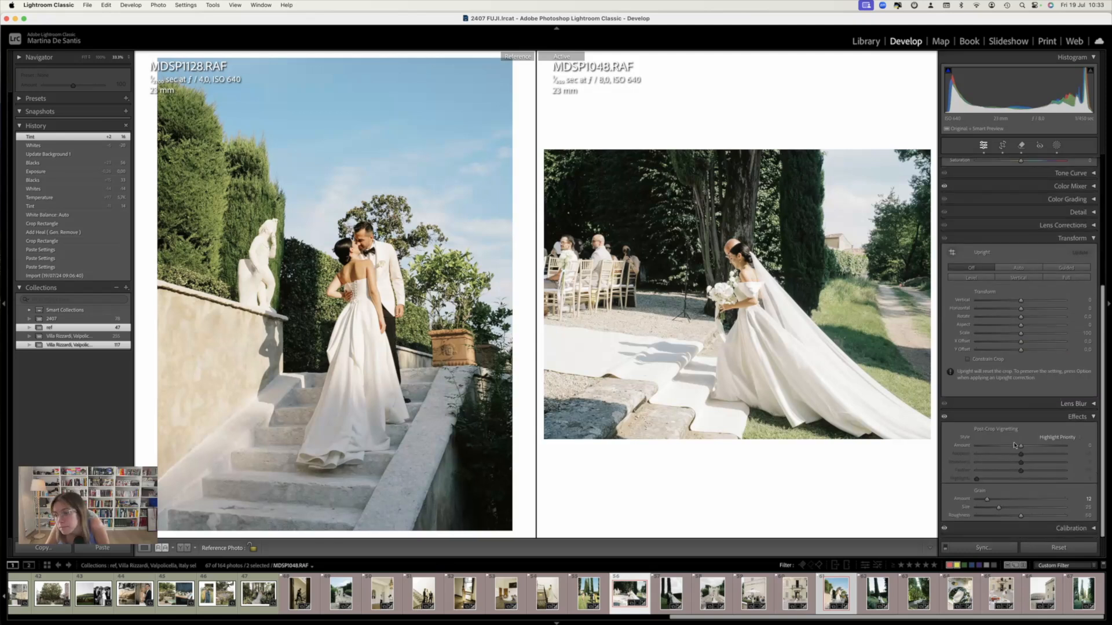
{"action": "left_click", "coordinate": [1035, 529]}
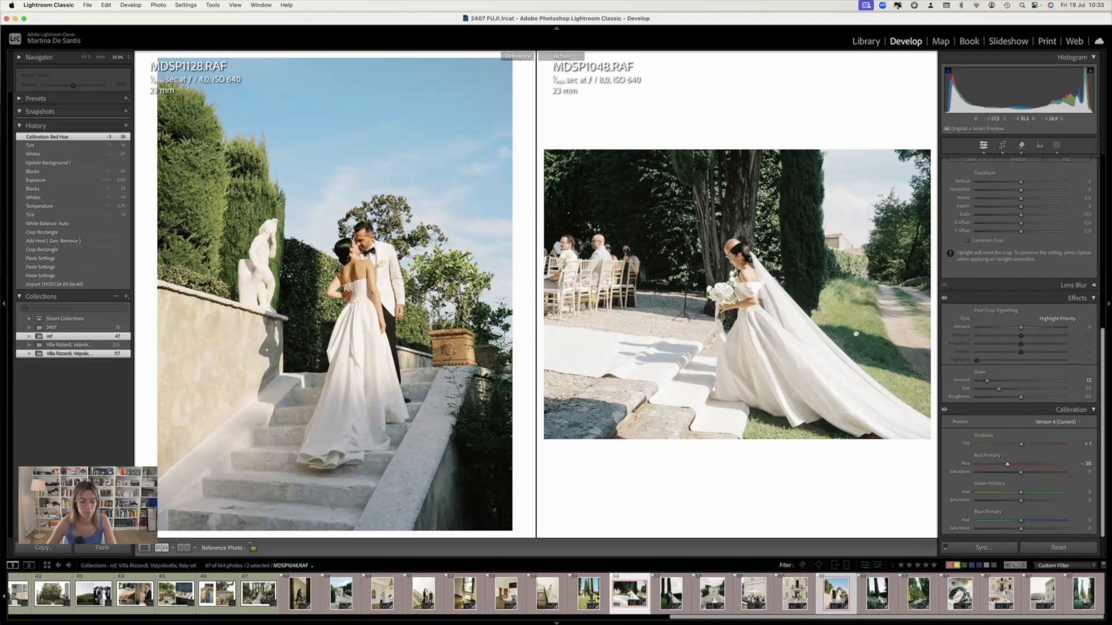
{"action": "key", "text": "backslash"}
{"action": "key", "text": "backslash"}
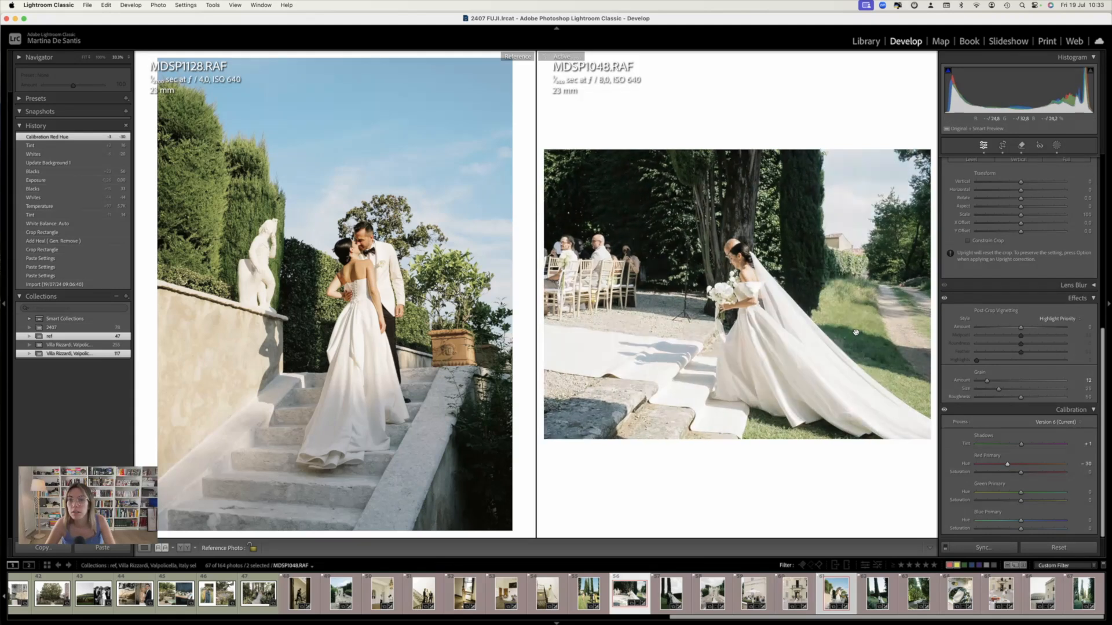
Slightly increase the strength of the FILM BACKGROUND mask on MDSP1048.RAF and adjust the mask's blacks
{"action": "scroll", "coordinate": [1031, 307], "scroll_direction": "up", "scroll_amount": 10}
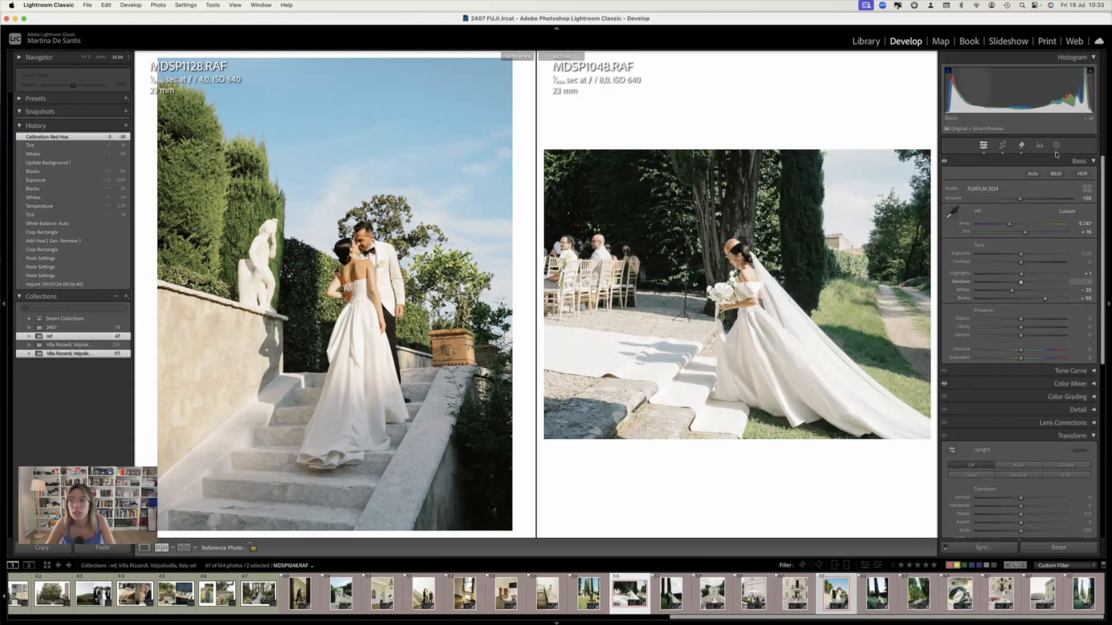
{"action": "key", "text": "shift+w"}
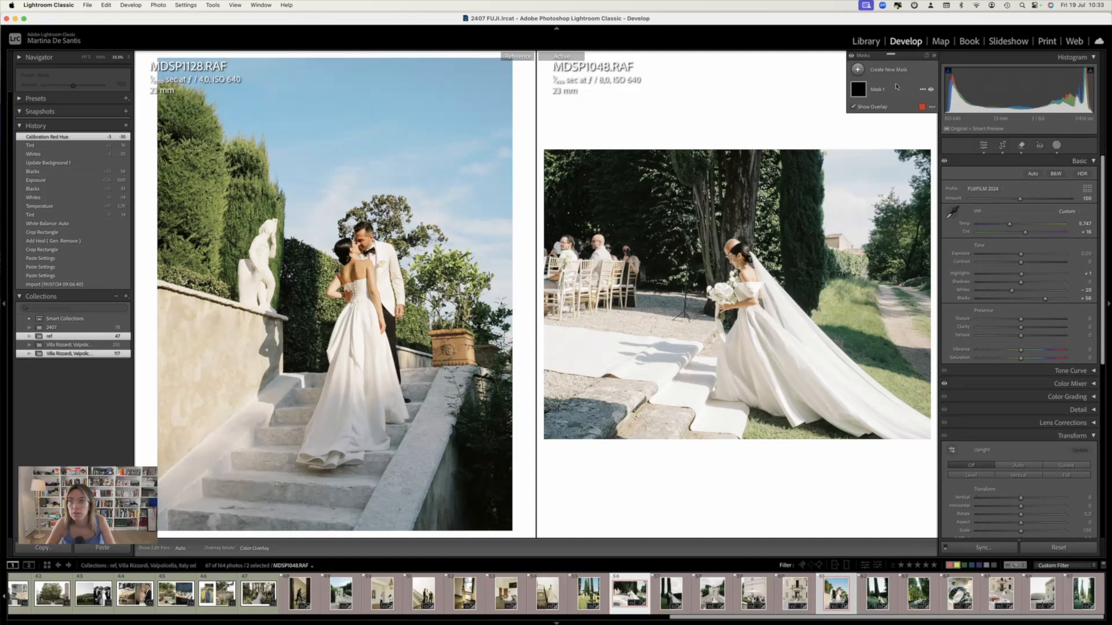
{"action": "left_click", "coordinate": [859, 91]}
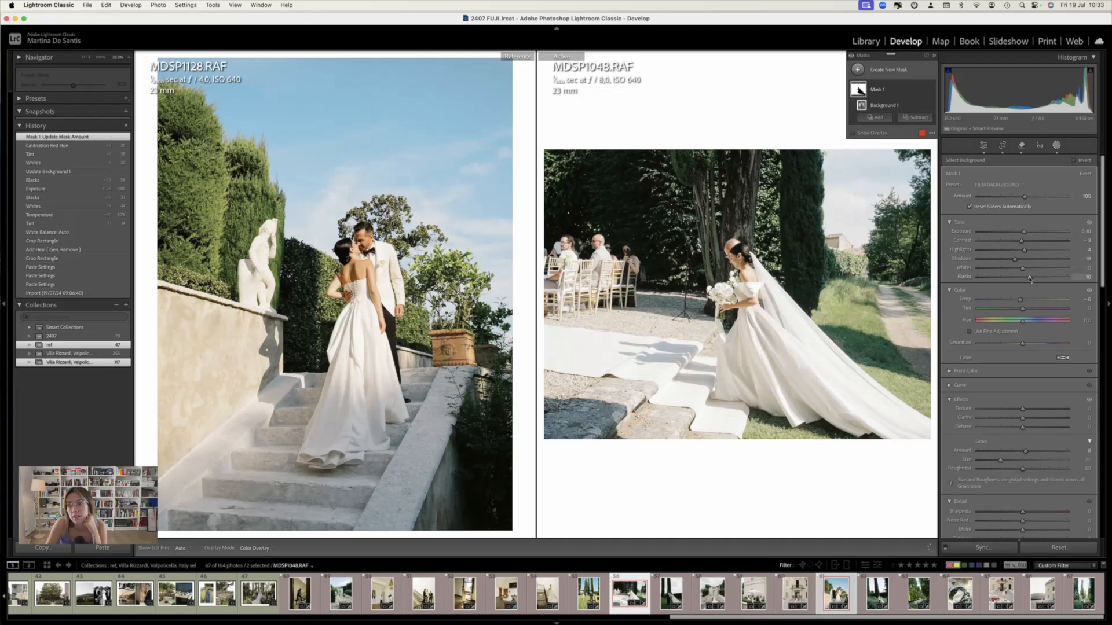
{"action": "left_click_drag", "start_coordinate": [1029, 277], "coordinate": [1033, 278]}
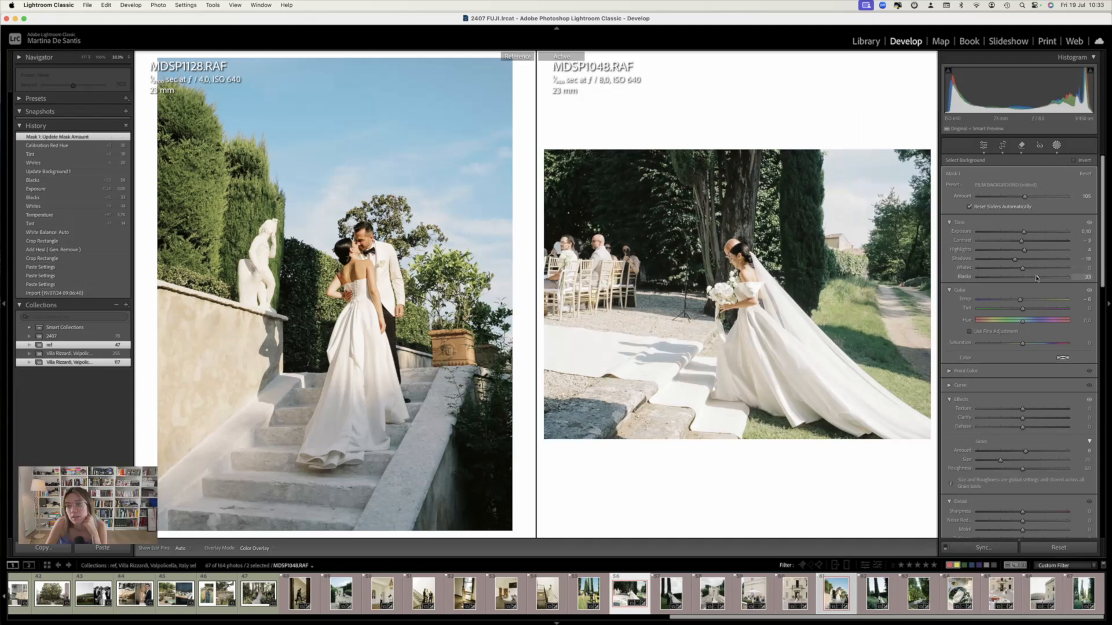
{"action": "left_click_drag", "start_coordinate": [1029, 278], "coordinate": [1029, 278]}
Heal the small distraction beside the gravel path behind the bride and adjust the heal area
{"action": "left_click", "coordinate": [1012, 147]}
{"action": "left_click", "coordinate": [1020, 145]}
{"action": "left_click", "coordinate": [983, 178]}
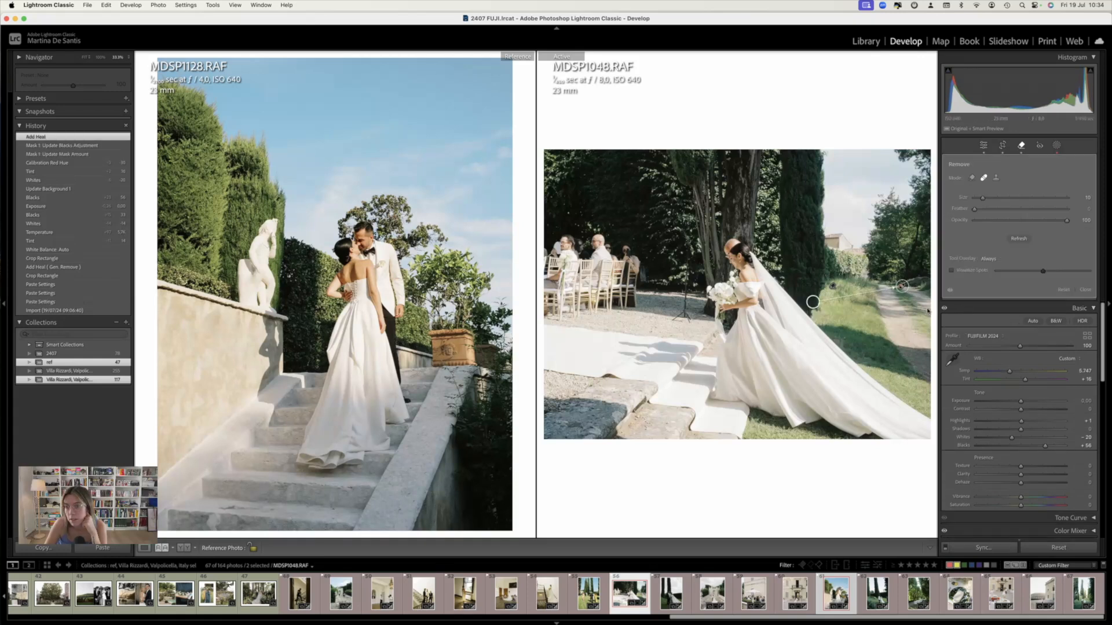
{"action": "left_click_drag", "start_coordinate": [812, 302], "coordinate": [917, 290]}
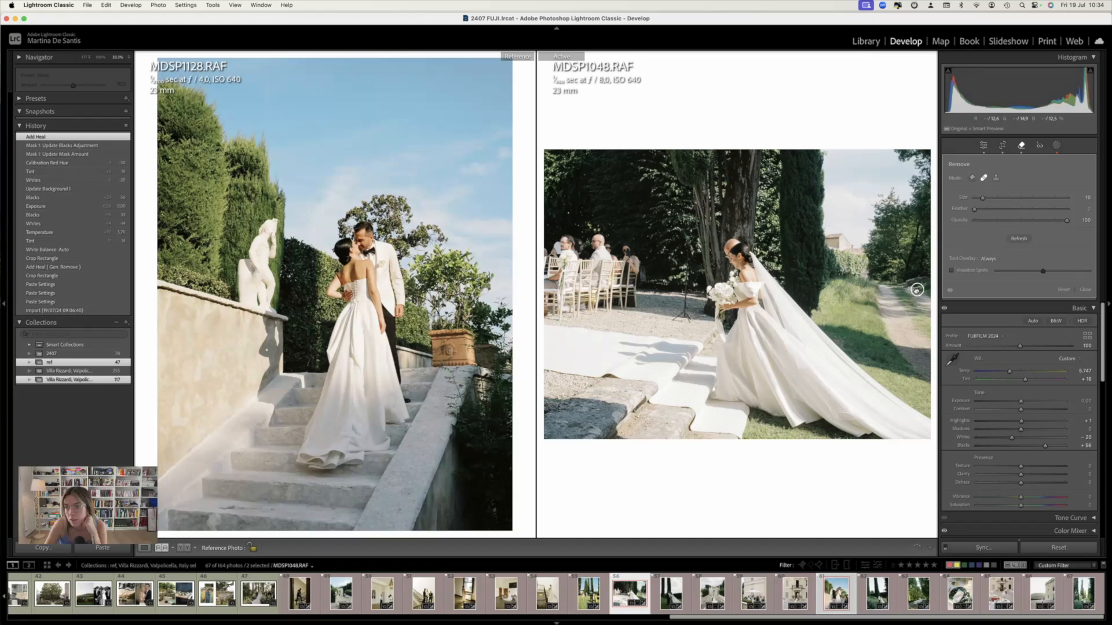
{"action": "key", "text": "q"}
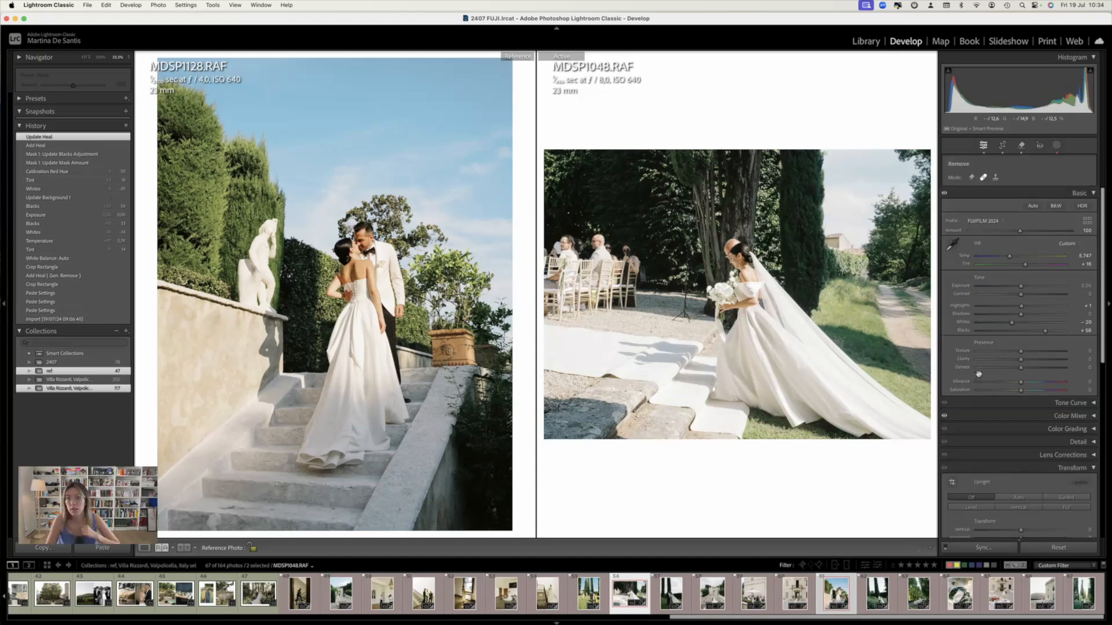
View MDSP0970.RAF, then make MDSP1001.RAF, the bride with her bridesmaids in the hall, the active photo
{"action": "scroll", "coordinate": [639, 599], "scroll_direction": "left", "scroll_amount": 2}
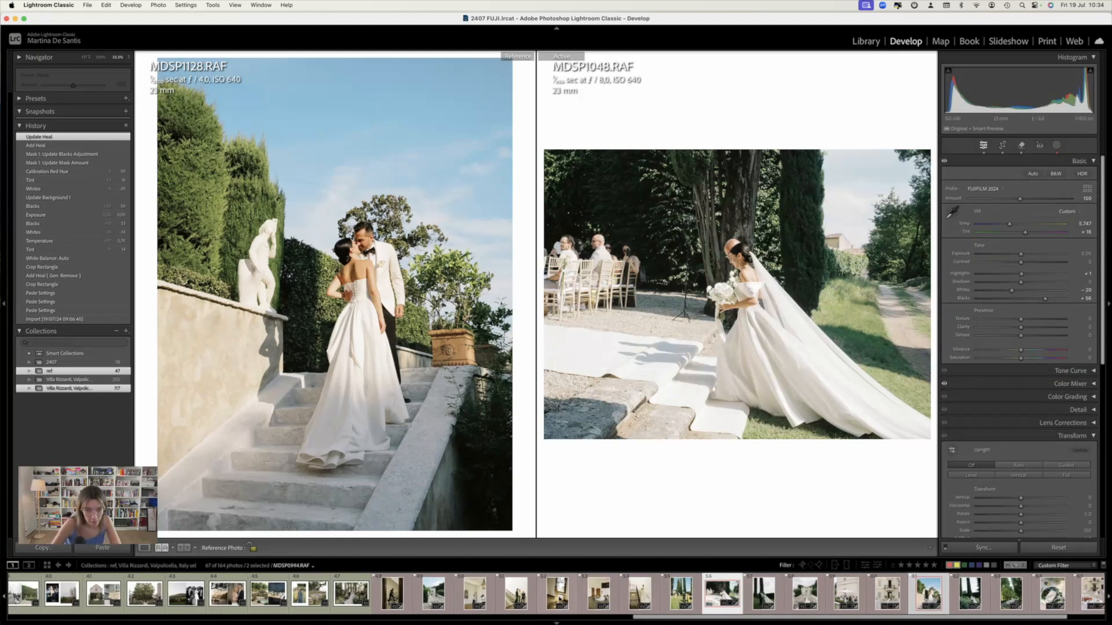
{"action": "left_click", "coordinate": [478, 597]}
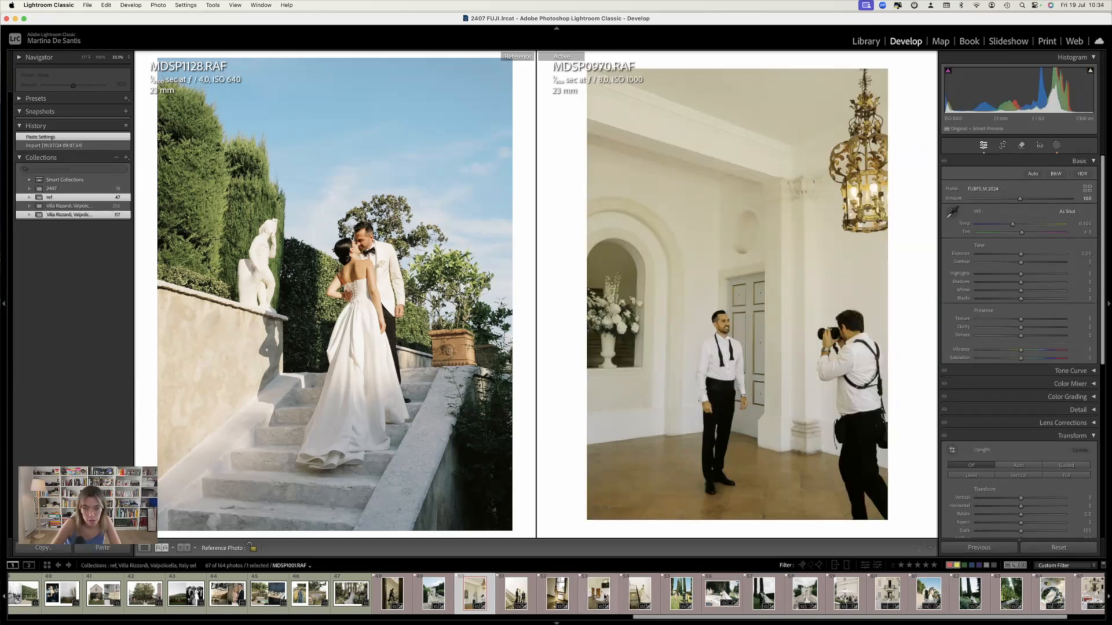
{"action": "scroll", "coordinate": [604, 597], "scroll_direction": "right", "scroll_amount": 3}
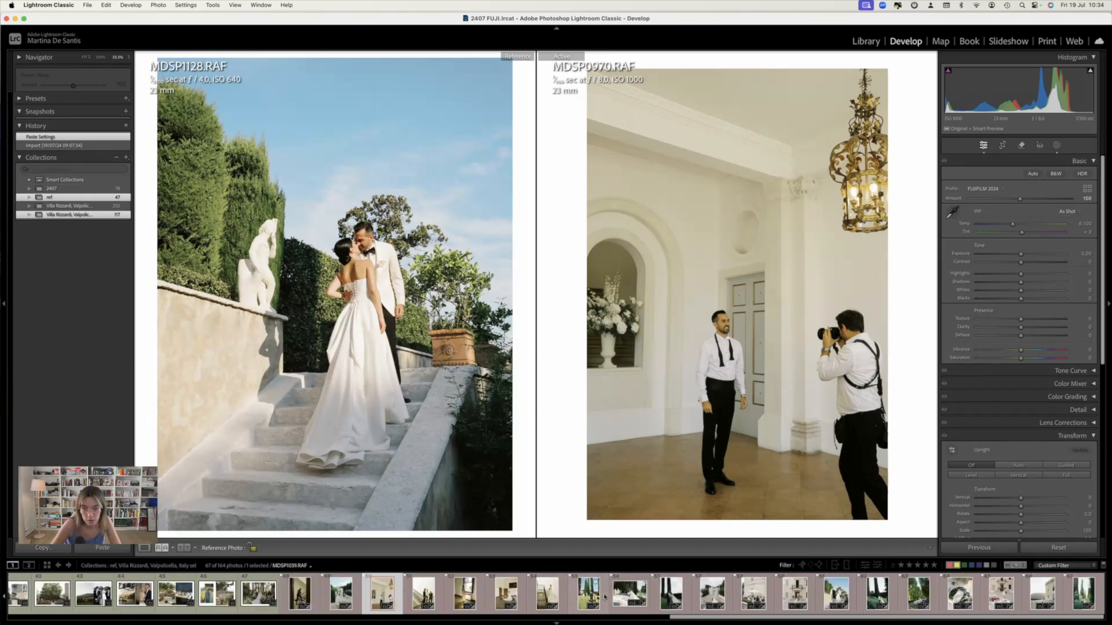
{"action": "scroll", "coordinate": [604, 596], "scroll_direction": "left", "scroll_amount": 2}
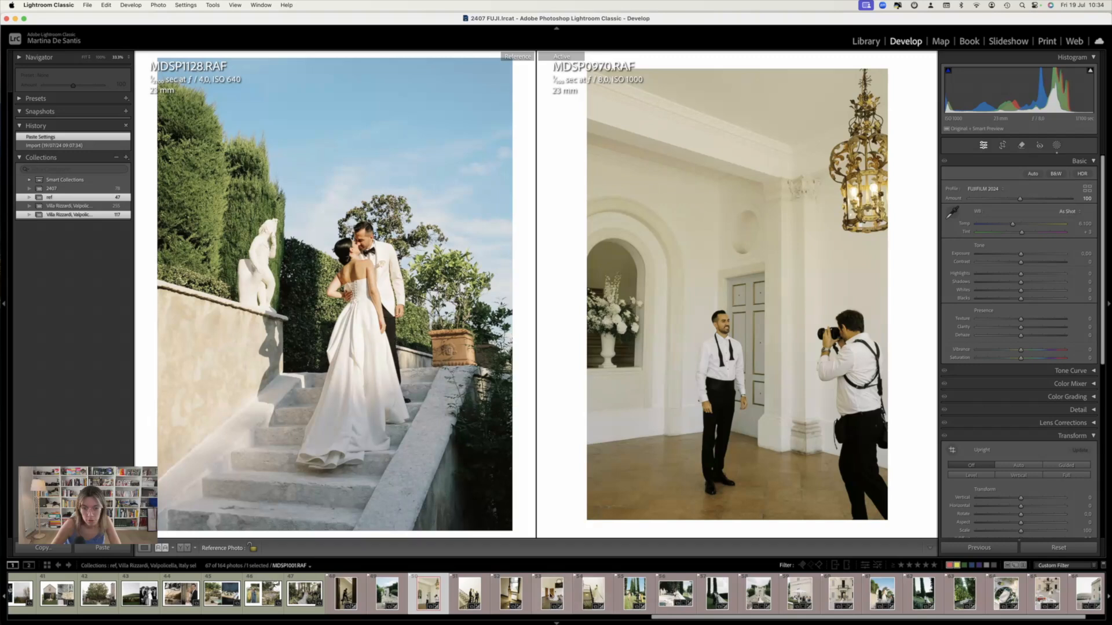
{"action": "left_click", "coordinate": [551, 593]}
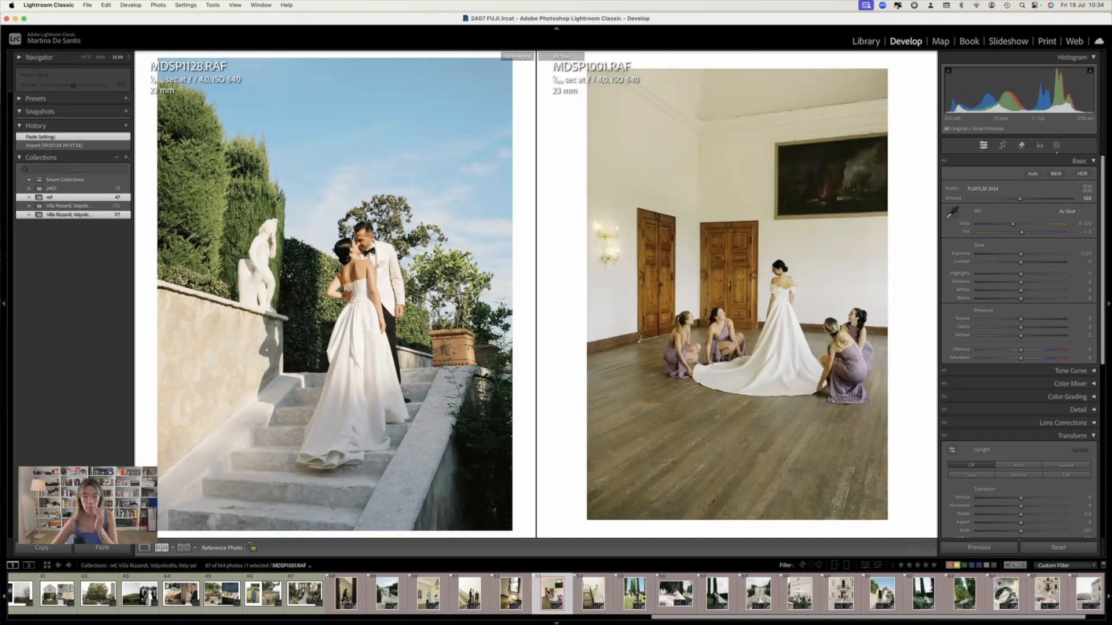
{"action": "left_click", "coordinate": [596, 586]}
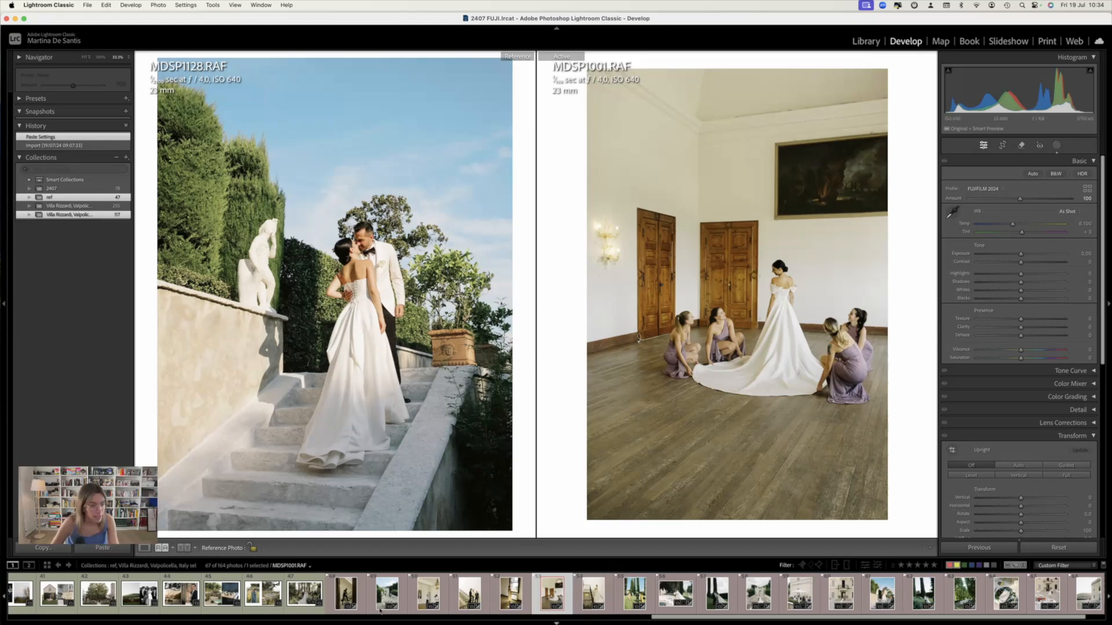
Look through the reference images and set Screenshot 2024-07-12 at 16.35.16.png, the seated wedding guests, as the reference photo
{"action": "scroll", "coordinate": [381, 602], "scroll_direction": "up", "scroll_amount": 8}
{"action": "scroll", "coordinate": [381, 602], "scroll_direction": "up", "scroll_amount": 18}
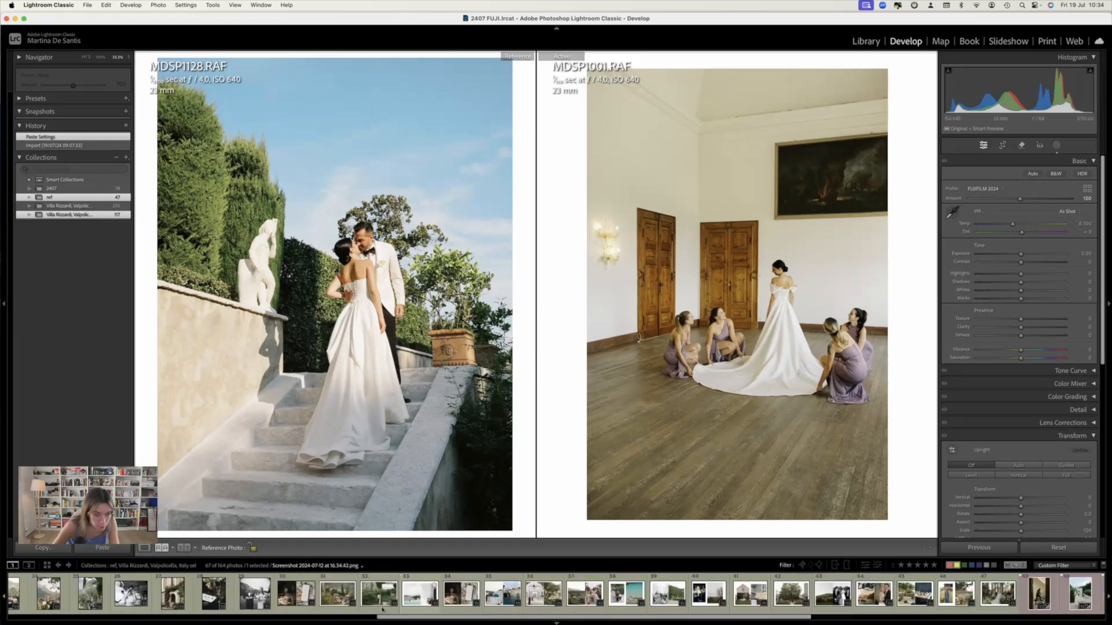
{"action": "scroll", "coordinate": [383, 603], "scroll_direction": "up", "scroll_amount": 14}
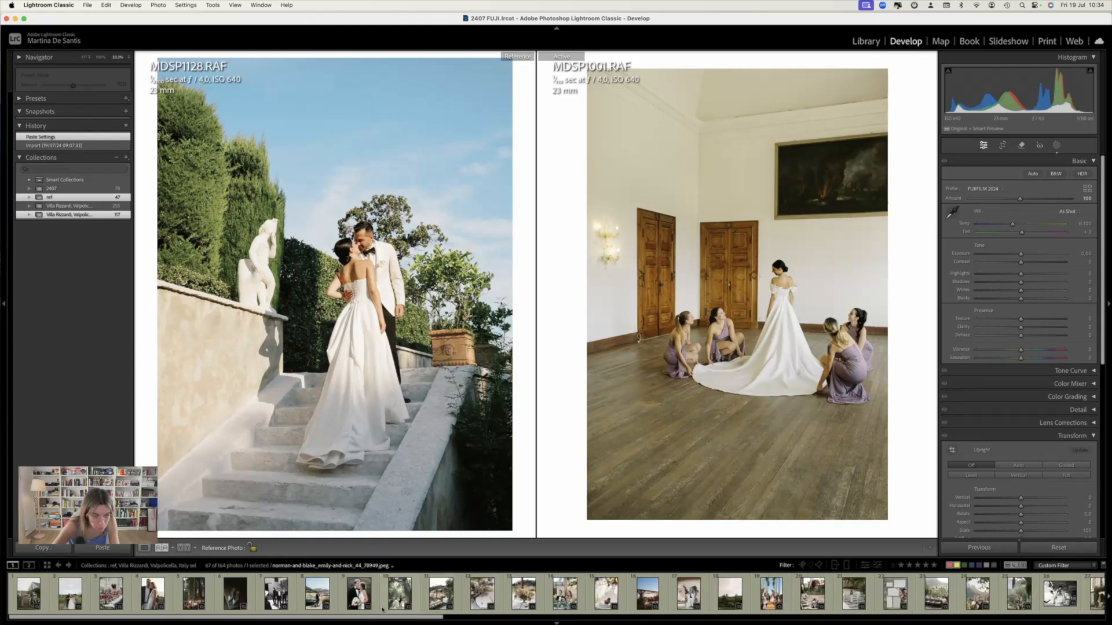
{"action": "scroll", "coordinate": [556, 606], "scroll_direction": "down", "scroll_amount": 4}
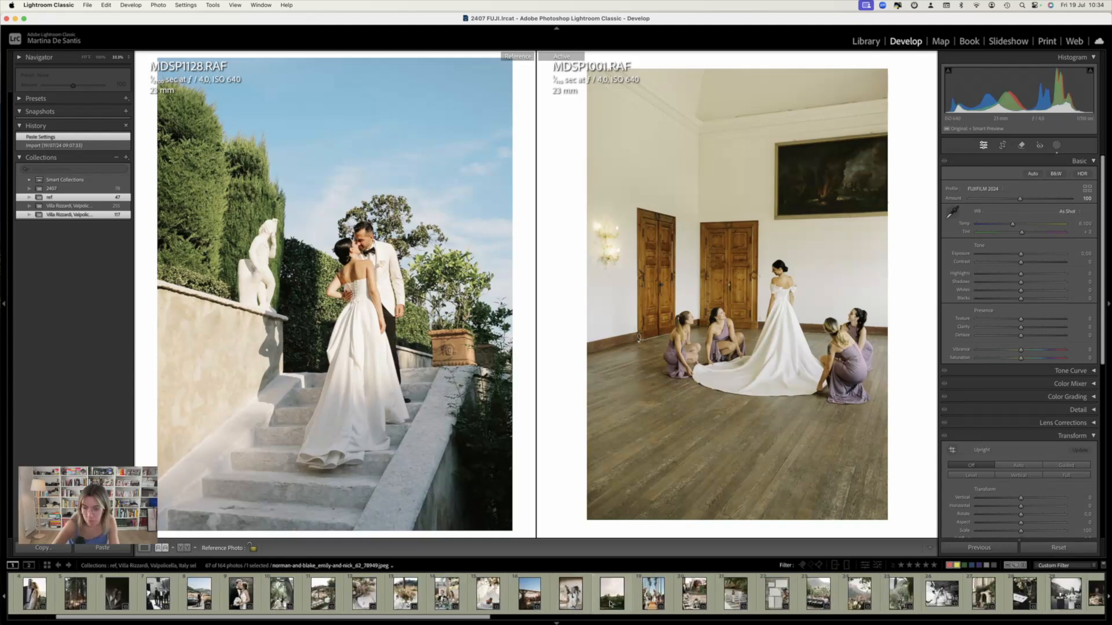
{"action": "scroll", "coordinate": [608, 604], "scroll_direction": "down", "scroll_amount": 8}
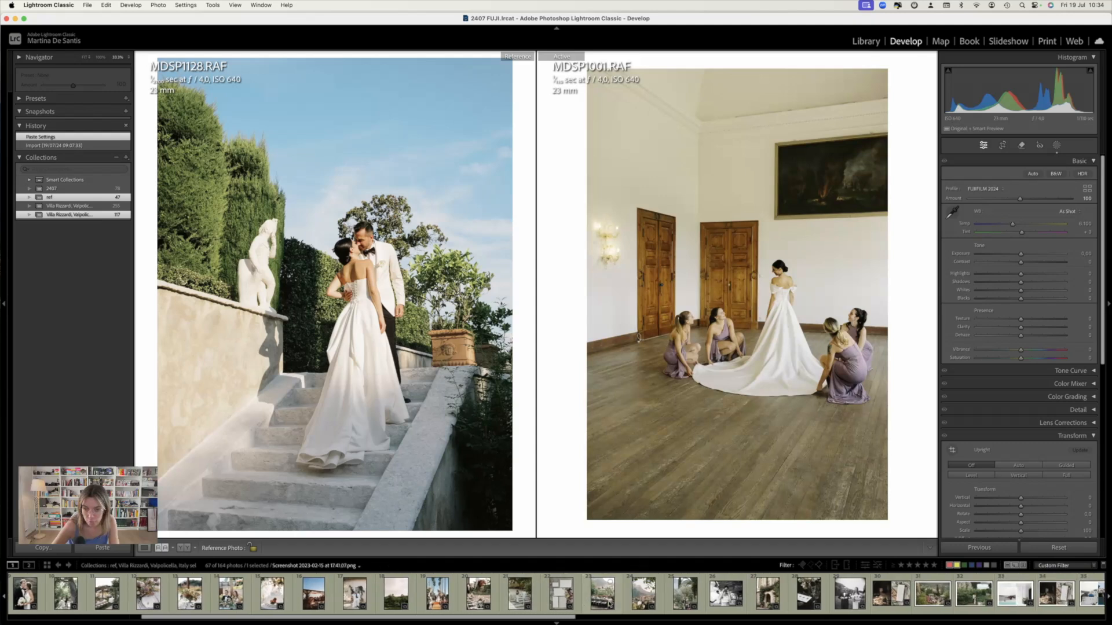
{"action": "scroll", "coordinate": [610, 604], "scroll_direction": "down", "scroll_amount": 9}
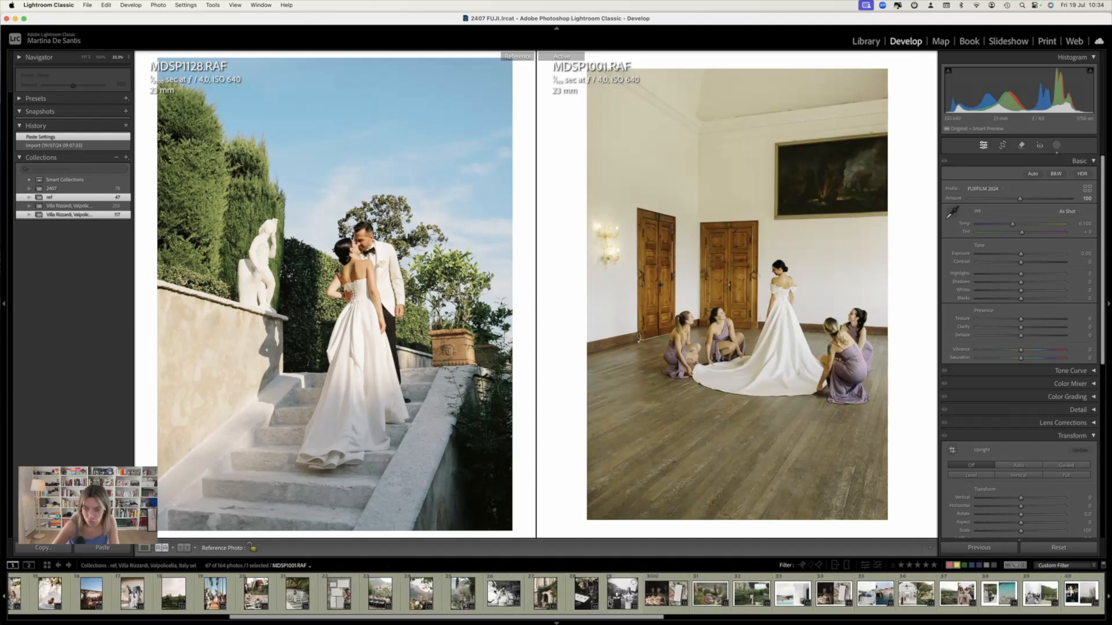
{"action": "scroll", "coordinate": [609, 605], "scroll_direction": "down", "scroll_amount": 1}
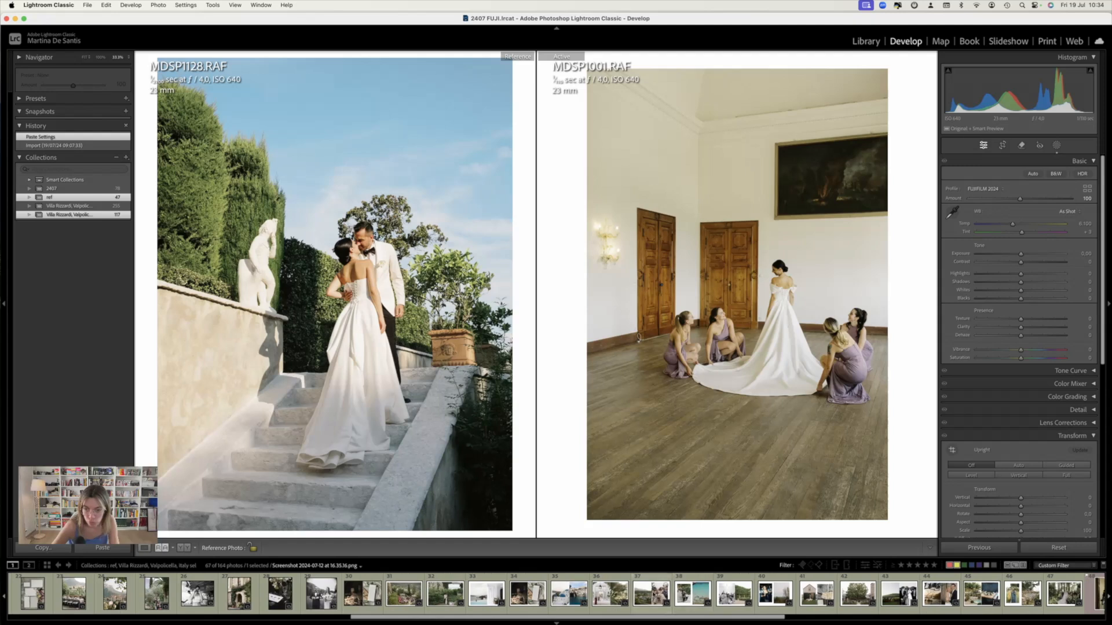
{"action": "left_click_drag", "start_coordinate": [585, 562], "coordinate": [451, 463]}
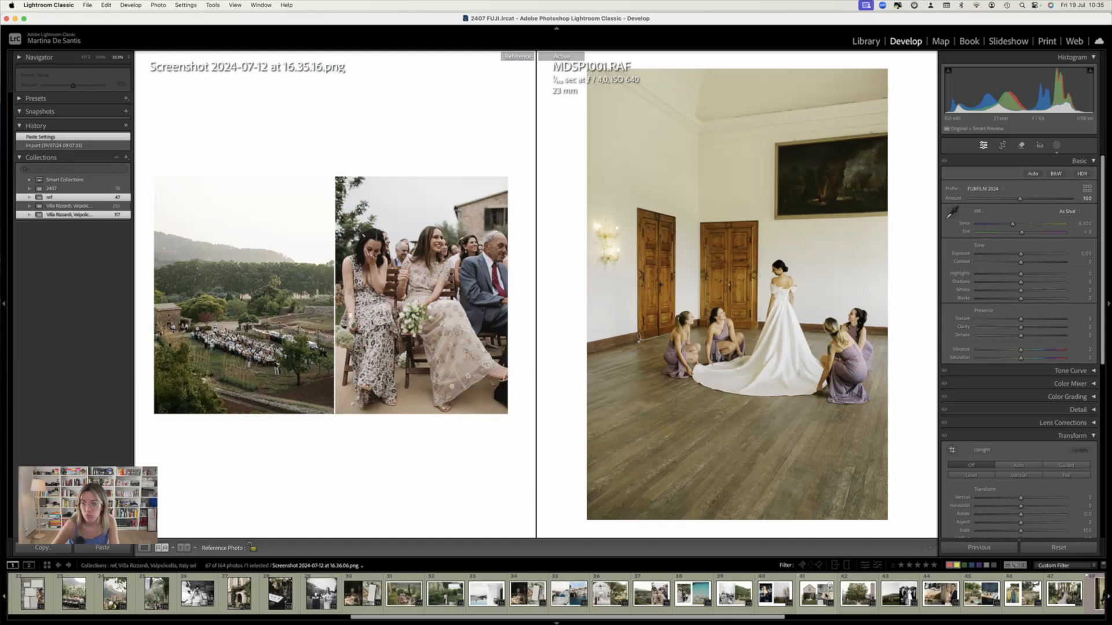
Replace the reference photo with Screenshot 2024-07-12 at 16.37.38.png, the bride walking down the garden aisle
{"action": "scroll", "coordinate": [605, 594], "scroll_direction": "down", "scroll_amount": 4}
{"action": "scroll", "coordinate": [556, 594], "scroll_direction": "down", "scroll_amount": 3}
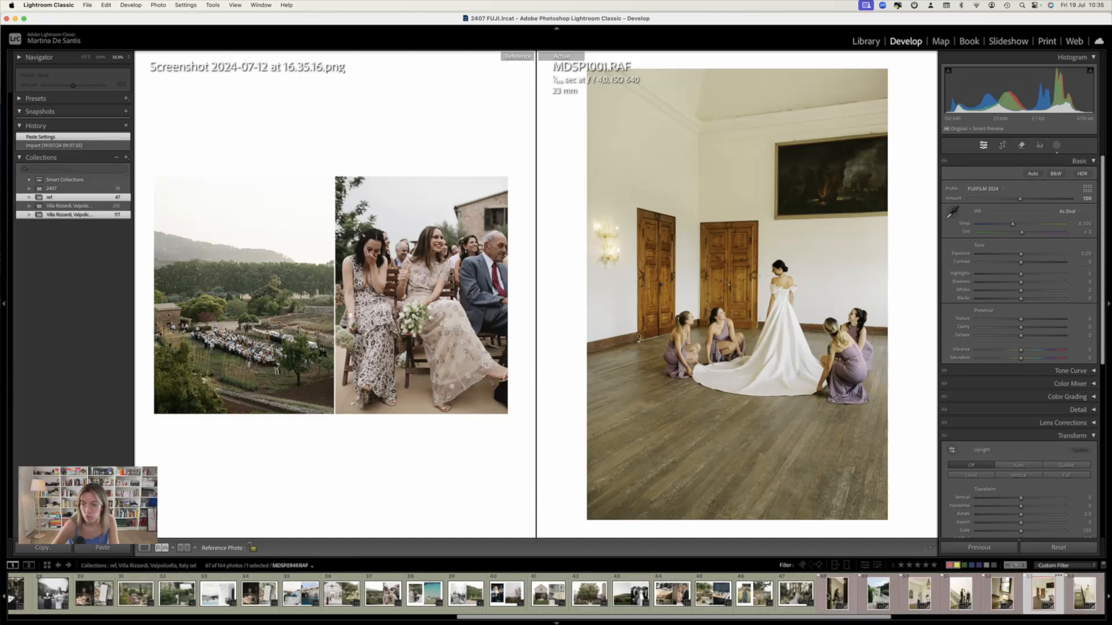
{"action": "left_click_drag", "start_coordinate": [445, 433], "coordinate": [467, 505]}
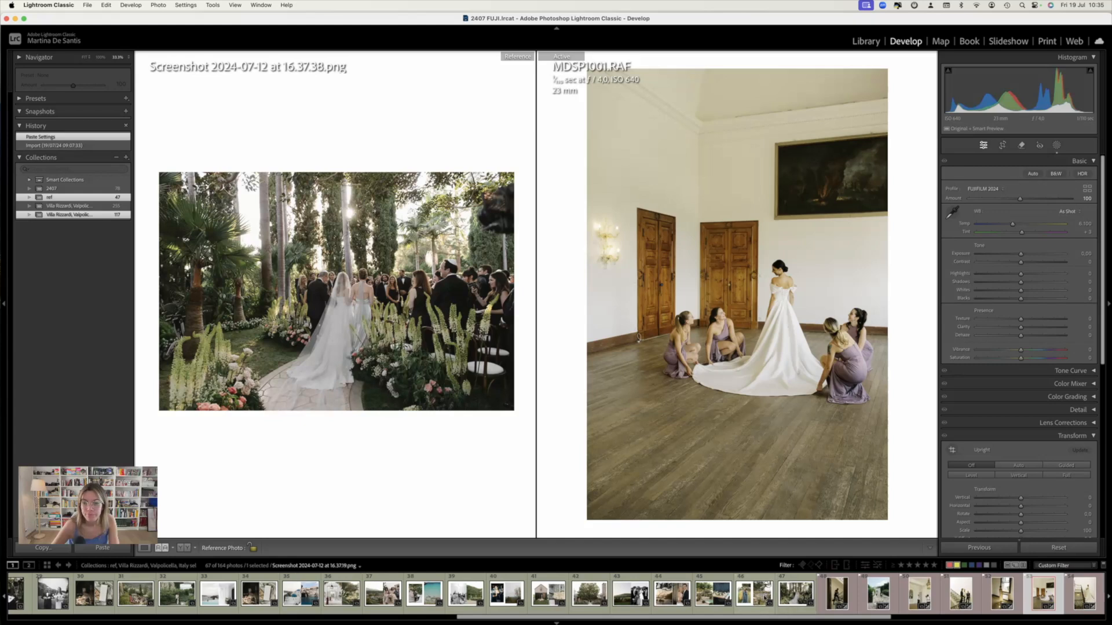
Replace the reference photo with Screenshot 2024-07-12 at 16.36.50.png, the couple's portrait paired with the coastal sunset
{"action": "left_click_drag", "start_coordinate": [756, 595], "coordinate": [393, 414]}
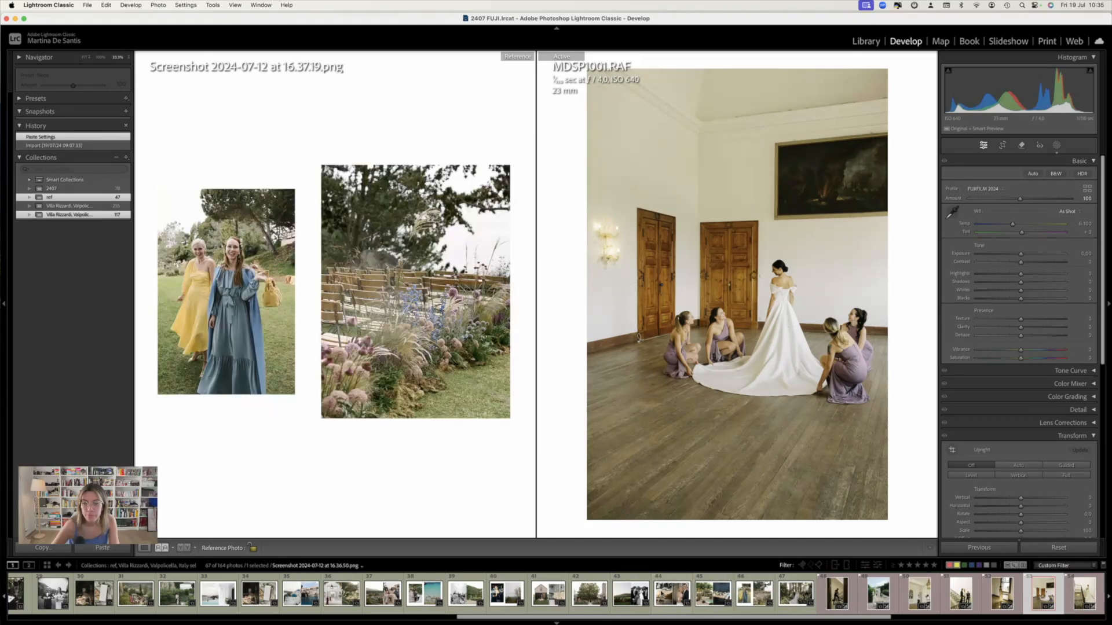
{"action": "left_click_drag", "start_coordinate": [446, 451], "coordinate": [446, 453]}
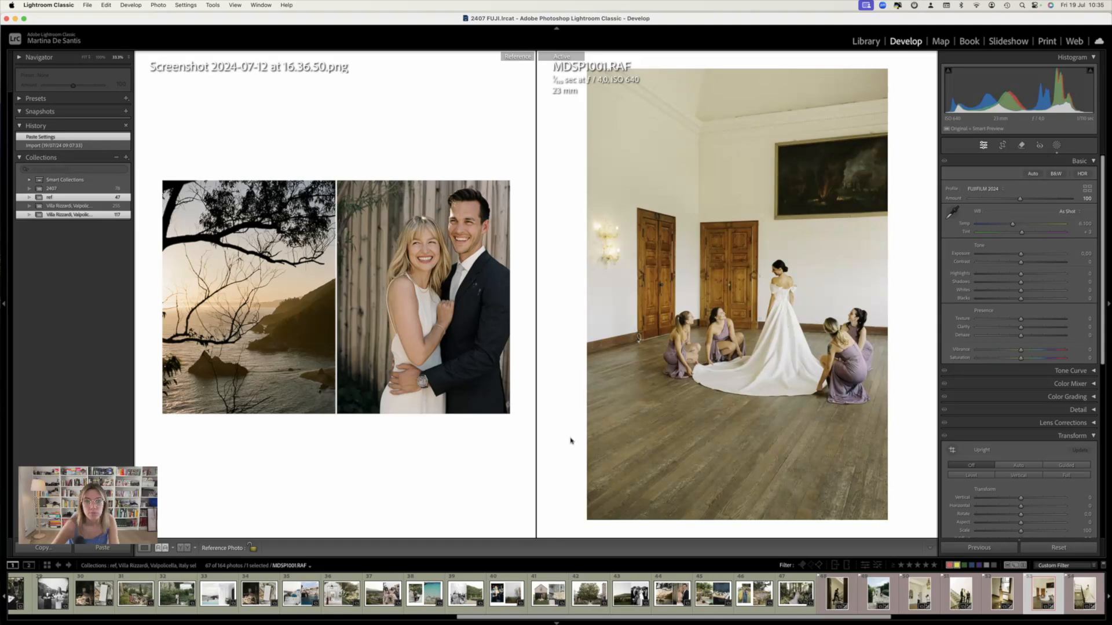
Paste the copied develop settings onto MDSP1001.RAF, the bride with her bridesmaids in the hall
{"action": "left_click", "coordinate": [1066, 212]}
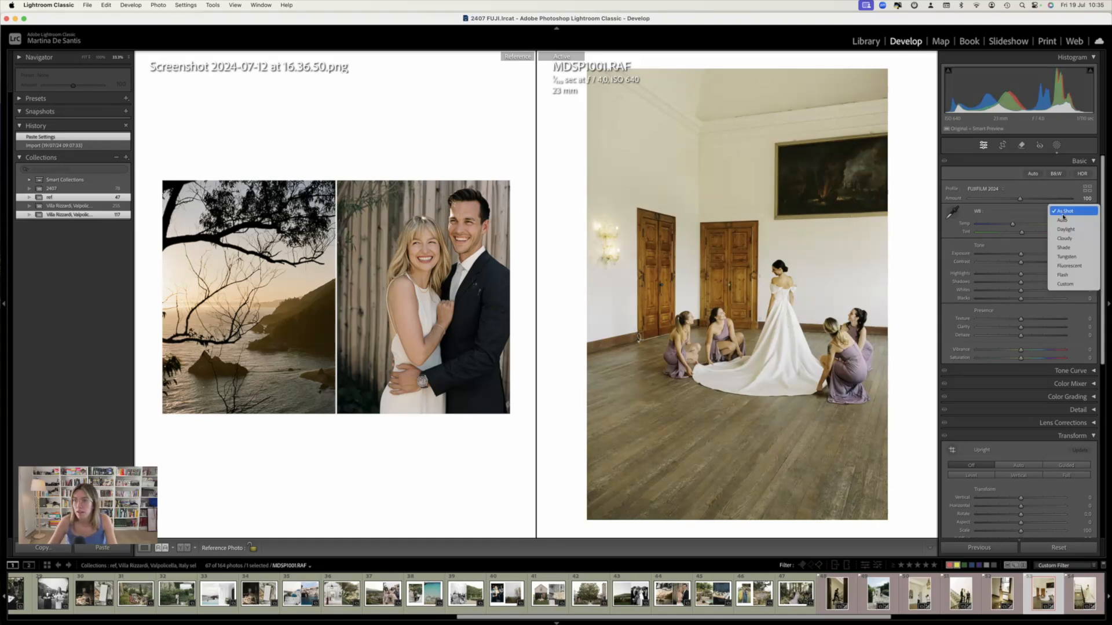
{"action": "left_click", "coordinate": [787, 200]}
{"action": "key", "text": "super+shift+v"}
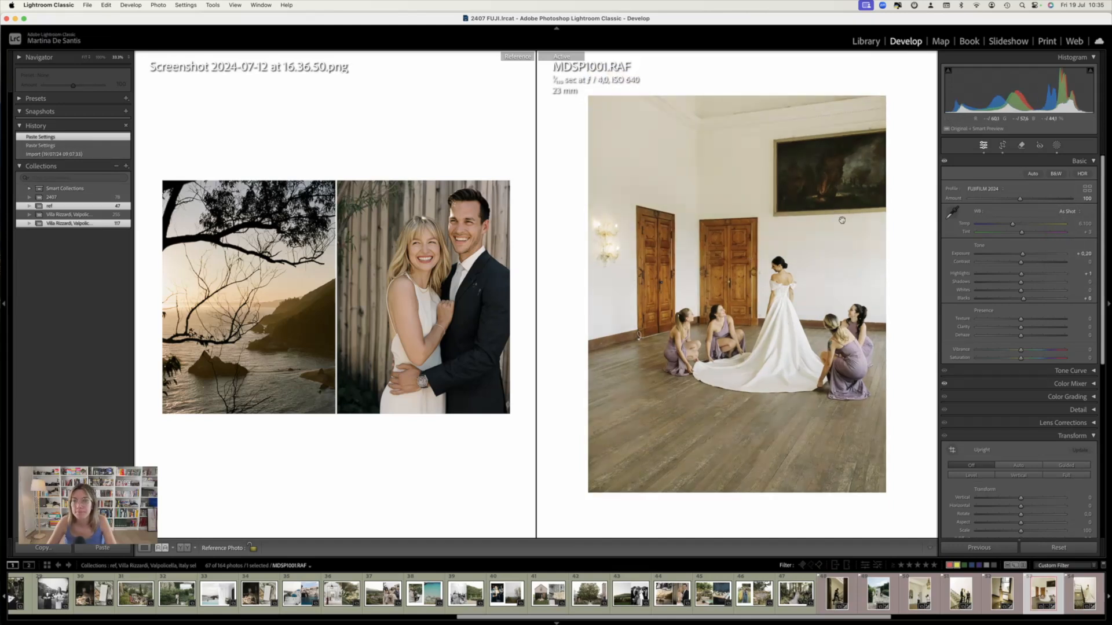
Tighten the crop around the bride and bridesmaids and straighten it to an angle of about -0.40
{"action": "key", "text": "r"}
{"action": "left_click_drag", "start_coordinate": [578, 222], "coordinate": [551, 234]}
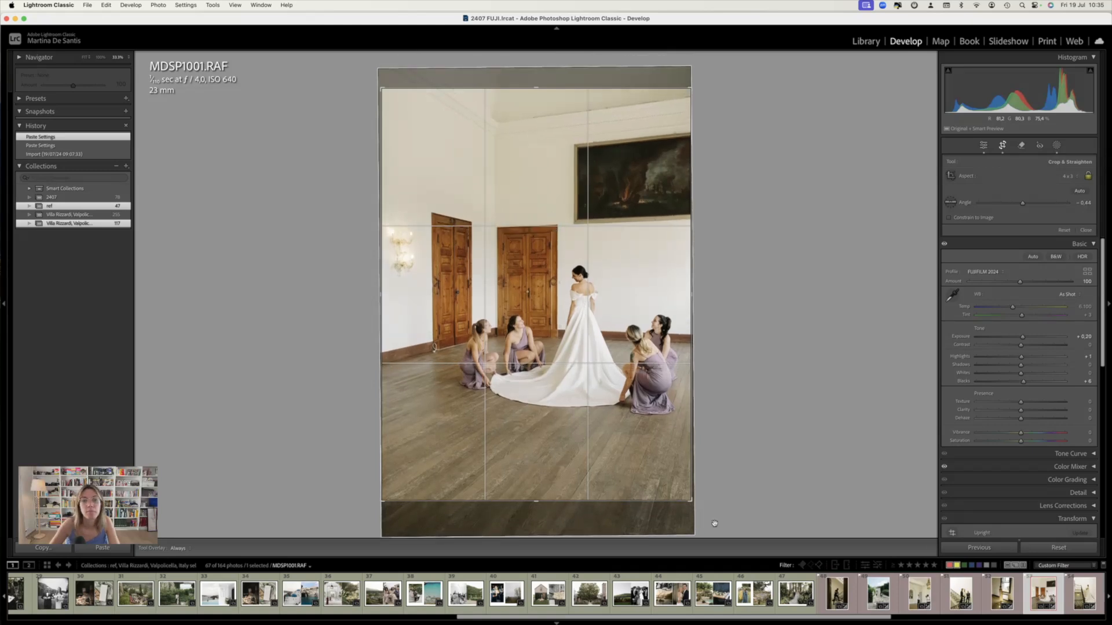
{"action": "left_click_drag", "start_coordinate": [692, 506], "coordinate": [689, 497]}
{"action": "left_click_drag", "start_coordinate": [880, 355], "coordinate": [880, 352]}
{"action": "key", "text": "Return"}
{"action": "key", "text": "shift+r"}
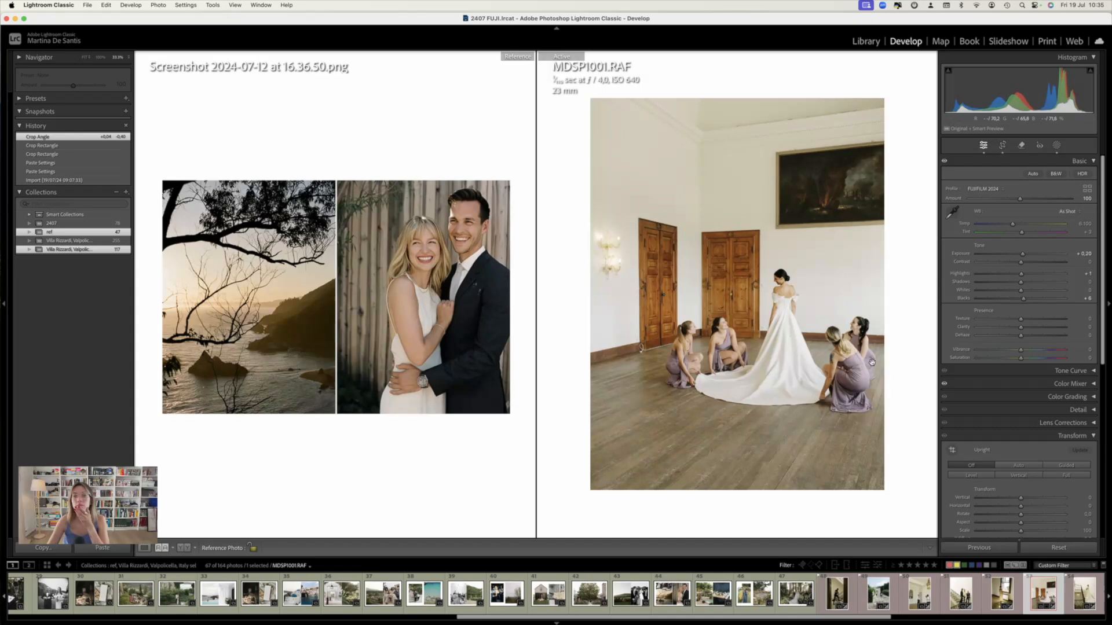
Crop the hall photo slightly tighter again, trimming the floor and wall edges around the bridal group
{"action": "key", "text": "r"}
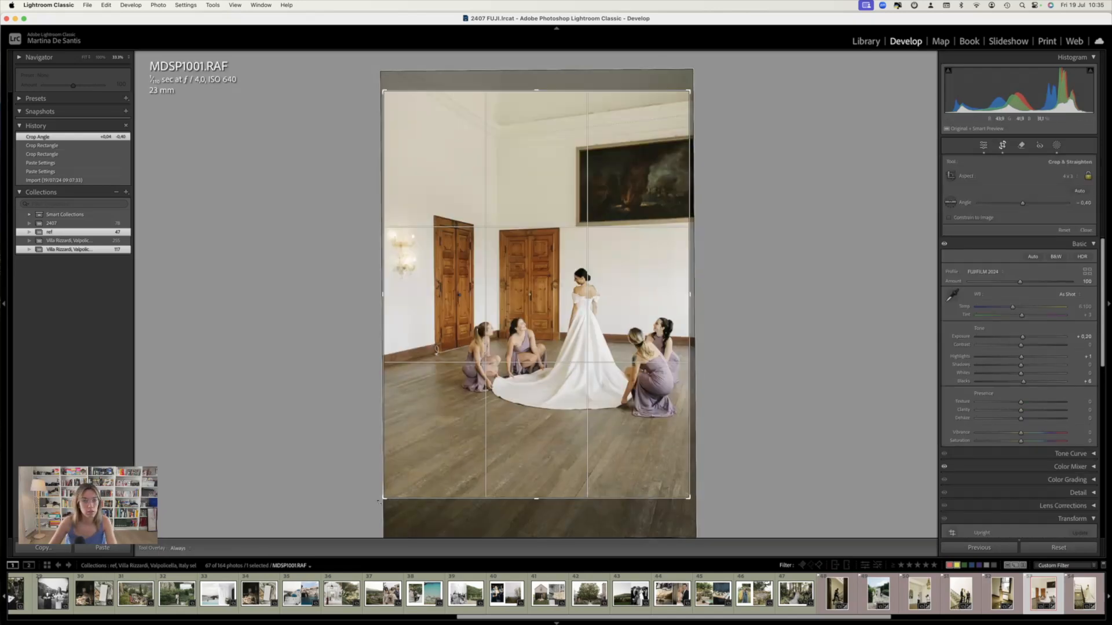
{"action": "left_click_drag", "start_coordinate": [379, 501], "coordinate": [390, 491]}
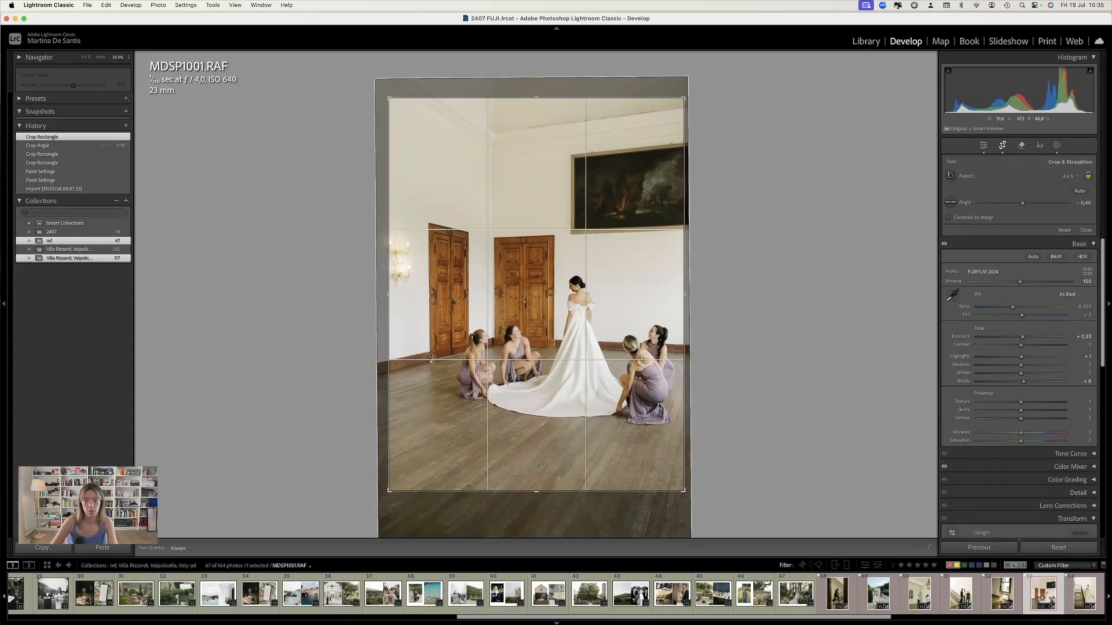
{"action": "key", "text": "Return"}
{"action": "key", "text": "shift+r"}
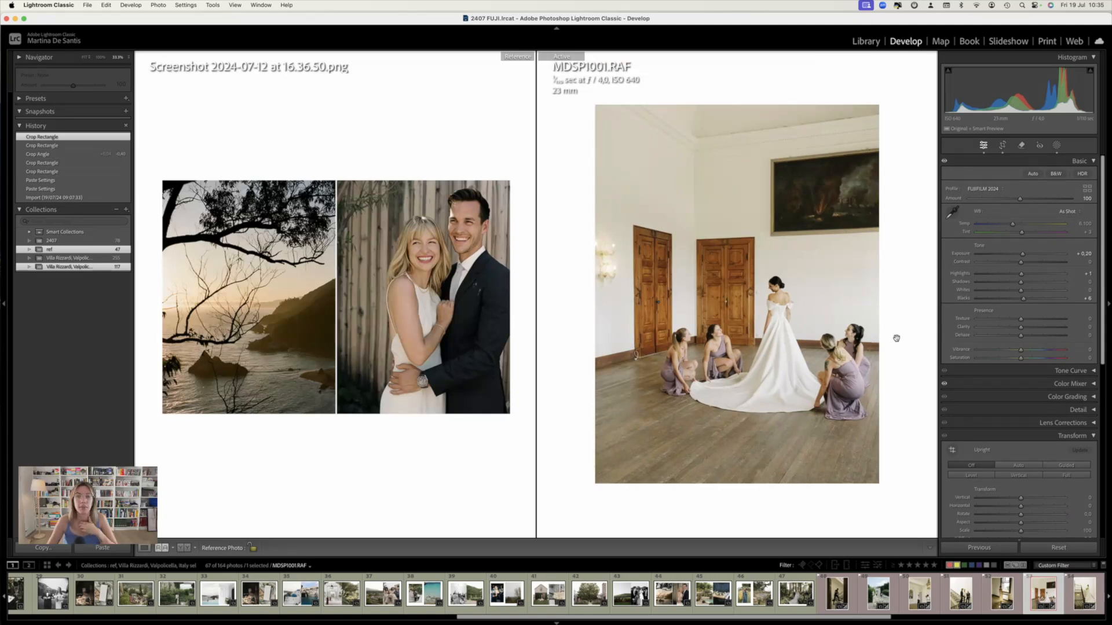
Raise the photo's exposure to about +0.28 and increase the background mask's amount to 171
{"action": "left_click_drag", "start_coordinate": [1023, 254], "coordinate": [1025, 254]}
{"action": "left_click_drag", "start_coordinate": [1039, 117], "coordinate": [1040, 117]}
{"action": "left_click", "coordinate": [1056, 145]}
{"action": "left_click", "coordinate": [873, 90]}
{"action": "left_click_drag", "start_coordinate": [1023, 197], "coordinate": [1045, 199]}
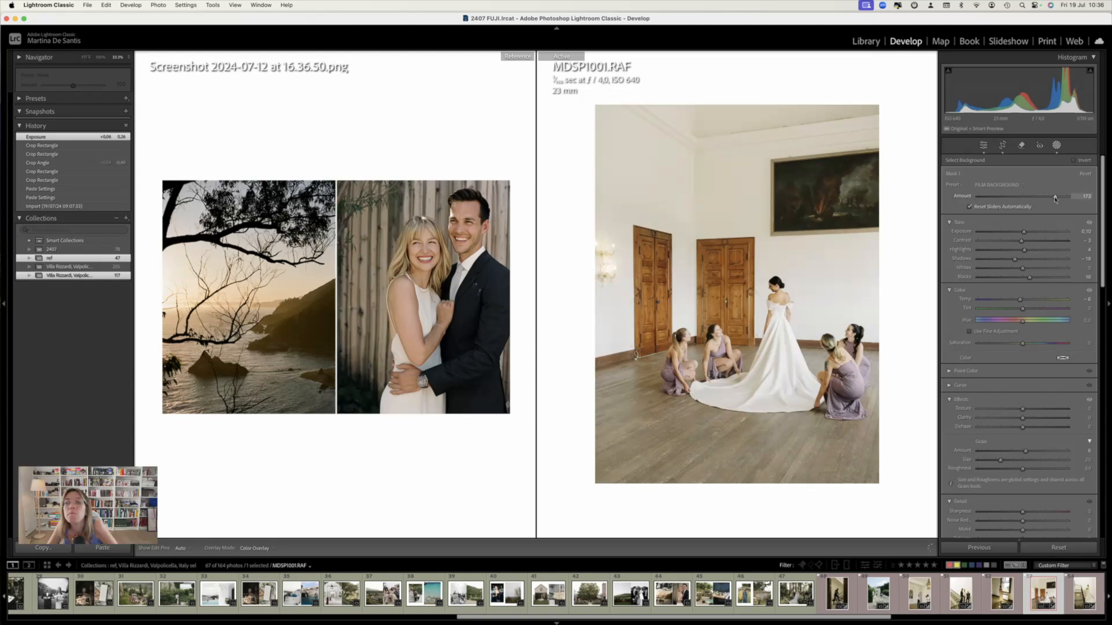
{"action": "left_click_drag", "start_coordinate": [1054, 200], "coordinate": [1055, 199]}
{"action": "left_click", "coordinate": [1059, 145]}
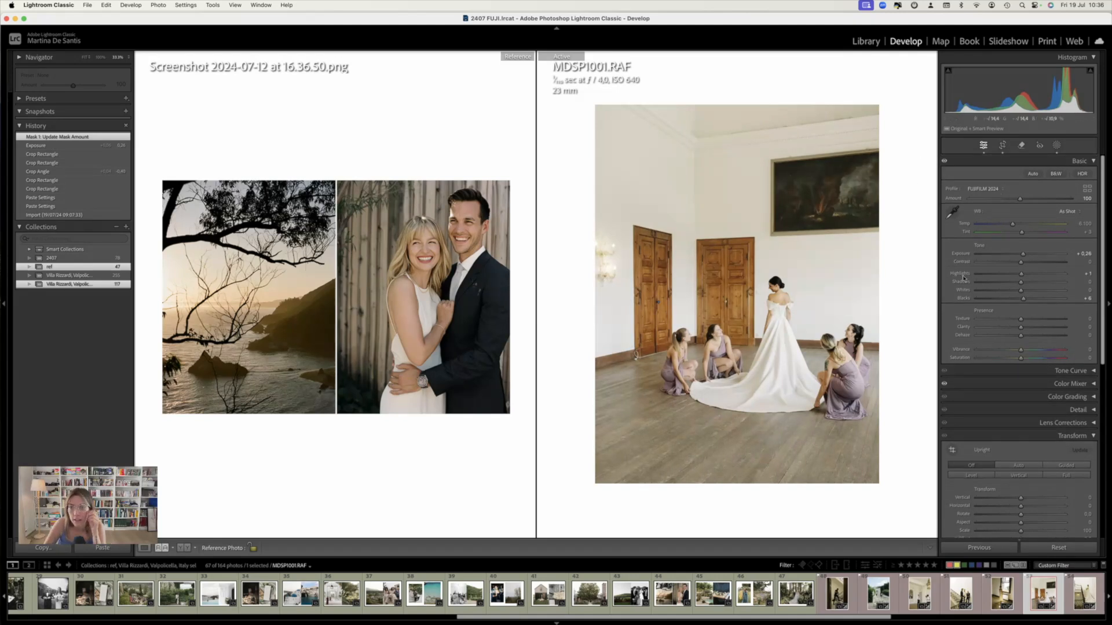
Lower the whites to about -8 and calibrate the colors with Red Primary hue -32 and Shadows tint +2
{"action": "left_click_drag", "start_coordinate": [1091, 93], "coordinate": [1088, 92]}
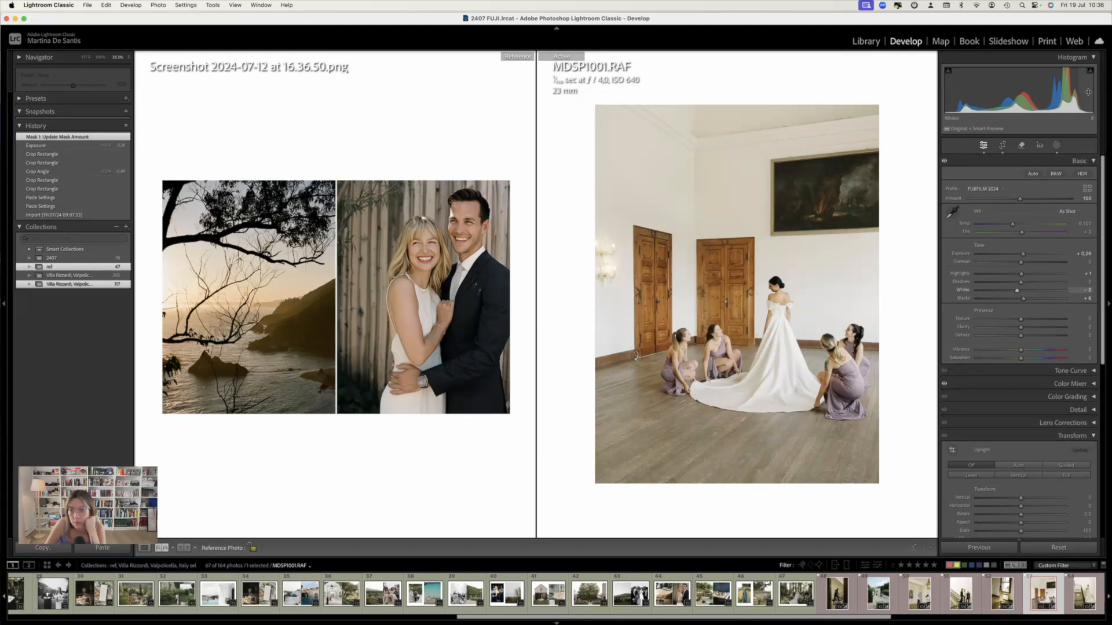
{"action": "scroll", "coordinate": [993, 472], "scroll_direction": "down", "scroll_amount": 10}
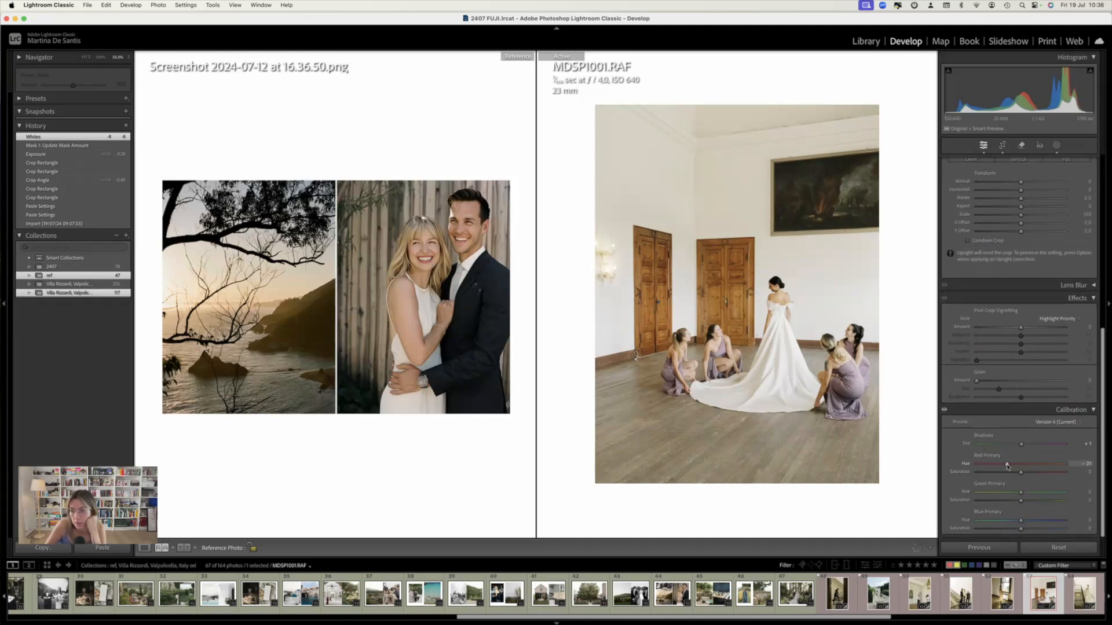
{"action": "left_click_drag", "start_coordinate": [1017, 446], "coordinate": [1023, 446]}
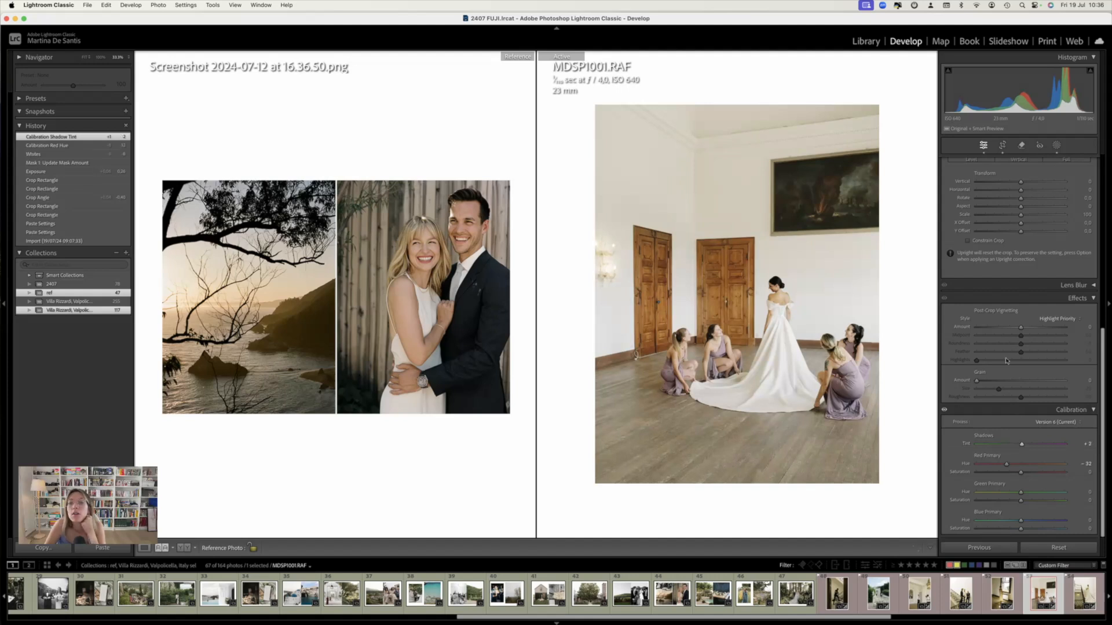
Raise the background mask's amount to 175, check the photo, and increase the amount further
{"action": "scroll", "coordinate": [1018, 412], "scroll_direction": "up", "scroll_amount": 10}
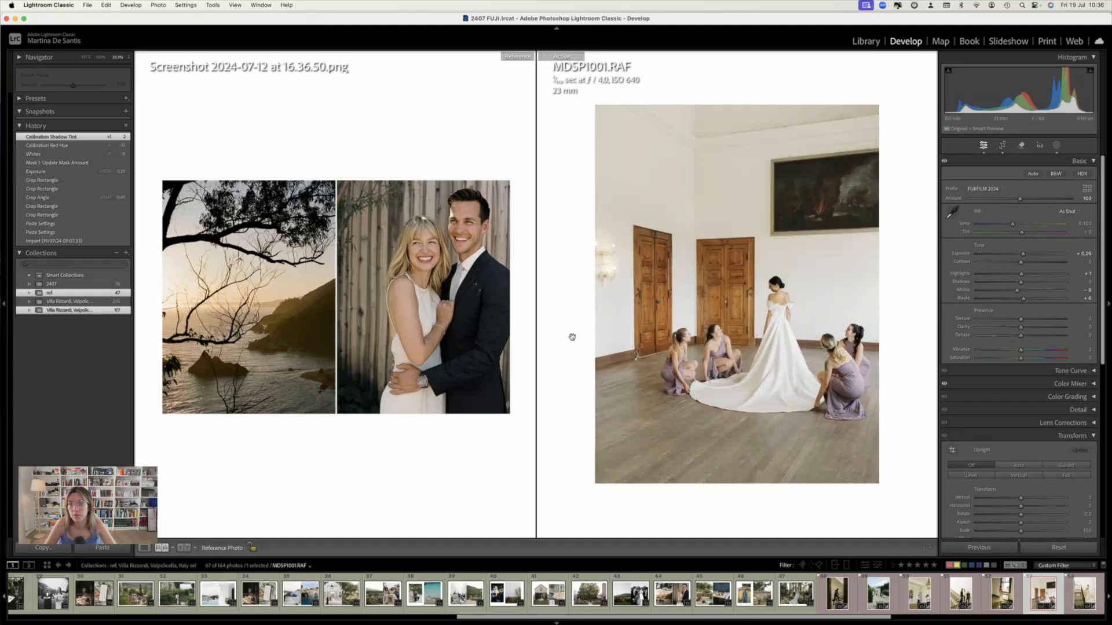
{"action": "scroll", "coordinate": [1075, 316], "scroll_direction": "up", "scroll_amount": 1}
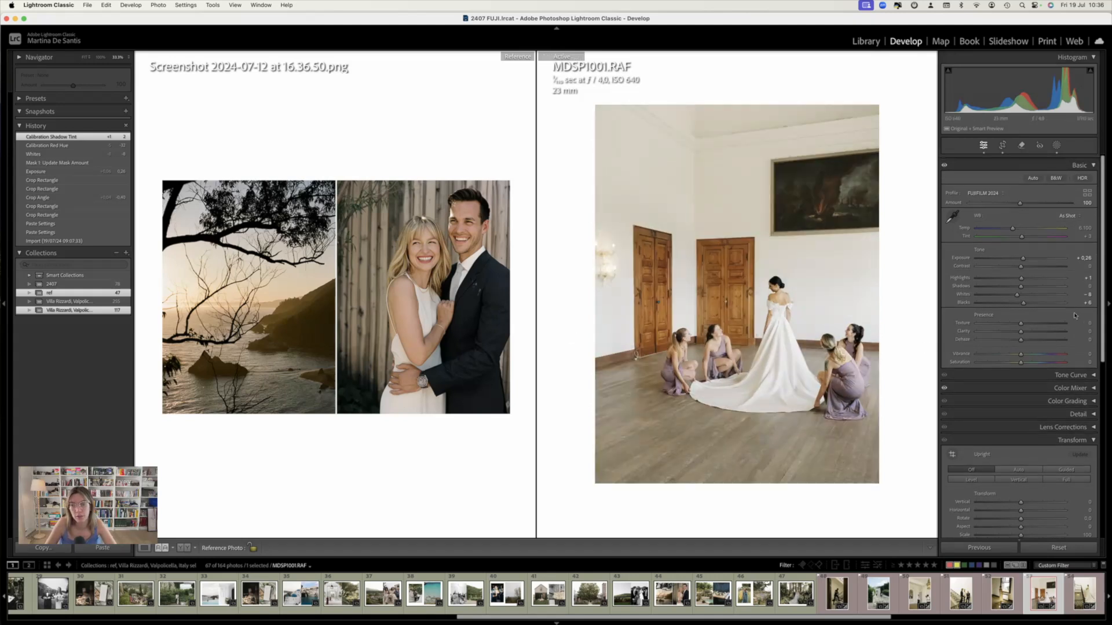
{"action": "left_click", "coordinate": [1057, 146]}
{"action": "left_click", "coordinate": [859, 90]}
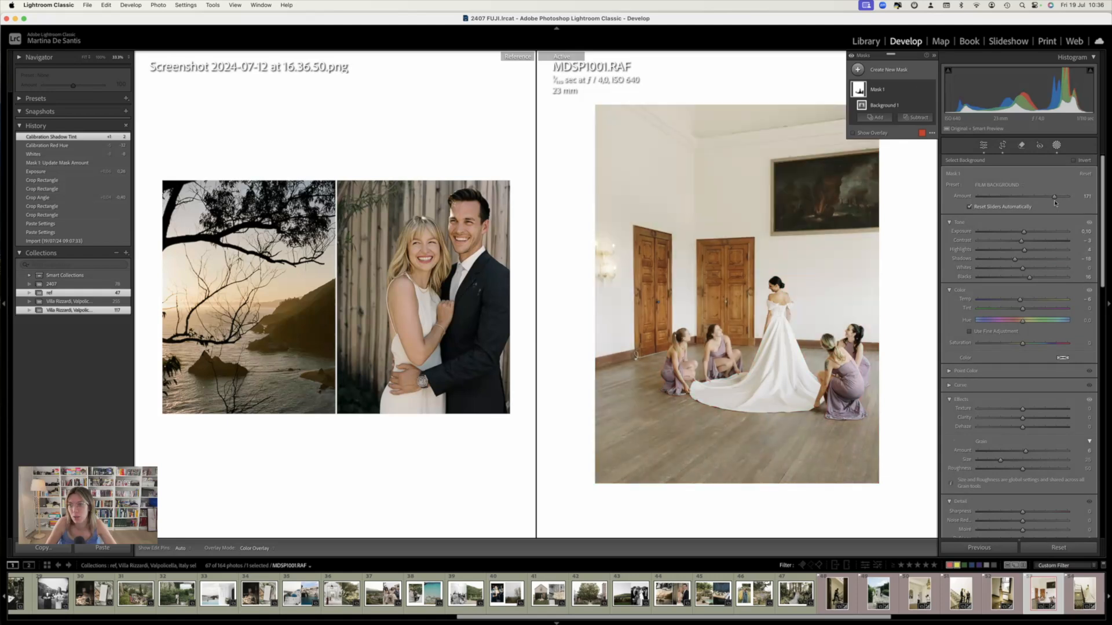
{"action": "left_click_drag", "start_coordinate": [1055, 197], "coordinate": [1059, 197]}
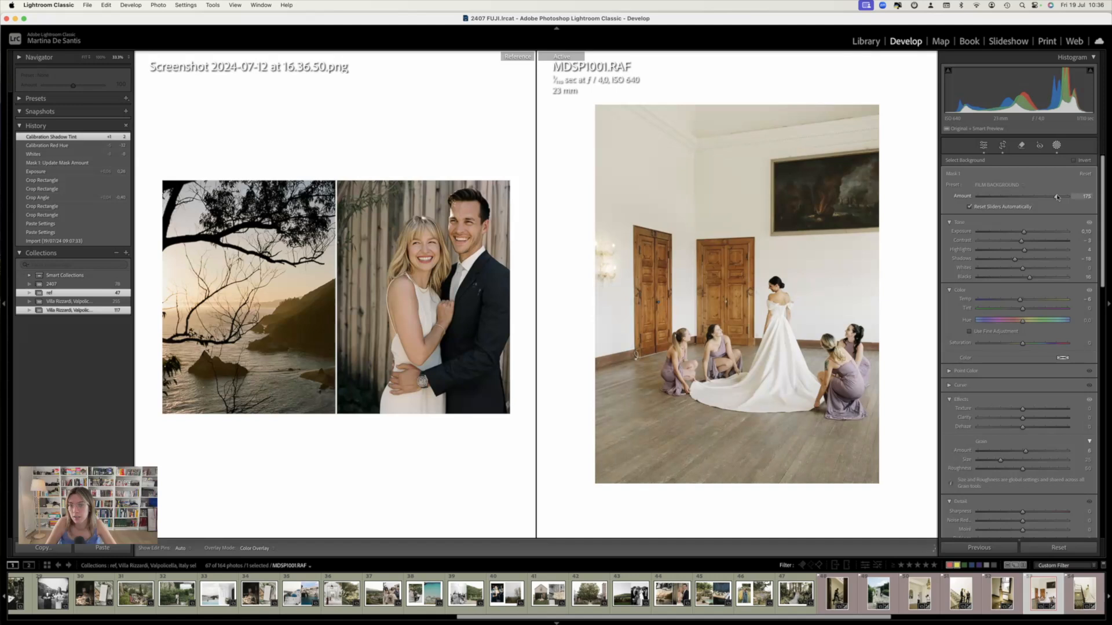
{"action": "left_click_drag", "start_coordinate": [1057, 197], "coordinate": [1057, 197]}
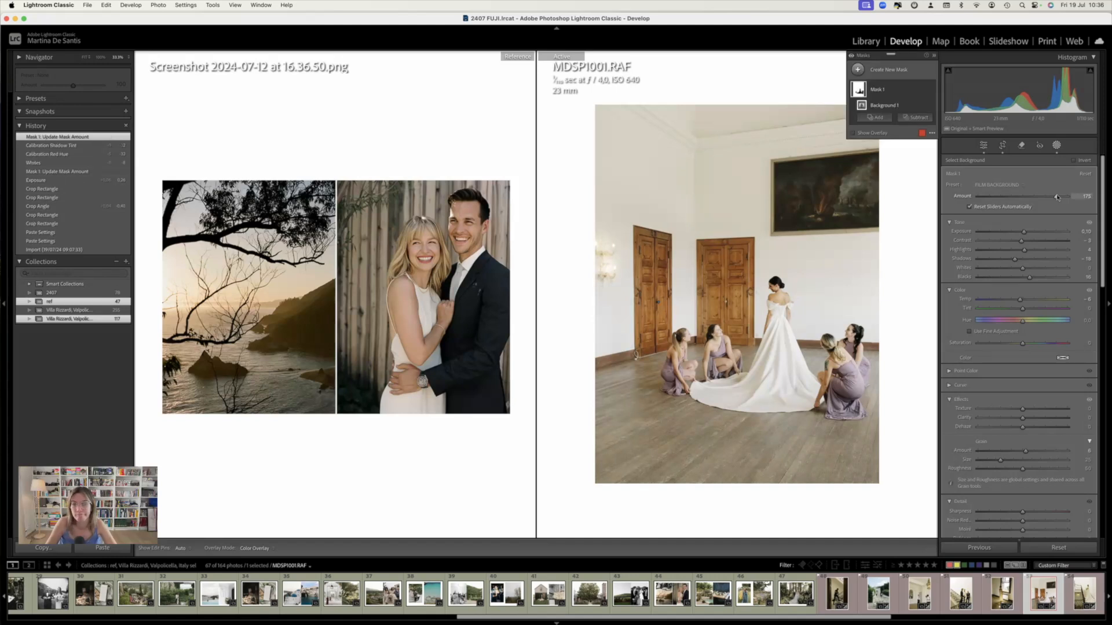
{"action": "key", "text": "shift+w"}
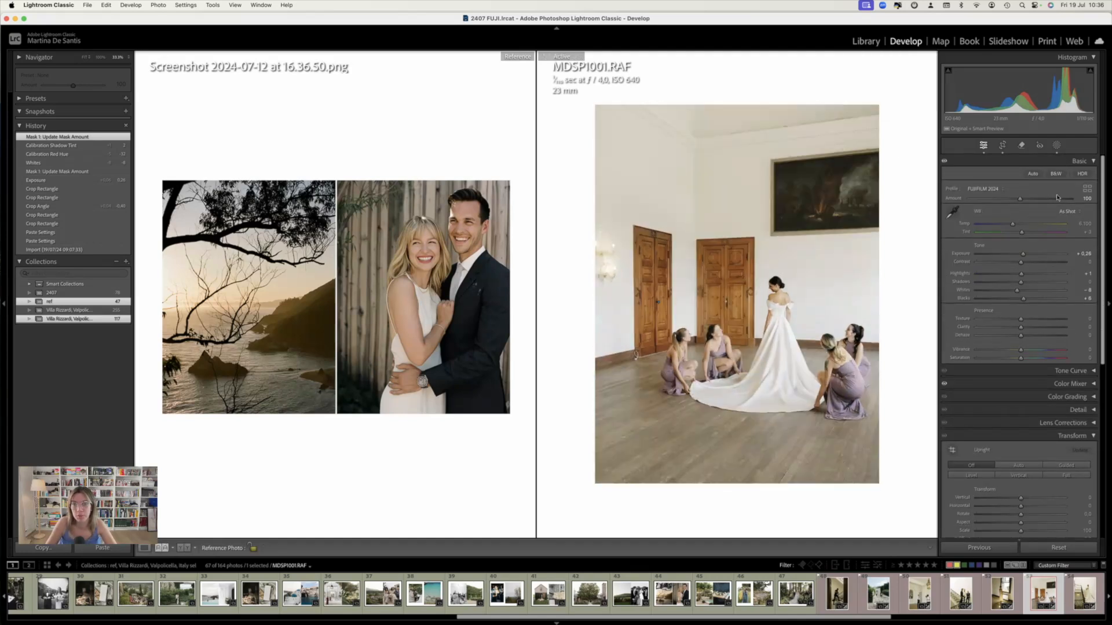
{"action": "left_click", "coordinate": [1056, 145]}
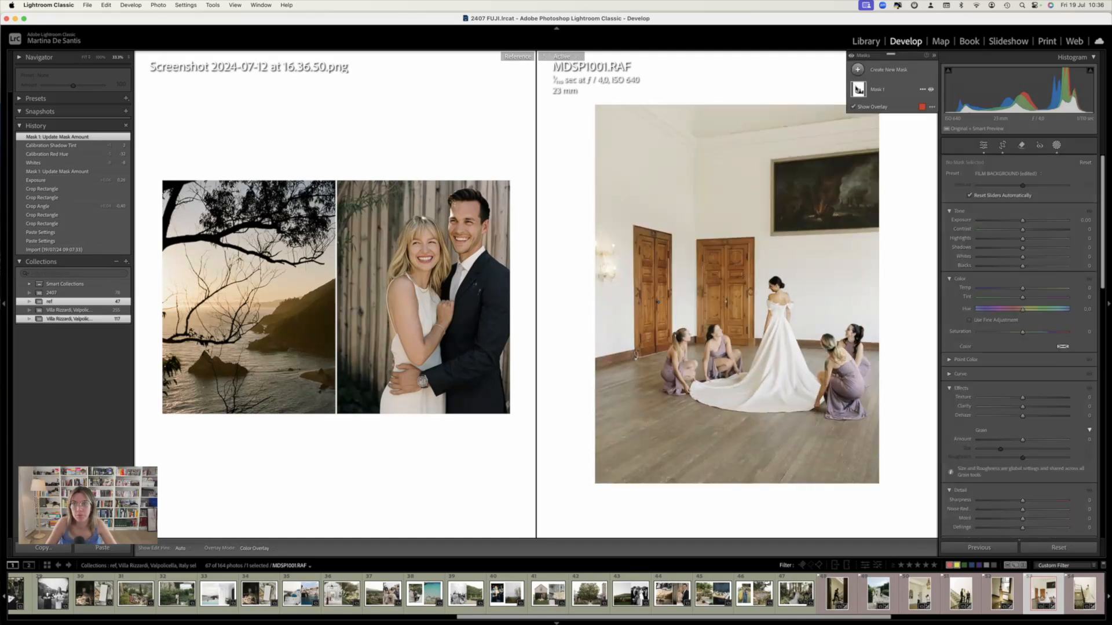
{"action": "left_click_drag", "start_coordinate": [1055, 197], "coordinate": [1081, 194]}
{"action": "left_click", "coordinate": [1056, 146]}
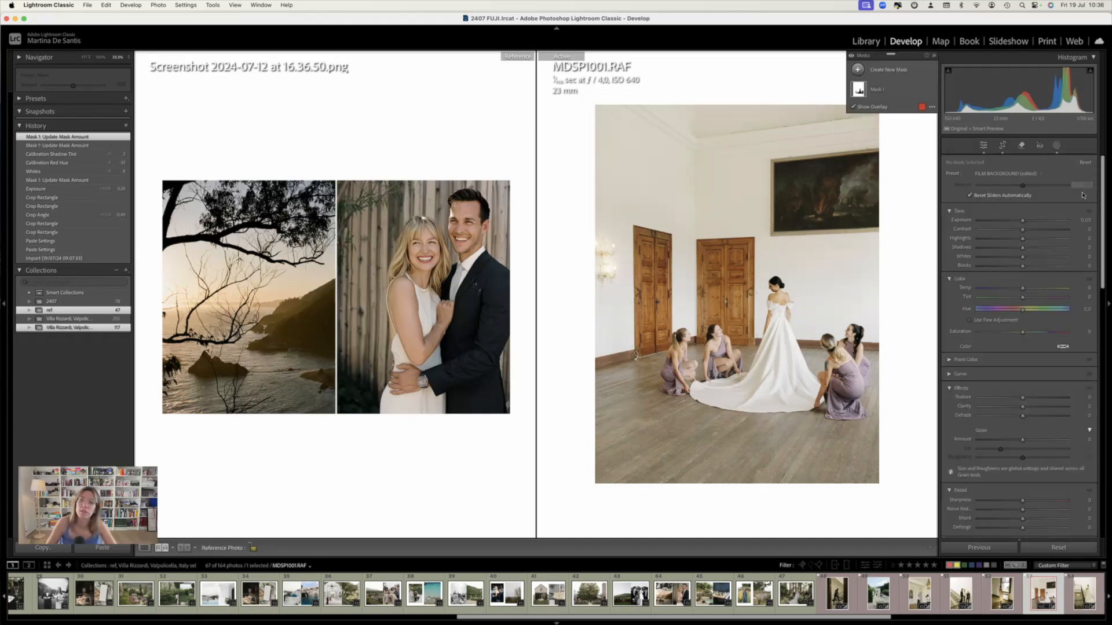
Shift the Red Primary hue calibration further down to about -38
{"action": "scroll", "coordinate": [1025, 436], "scroll_direction": "down", "scroll_amount": 5}
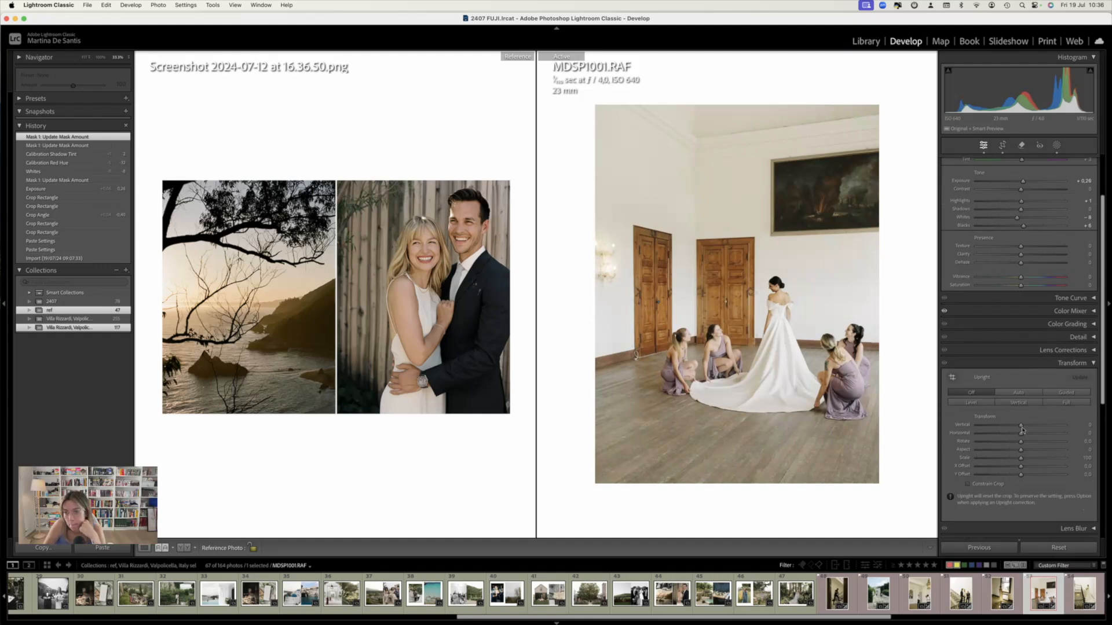
{"action": "scroll", "coordinate": [1023, 428], "scroll_direction": "up", "scroll_amount": 5}
{"action": "scroll", "coordinate": [1023, 427], "scroll_direction": "down", "scroll_amount": 10}
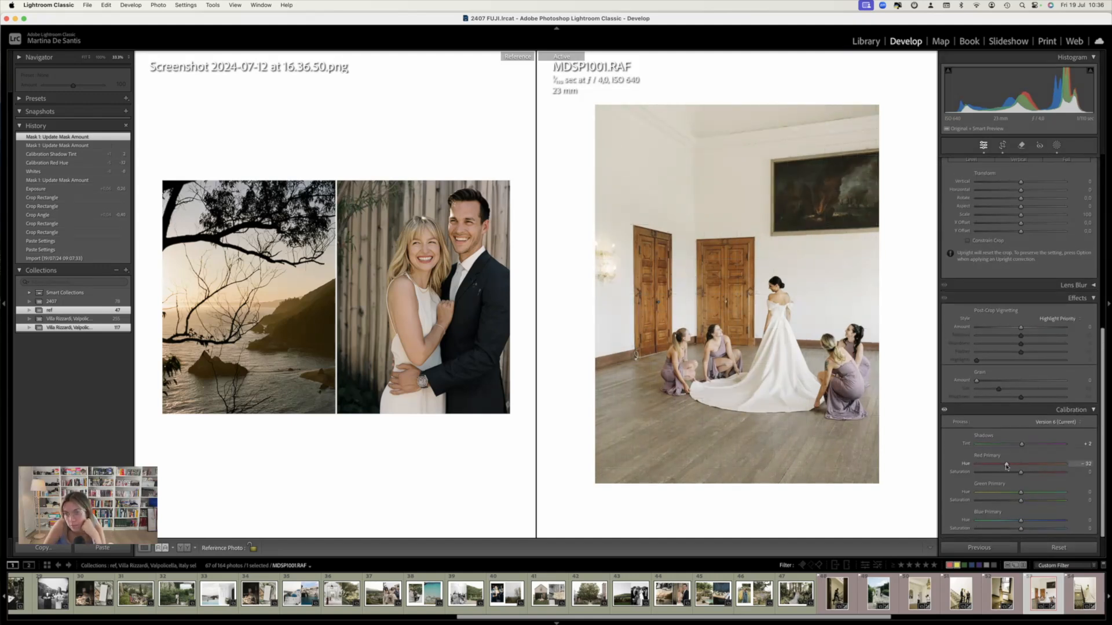
{"action": "left_click_drag", "start_coordinate": [1002, 466], "coordinate": [1004, 463]}
Set the Color Mixer's orange hue to -10 by targeted adjustment on the bride's skin
{"action": "scroll", "coordinate": [1006, 295], "scroll_direction": "up", "scroll_amount": 5}
{"action": "scroll", "coordinate": [1006, 295], "scroll_direction": "up", "scroll_amount": 4}
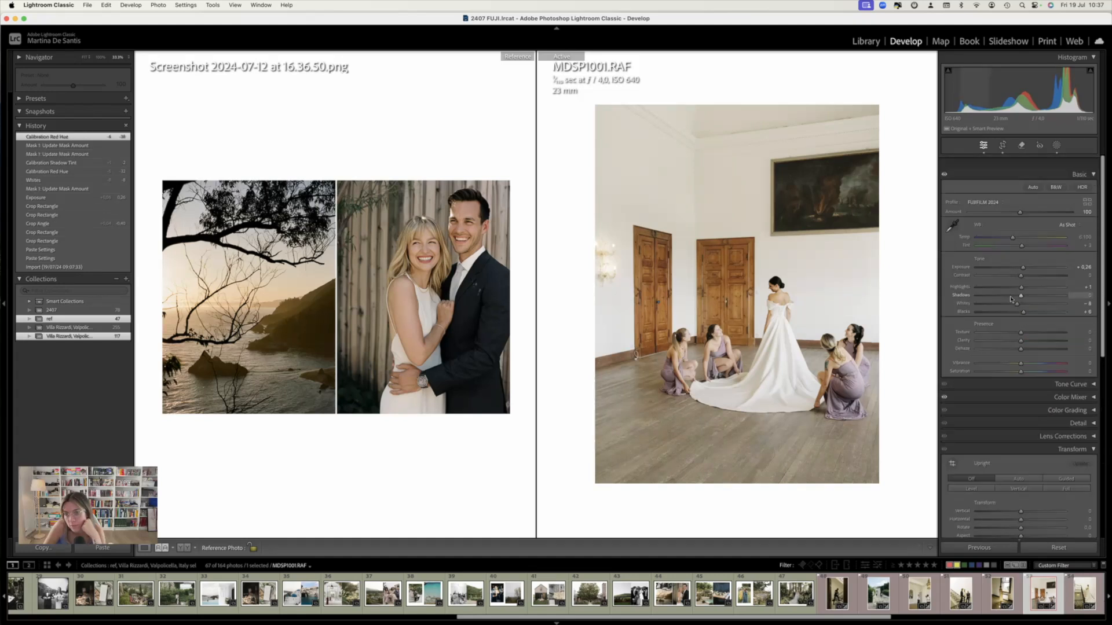
{"action": "left_click", "coordinate": [996, 384]}
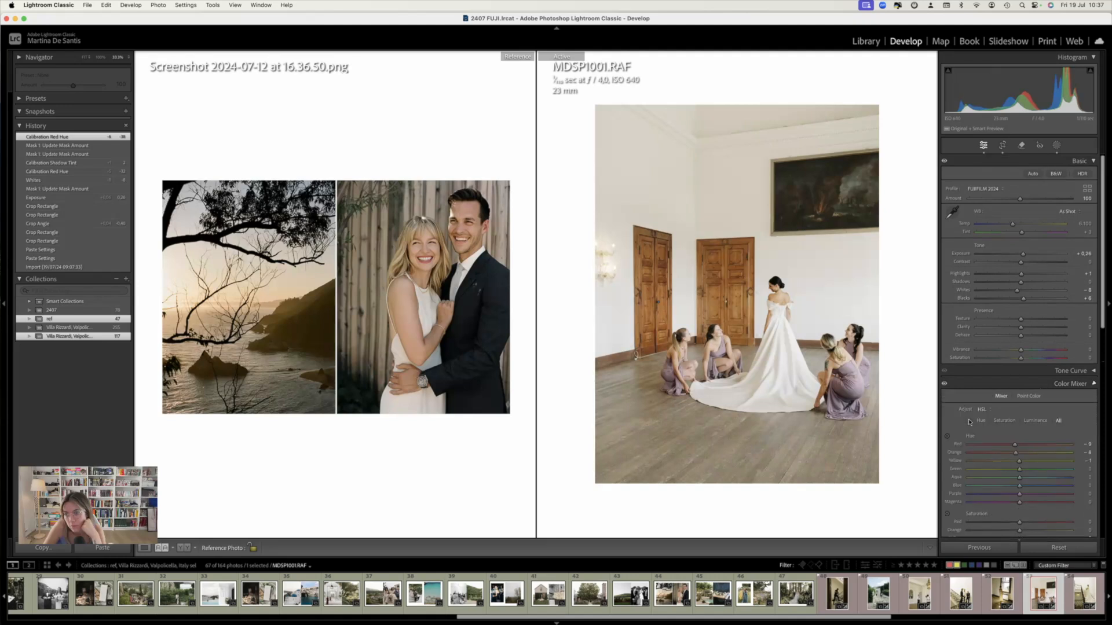
{"action": "scroll", "coordinate": [946, 349], "scroll_direction": "down", "scroll_amount": 4}
{"action": "left_click", "coordinate": [946, 312]}
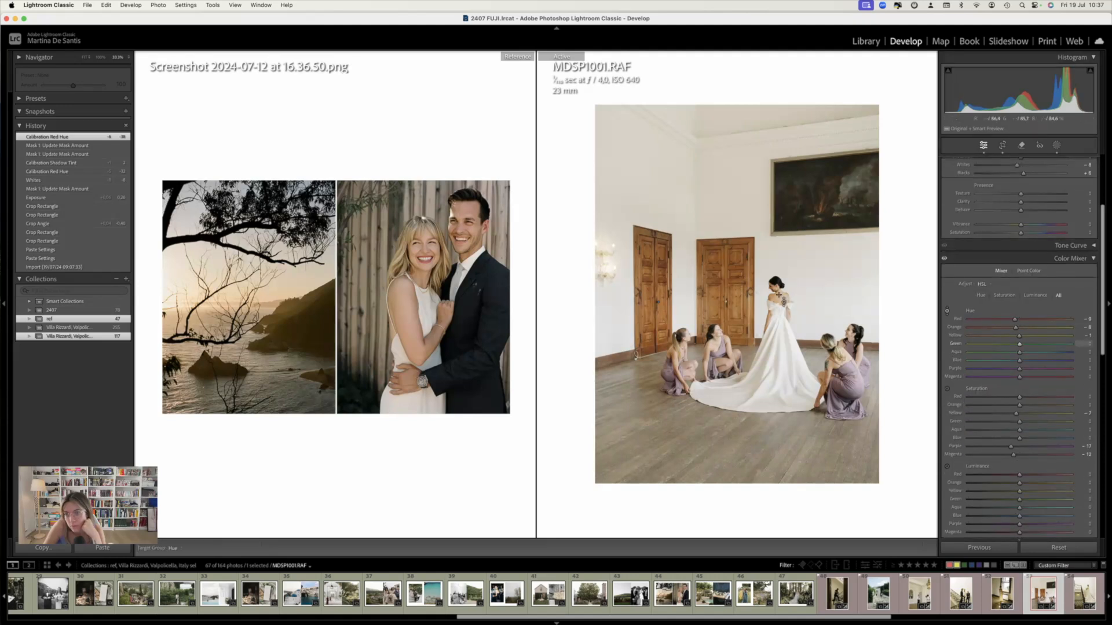
{"action": "left_click_drag", "start_coordinate": [779, 302], "coordinate": [780, 306]}
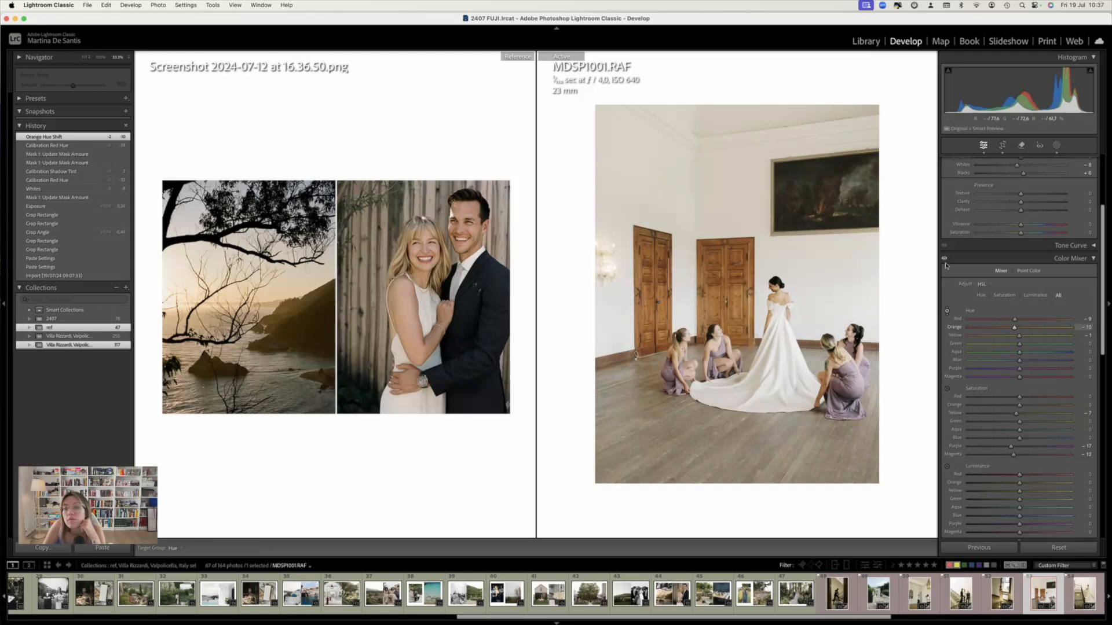
Undo a trial yellow desaturation and lower the orange saturation to -3
{"action": "left_click_drag", "start_coordinate": [1016, 414], "coordinate": [963, 414]}
{"action": "key", "text": "super+z"}
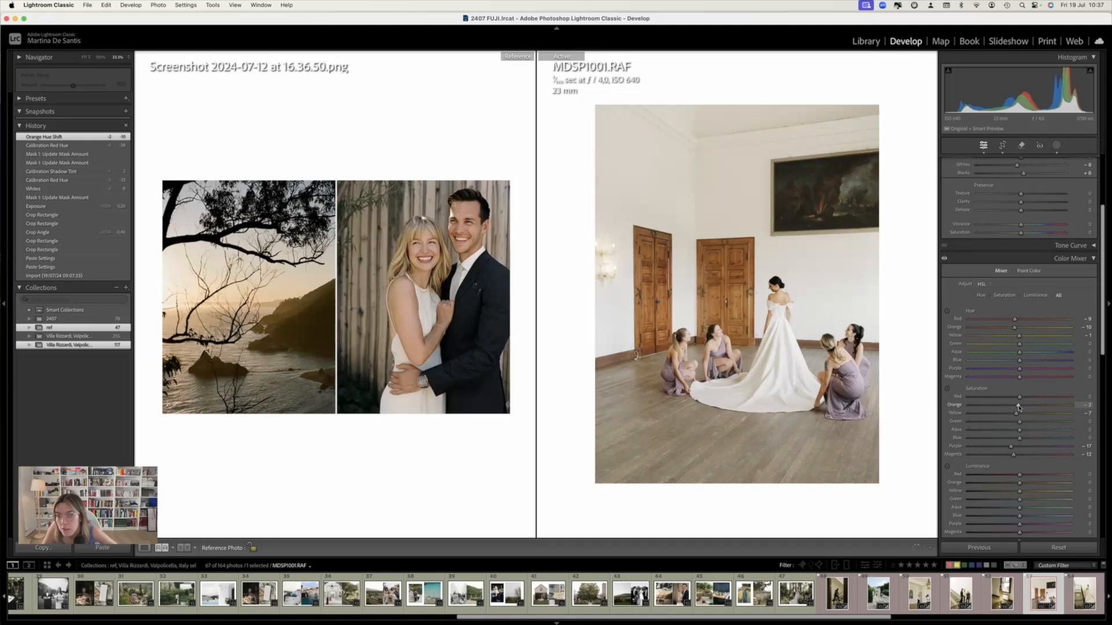
{"action": "left_click_drag", "start_coordinate": [1019, 407], "coordinate": [1019, 407]}
Try a stronger negative Red Primary hue in the calibration and bring it back to a milder shift
{"action": "scroll", "coordinate": [1019, 357], "scroll_direction": "up", "scroll_amount": 5}
{"action": "scroll", "coordinate": [1018, 357], "scroll_direction": "down", "scroll_amount": 5}
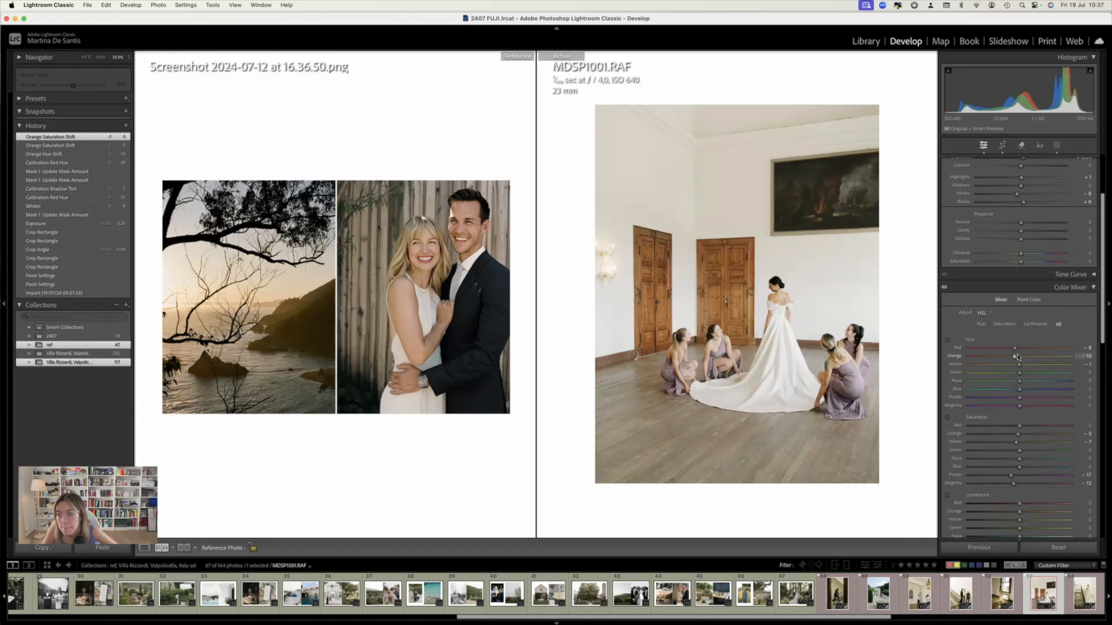
{"action": "scroll", "coordinate": [1019, 357], "scroll_direction": "down", "scroll_amount": 10}
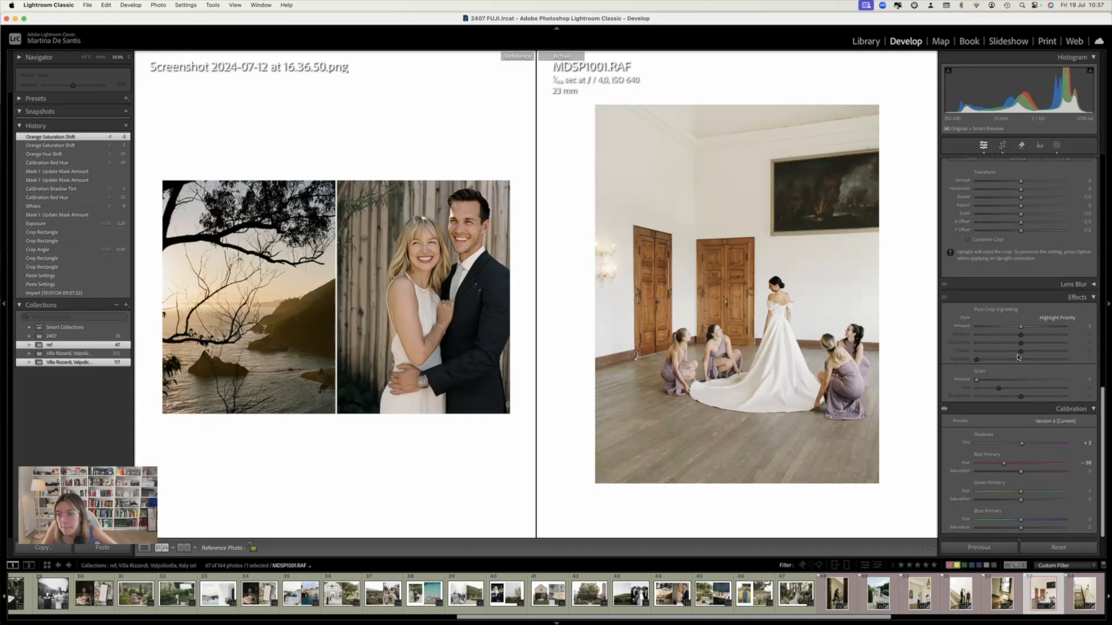
{"action": "left_click_drag", "start_coordinate": [1003, 464], "coordinate": [994, 465]}
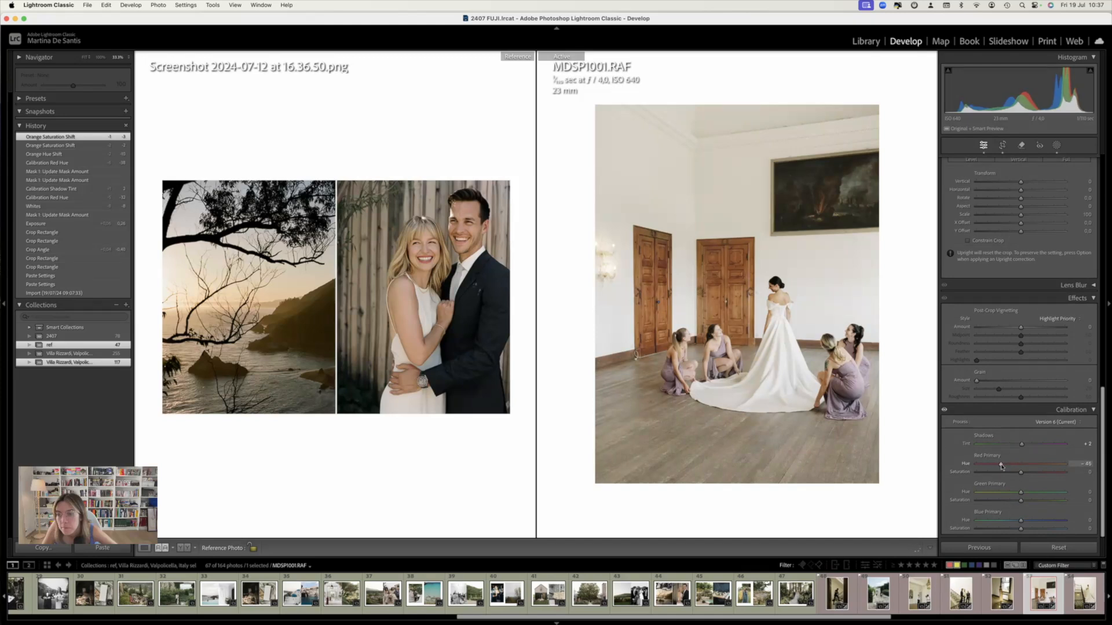
{"action": "left_click_drag", "start_coordinate": [1004, 465], "coordinate": [1005, 465]}
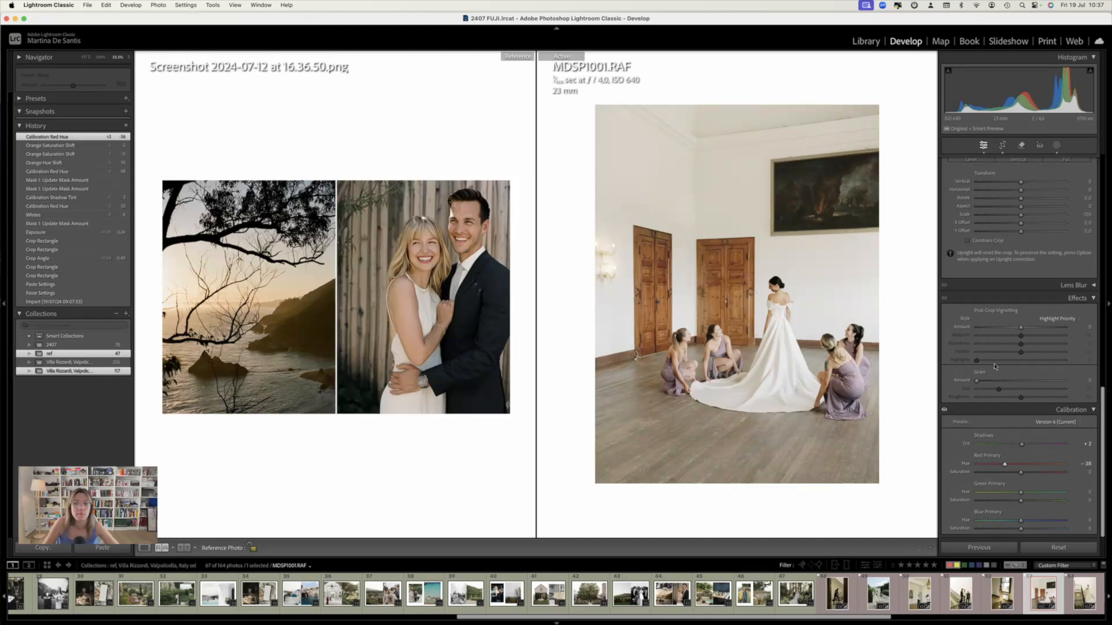
Try the Auto white balance preset on the bride and bridesmaids photo and undo it
{"action": "scroll", "coordinate": [994, 374], "scroll_direction": "up", "scroll_amount": 12}
{"action": "scroll", "coordinate": [994, 375], "scroll_direction": "up", "scroll_amount": 1}
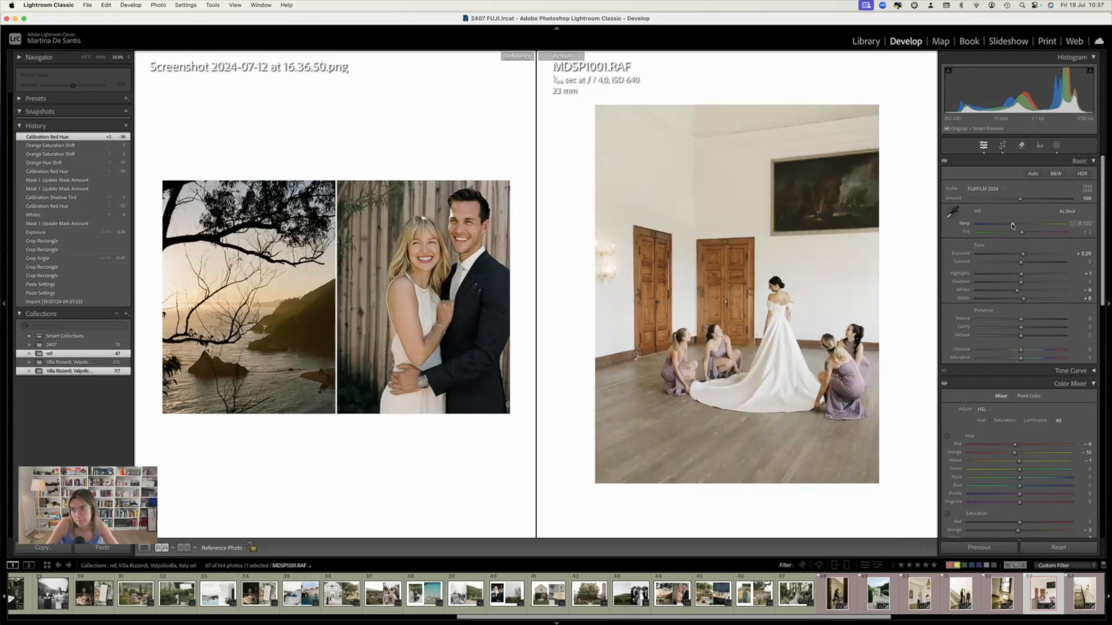
{"action": "left_click", "coordinate": [1066, 217]}
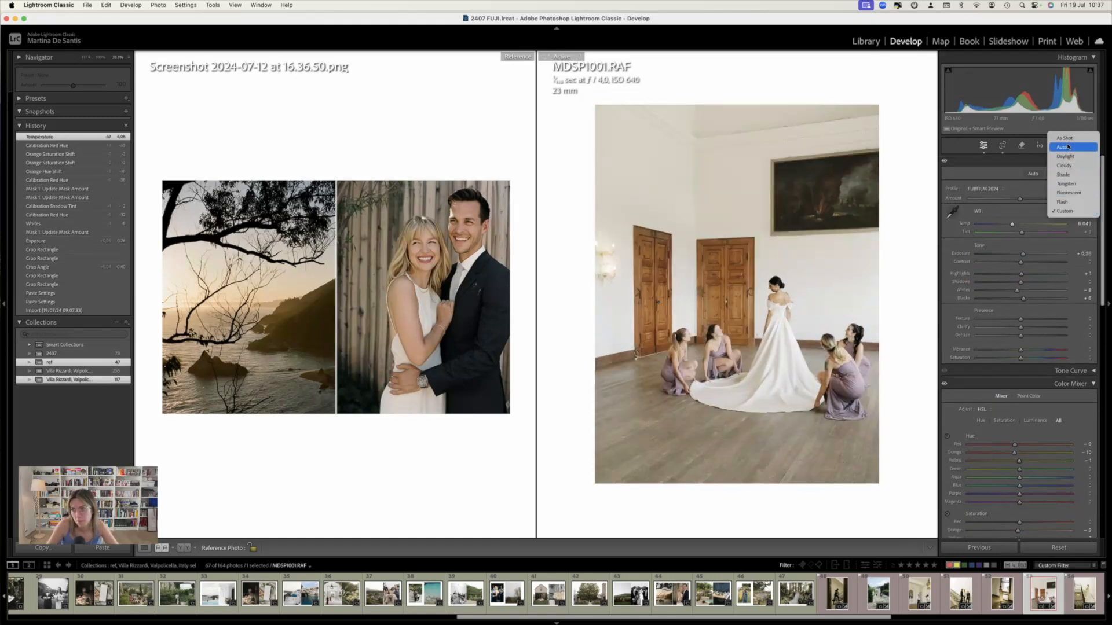
{"action": "left_click", "coordinate": [1068, 148]}
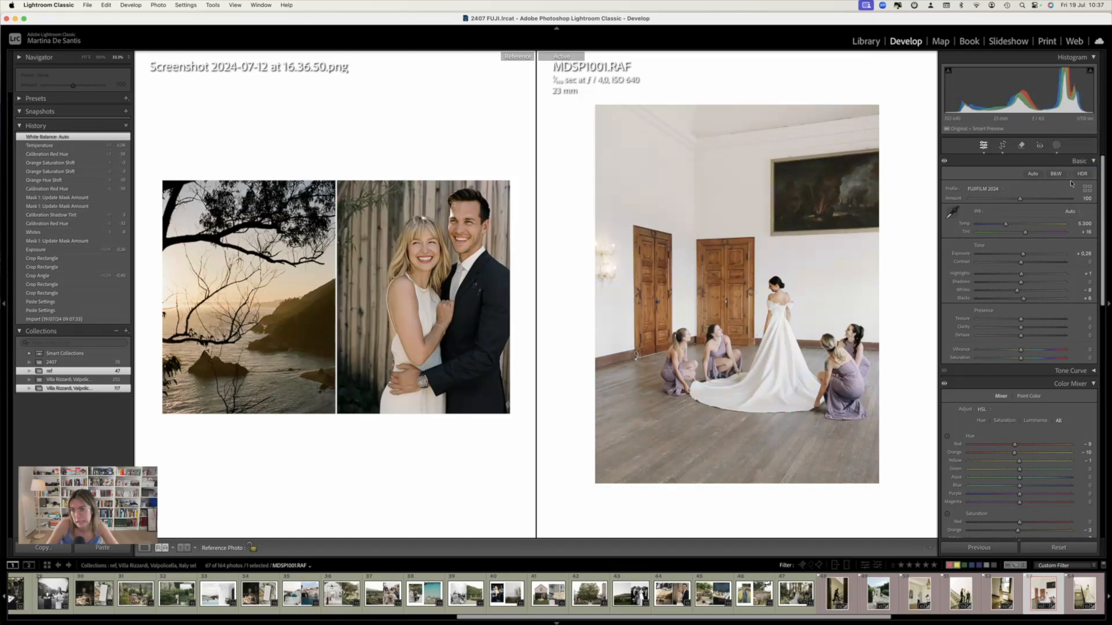
{"action": "key", "text": "super+z"}
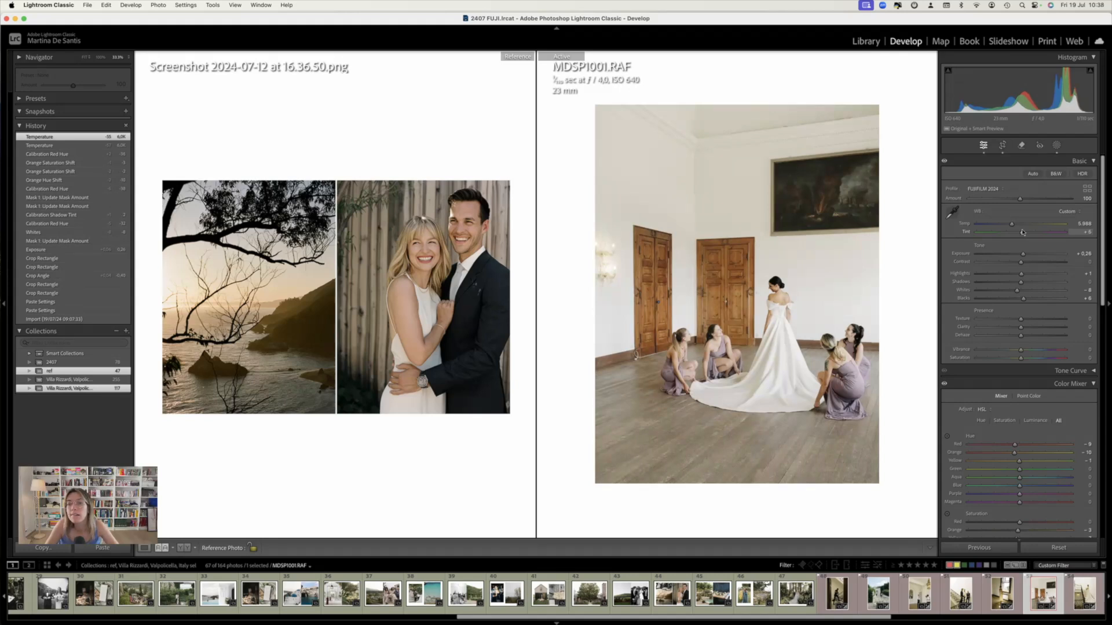
Try sampling the white wall beside the bride as the neutral white balance target and undo it
{"action": "left_click", "coordinate": [952, 212]}
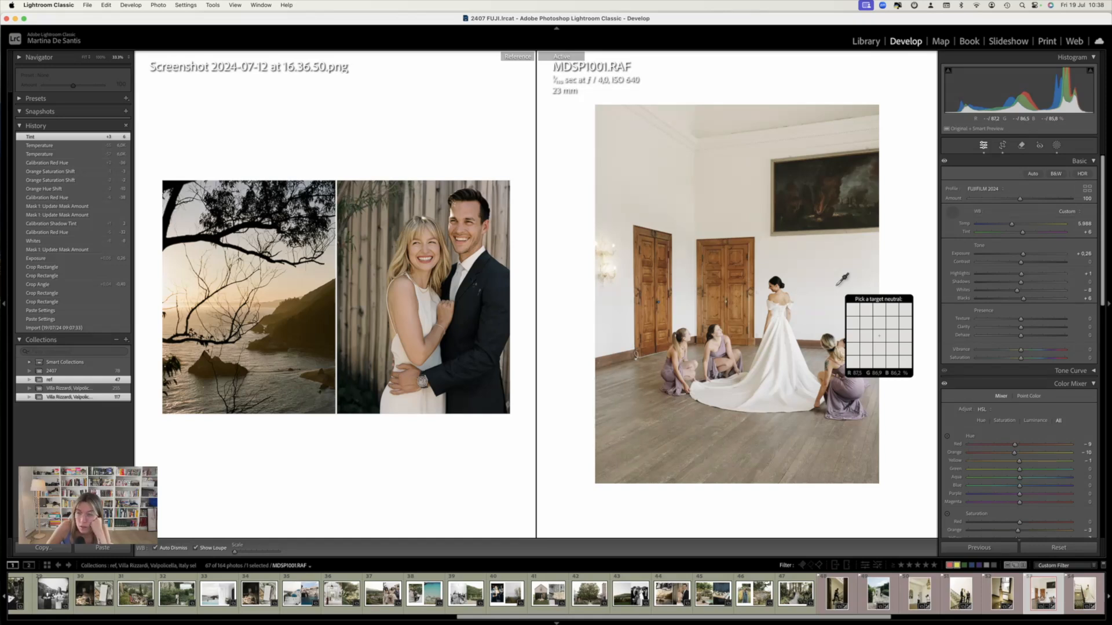
{"action": "left_click", "coordinate": [836, 286]}
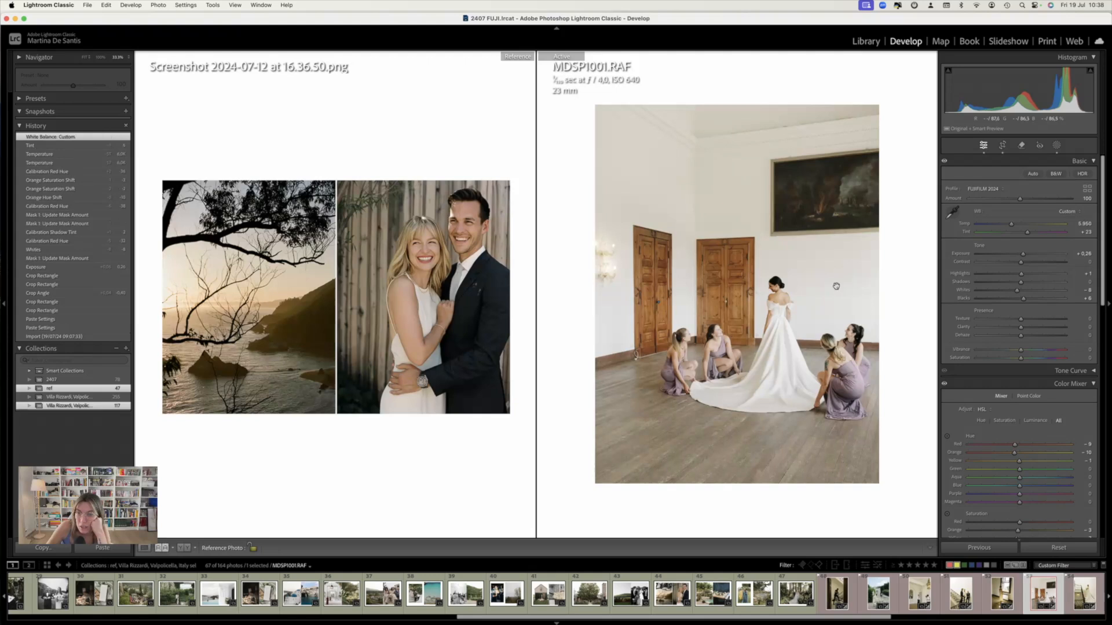
{"action": "key", "text": "super+z"}
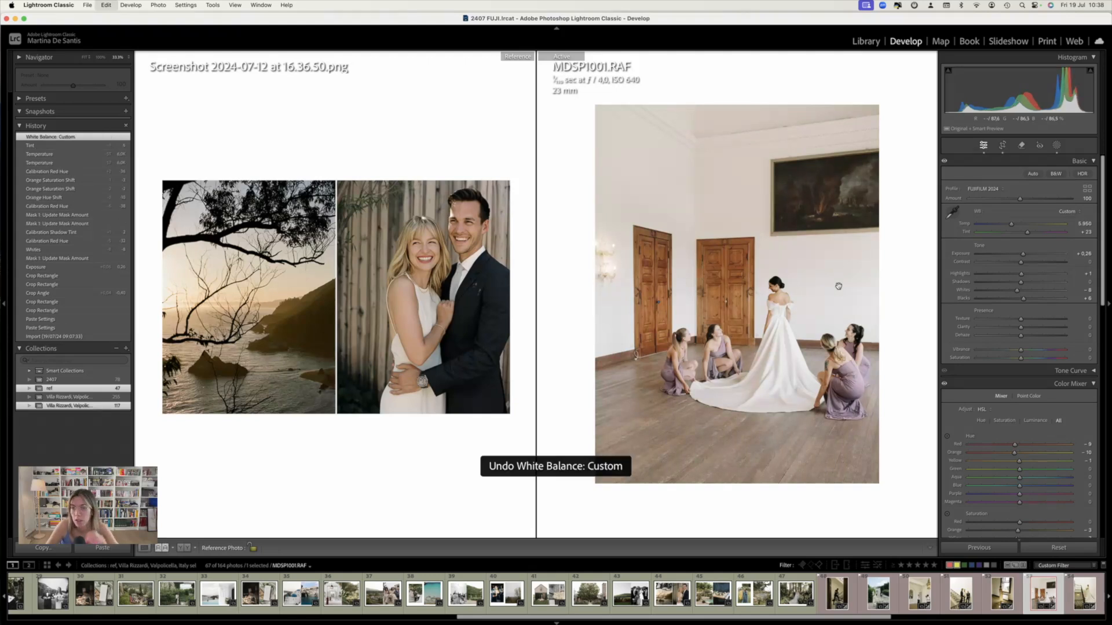
Try sampling the bride's dress as the white balance neutral, undo it, and compare the photo with its unedited version
{"action": "left_click", "coordinate": [952, 212]}
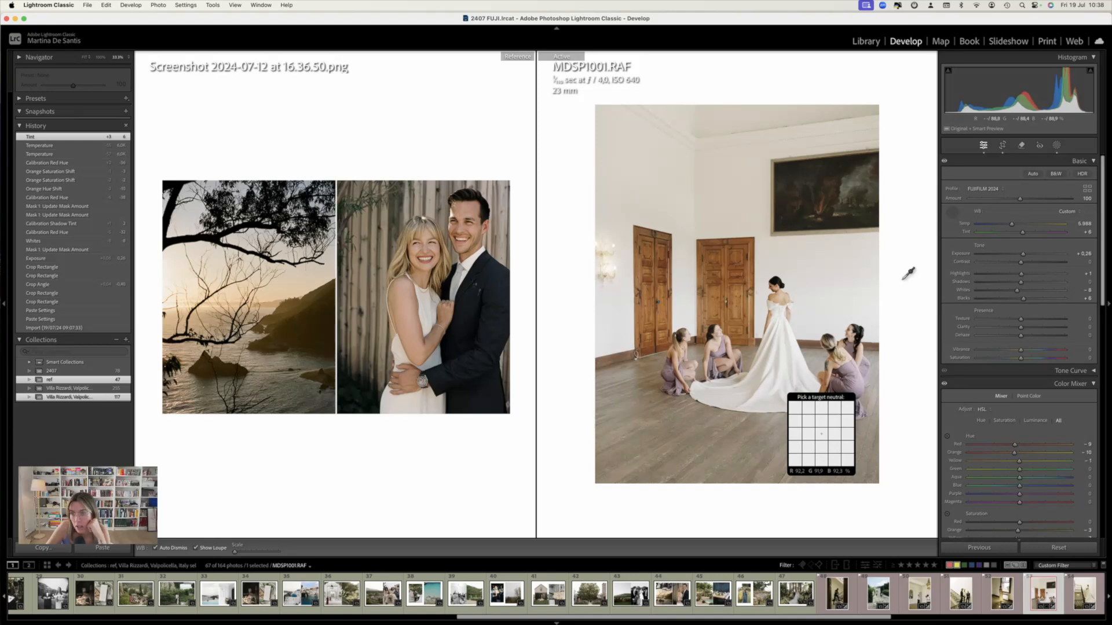
{"action": "left_click", "coordinate": [952, 212]}
{"action": "left_click", "coordinate": [953, 209]}
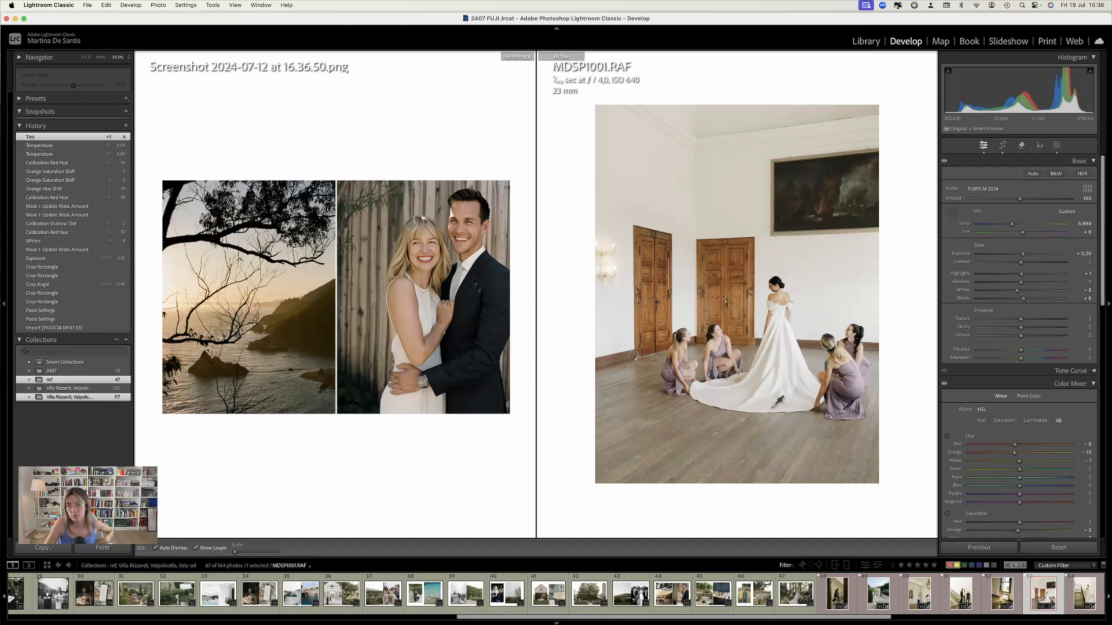
{"action": "left_click", "coordinate": [786, 374]}
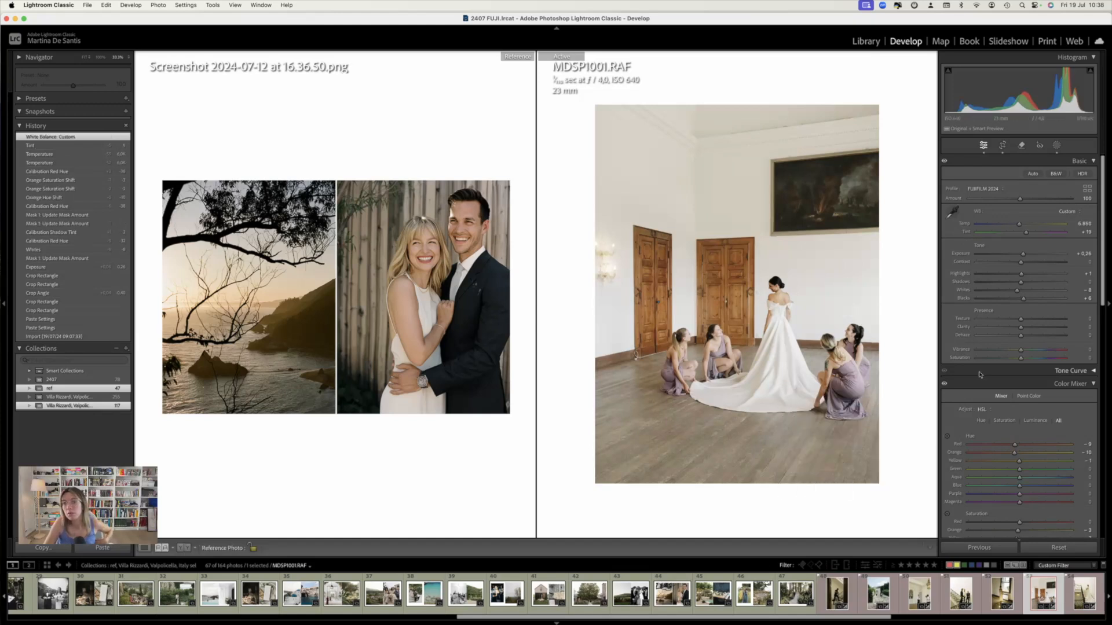
{"action": "key", "text": "super+z"}
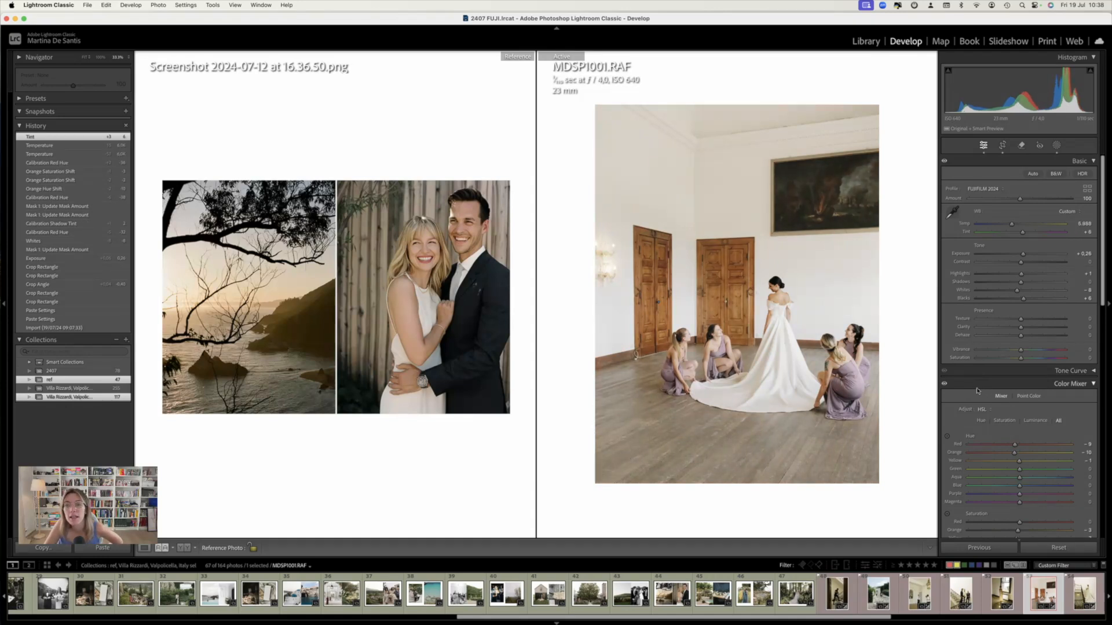
{"action": "key", "text": "backslash"}
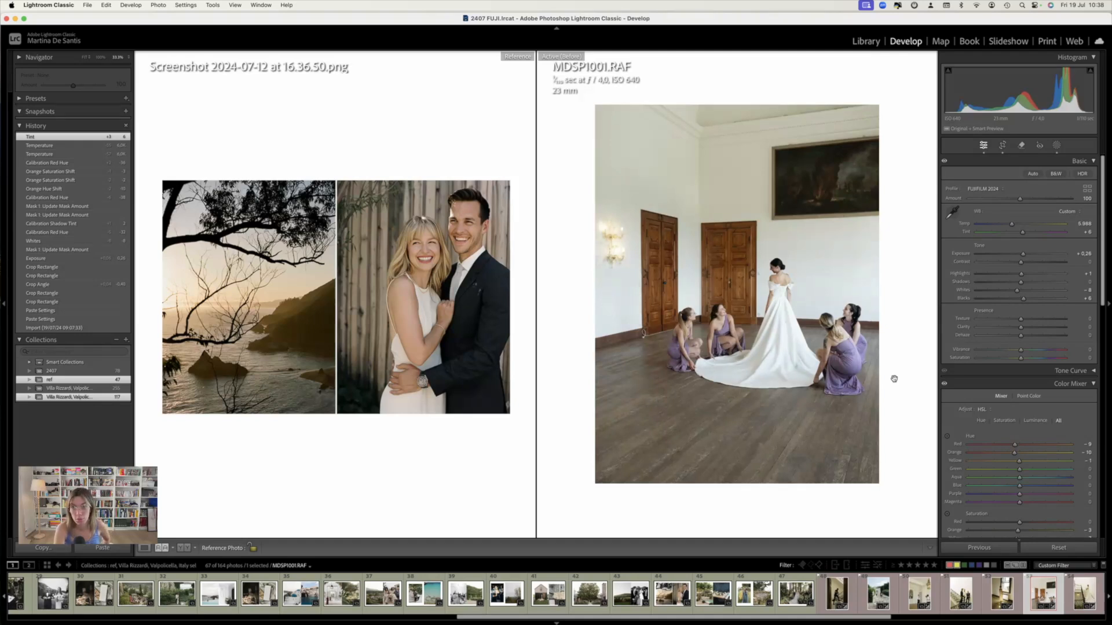
{"action": "key", "text": "backslash"}
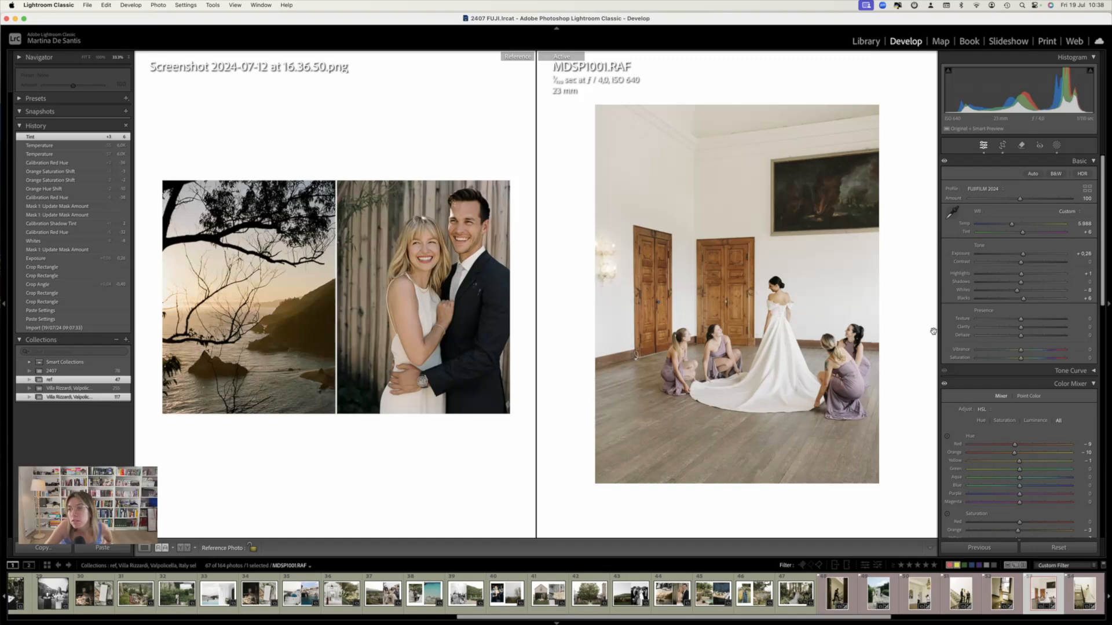
Cool the background mask's temperature slightly, lower its saturation, and compare the photo with and without the mask
{"action": "left_click", "coordinate": [1057, 145]}
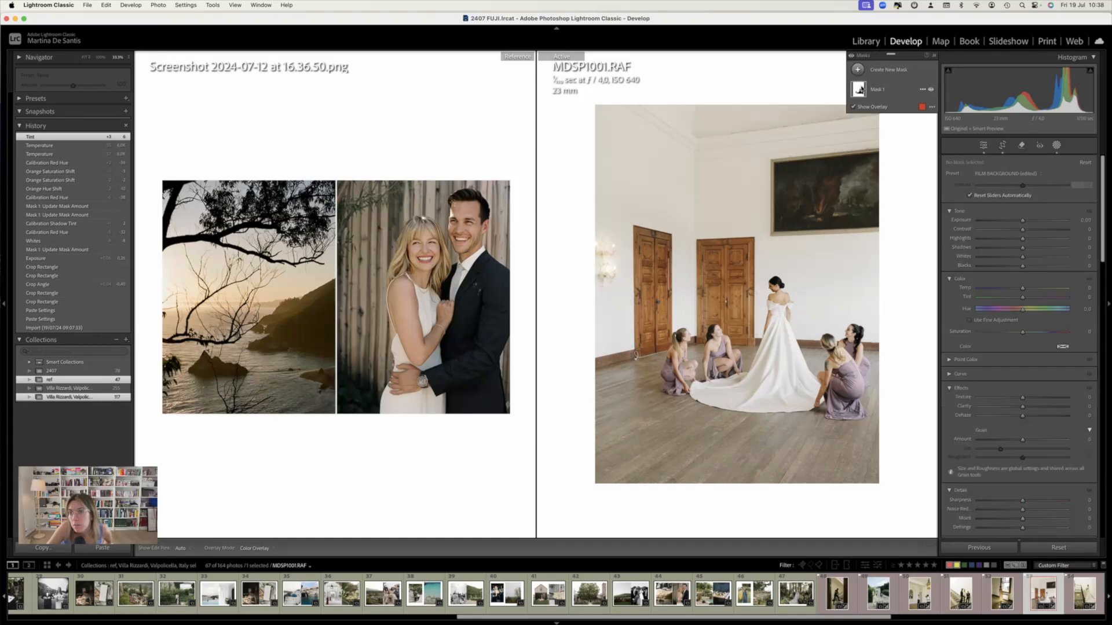
{"action": "left_click", "coordinate": [859, 89]}
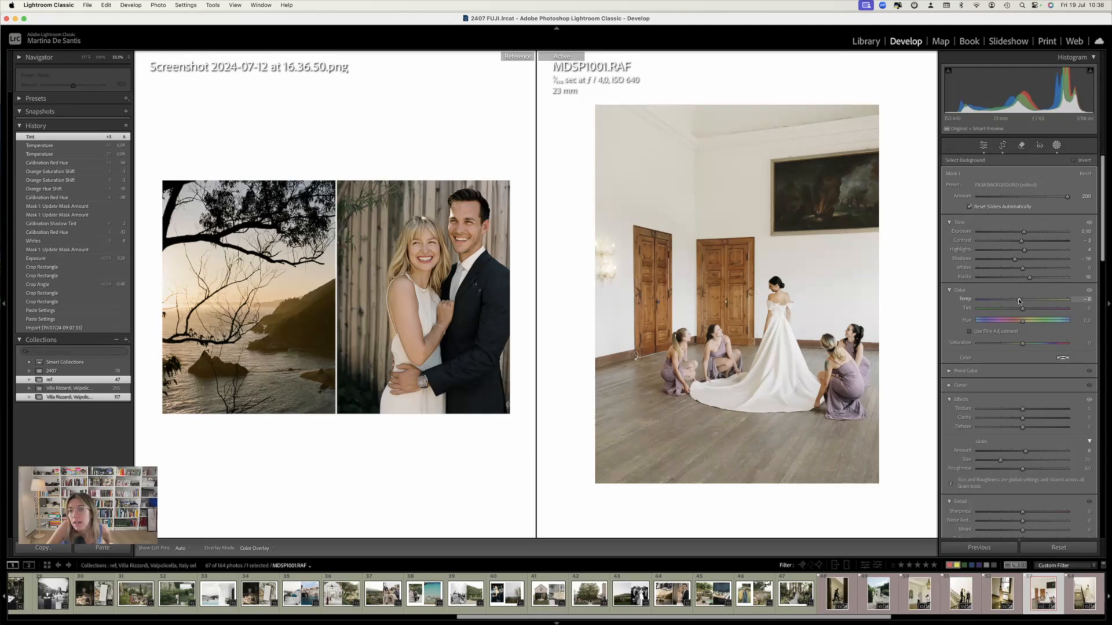
{"action": "left_click_drag", "start_coordinate": [1019, 301], "coordinate": [1019, 301]}
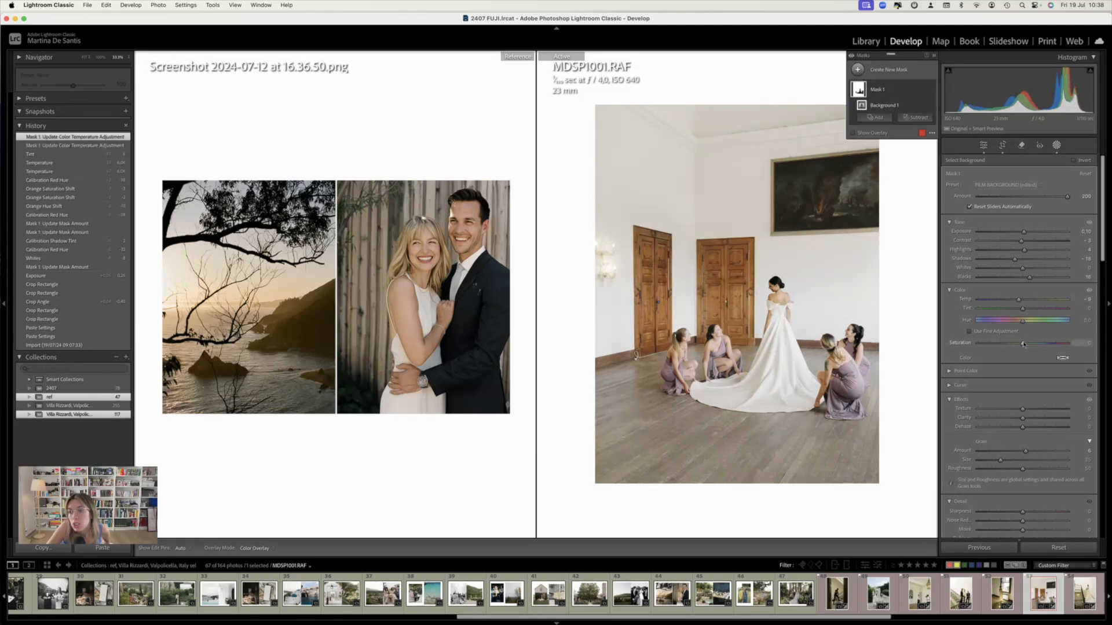
{"action": "left_click_drag", "start_coordinate": [1020, 344], "coordinate": [1020, 344]}
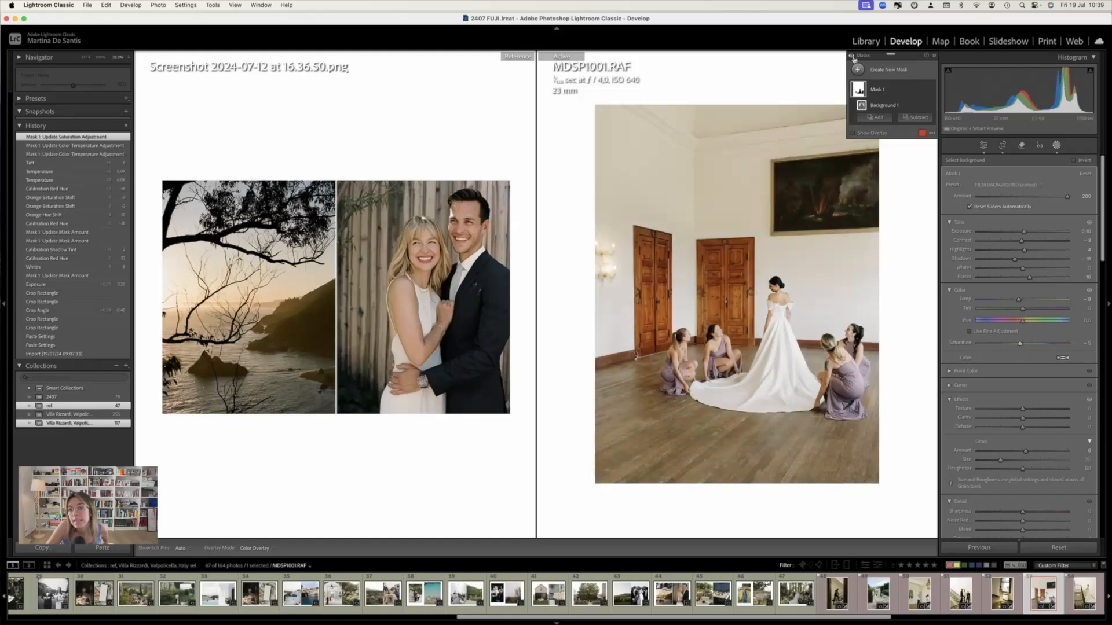
{"action": "left_click", "coordinate": [853, 57]}
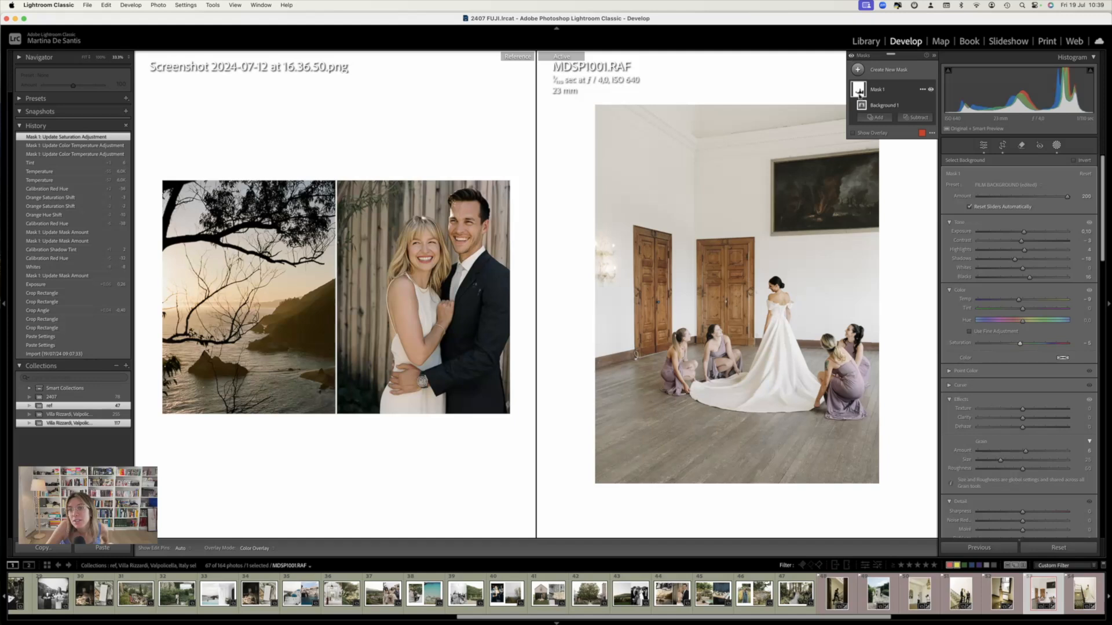
Check the background mask's overlay and subtract the automatically selected subject from the mask
{"action": "mouse_move", "coordinate": [859, 94]}
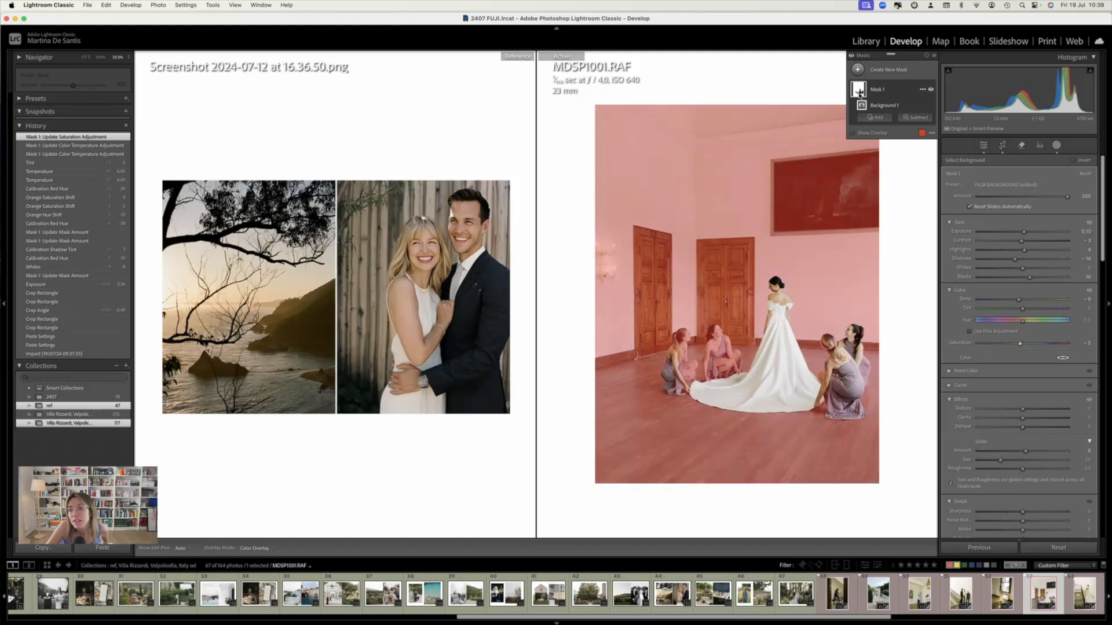
{"action": "left_click", "coordinate": [859, 91]}
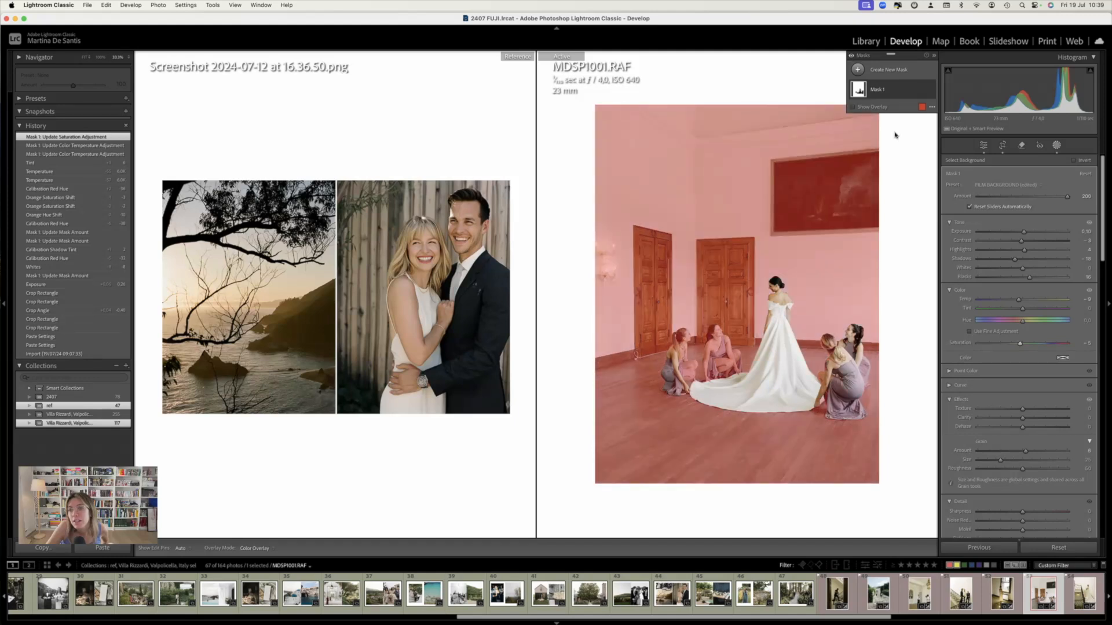
{"action": "left_click", "coordinate": [864, 92]}
{"action": "left_click", "coordinate": [916, 118]}
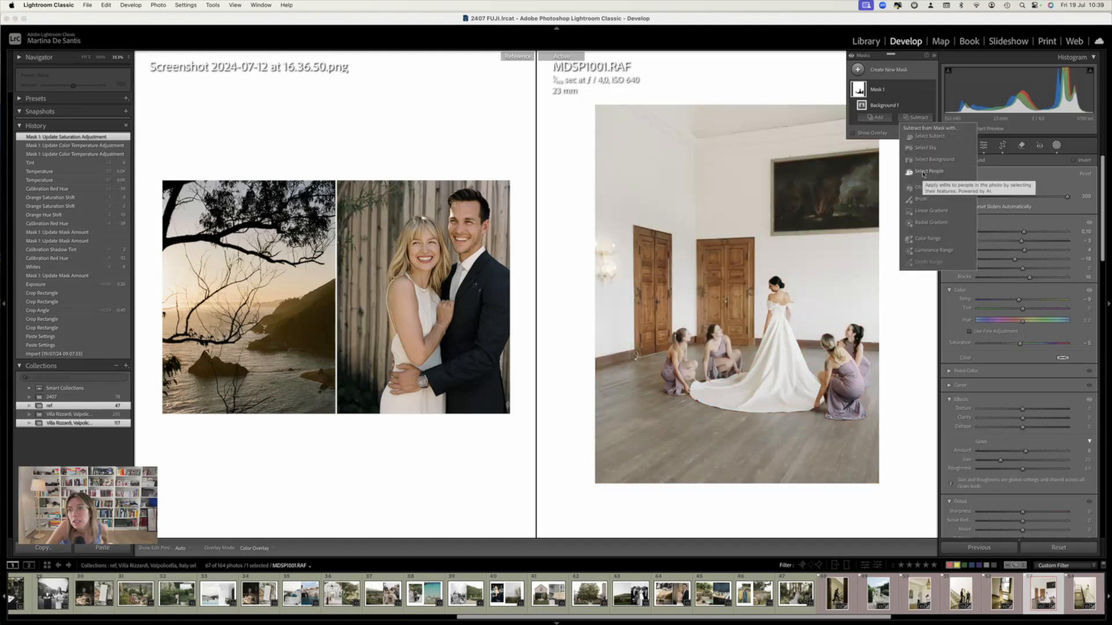
{"action": "left_click", "coordinate": [917, 136]}
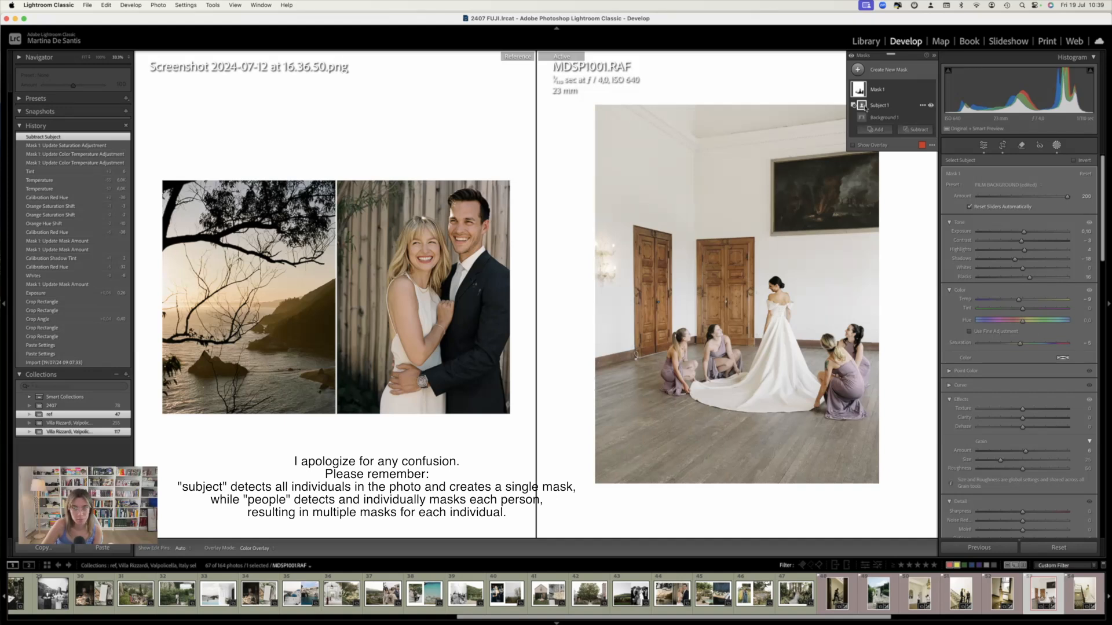
Brush the seated bridesmaid in front of the central wooden door out of the background mask and close masking
{"action": "mouse_move", "coordinate": [864, 109]}
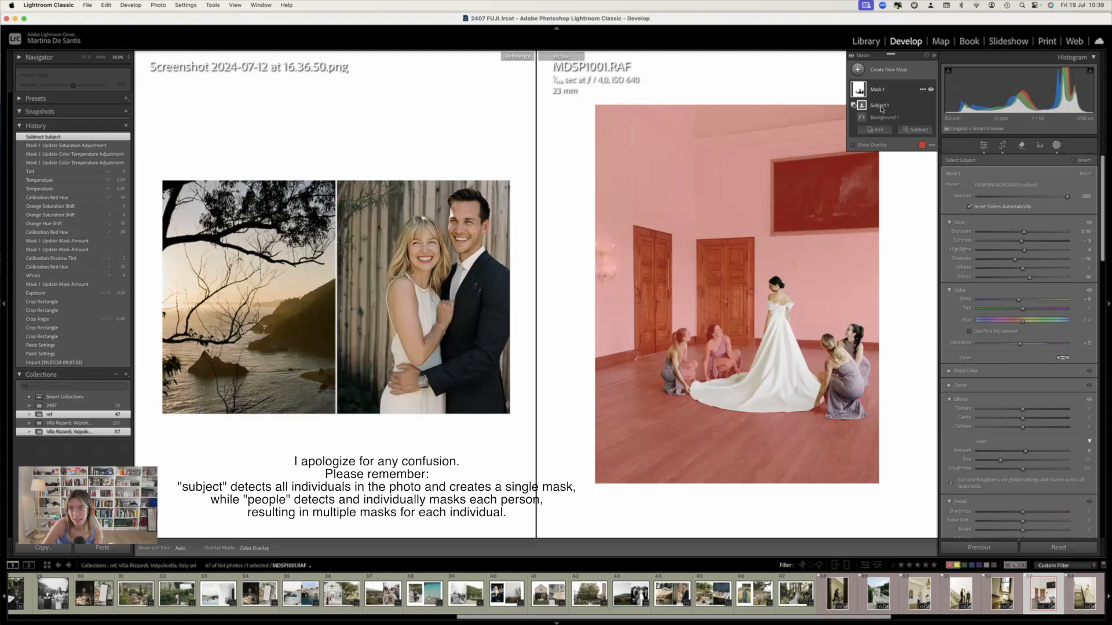
{"action": "left_click", "coordinate": [915, 129]}
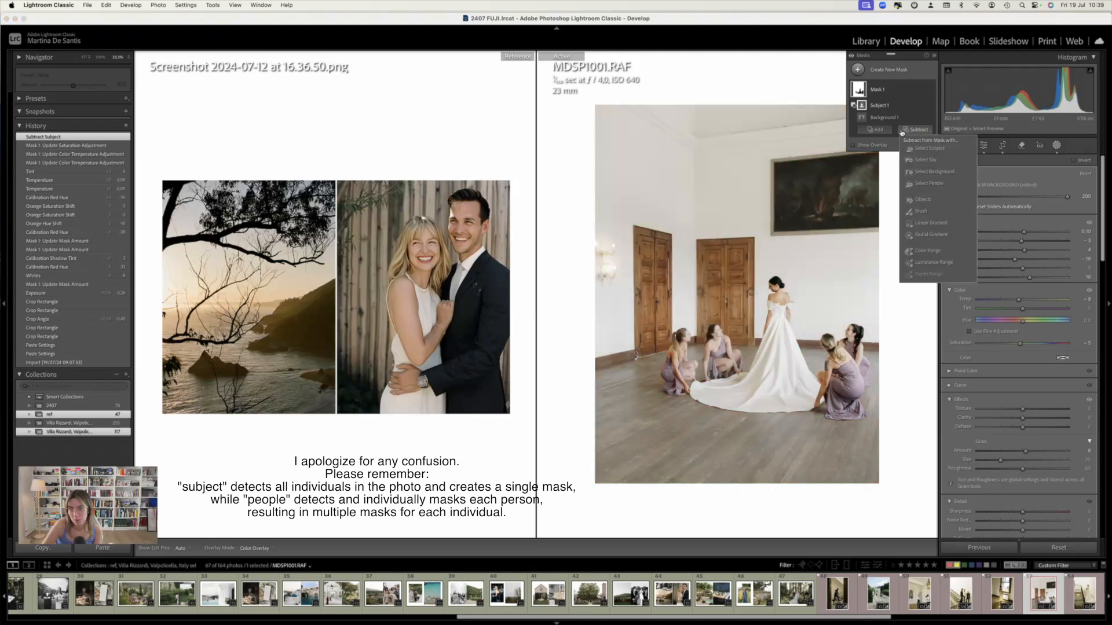
{"action": "left_click", "coordinate": [920, 211]}
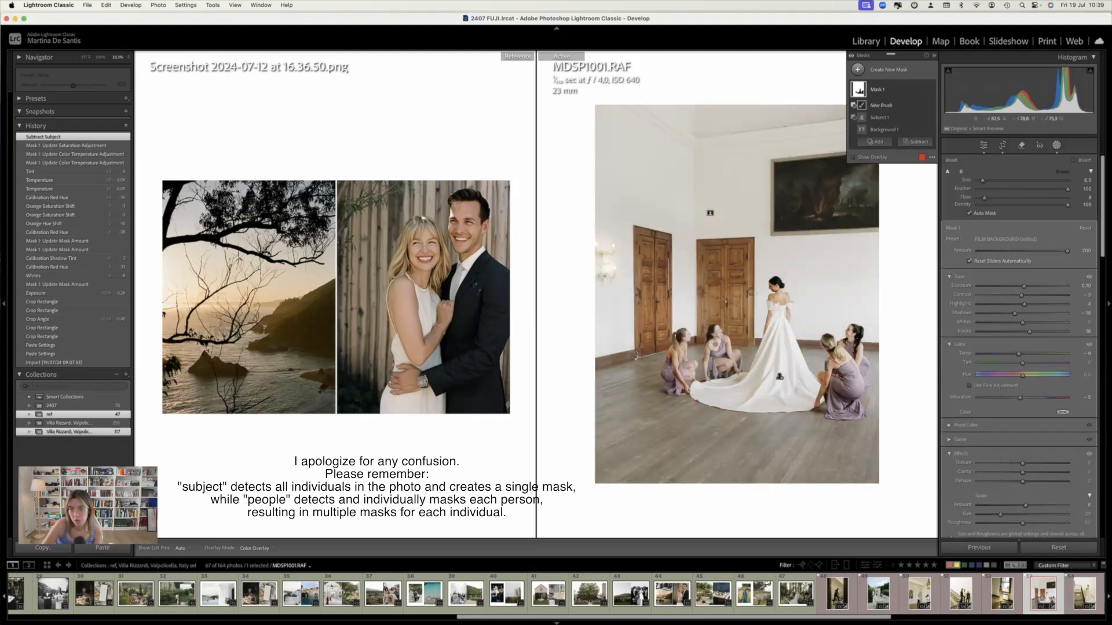
{"action": "key", "text": "h"}
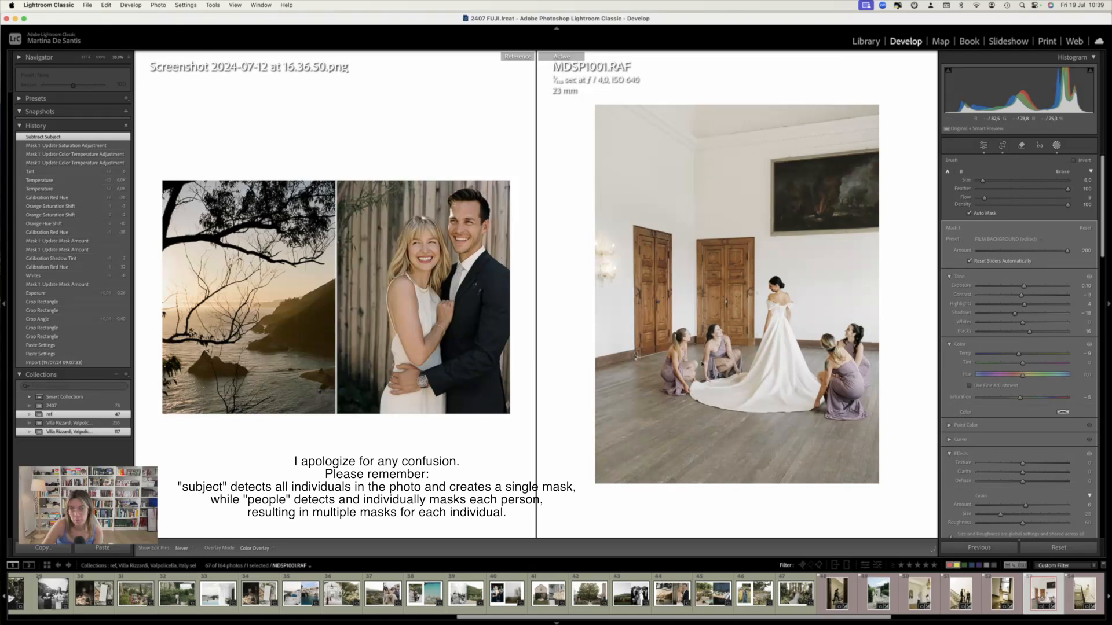
{"action": "key", "text": "h"}
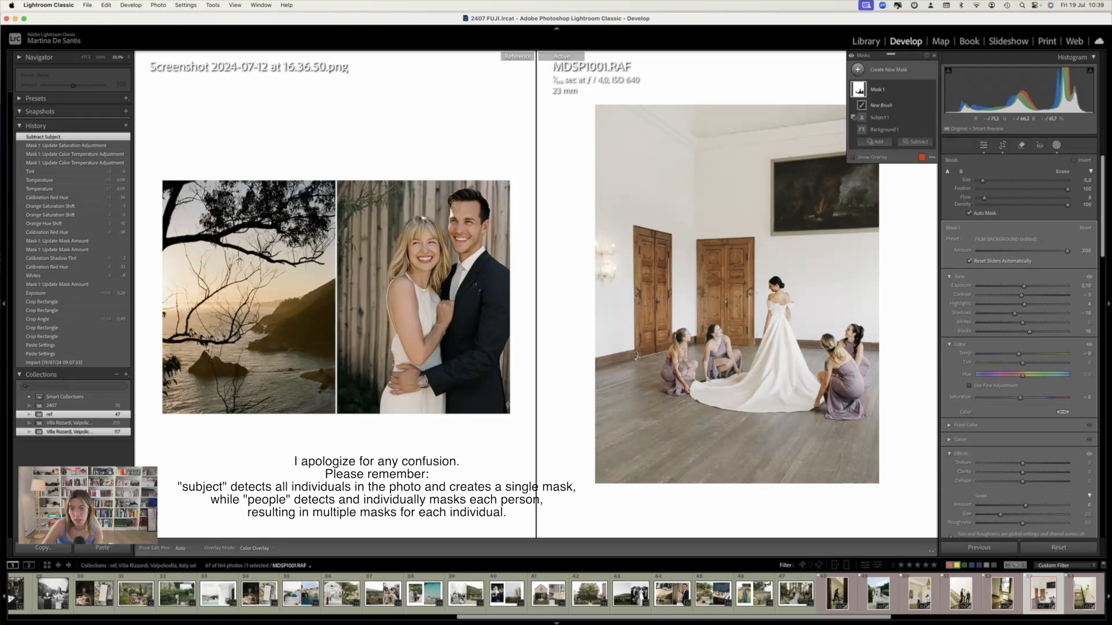
{"action": "left_click_drag", "start_coordinate": [714, 341], "coordinate": [723, 341]}
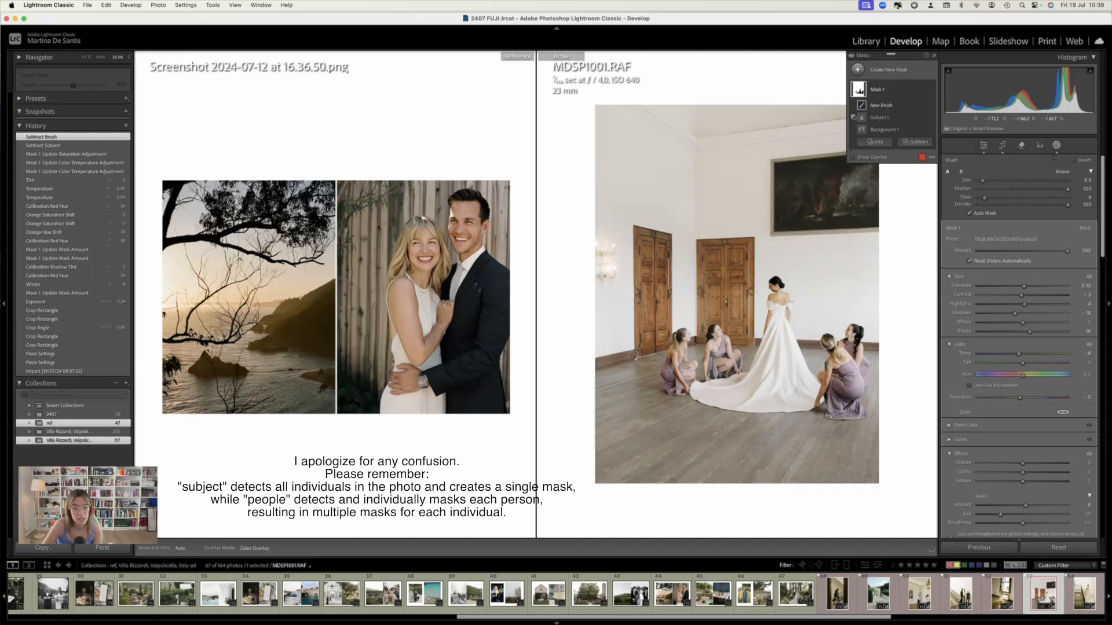
{"action": "key", "text": "h"}
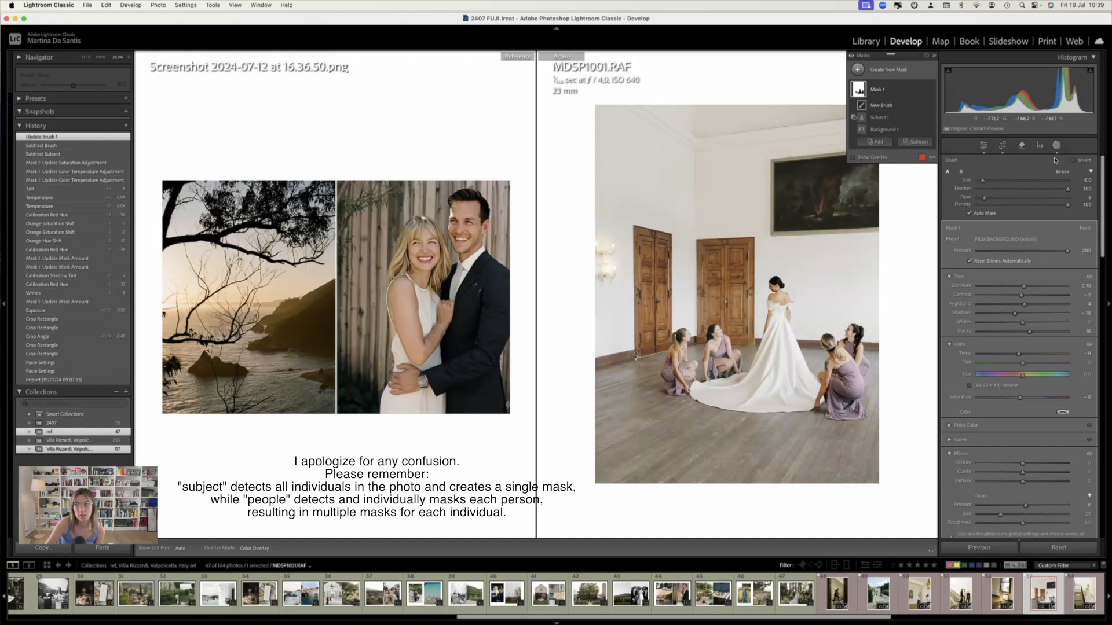
{"action": "left_click", "coordinate": [1057, 145]}
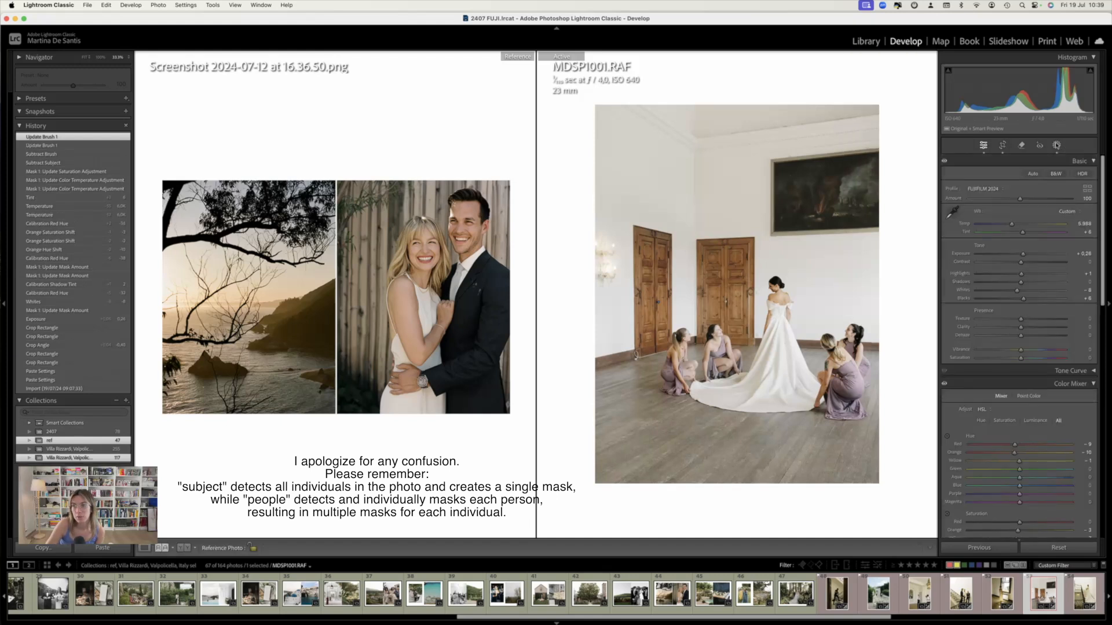
{"action": "left_click", "coordinate": [1056, 146]}
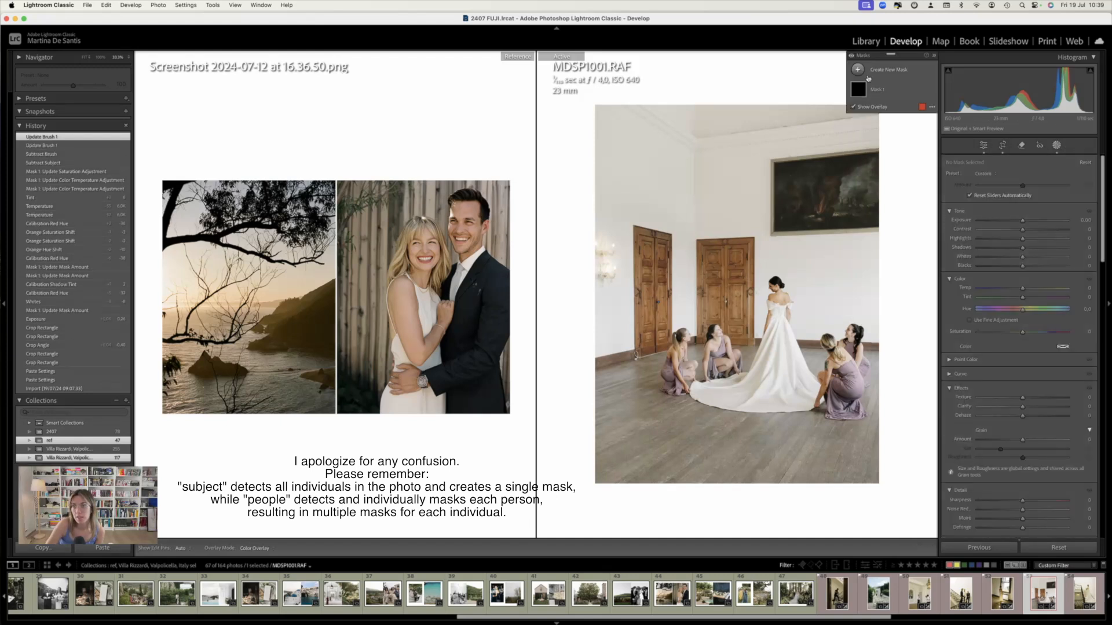
{"action": "left_click", "coordinate": [858, 70]}
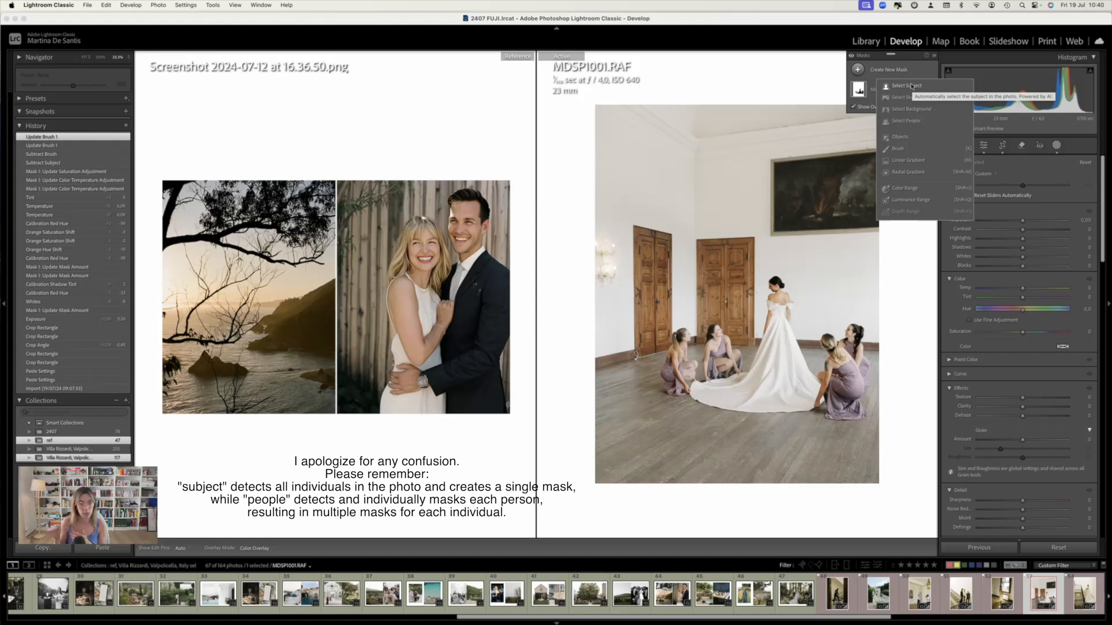
{"action": "left_click", "coordinate": [1057, 147]}
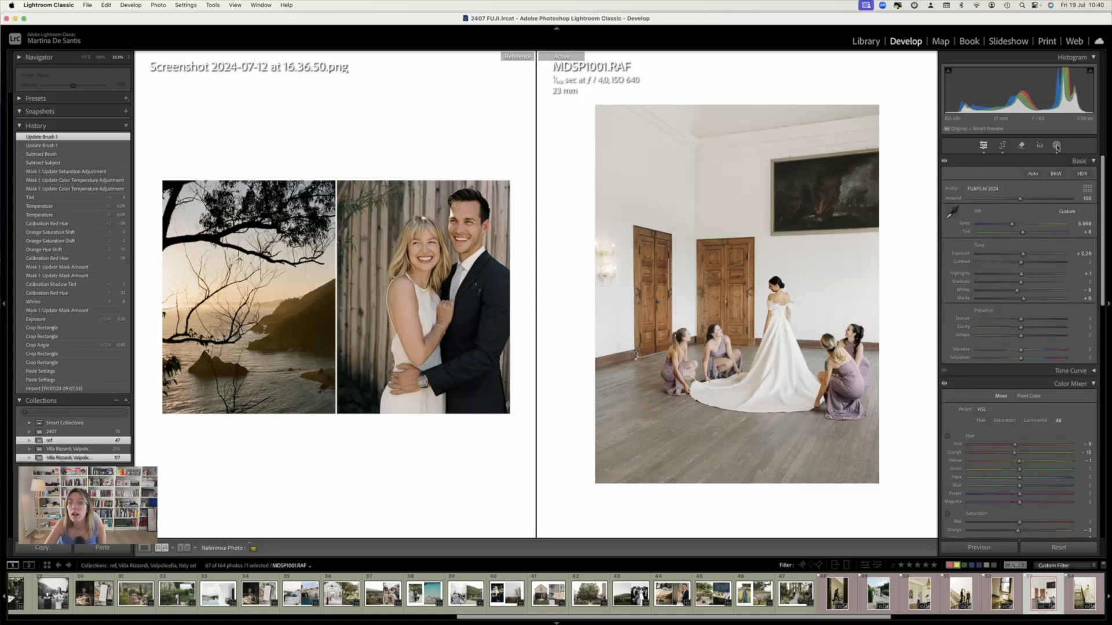
Compare the edited photo with its unedited version and return to the Library grid
{"action": "key", "text": "backslash"}
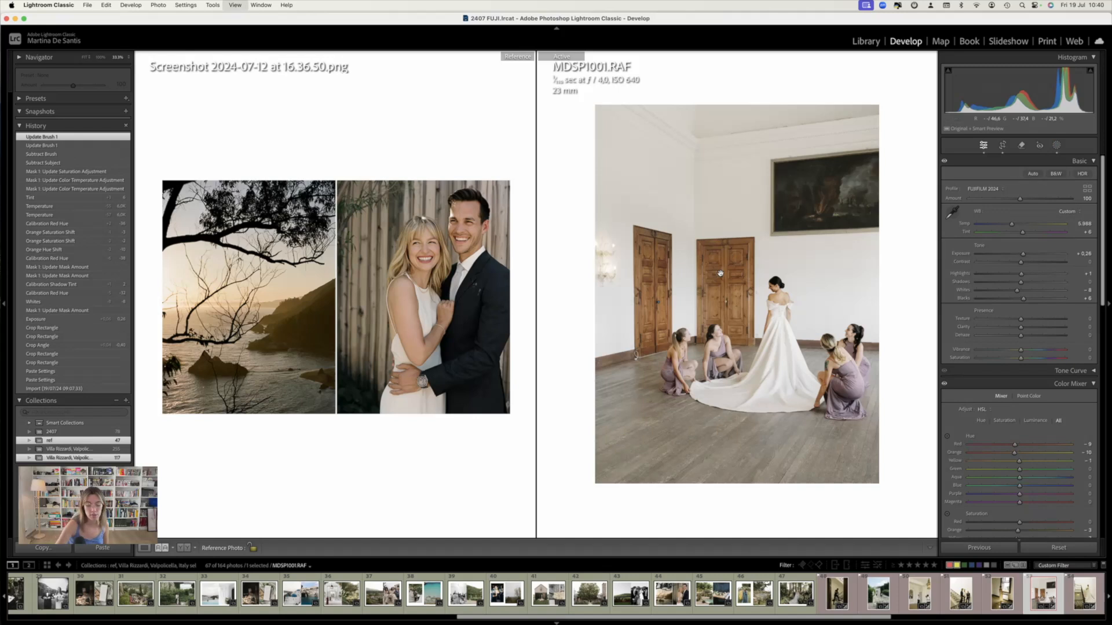
{"action": "key", "text": "g"}
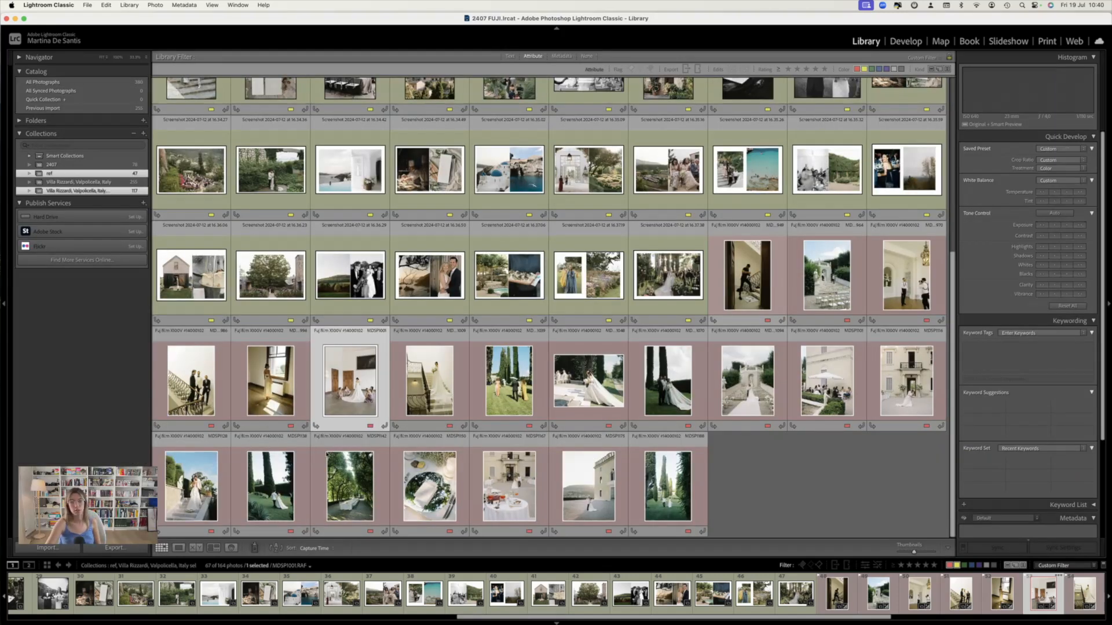
Select all the red-labelled villa wedding photos at the end of the Library grid
{"action": "left_click", "coordinate": [740, 283]}
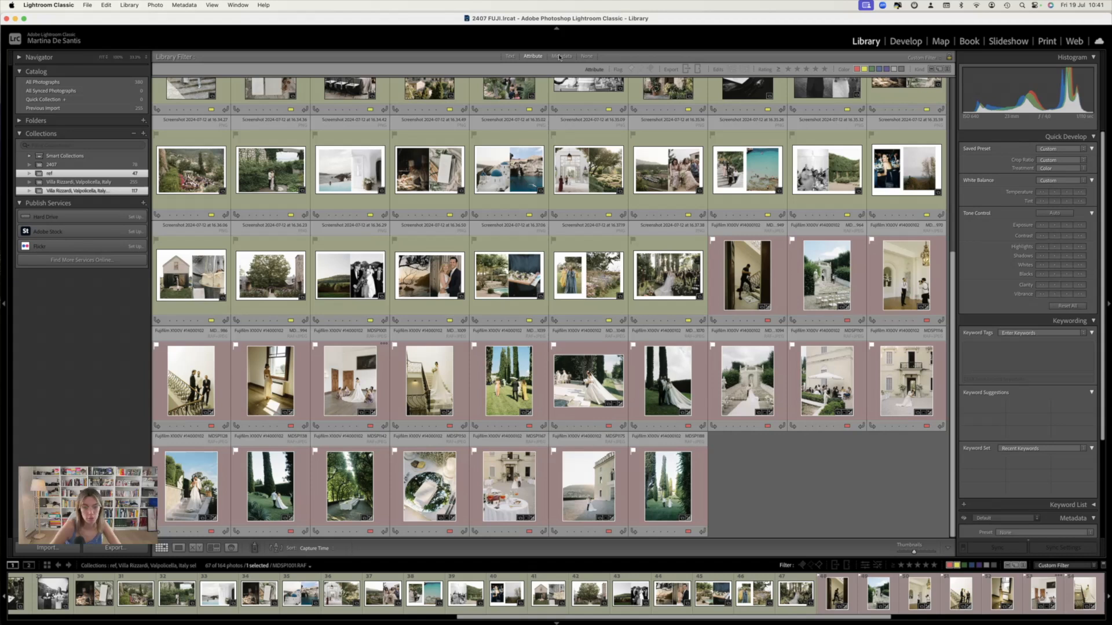
{"action": "left_click", "coordinate": [747, 275]}
{"action": "left_click", "coordinate": [668, 486], "text": "shift"}
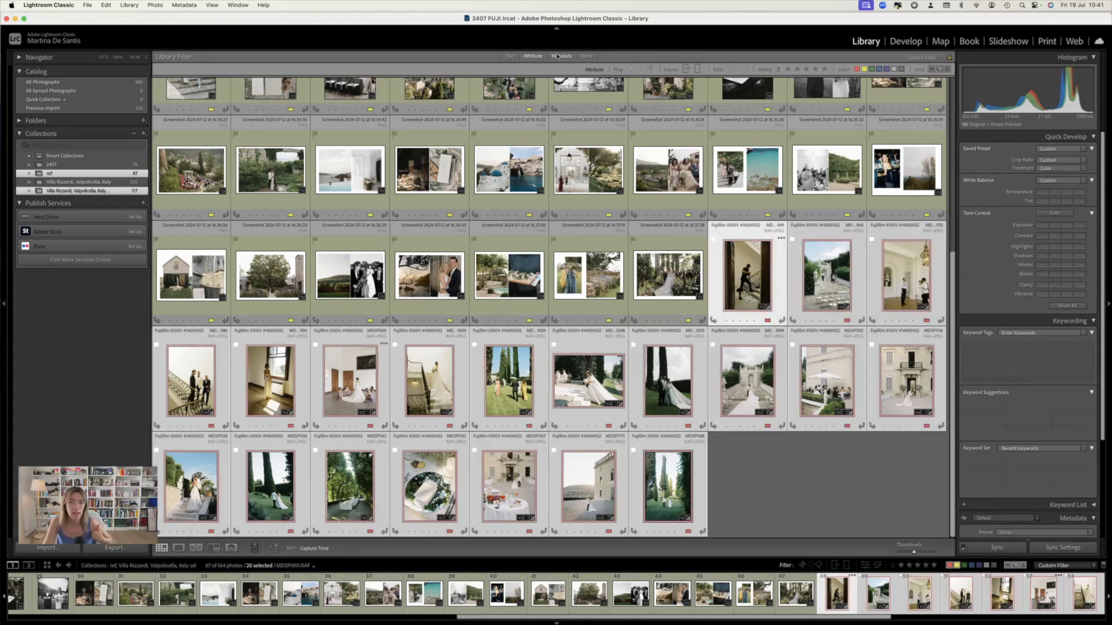
Replace the Camera column of the metadata filter with Edit and filter the grid to Edited photos only
{"action": "left_click", "coordinate": [561, 56]}
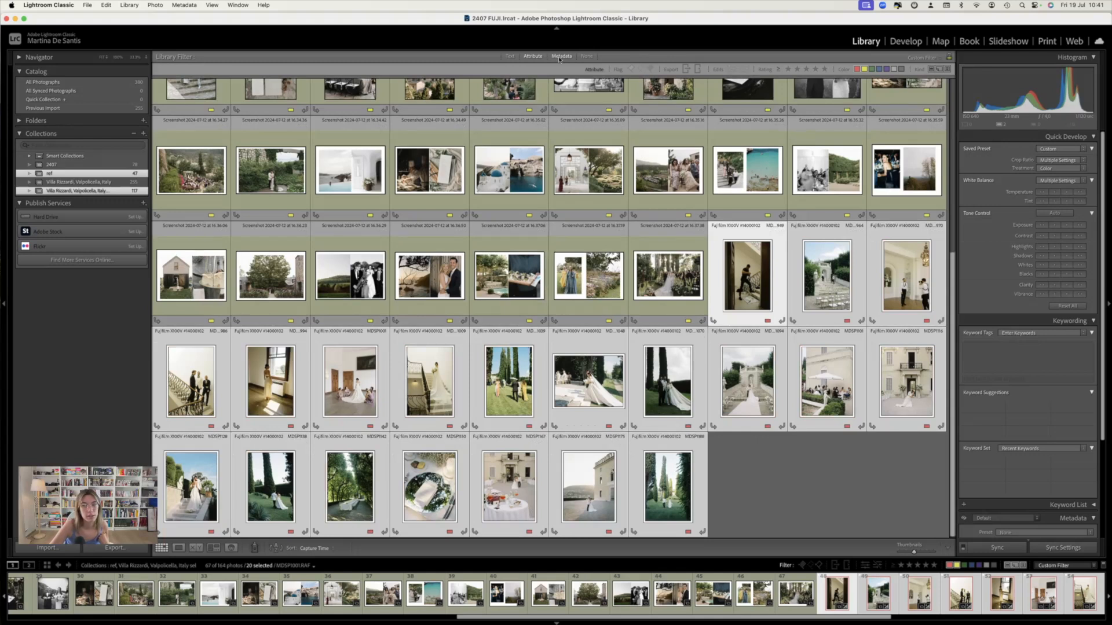
{"action": "left_click", "coordinate": [367, 79]}
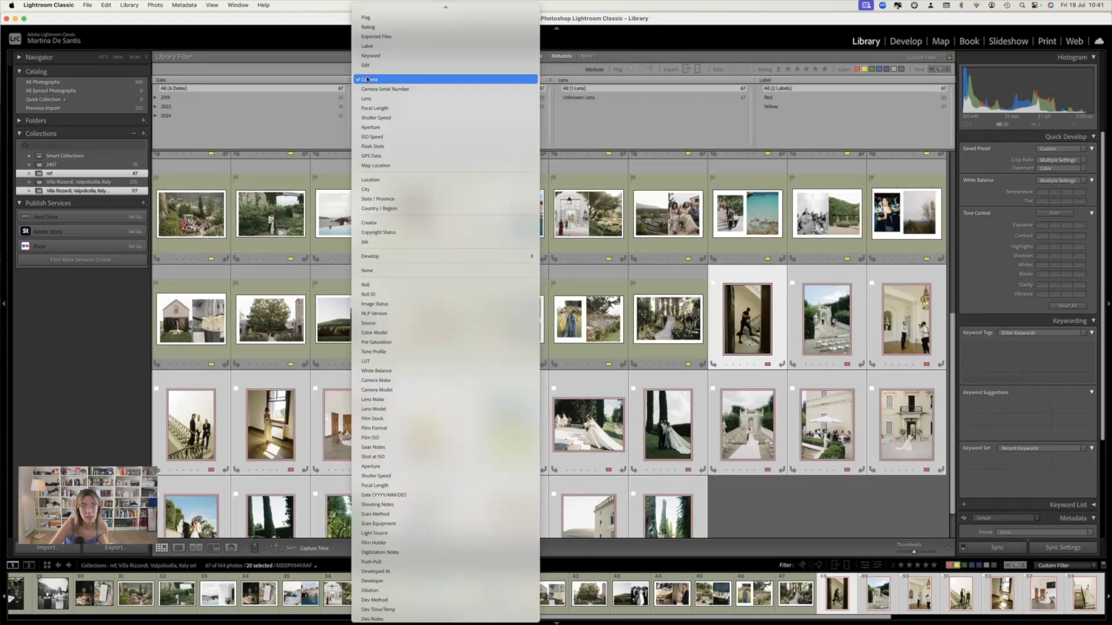
{"action": "left_click", "coordinate": [368, 65]}
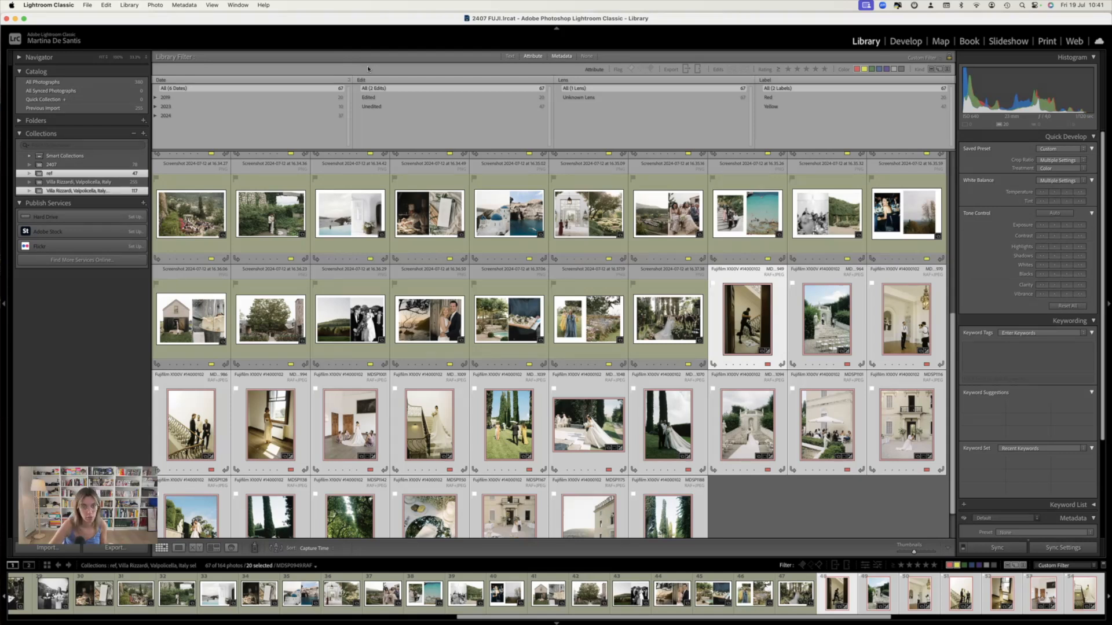
{"action": "left_click", "coordinate": [380, 98]}
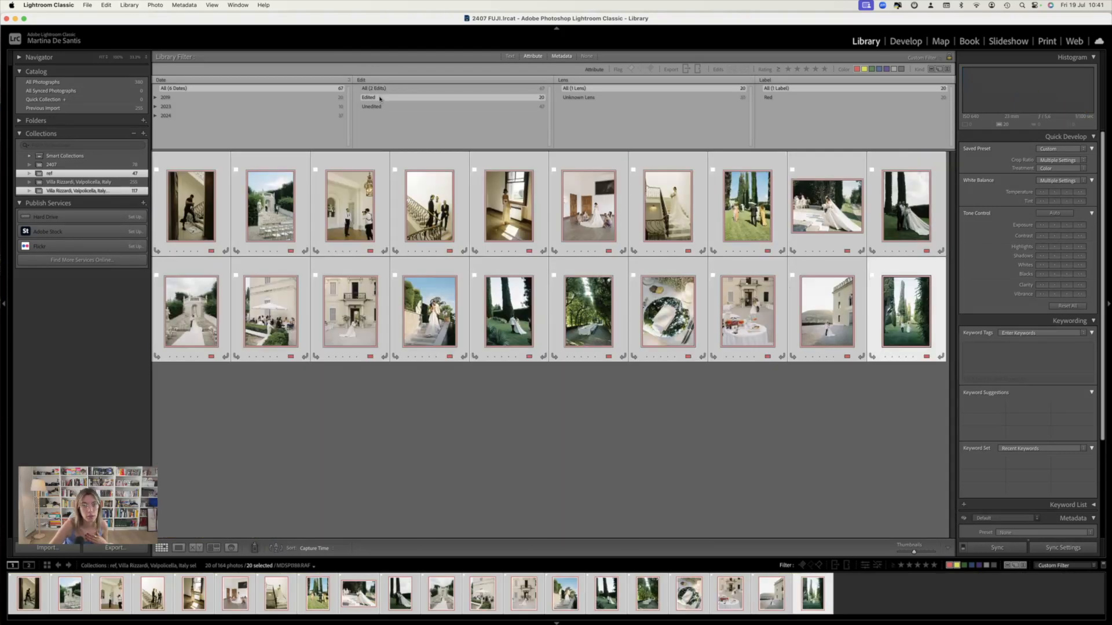
Clear the selection and select seven photos: bridesmaids indoors, veiled bride, villa façade kneeling couple, staircase couple, menu plate, drinks table and terrace couple
{"action": "left_click", "coordinate": [734, 411]}
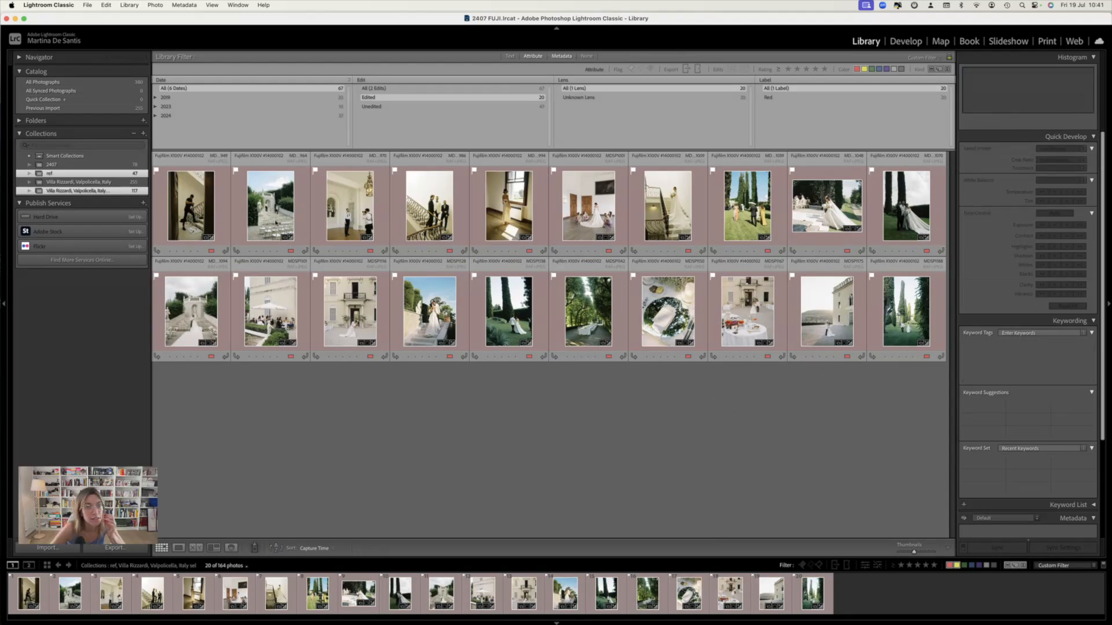
{"action": "left_click", "coordinate": [609, 175]}
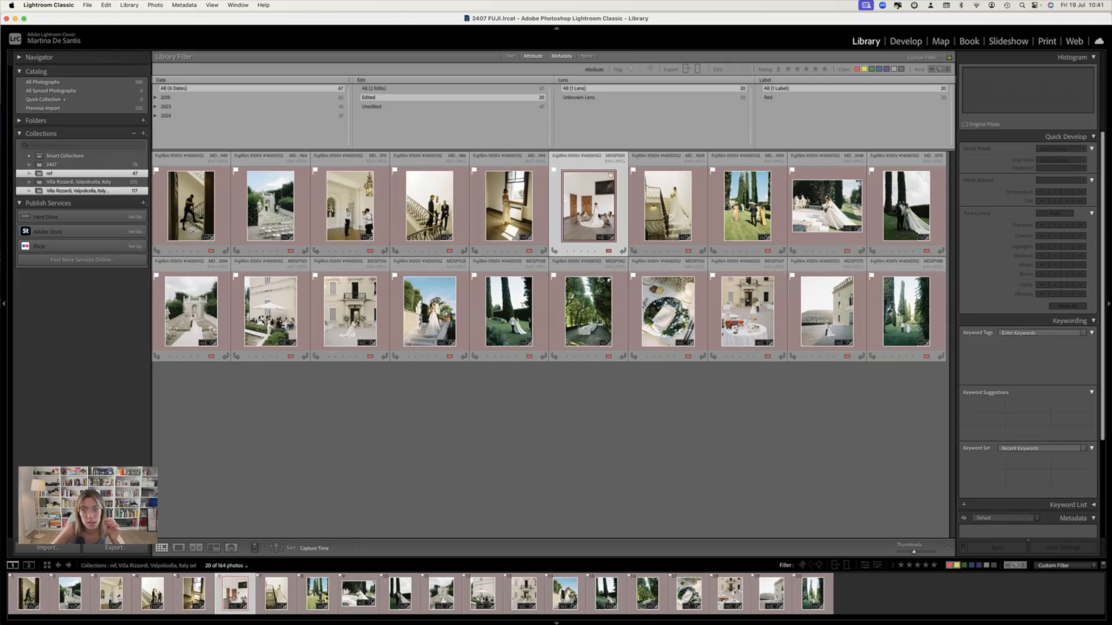
{"action": "left_click", "coordinate": [815, 215], "text": "super"}
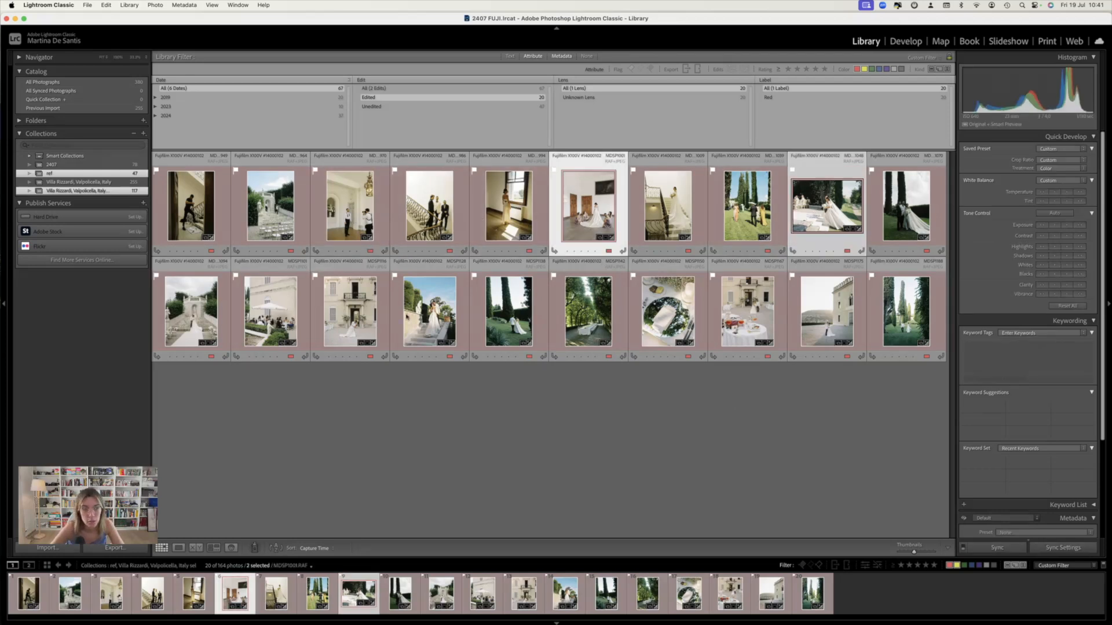
{"action": "left_click", "coordinate": [359, 315], "text": "super"}
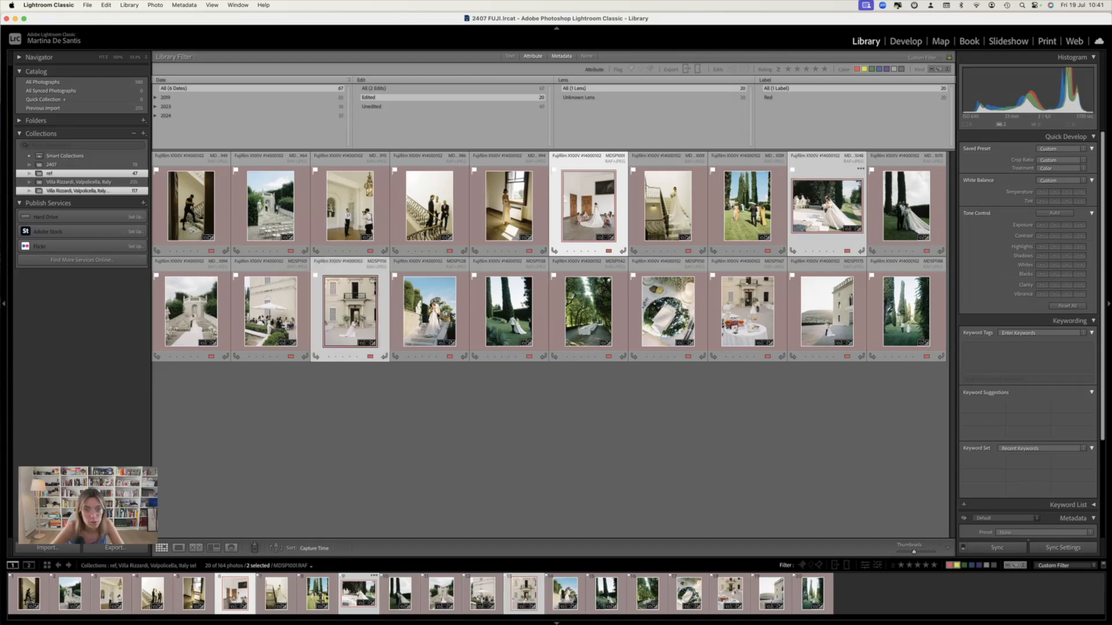
{"action": "left_click", "coordinate": [440, 316], "text": "super"}
{"action": "left_click", "coordinate": [677, 315], "text": "super"}
{"action": "left_click", "coordinate": [747, 315], "text": "super"}
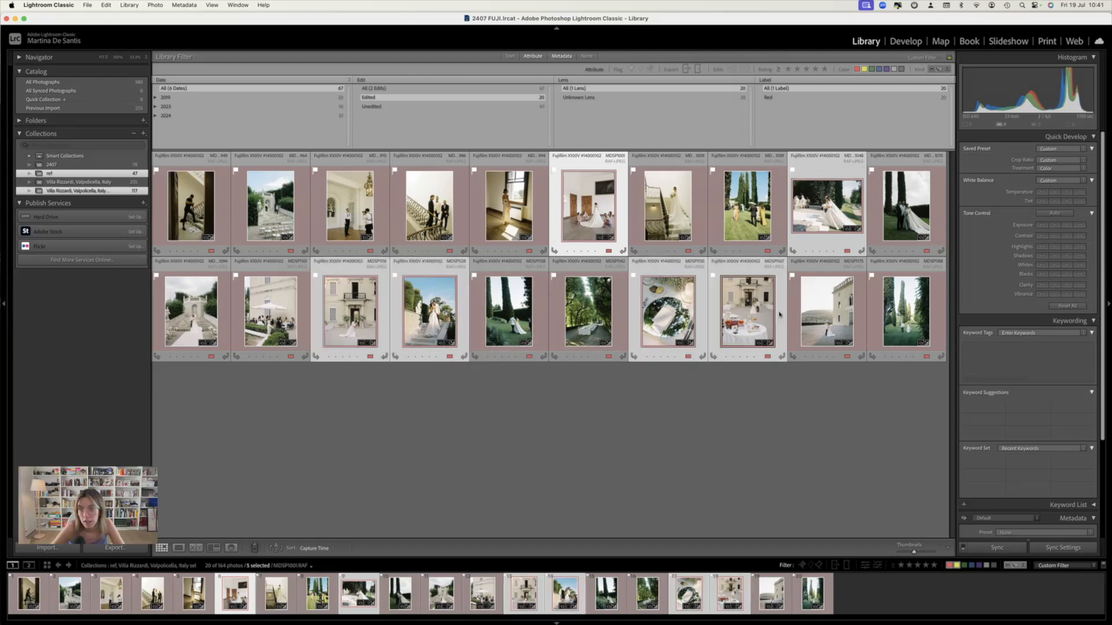
{"action": "left_click", "coordinate": [833, 316], "text": "super"}
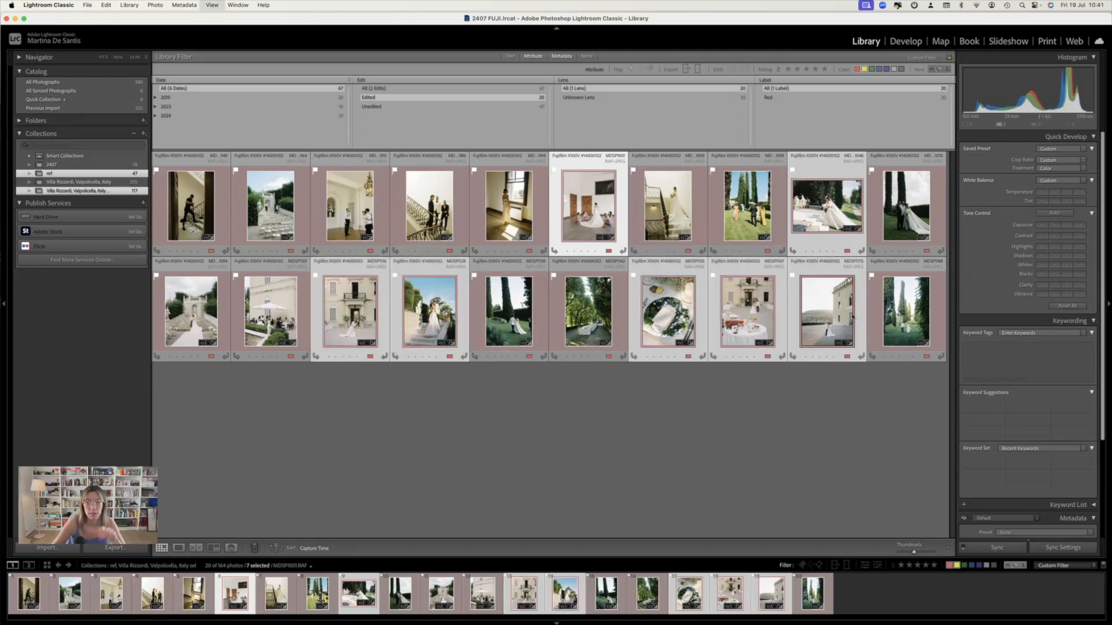
Survey the seven selected photos together, examining the kneeling façade shot, the staircase couple and the terrace couple for consistency
{"action": "key", "text": "n"}
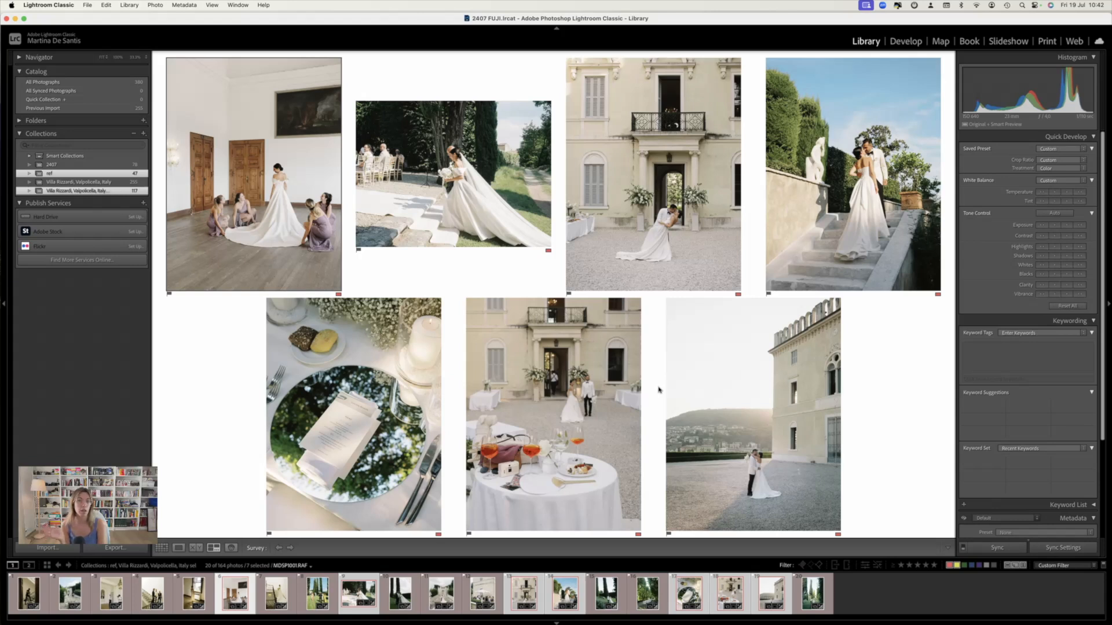
{"action": "left_click", "coordinate": [662, 253]}
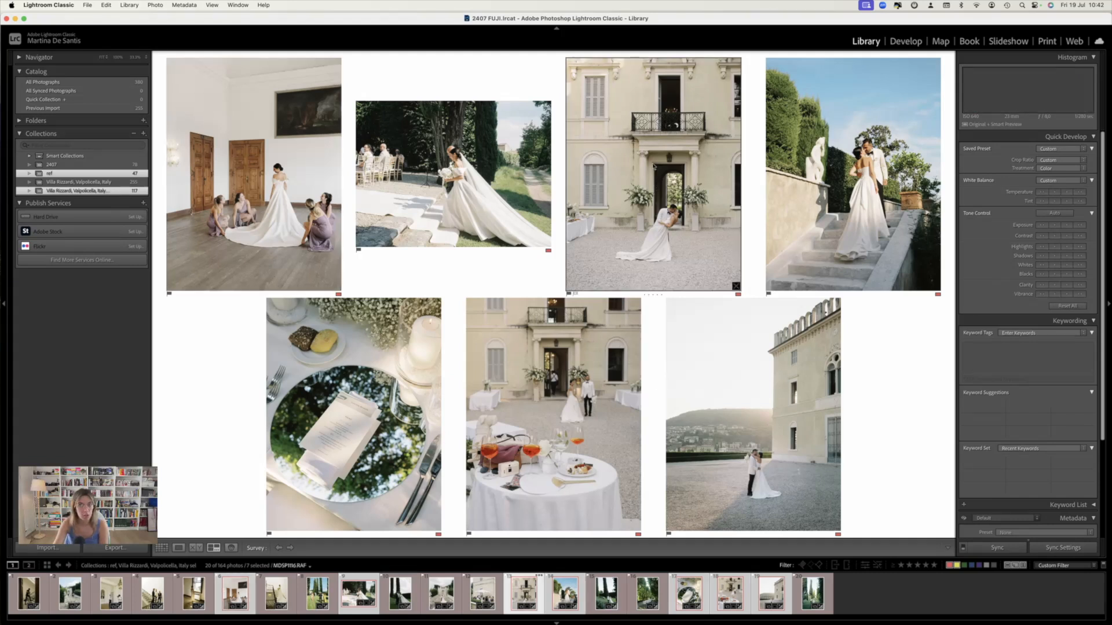
{"action": "left_click", "coordinate": [805, 141]}
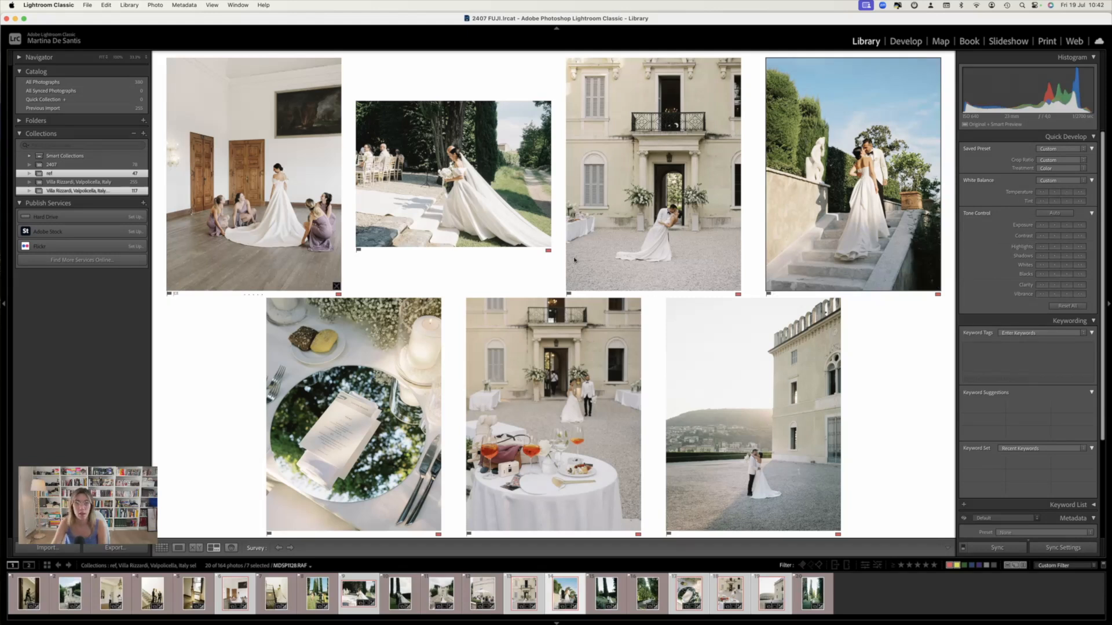
{"action": "left_click", "coordinate": [711, 404]}
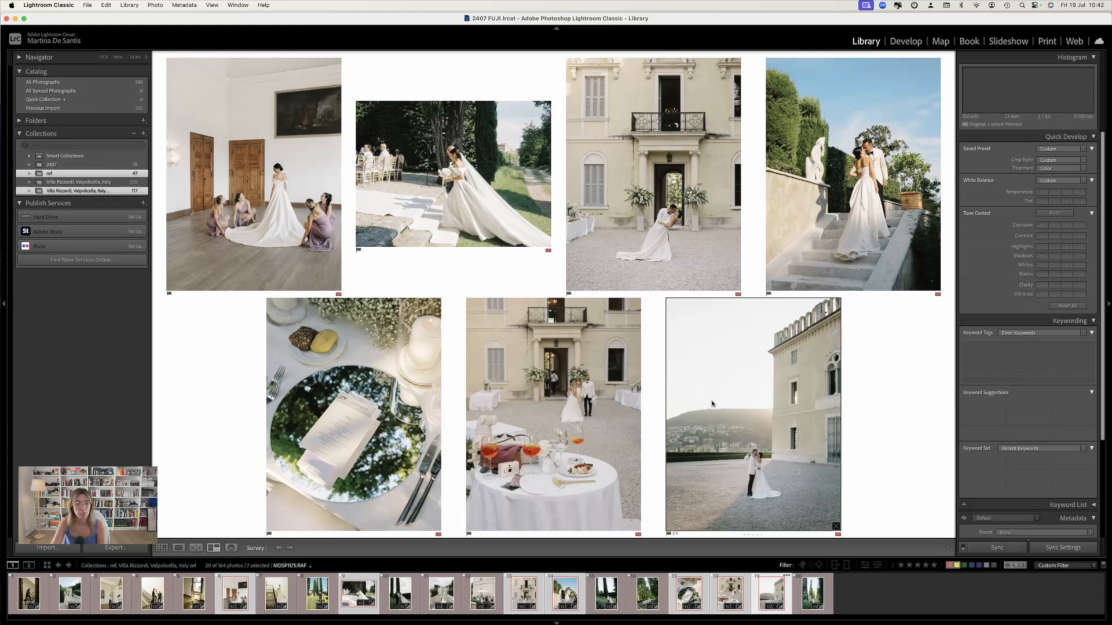